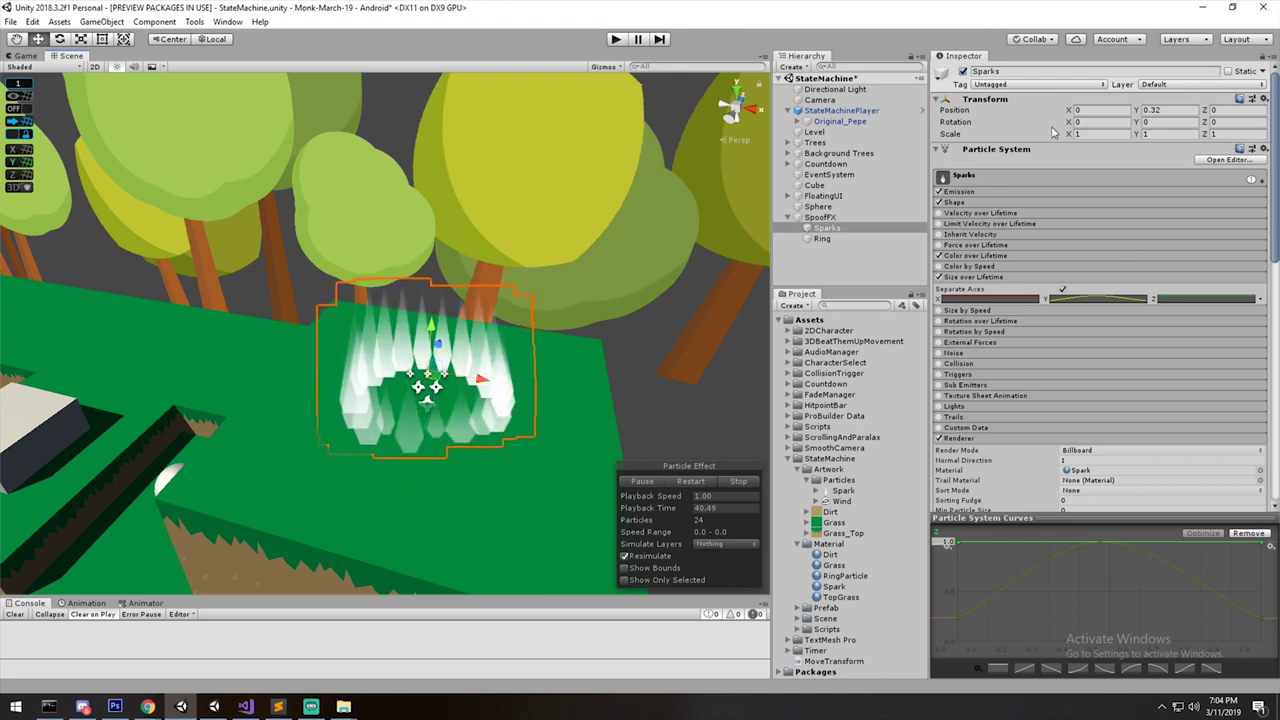
Preview the Ring and Sparks particle systems under SpoofFX in the StateMachine scene.
{"action": "left_click", "coordinate": [1028, 277]}
{"action": "left_click", "coordinate": [822, 239]}
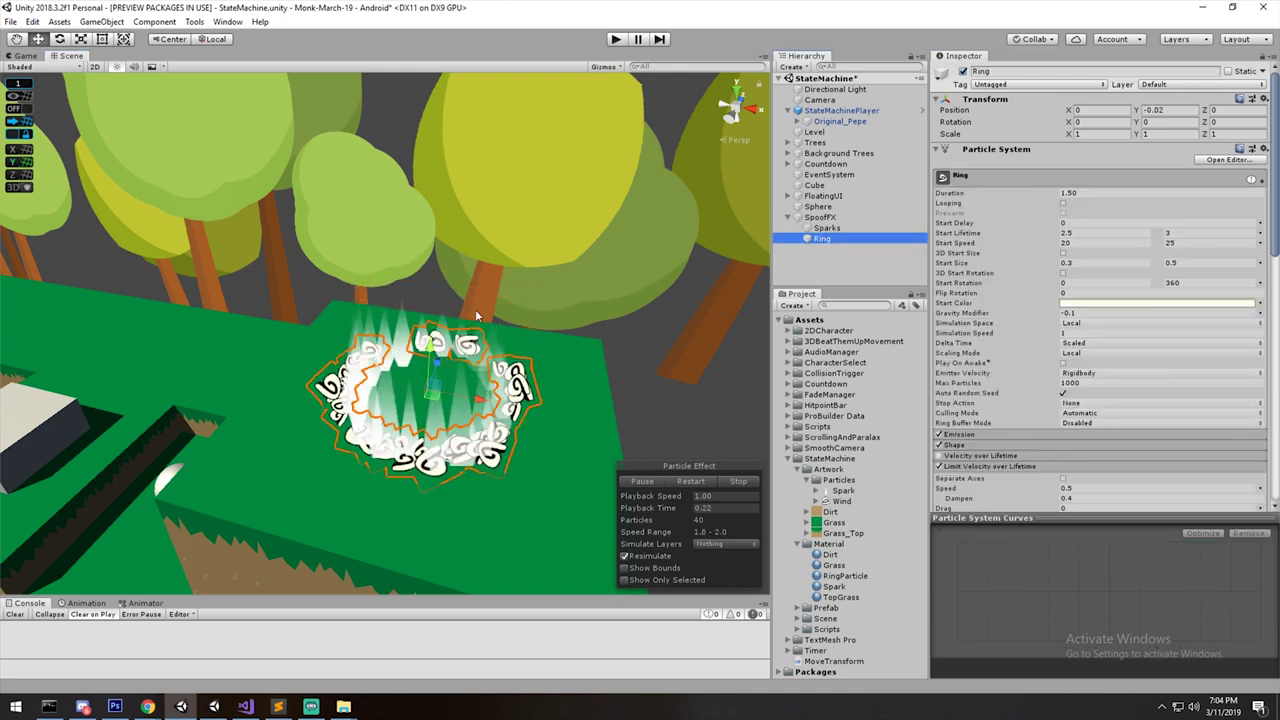
{"action": "left_click", "coordinate": [826, 228]}
{"action": "left_click", "coordinate": [822, 239]}
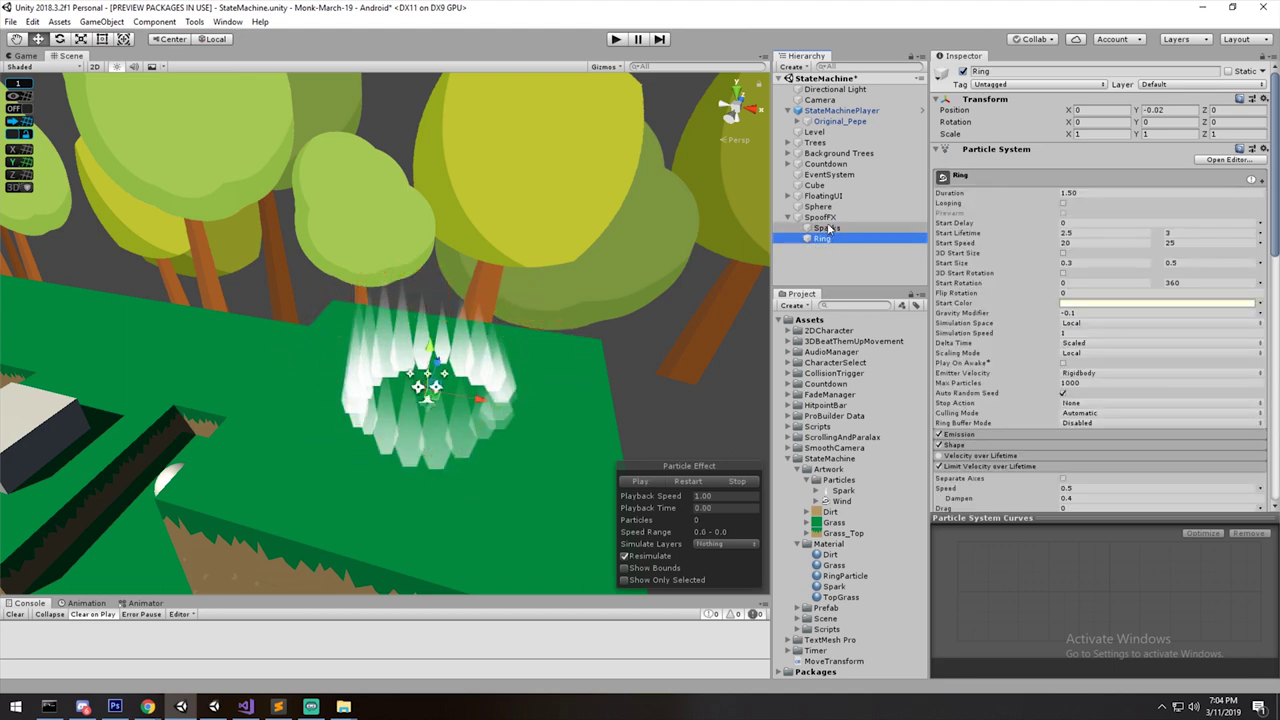
{"action": "left_click", "coordinate": [826, 228]}
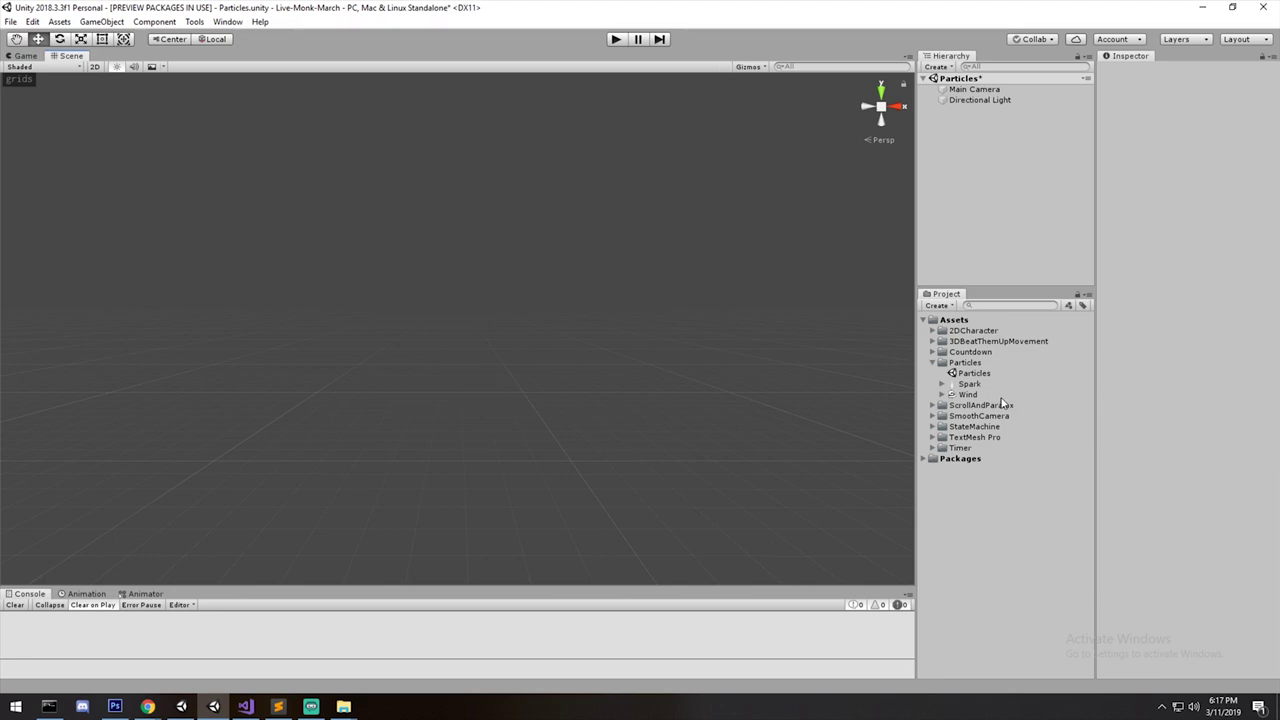
Switch to Photoshop to examine the Spark and Wind sprite artwork, and return to Unity's Particles project.
{"action": "left_click", "coordinate": [118, 707]}
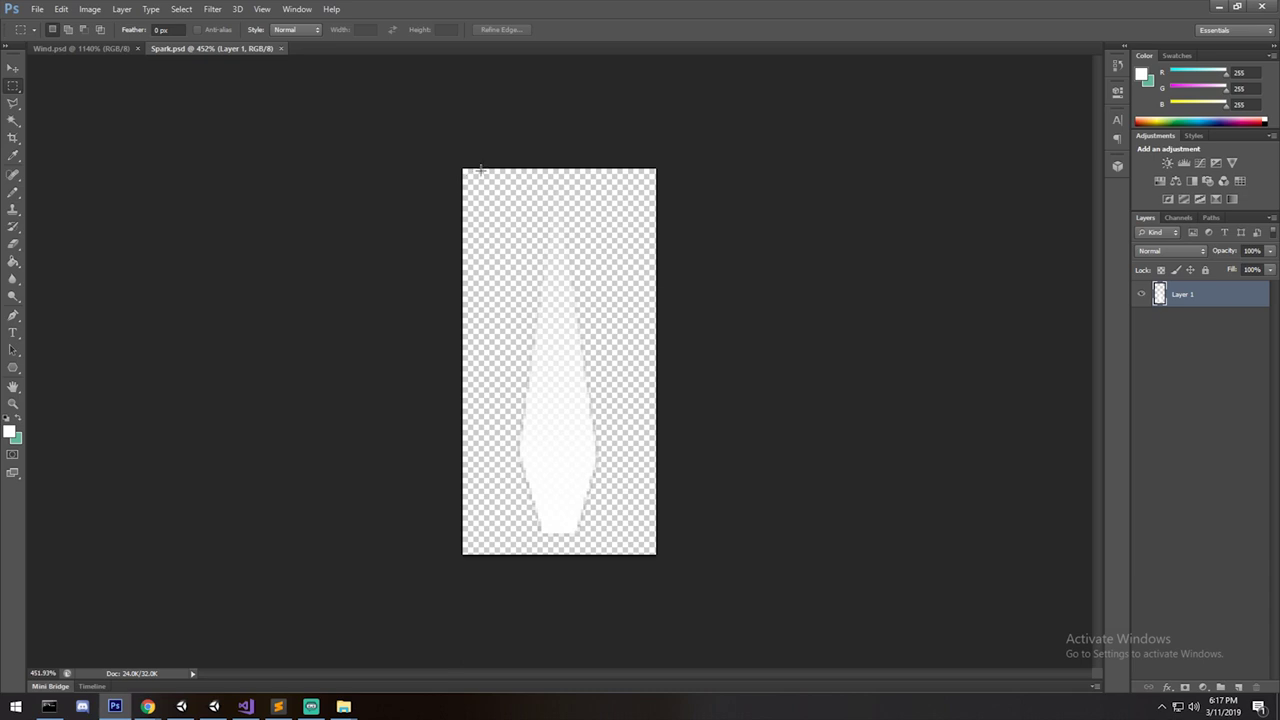
{"action": "left_click", "coordinate": [1197, 373]}
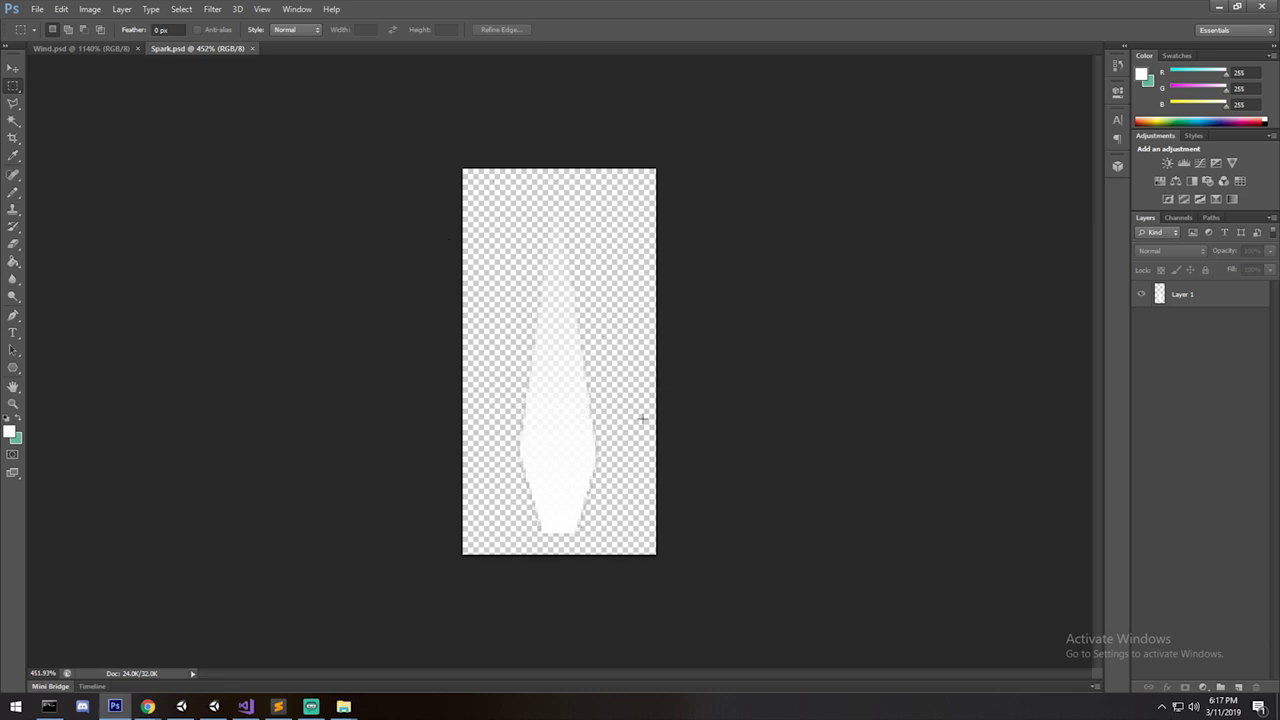
{"action": "left_click", "coordinate": [85, 49]}
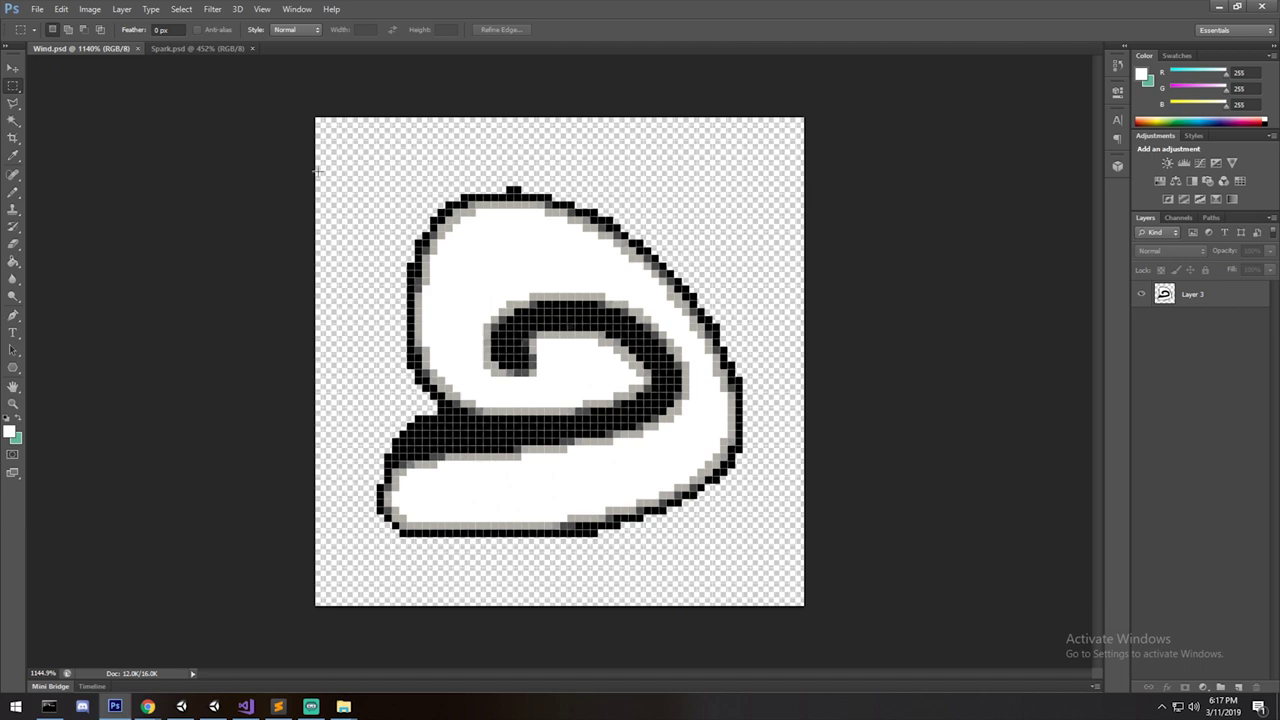
{"action": "left_click_drag", "start_coordinate": [614, 406], "coordinate": [782, 590]}
{"action": "left_click", "coordinate": [1216, 6]}
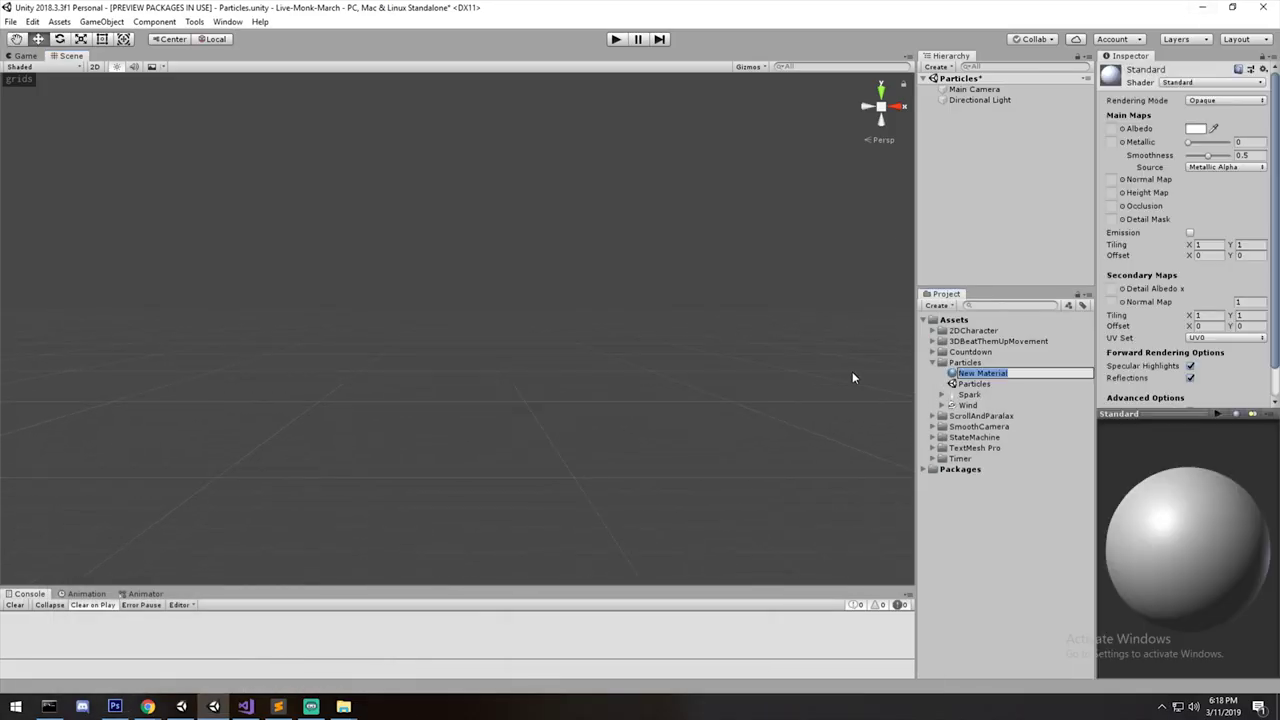
Name the new spark material SparkMaterial and set its shader to Particles/Standard Unlit.
{"action": "type", "text": "SparkMaterial"}
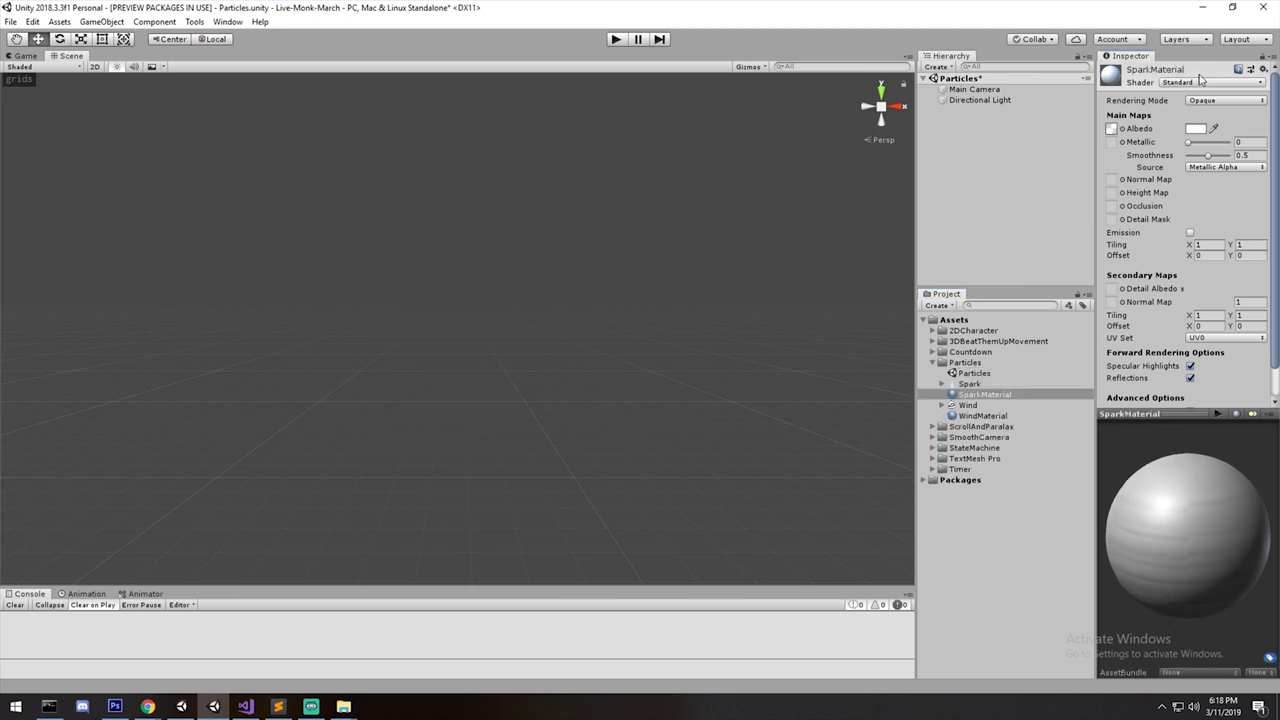
{"action": "left_click", "coordinate": [1191, 86]}
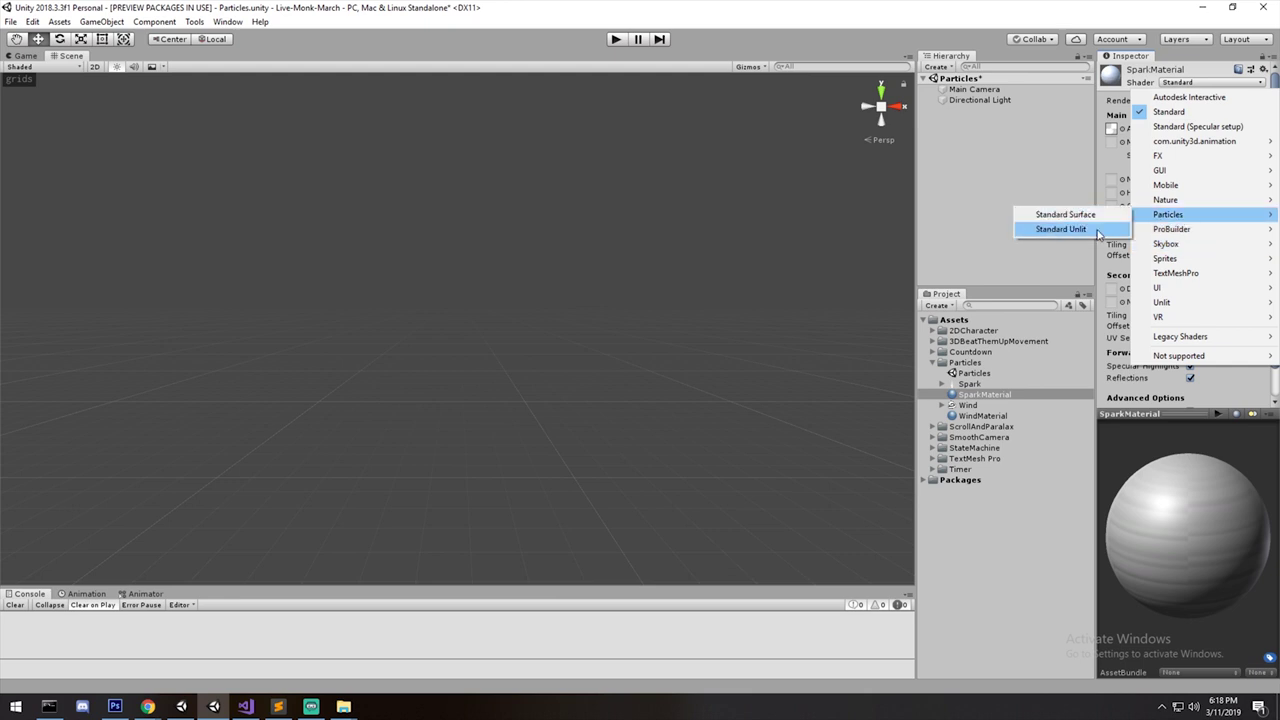
{"action": "left_click", "coordinate": [1097, 230]}
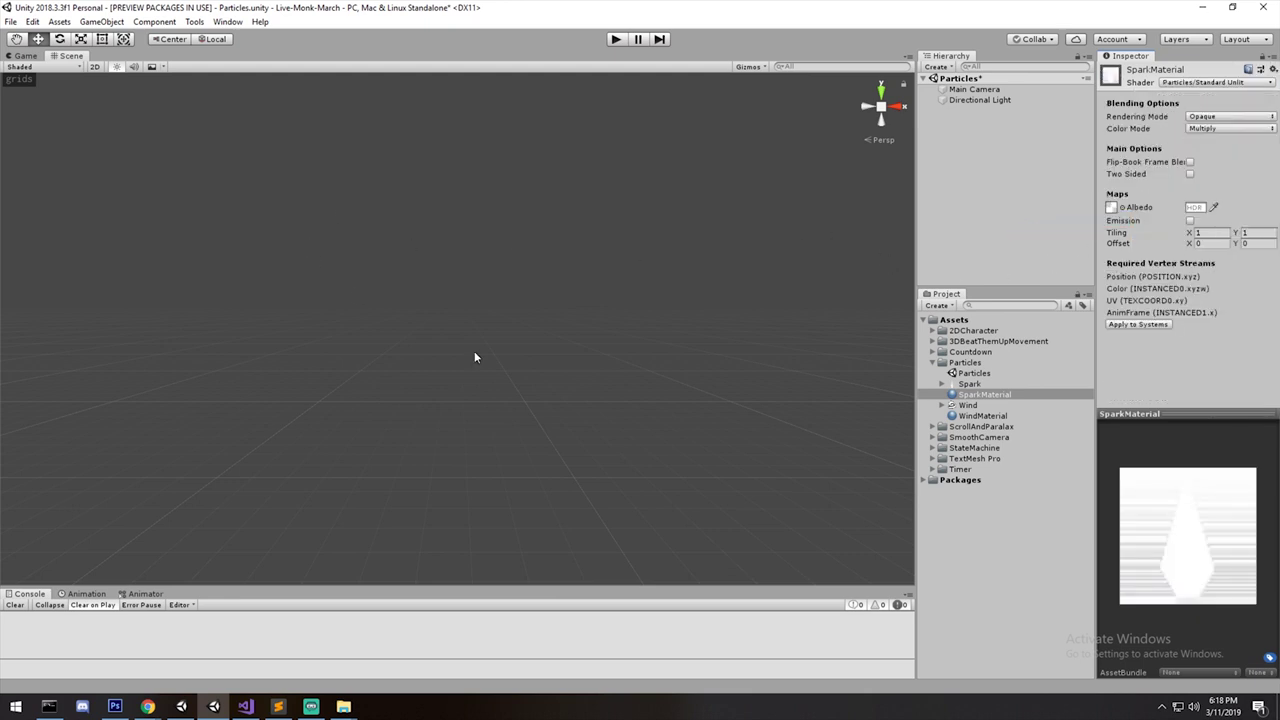
Set WindMaterial's shader to Particles/Standard Unlit and adjust its rendering mode.
{"action": "left_click", "coordinate": [985, 416]}
{"action": "left_click", "coordinate": [1195, 83]}
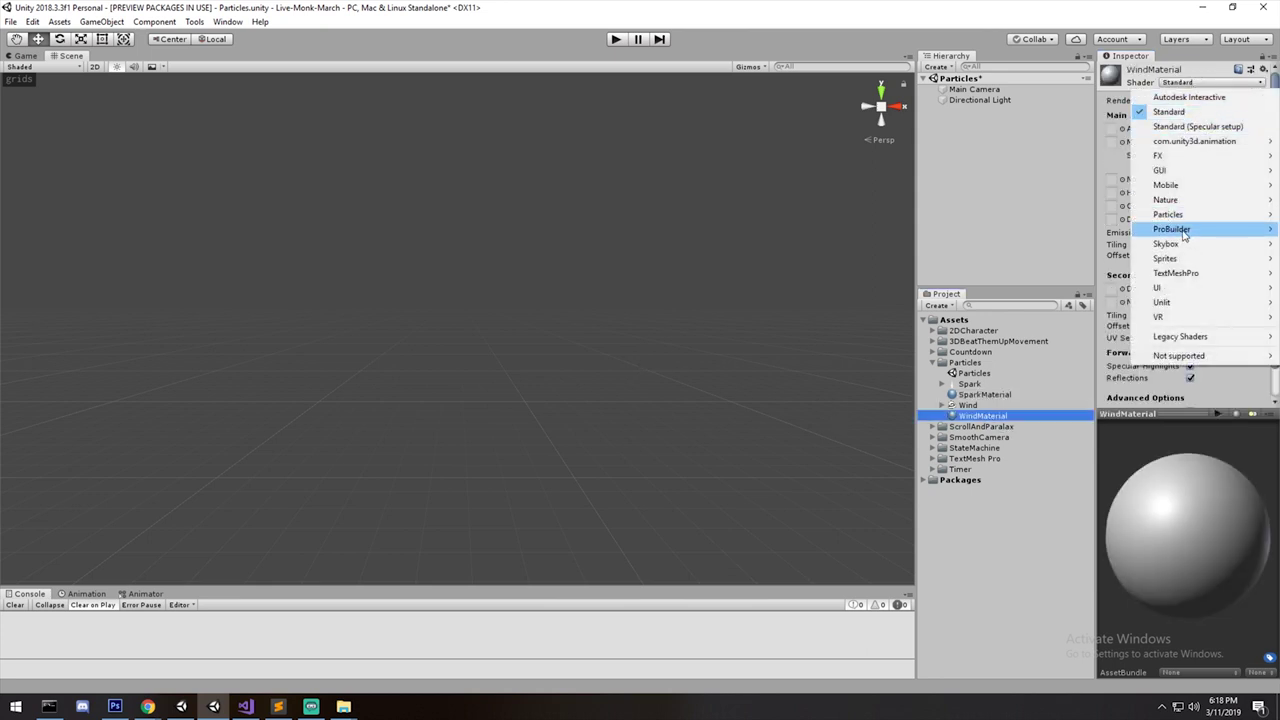
{"action": "mouse_move", "coordinate": [1141, 215]}
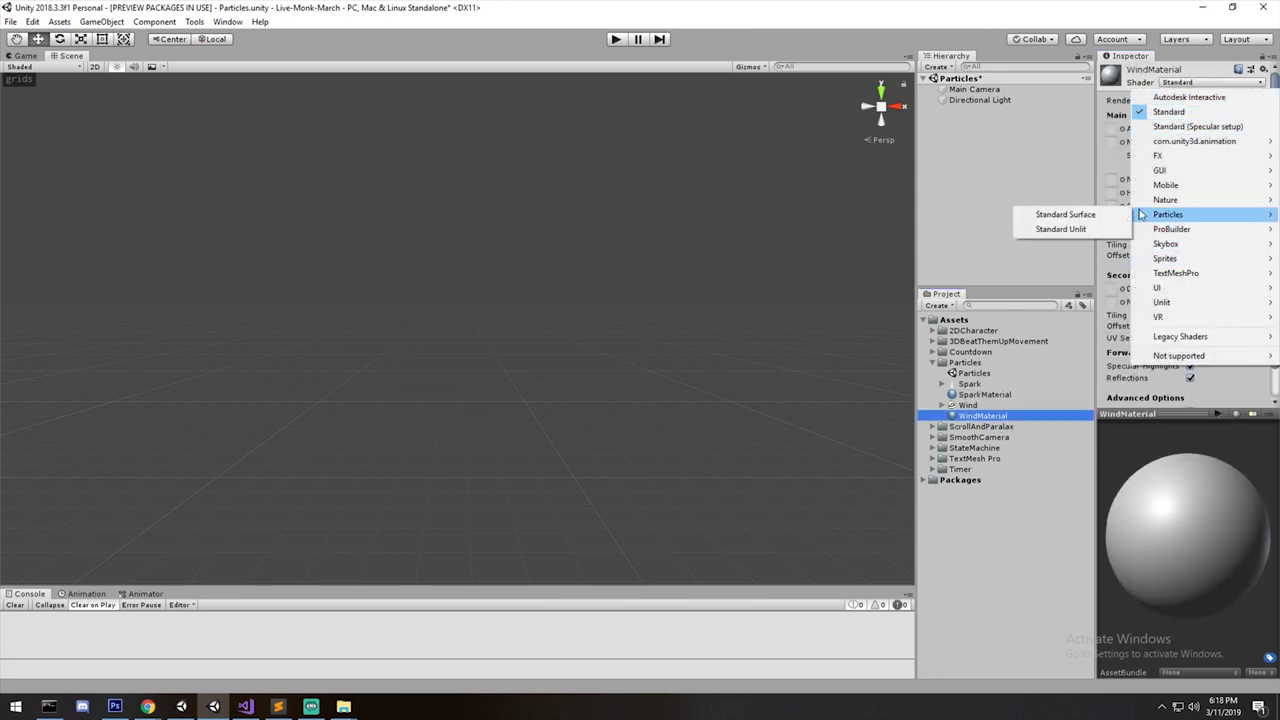
{"action": "left_click", "coordinate": [1083, 230]}
{"action": "left_click", "coordinate": [1228, 117]}
{"action": "left_click", "coordinate": [1226, 162]}
{"action": "left_click", "coordinate": [1222, 118]}
{"action": "left_click", "coordinate": [1217, 131]}
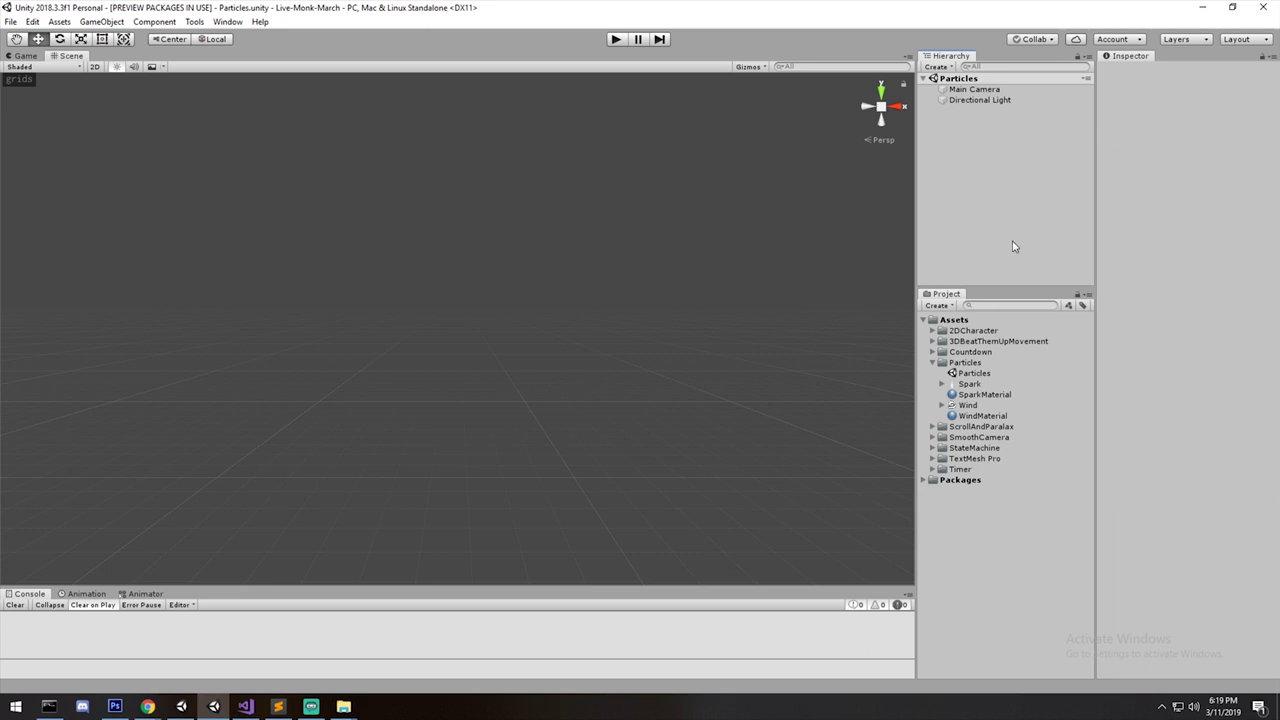
{"action": "right_click", "coordinate": [963, 121]}
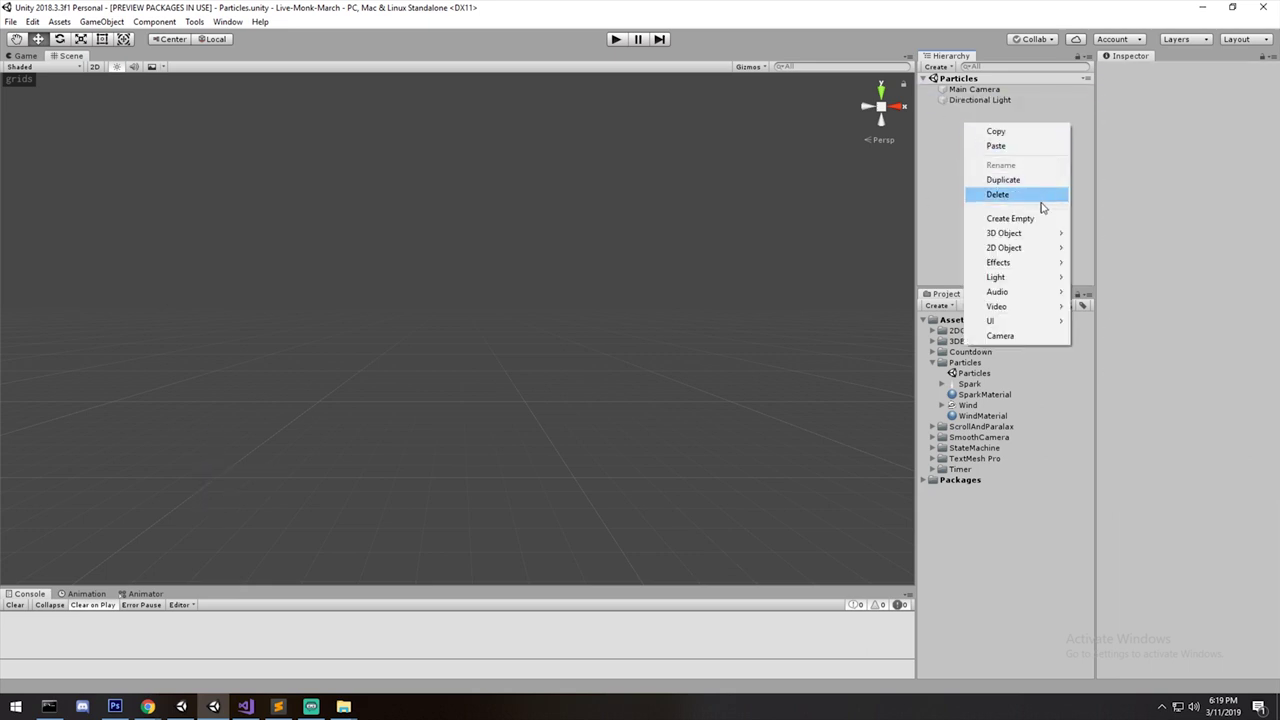
{"action": "left_click", "coordinate": [1010, 219]}
{"action": "left_click", "coordinate": [1168, 156]}
{"action": "type", "text": "par"}
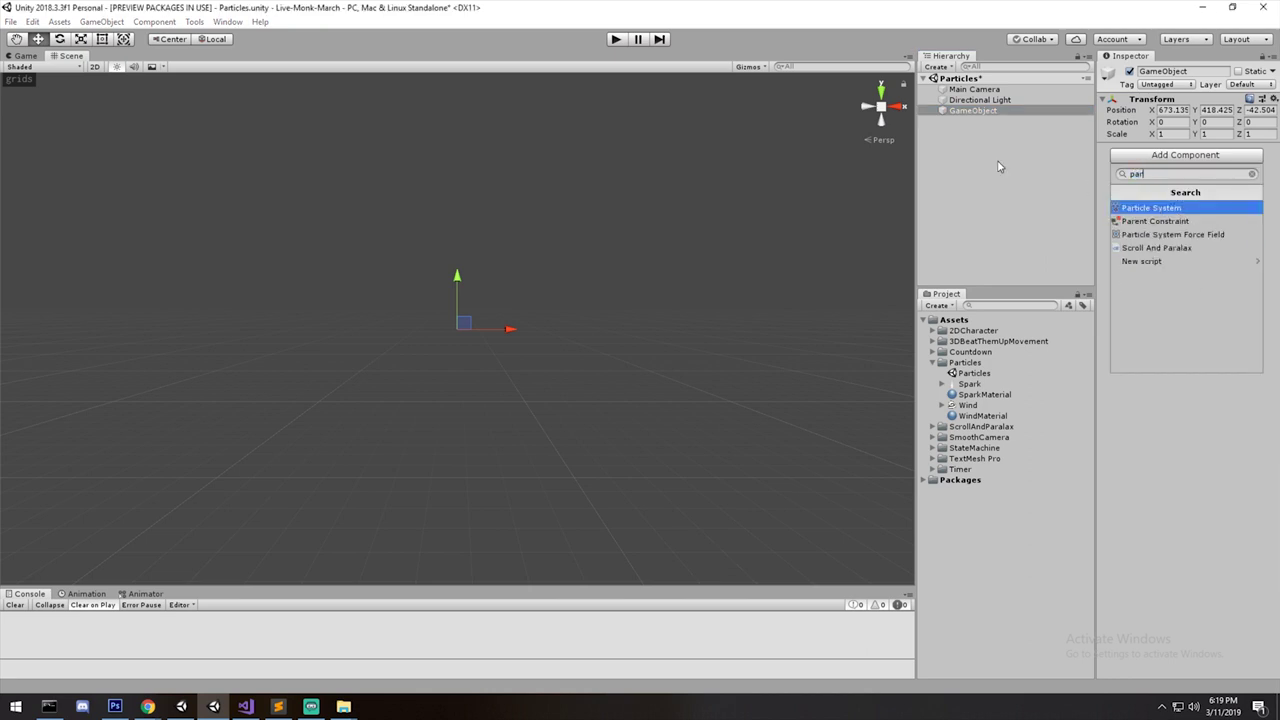
{"action": "left_click", "coordinate": [975, 112]}
{"action": "key", "text": "Delete"}
Add a Particle System object to the scene and set its position to 0, 0, 0.
{"action": "right_click", "coordinate": [970, 132]}
{"action": "mouse_move", "coordinate": [1022, 278]}
{"action": "left_click", "coordinate": [1115, 273]}
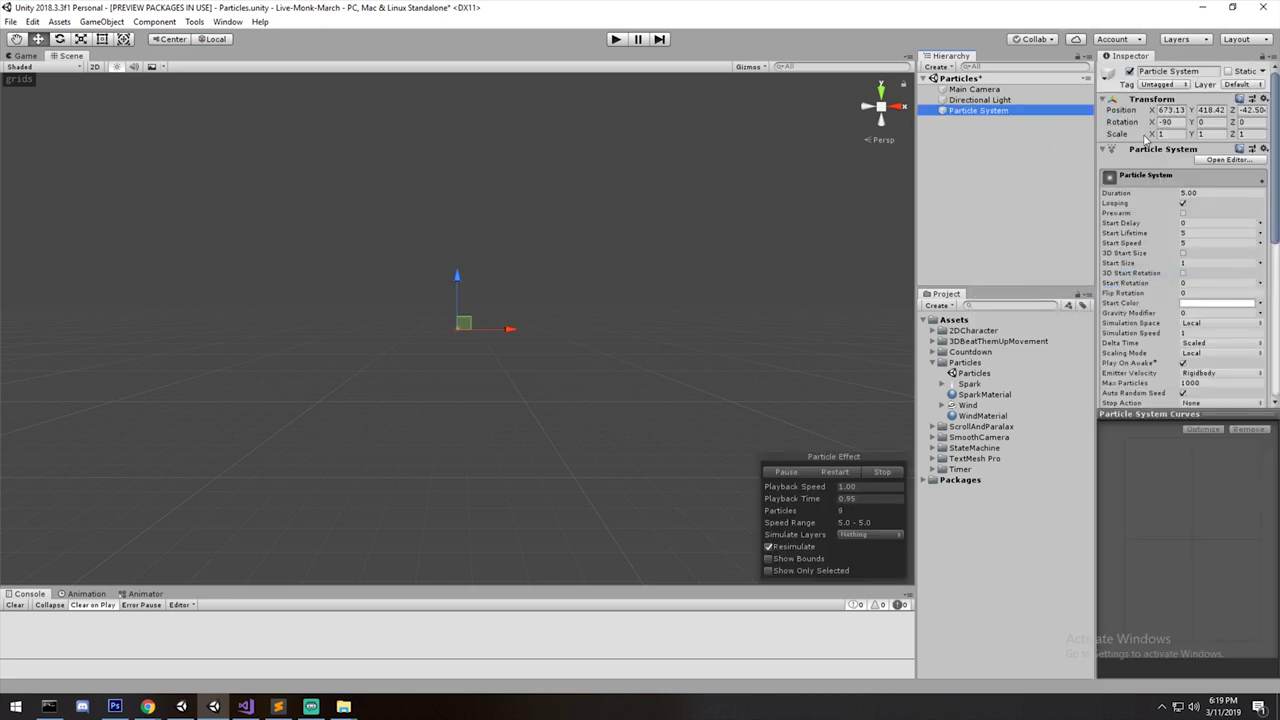
{"action": "left_click", "coordinate": [1158, 149]}
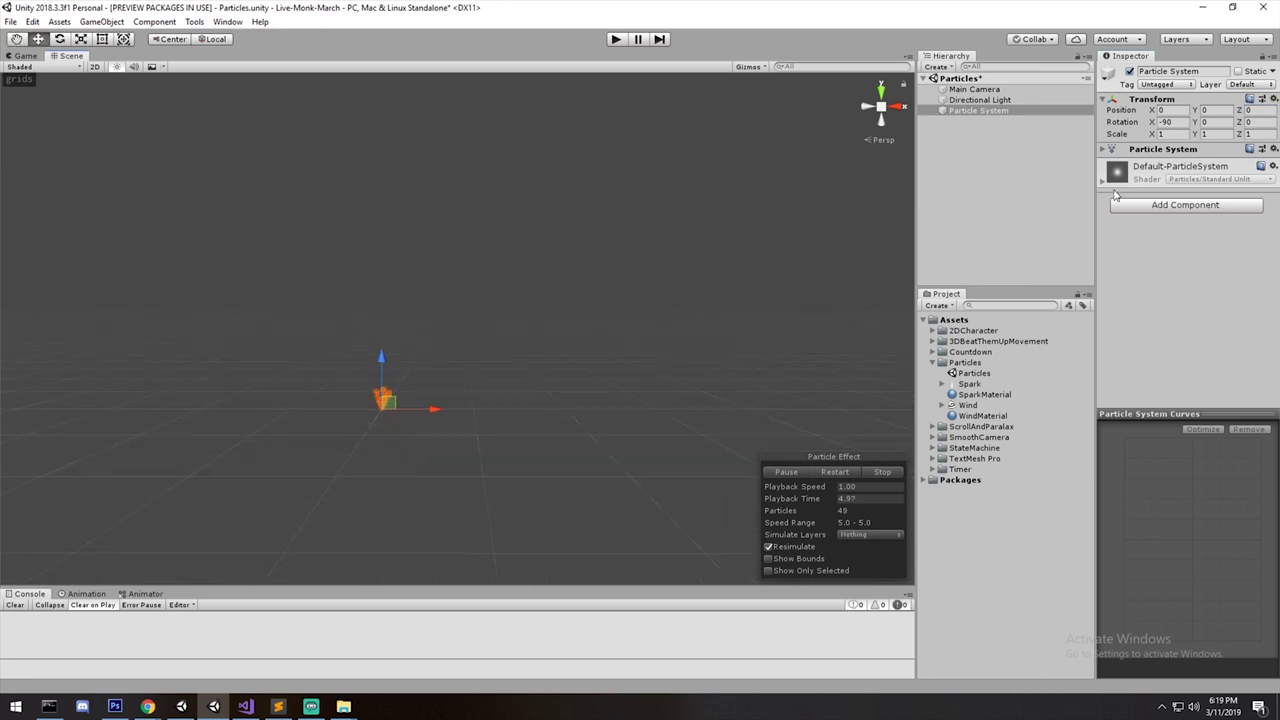
Set the particle system's X rotation to 0 and save the scene.
{"action": "left_click", "coordinate": [1172, 122]}
{"action": "type", "text": "0"}
{"action": "key", "text": "ctrl+s"}
Examine the particle emission in the scene and the particle system's main settings and list of modules.
{"action": "right_click_drag", "start_coordinate": [566, 325], "coordinate": [540, 363]}
{"action": "right_click_drag", "start_coordinate": [656, 302], "coordinate": [605, 361]}
{"action": "scroll", "coordinate": [710, 226], "scroll_direction": "up", "scroll_amount": 7}
{"action": "middle_click_drag", "start_coordinate": [710, 226], "coordinate": [602, 372]}
{"action": "right_click_drag", "start_coordinate": [602, 372], "coordinate": [554, 428]}
{"action": "middle_click_drag", "start_coordinate": [570, 415], "coordinate": [492, 328]}
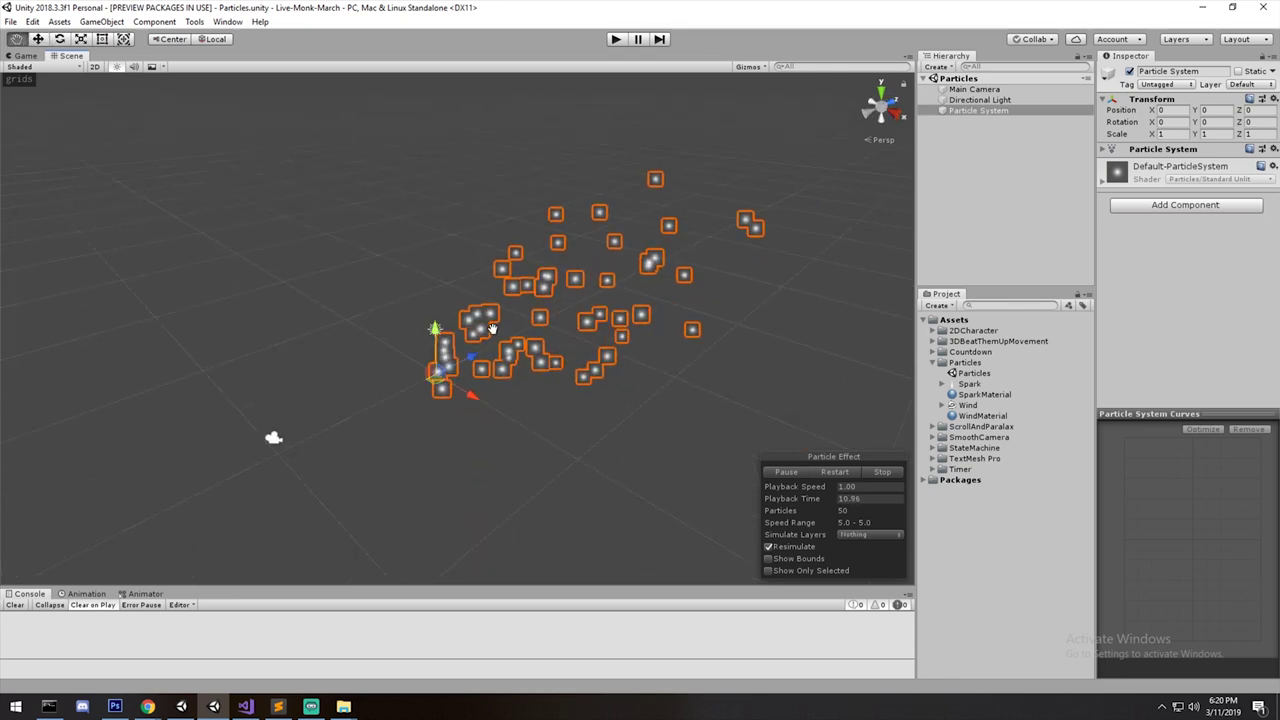
{"action": "scroll", "coordinate": [491, 328], "scroll_direction": "up", "scroll_amount": 3}
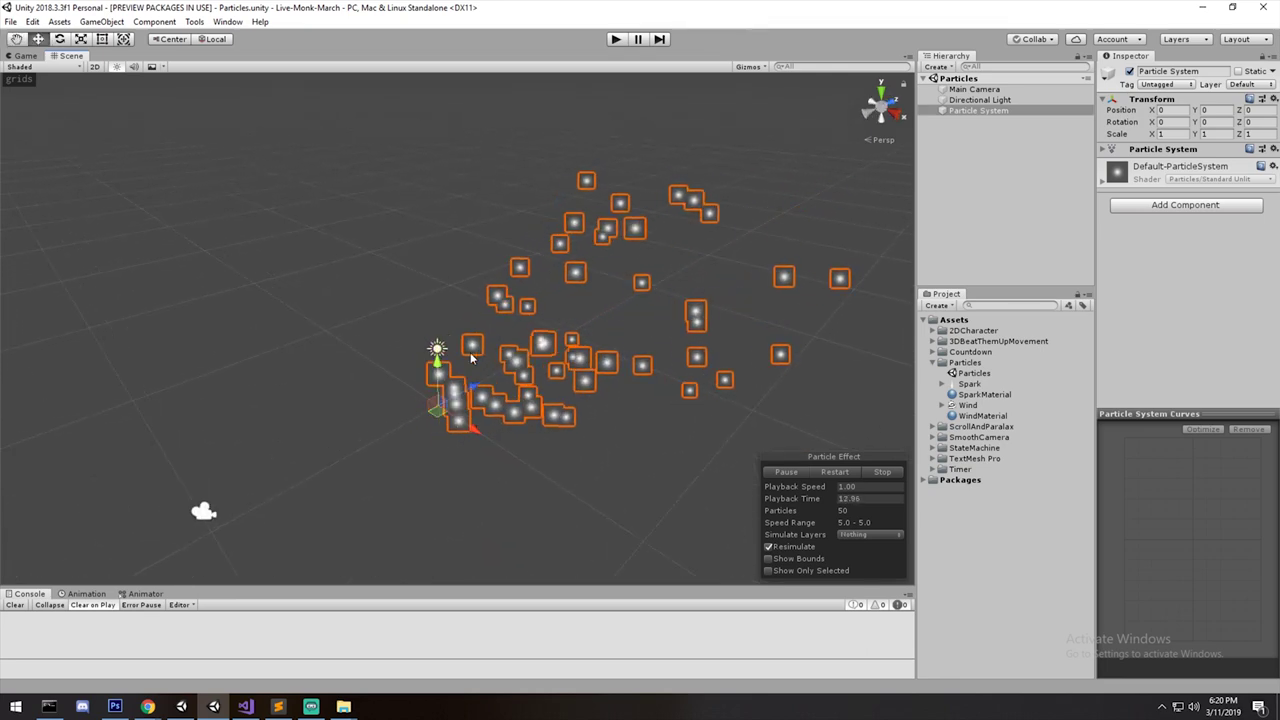
{"action": "left_click", "coordinate": [1160, 149]}
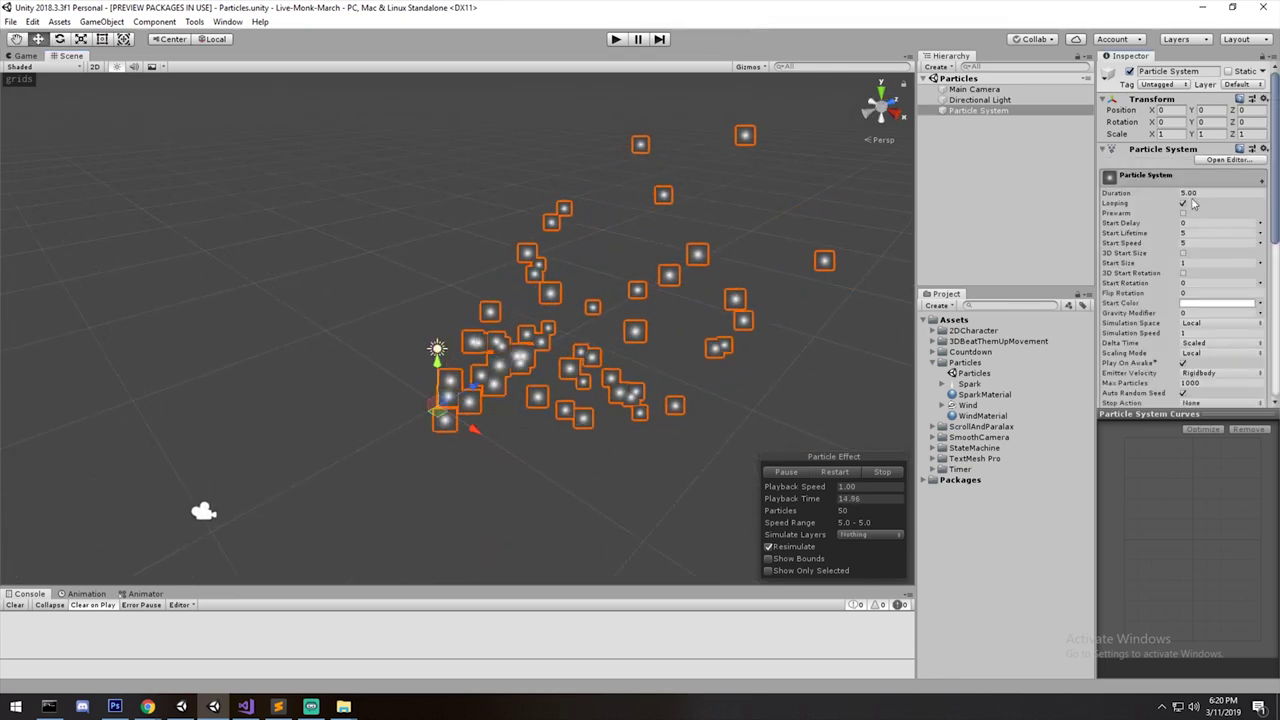
{"action": "left_click", "coordinate": [1146, 175]}
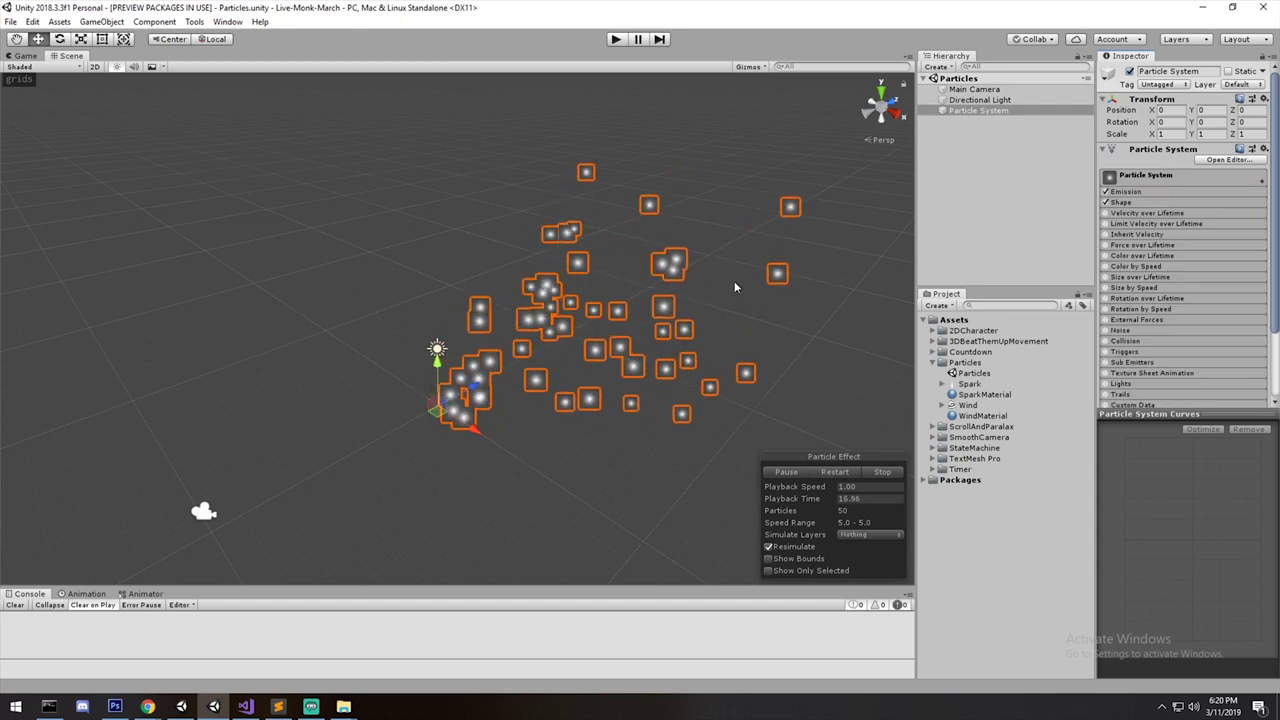
{"action": "scroll", "coordinate": [1143, 301], "scroll_direction": "down", "scroll_amount": 3}
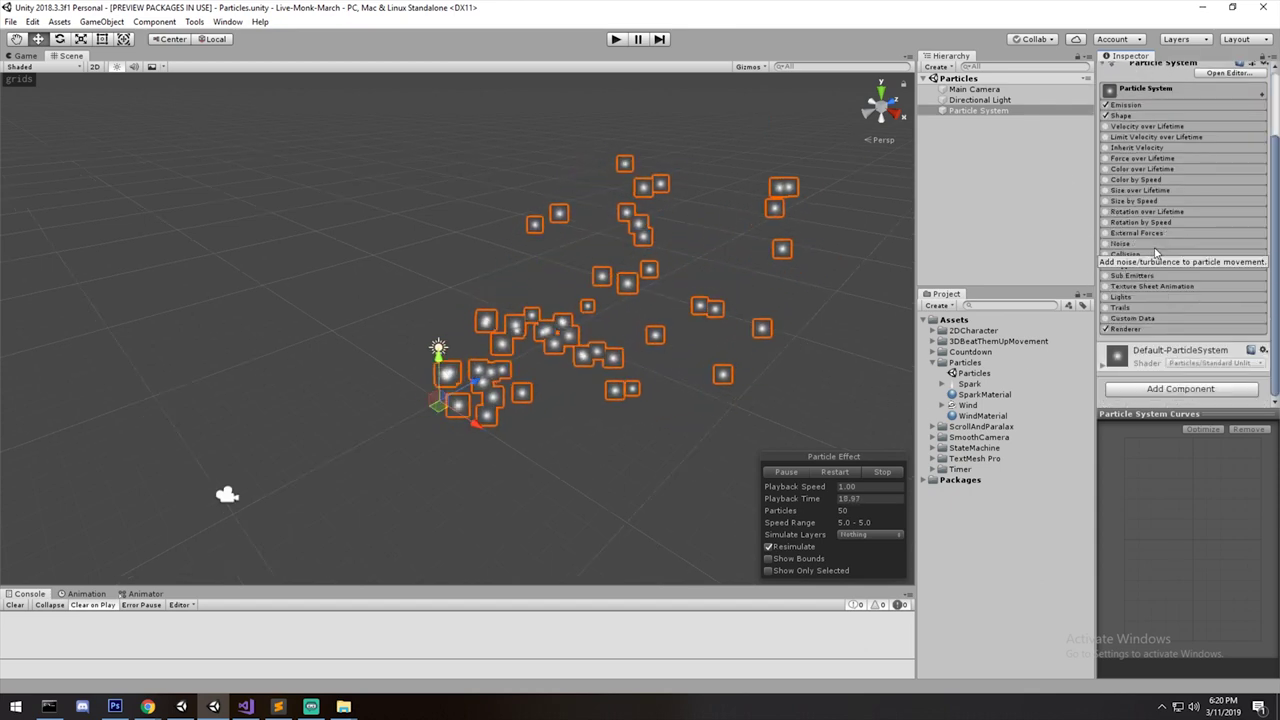
Bring up the StateMachine project to check the Sparks particle settings, and put its window away again.
{"action": "key", "text": "alt+Tab"}
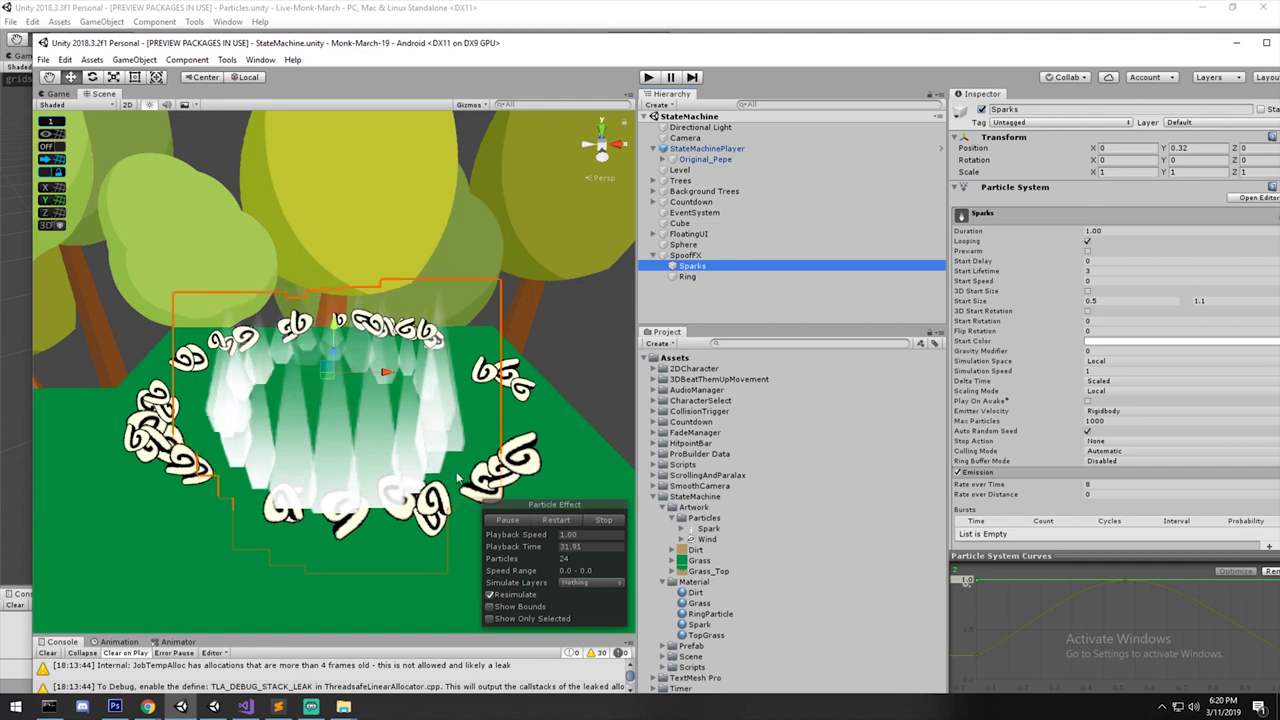
{"action": "left_click_drag", "start_coordinate": [457, 43], "coordinate": [0, 157]}
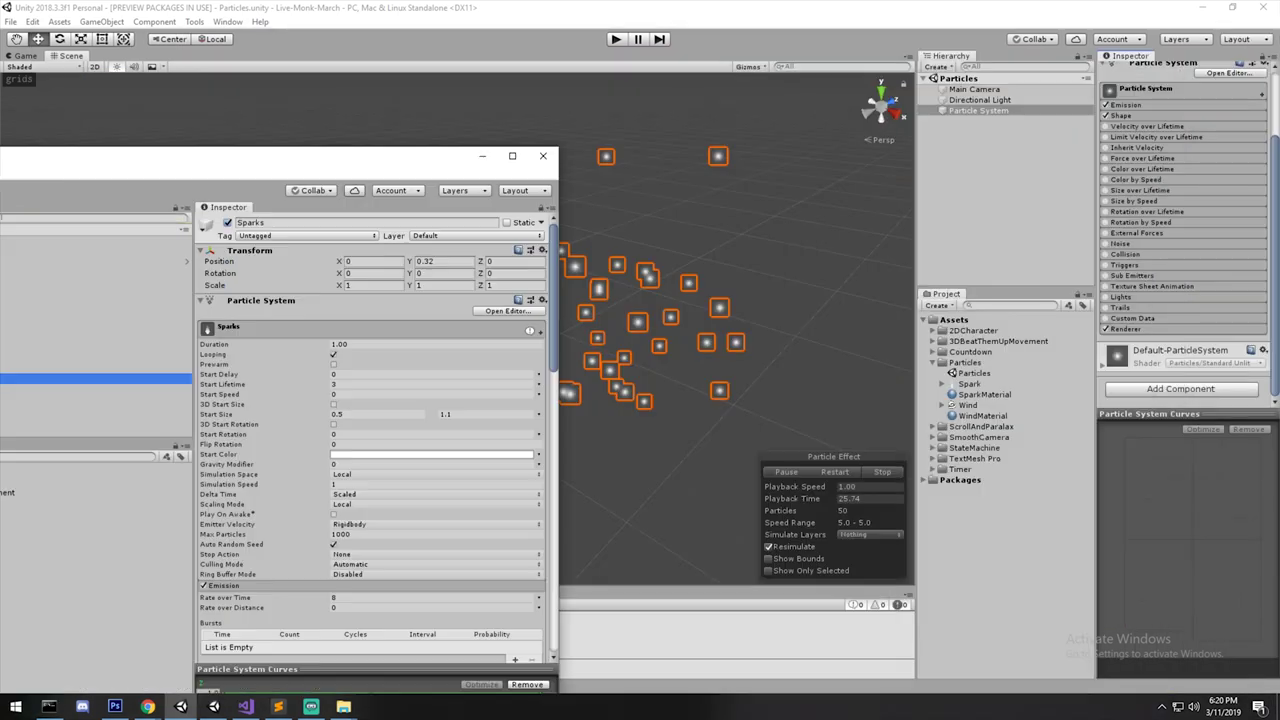
{"action": "key", "text": "super+Down"}
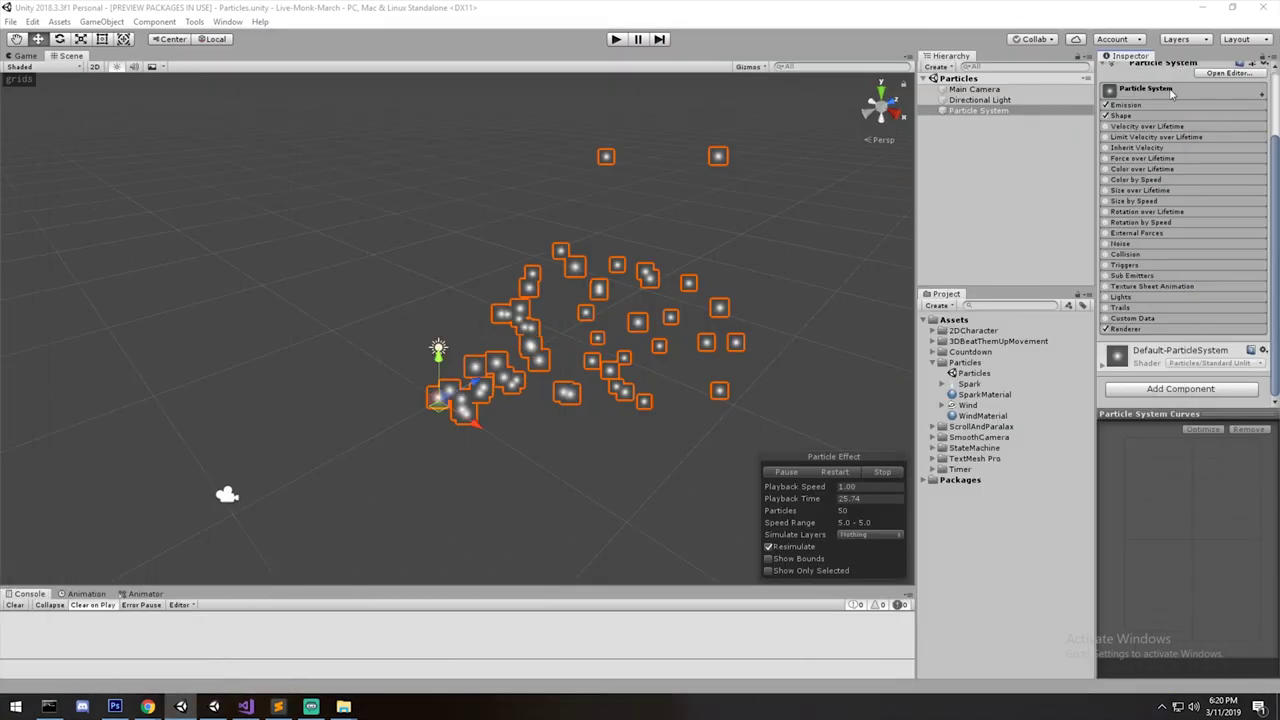
Widen the Inspector and expand the particle system's main settings.
{"action": "scroll", "coordinate": [1198, 99], "scroll_direction": "up", "scroll_amount": 3}
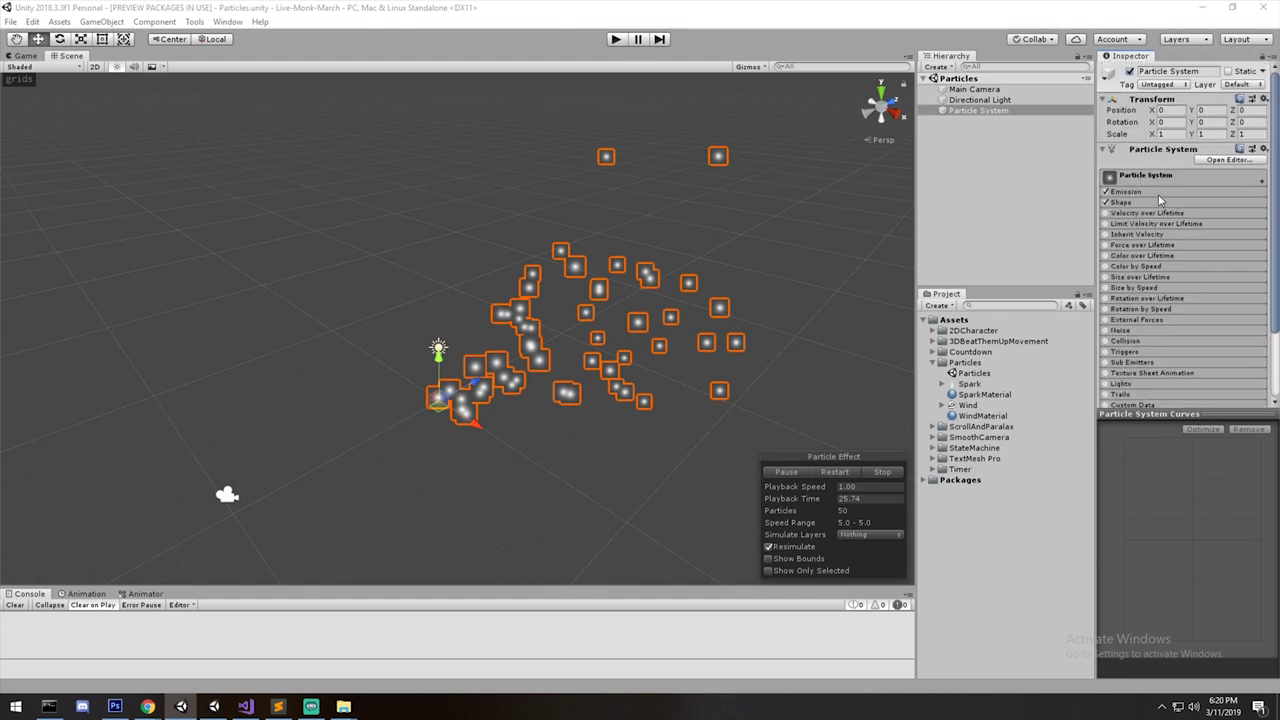
{"action": "left_click_drag", "start_coordinate": [1094, 179], "coordinate": [1005, 179]}
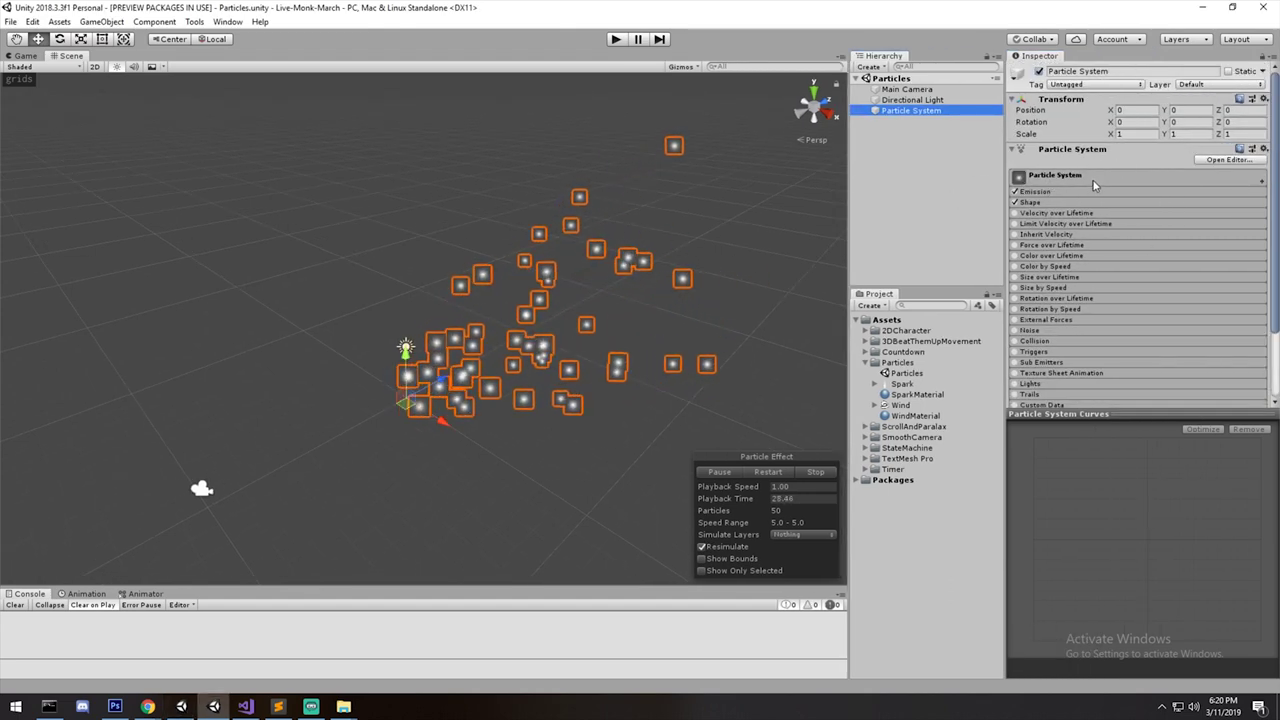
{"action": "left_click", "coordinate": [1140, 178]}
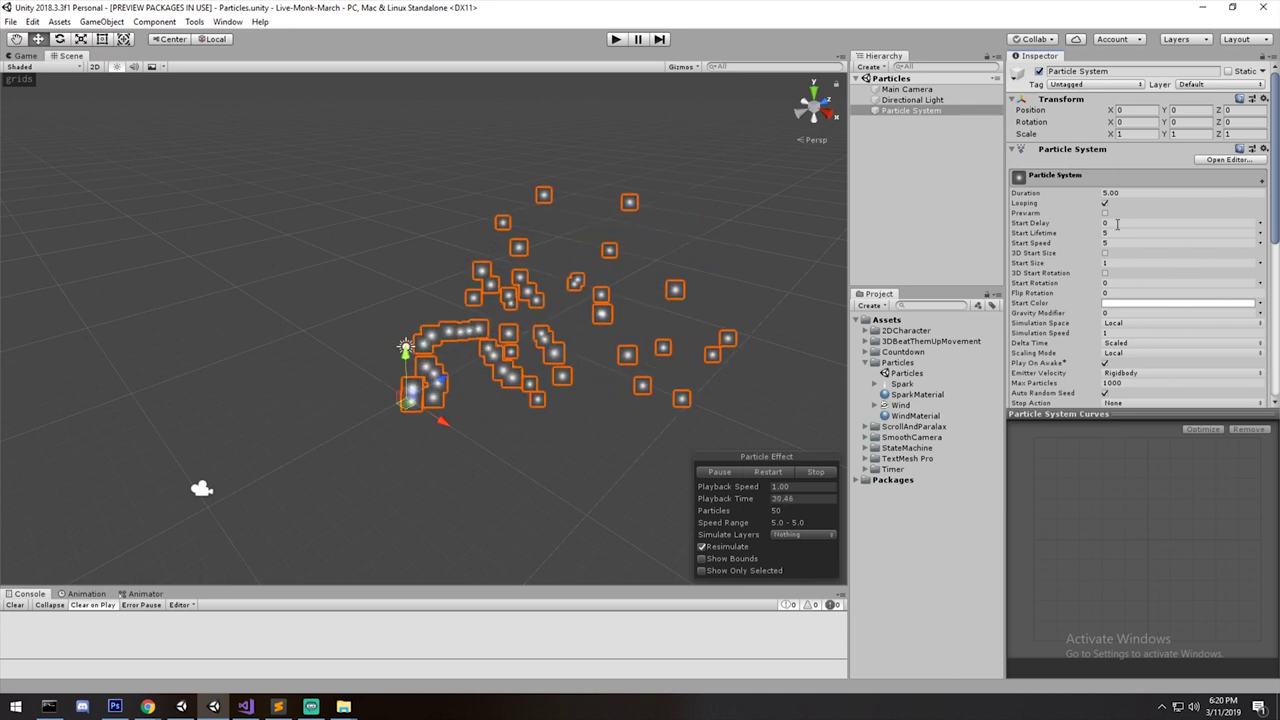
Add a burst in the particle system's Emission module and set Rate over Time to 0.
{"action": "middle_click_drag", "start_coordinate": [674, 372], "coordinate": [652, 338]}
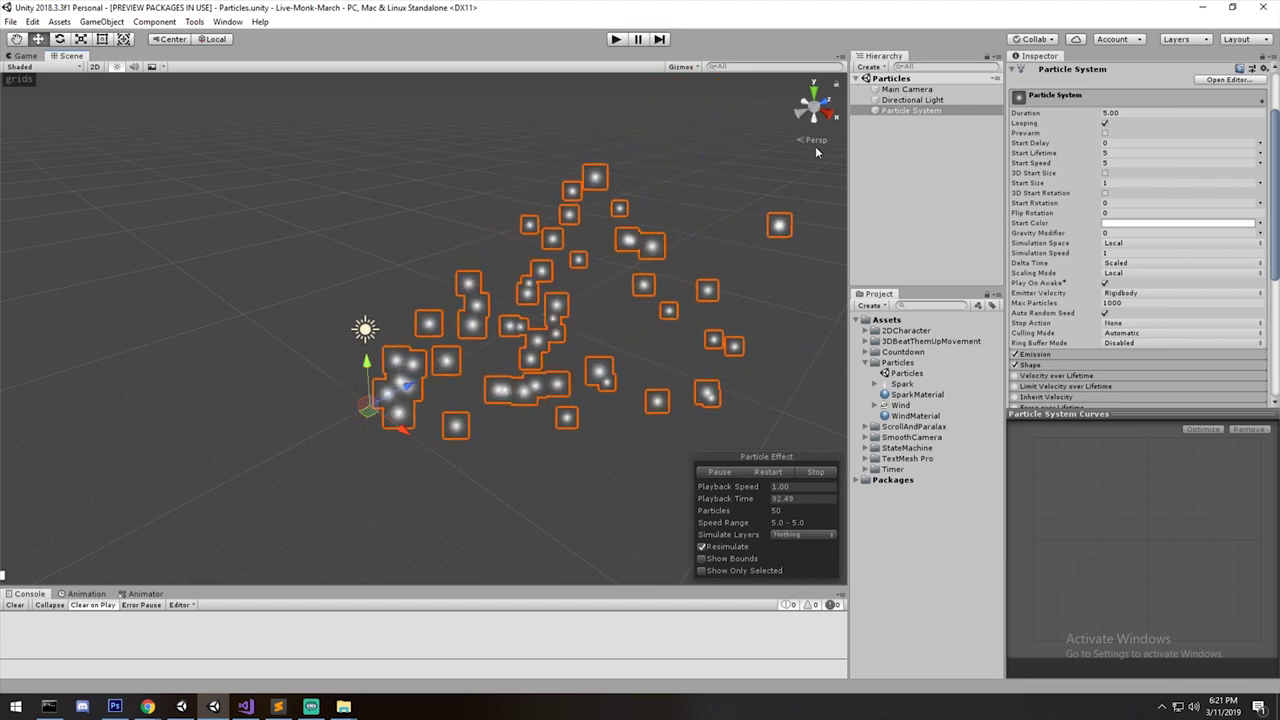
{"action": "scroll", "coordinate": [1063, 366], "scroll_direction": "down", "scroll_amount": 1}
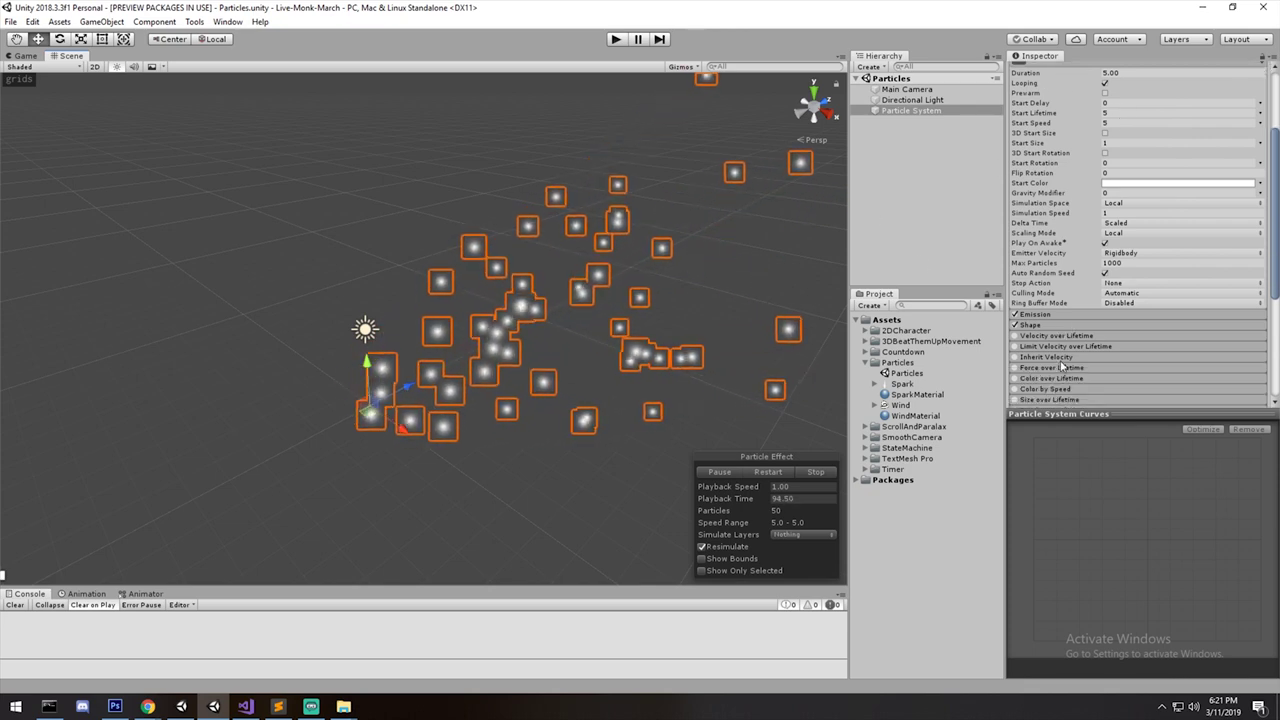
{"action": "left_click", "coordinate": [1060, 314]}
{"action": "scroll", "coordinate": [1062, 275], "scroll_direction": "down", "scroll_amount": 4}
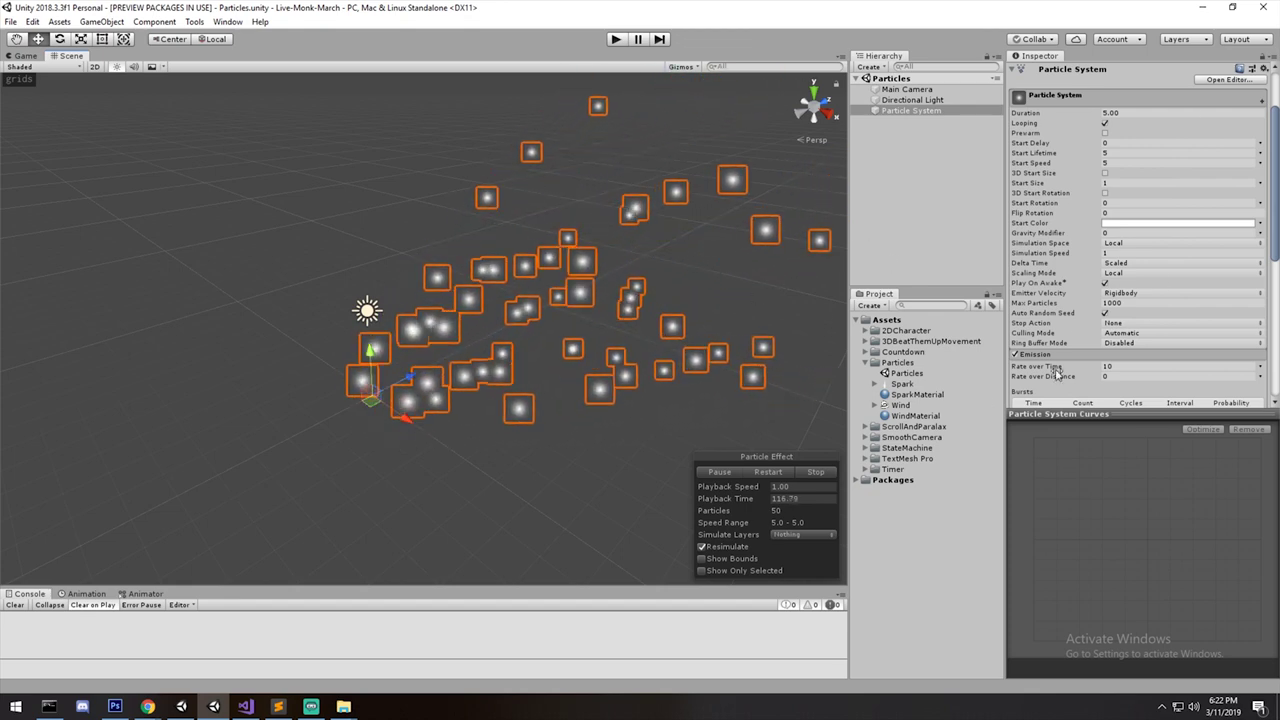
{"action": "scroll", "coordinate": [1150, 370], "scroll_direction": "down", "scroll_amount": 2}
{"action": "left_click", "coordinate": [1236, 388]}
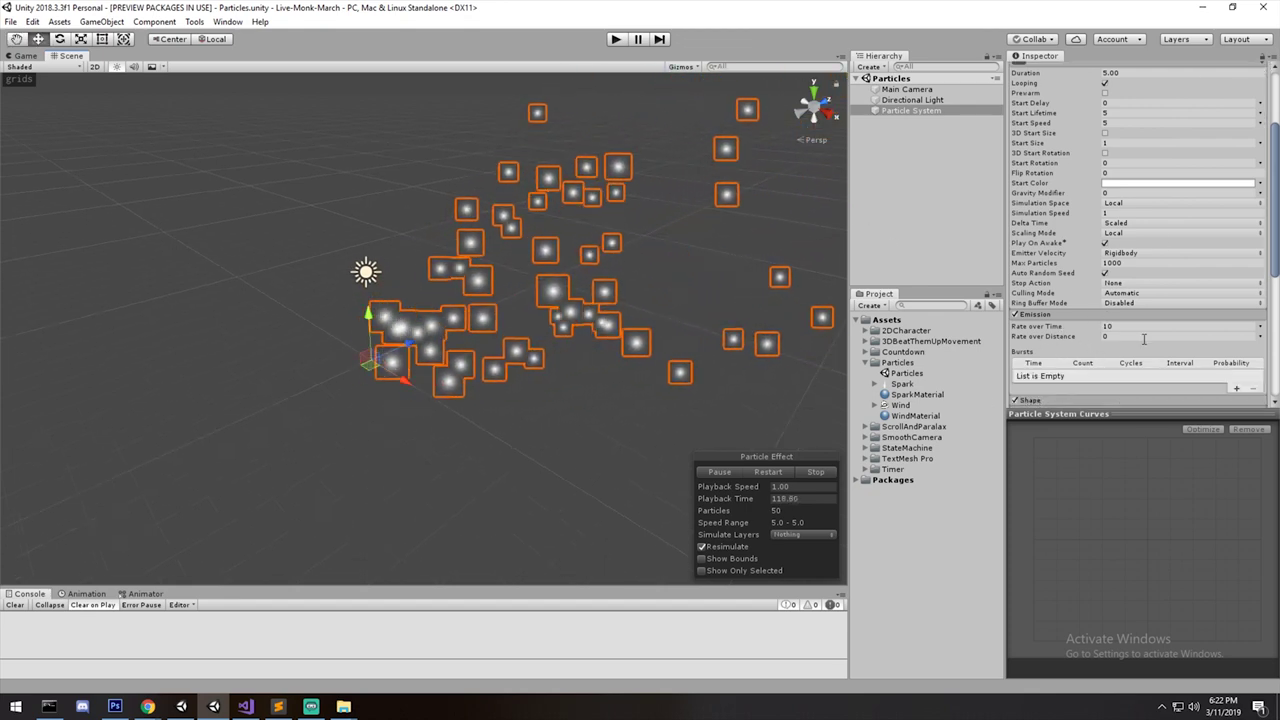
{"action": "left_click", "coordinate": [1180, 326]}
{"action": "type", "text": "0"}
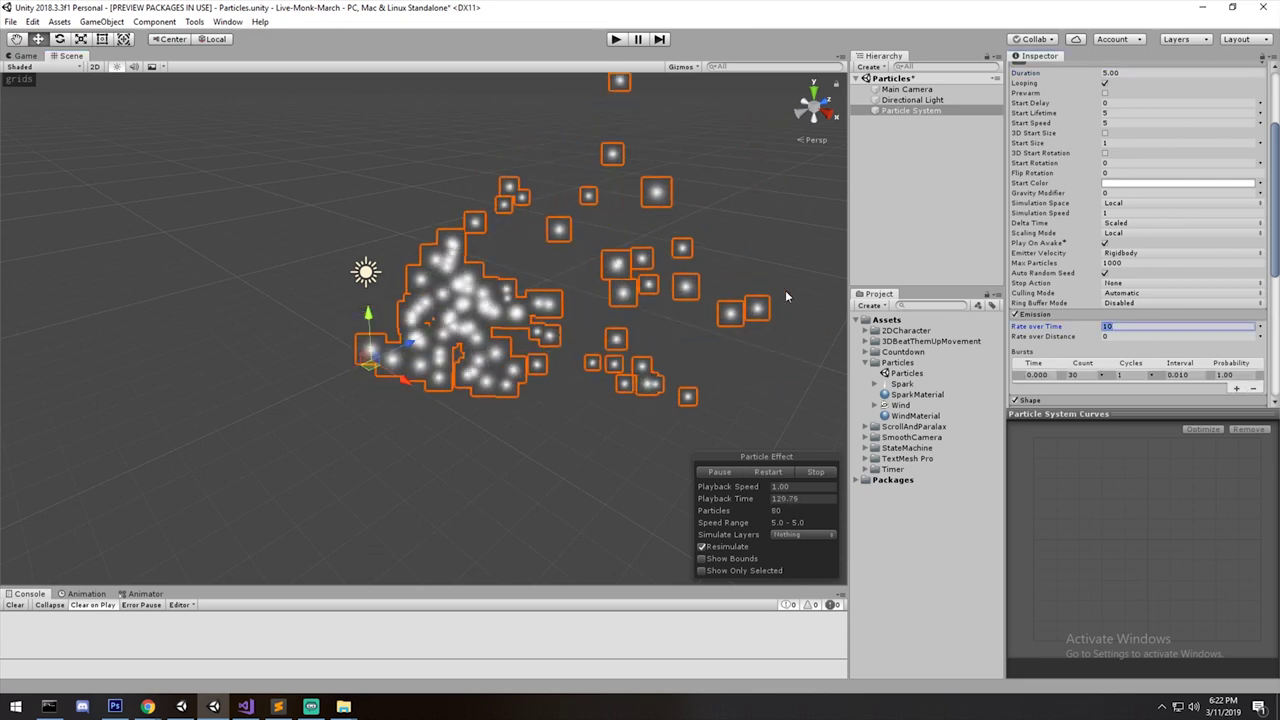
Examine the particle burst in the scene and the Emission module's Rate over Time and burst Count settings.
{"action": "middle_click_drag", "start_coordinate": [625, 199], "coordinate": [589, 220]}
{"action": "scroll", "coordinate": [586, 232], "scroll_direction": "down", "scroll_amount": 7}
{"action": "scroll", "coordinate": [586, 232], "scroll_direction": "up", "scroll_amount": 1}
{"action": "left_click", "coordinate": [1075, 328]}
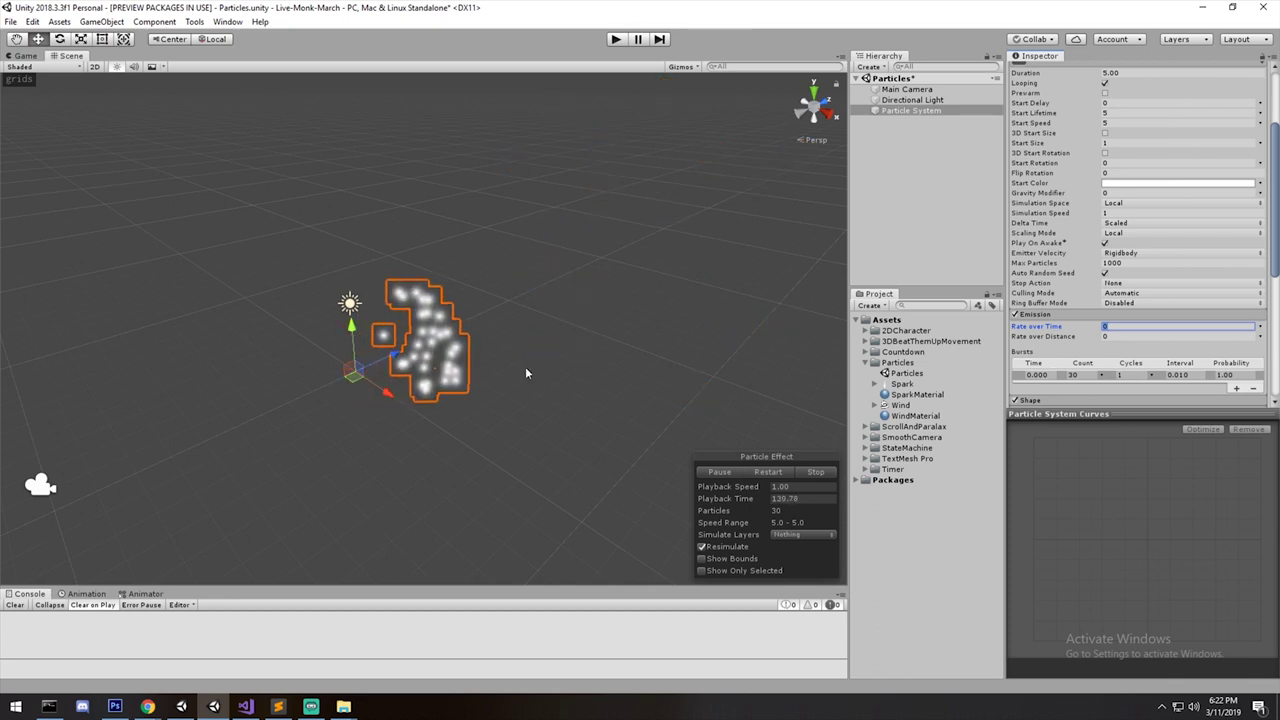
{"action": "left_click", "coordinate": [1070, 375]}
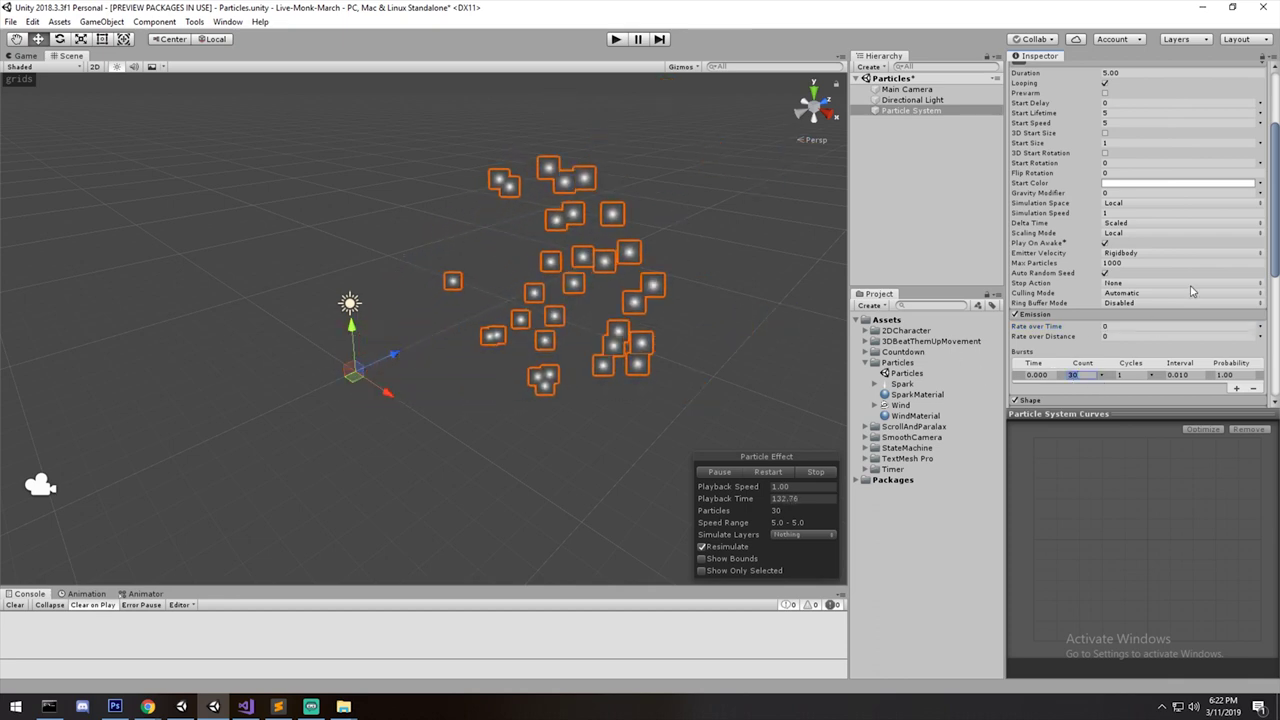
Set the particle system's Duration to 1.00 with Looping enabled, and check the repeating bursts in the scene.
{"action": "scroll", "coordinate": [1120, 207], "scroll_direction": "up", "scroll_amount": 3}
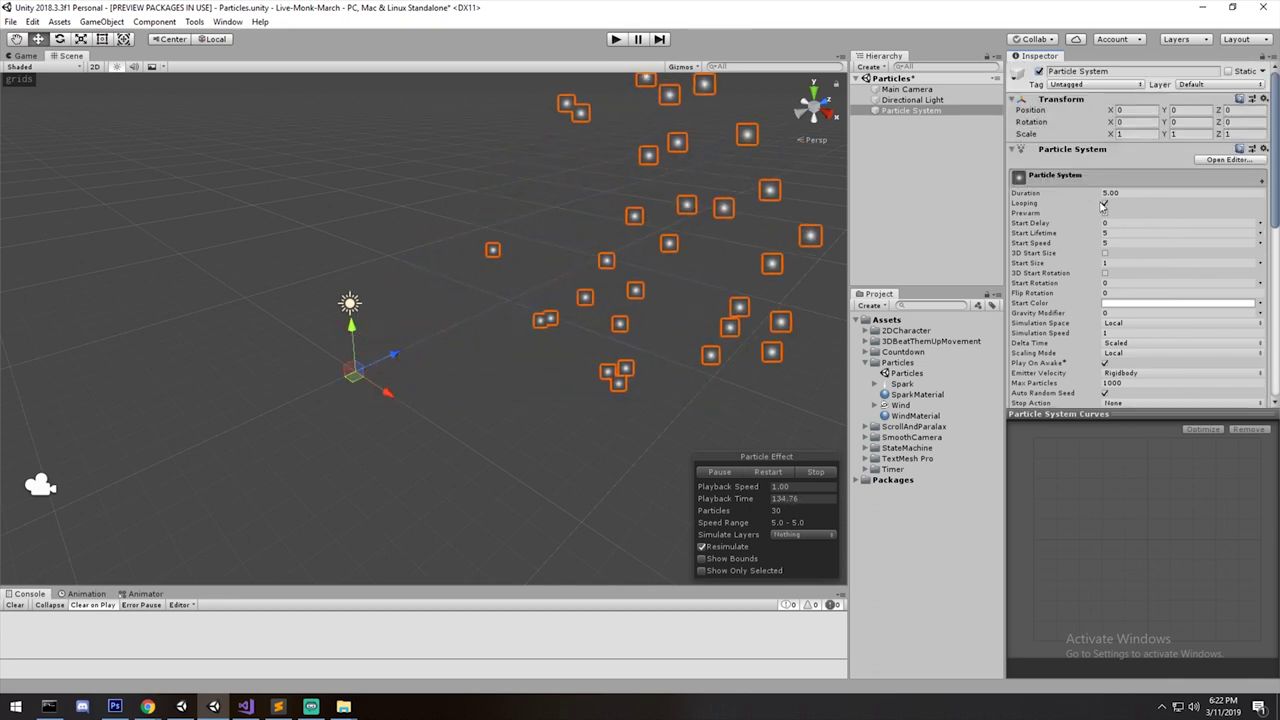
{"action": "left_click", "coordinate": [1105, 204]}
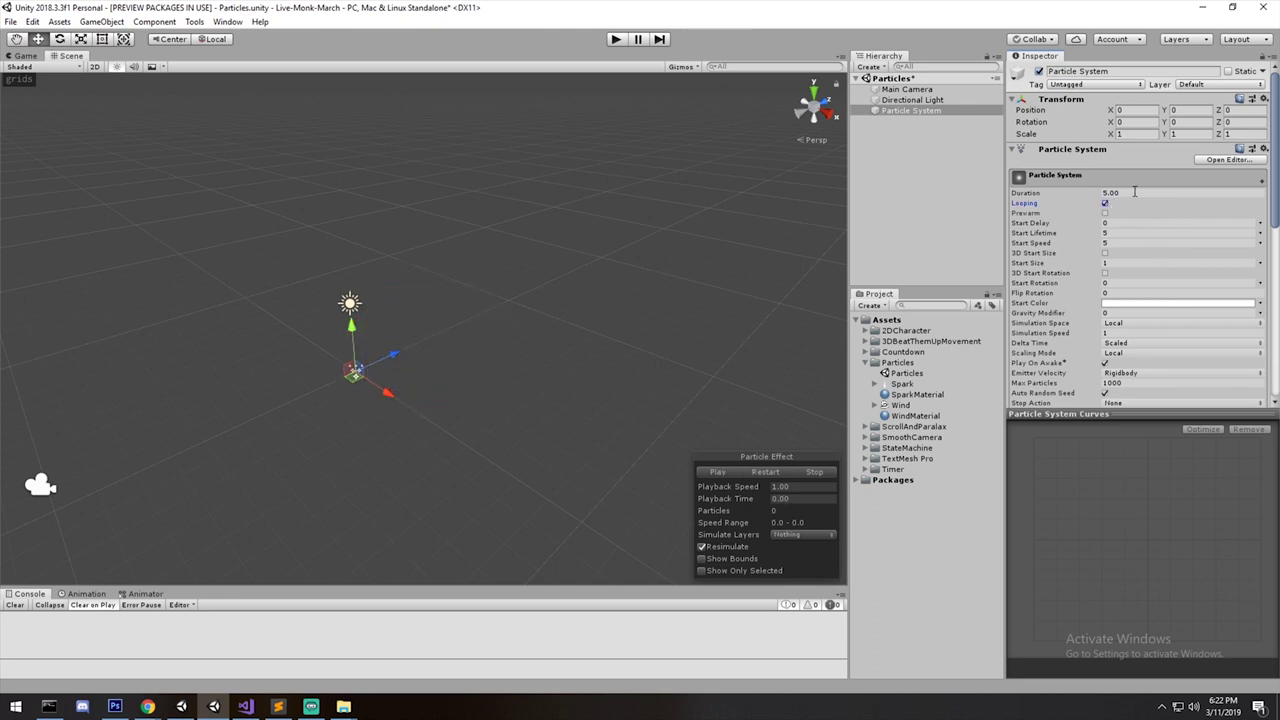
{"action": "mouse_move", "coordinate": [659, 250]}
{"action": "middle_mouse_down"}
{"action": "mouse_move", "coordinate": [722, 188]}
{"action": "mouse_move", "coordinate": [643, 242]}
{"action": "middle_mouse_up"}
{"action": "key", "text": "f"}
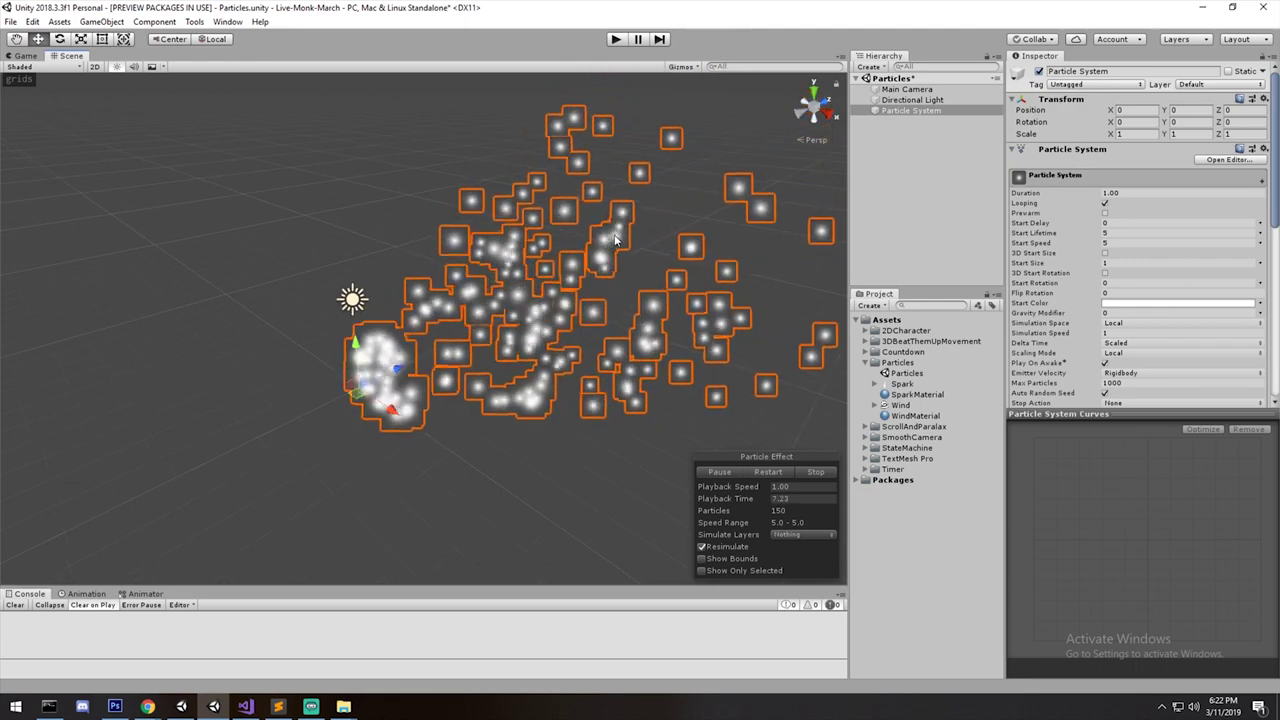
{"action": "middle_click_drag", "start_coordinate": [614, 240], "coordinate": [530, 253]}
{"action": "scroll", "coordinate": [555, 250], "scroll_direction": "down", "scroll_amount": 3}
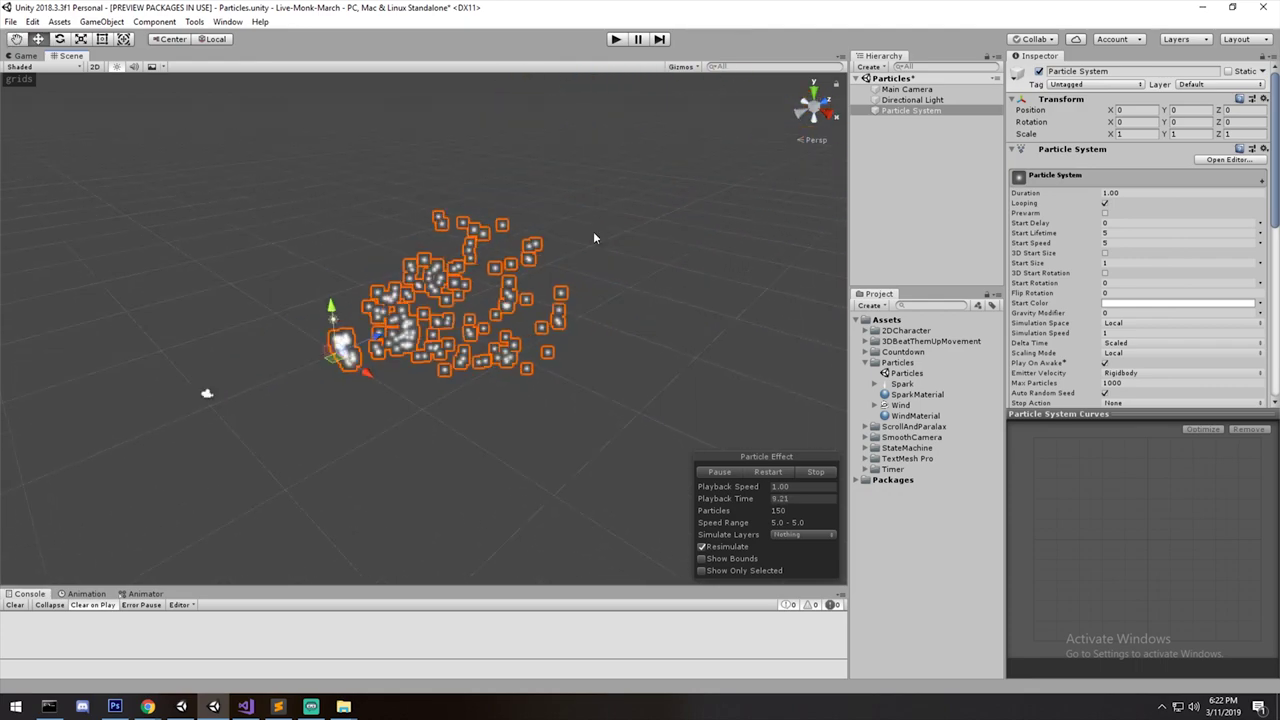
Compare the particle effect in Play mode with Prewarm off and on, leaving Prewarm off.
{"action": "left_click", "coordinate": [615, 40]}
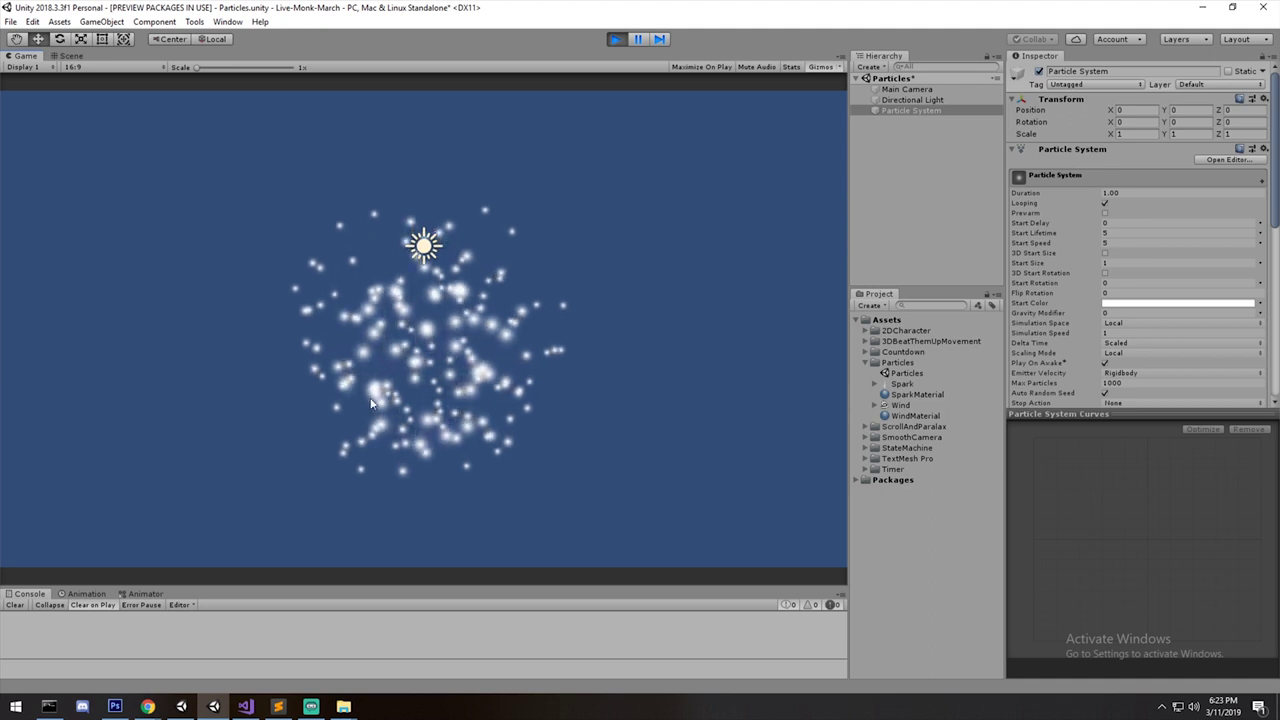
{"action": "left_click", "coordinate": [617, 40]}
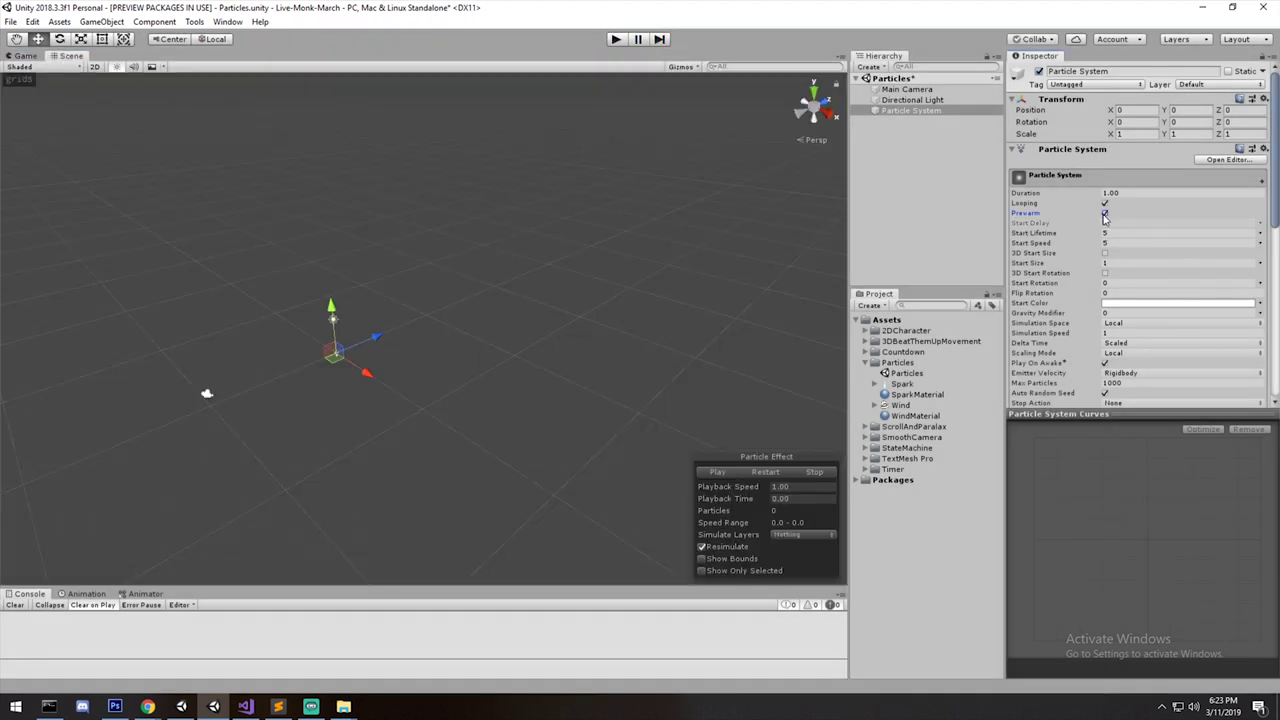
{"action": "left_click", "coordinate": [618, 40]}
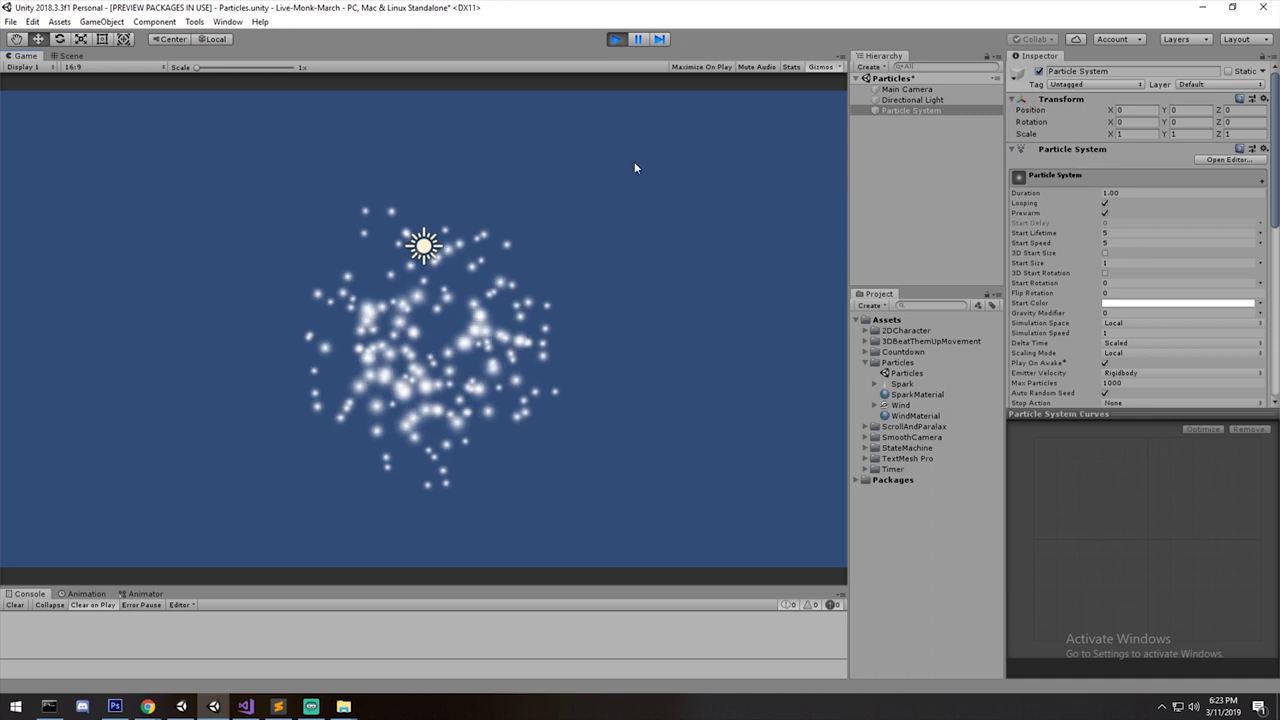
{"action": "left_click", "coordinate": [616, 40]}
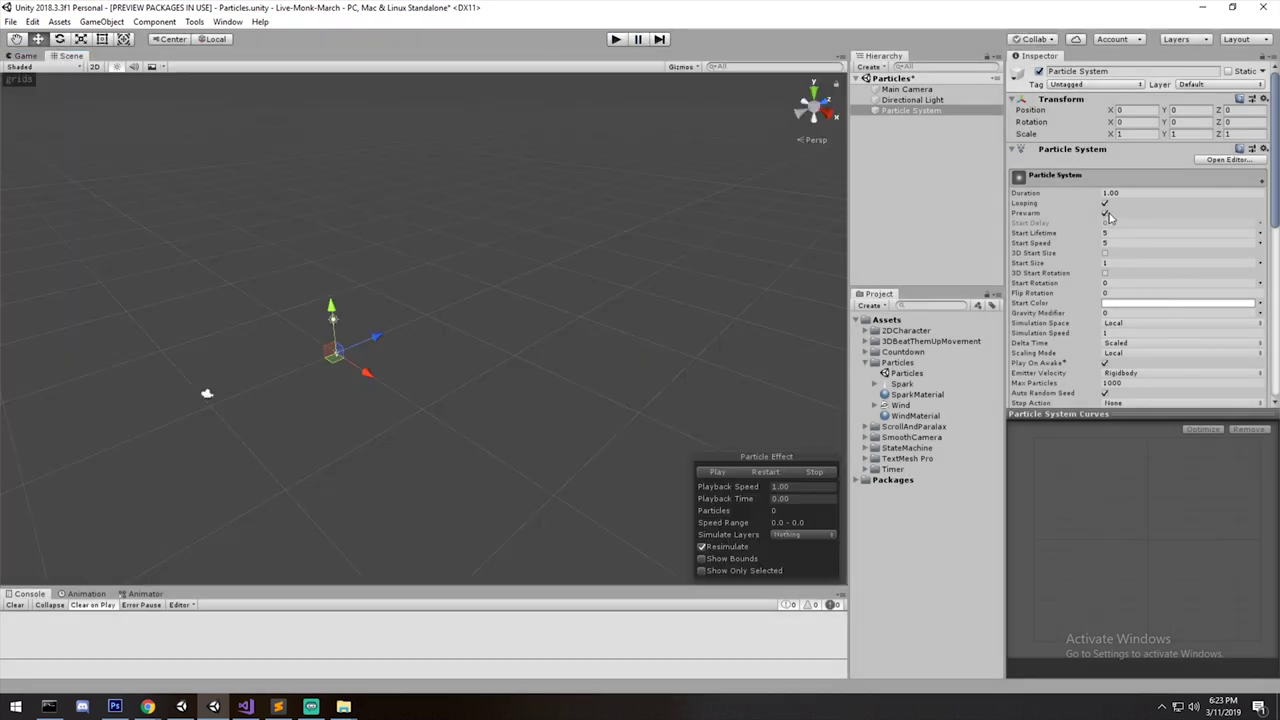
{"action": "left_click", "coordinate": [615, 39]}
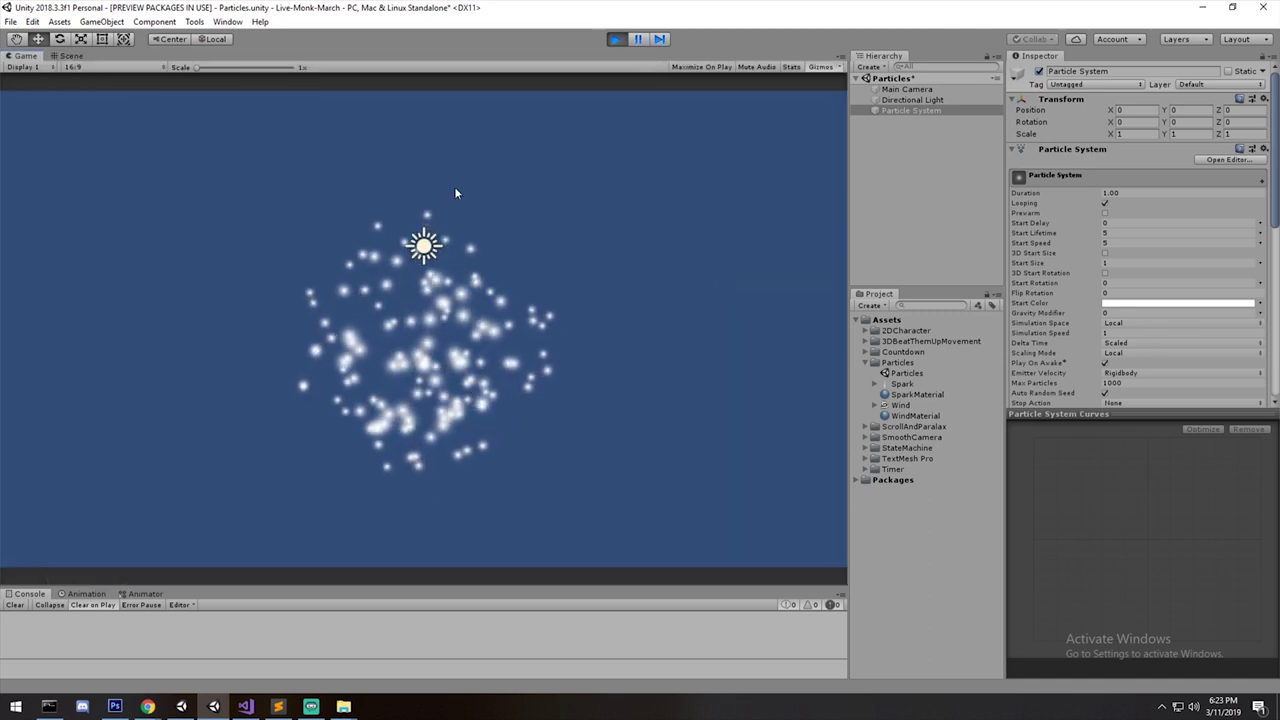
{"action": "left_click", "coordinate": [615, 39]}
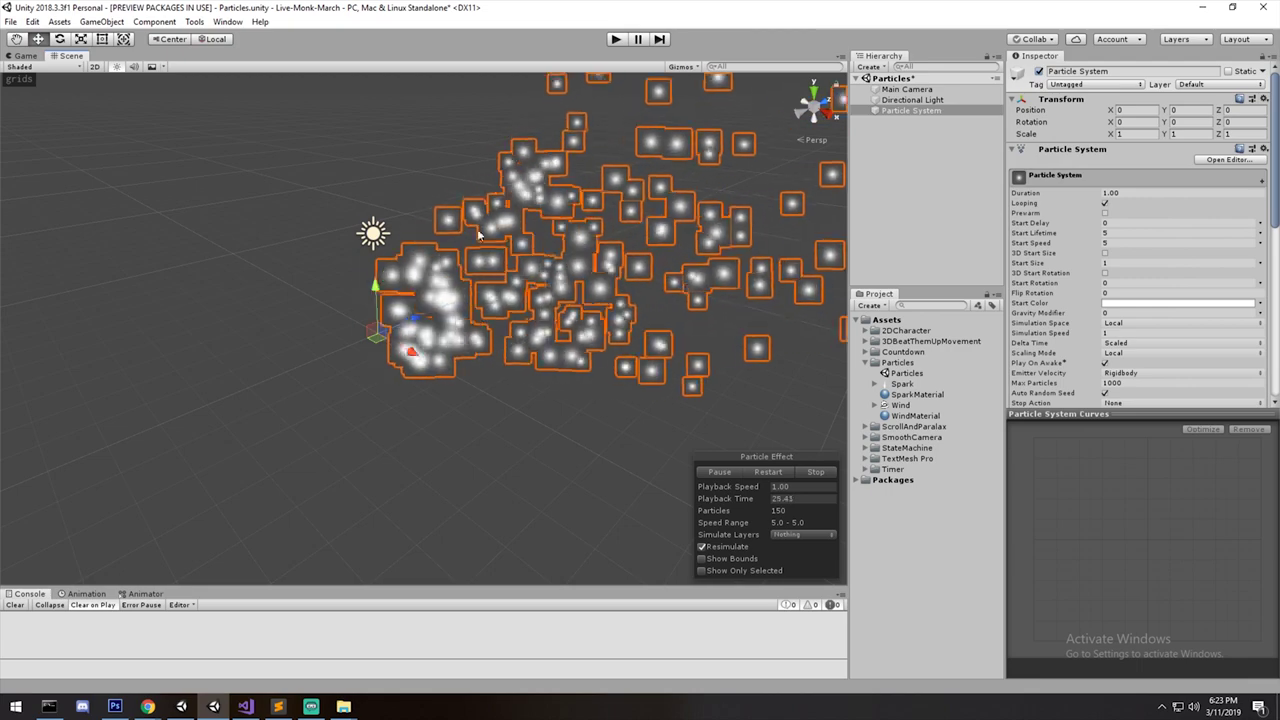
Try Start Lifetime values of 1 and 2 on the particle system.
{"action": "middle_click_drag", "start_coordinate": [771, 246], "coordinate": [652, 316]}
{"action": "scroll", "coordinate": [689, 220], "scroll_direction": "down", "scroll_amount": 1}
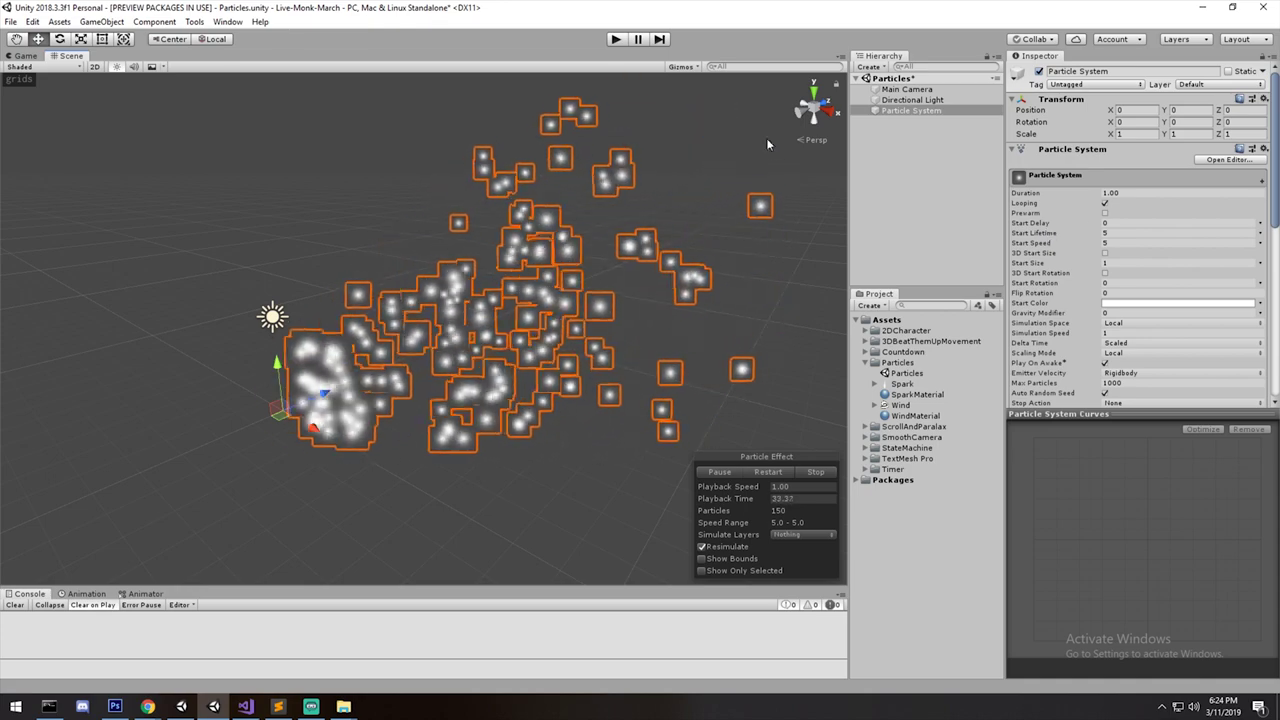
{"action": "left_click", "coordinate": [1150, 233]}
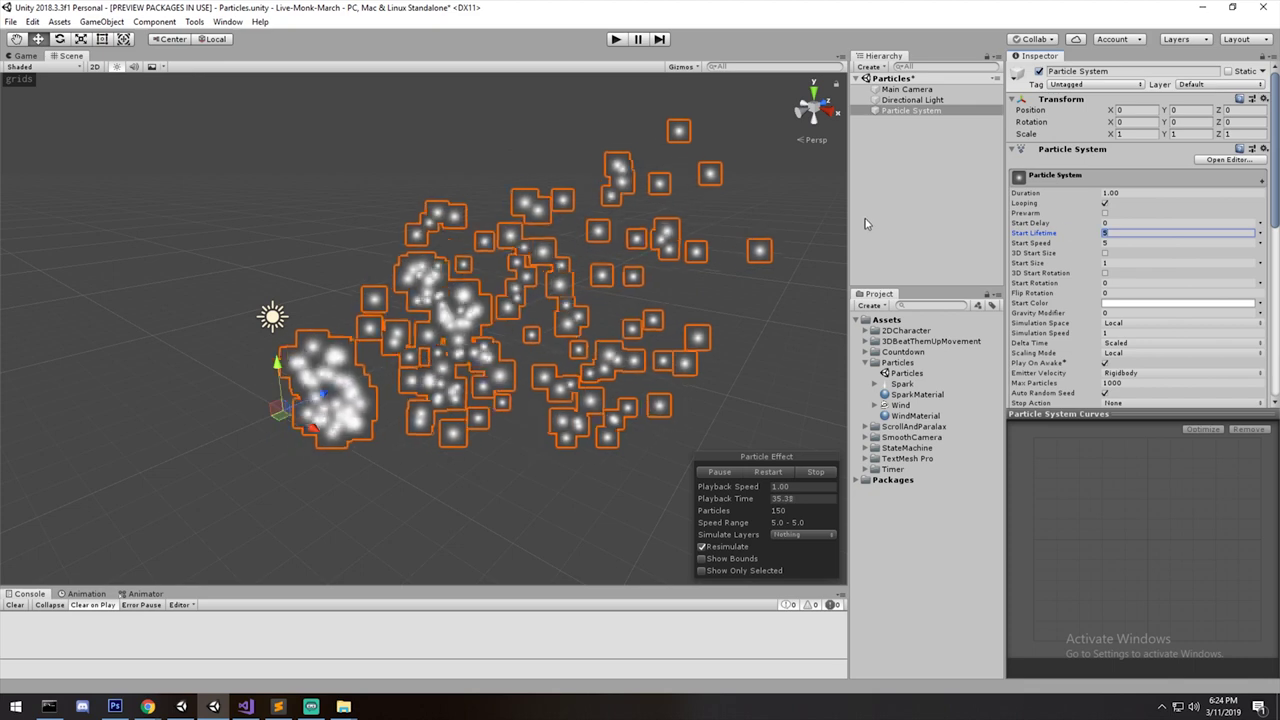
{"action": "type", "text": "1"}
{"action": "middle_click_drag", "start_coordinate": [516, 257], "coordinate": [535, 278]}
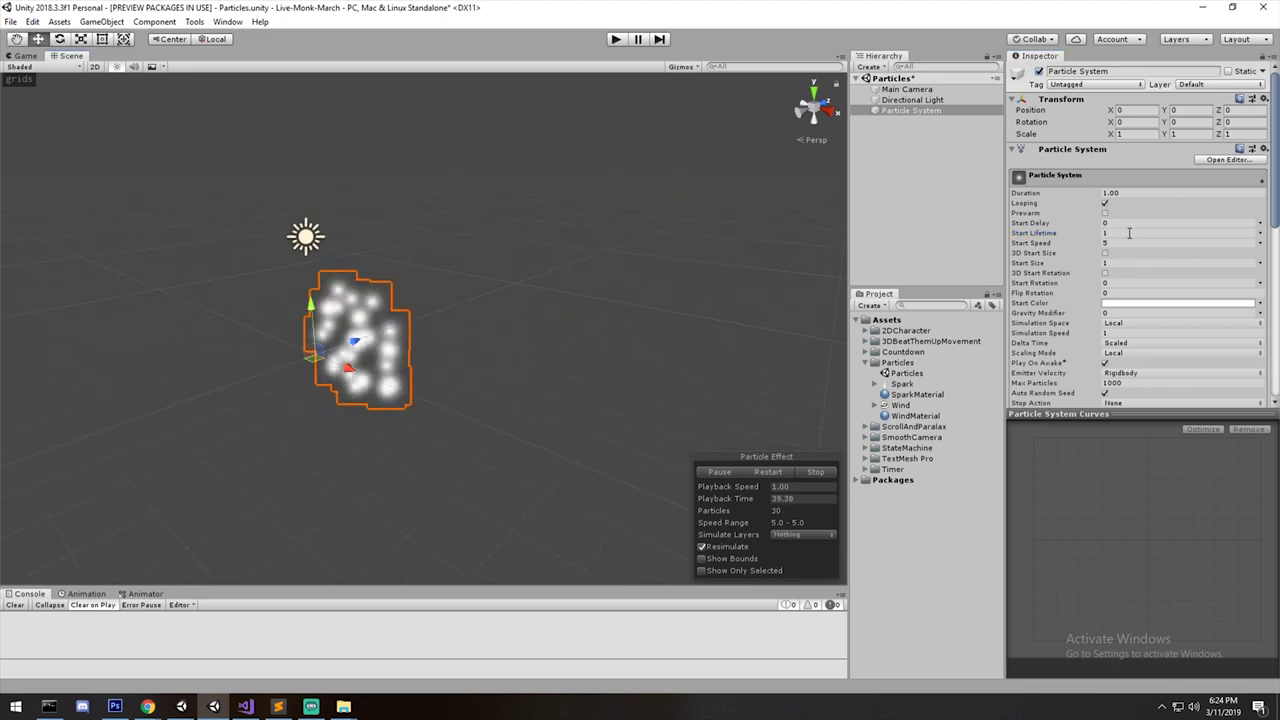
{"action": "key", "text": "BackSpace"}
{"action": "type", "text": "2"}
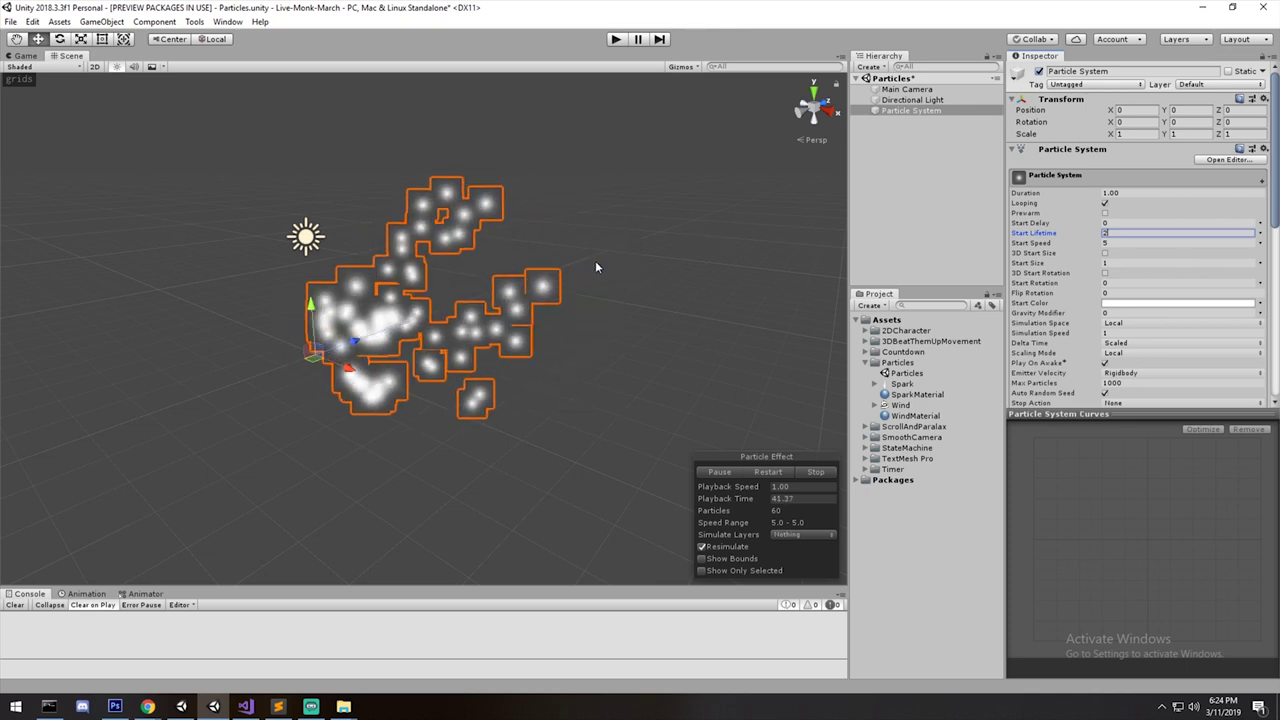
Try Start Speed values of 1 and 10 on the particle system.
{"action": "key", "text": "Tab"}
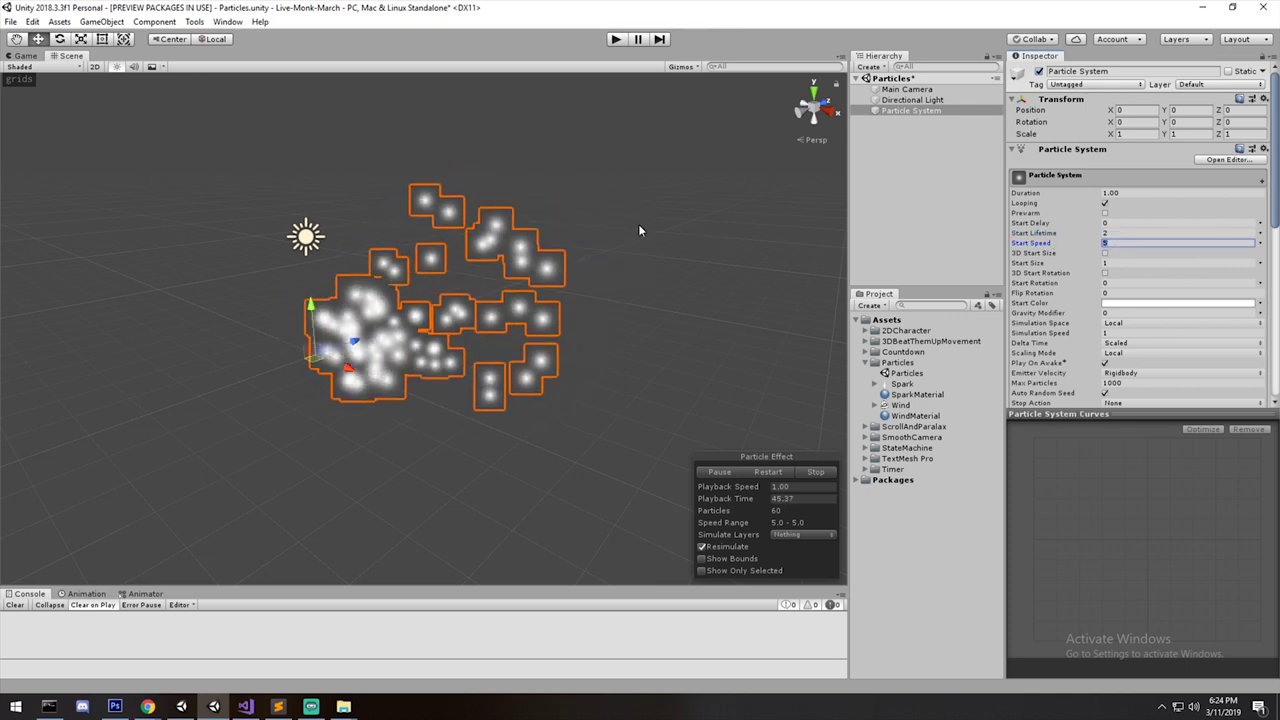
{"action": "type", "text": "1"}
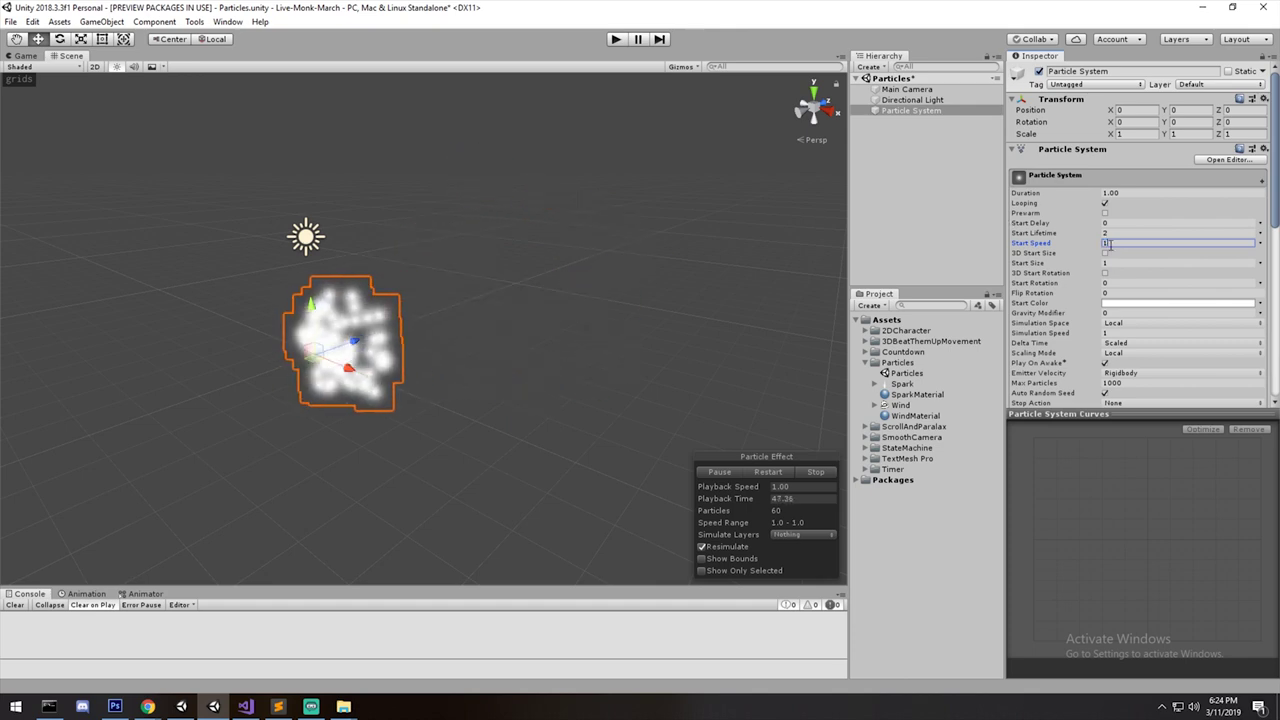
{"action": "type", "text": "0"}
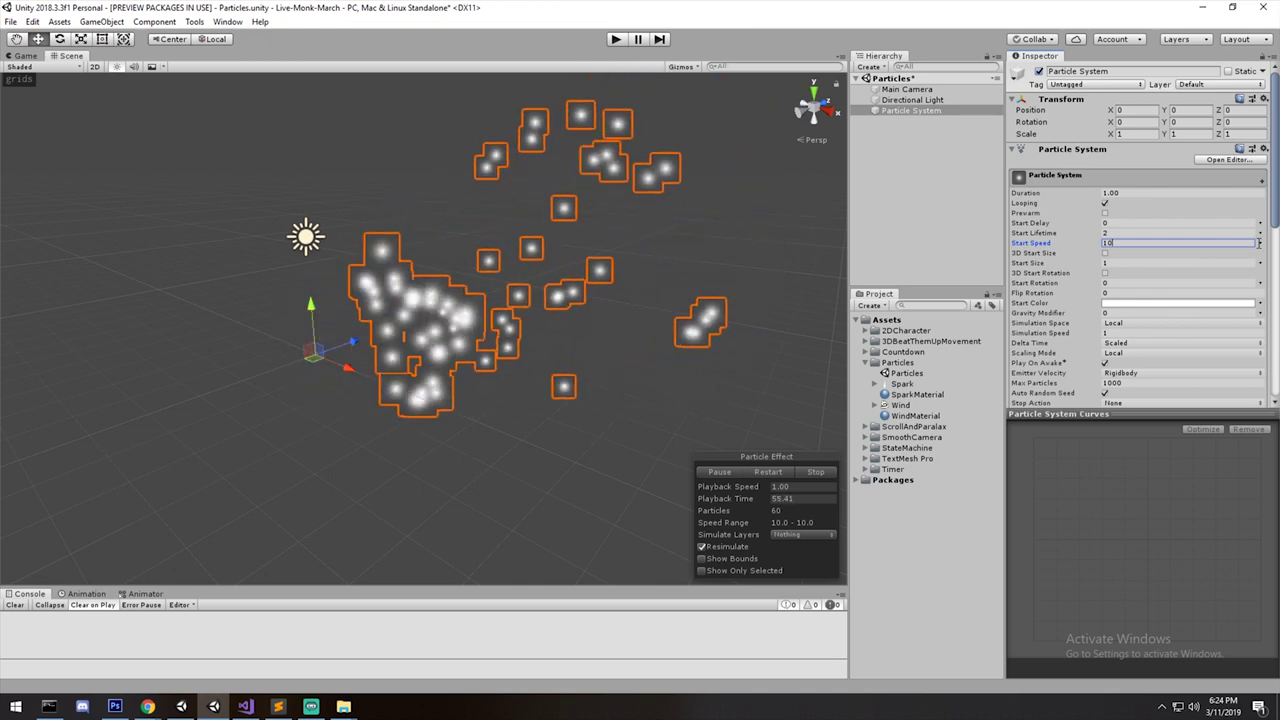
Set the particle system's Start Lifetime to 3 and Start Speed to 0, and inspect the particles up close.
{"action": "left_click_drag", "start_coordinate": [1115, 233], "coordinate": [906, 240]}
{"action": "type", "text": "3"}
{"action": "left_click_drag", "start_coordinate": [1125, 243], "coordinate": [841, 232]}
{"action": "key", "text": "BackSpace"}
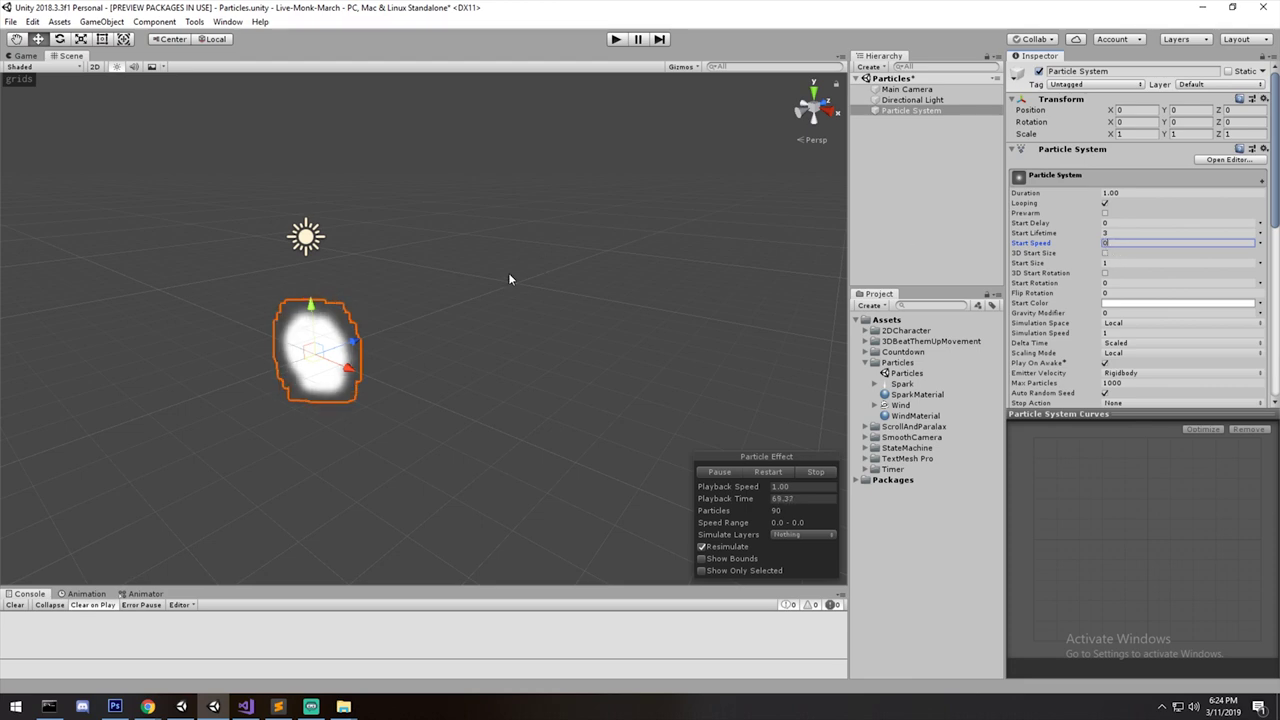
{"action": "scroll", "coordinate": [515, 283], "scroll_direction": "up", "scroll_amount": 4}
{"action": "middle_click_drag", "start_coordinate": [526, 296], "coordinate": [596, 298]}
{"action": "scroll", "coordinate": [596, 314], "scroll_direction": "up", "scroll_amount": 3}
{"action": "scroll", "coordinate": [485, 336], "scroll_direction": "down", "scroll_amount": 2}
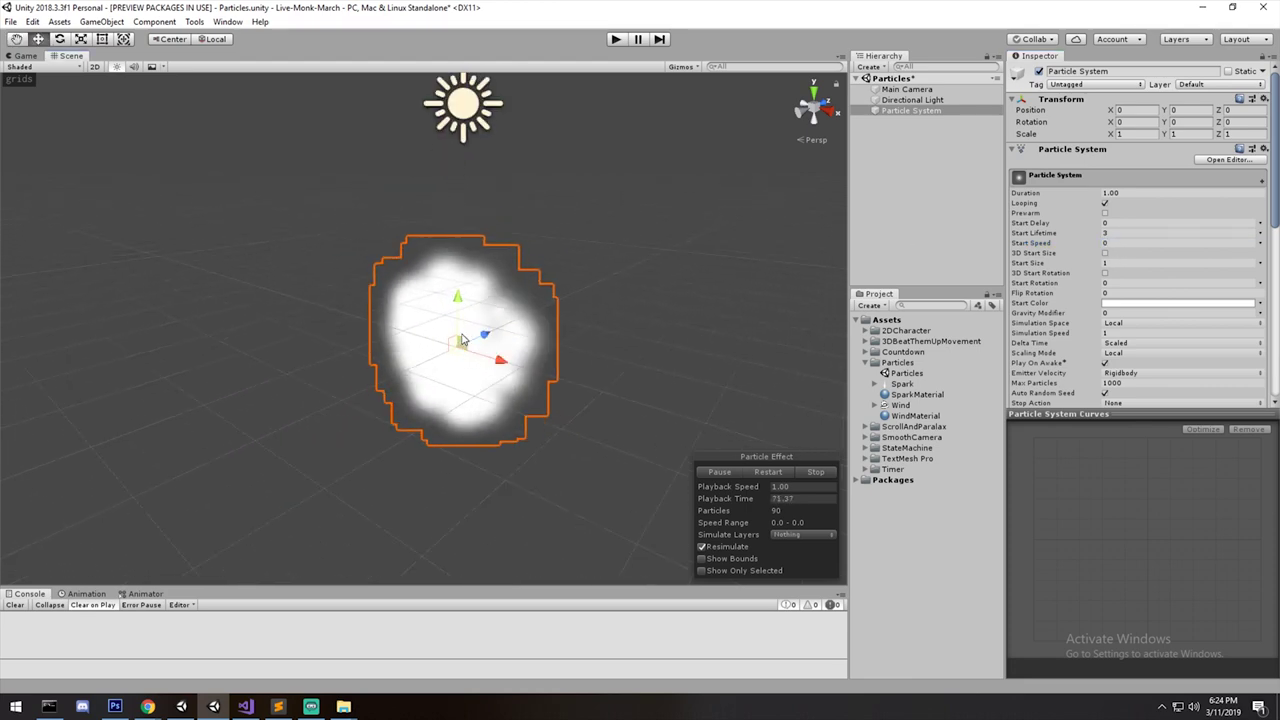
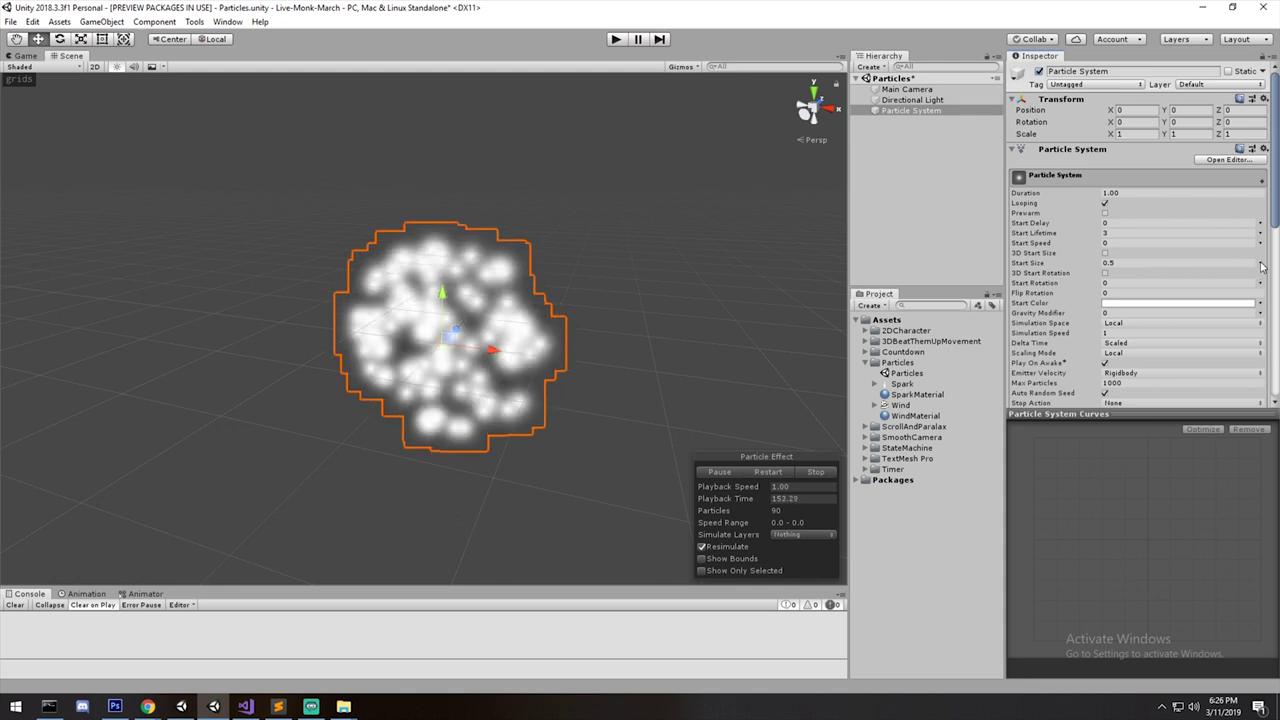
Make the Start Size random between two constants, 0.5 and 1.1, and check the particle sizes in the scene.
{"action": "left_click", "coordinate": [1260, 265]}
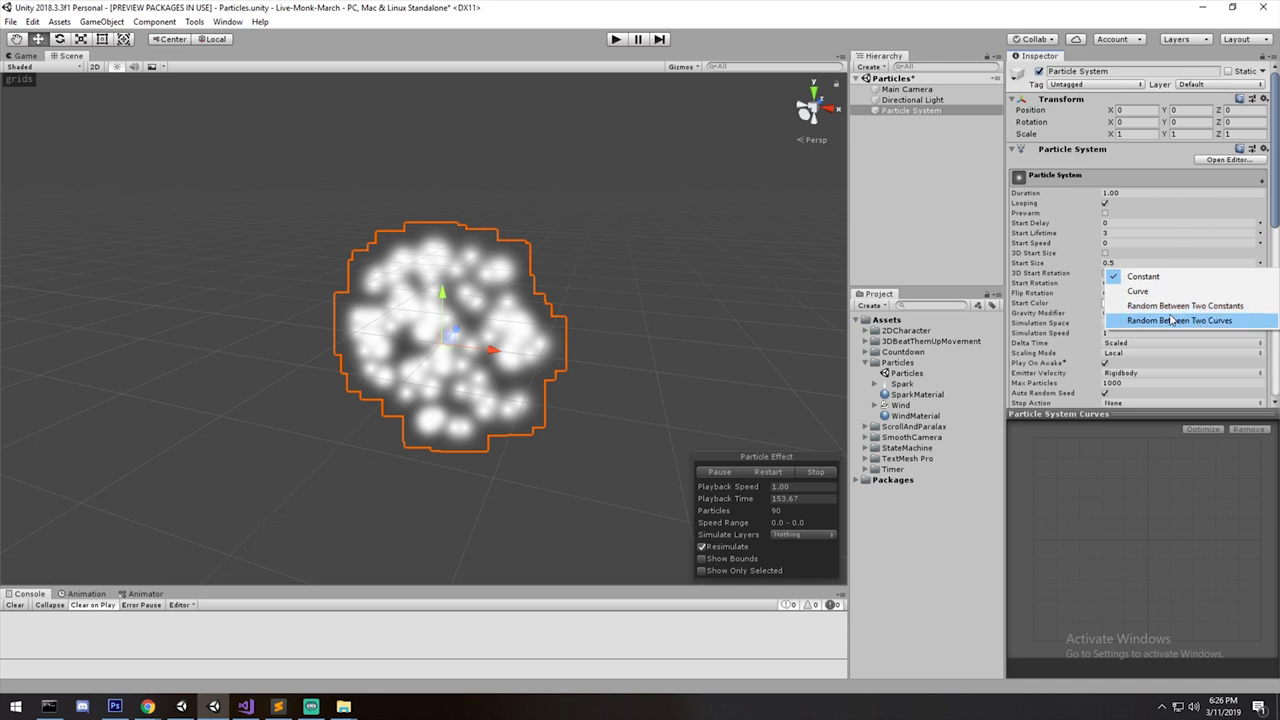
{"action": "left_click", "coordinate": [1261, 311]}
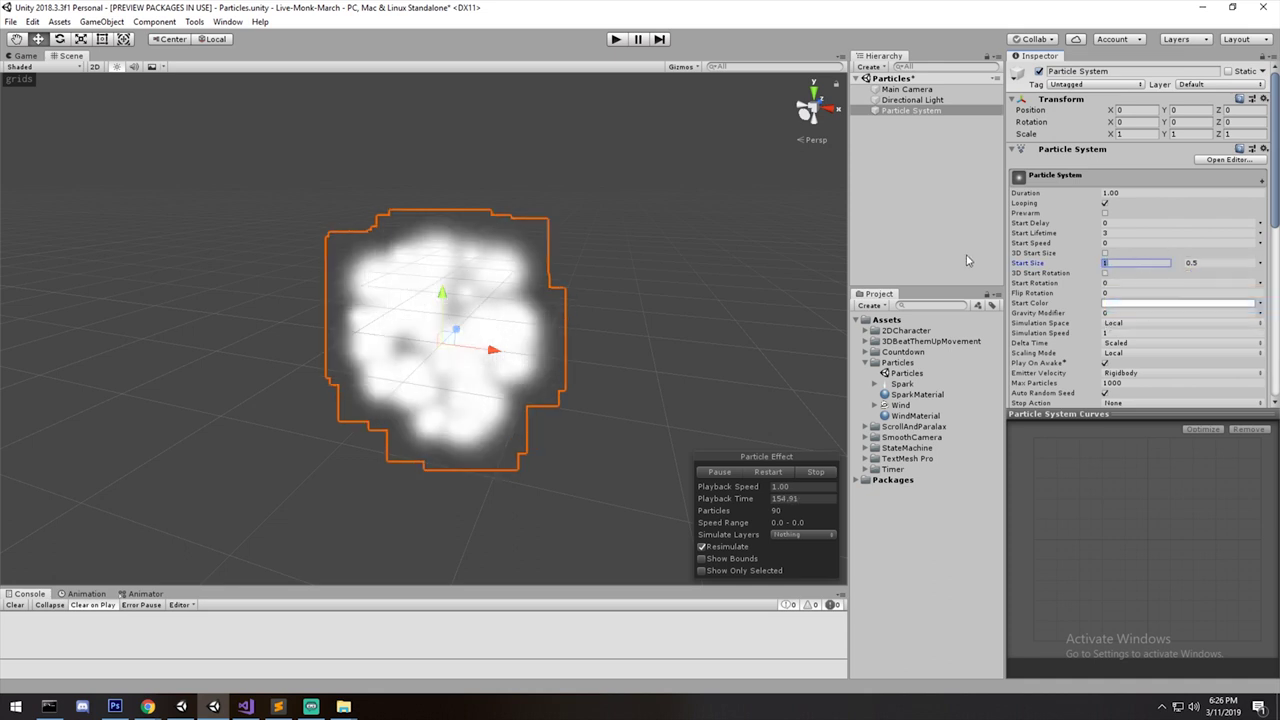
{"action": "type", "text": "0.5"}
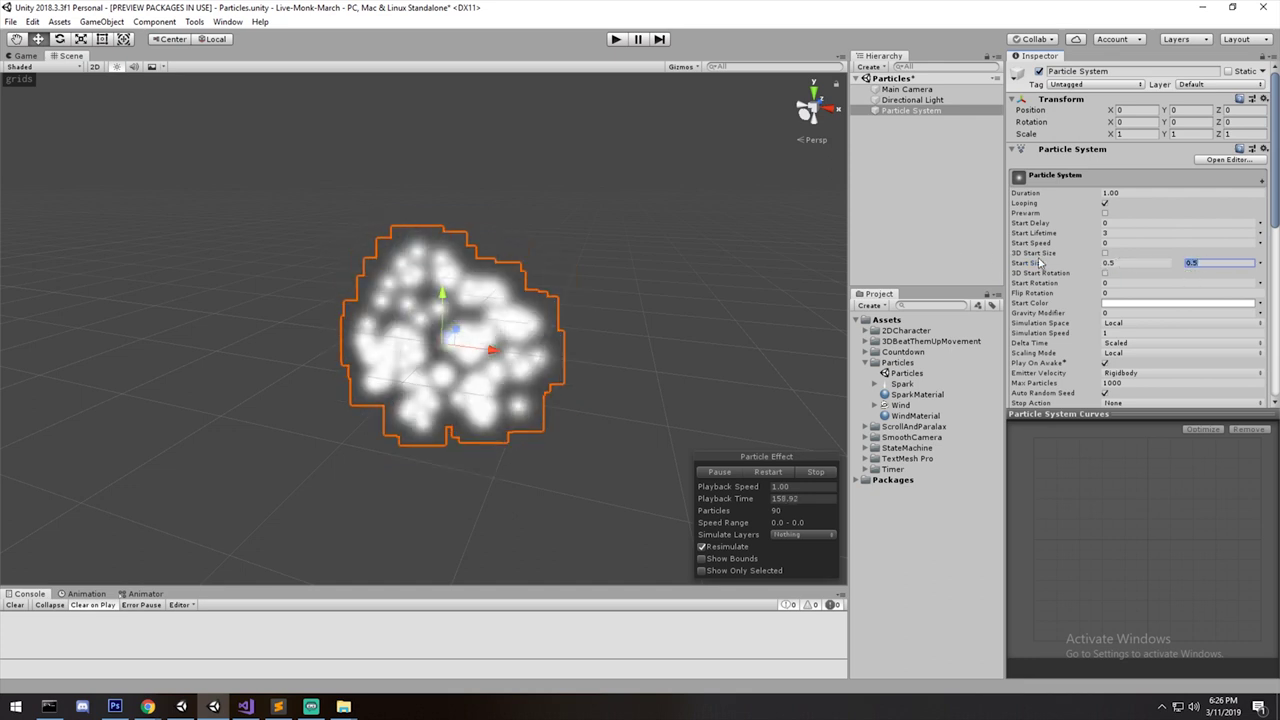
{"action": "type", "text": "1.1"}
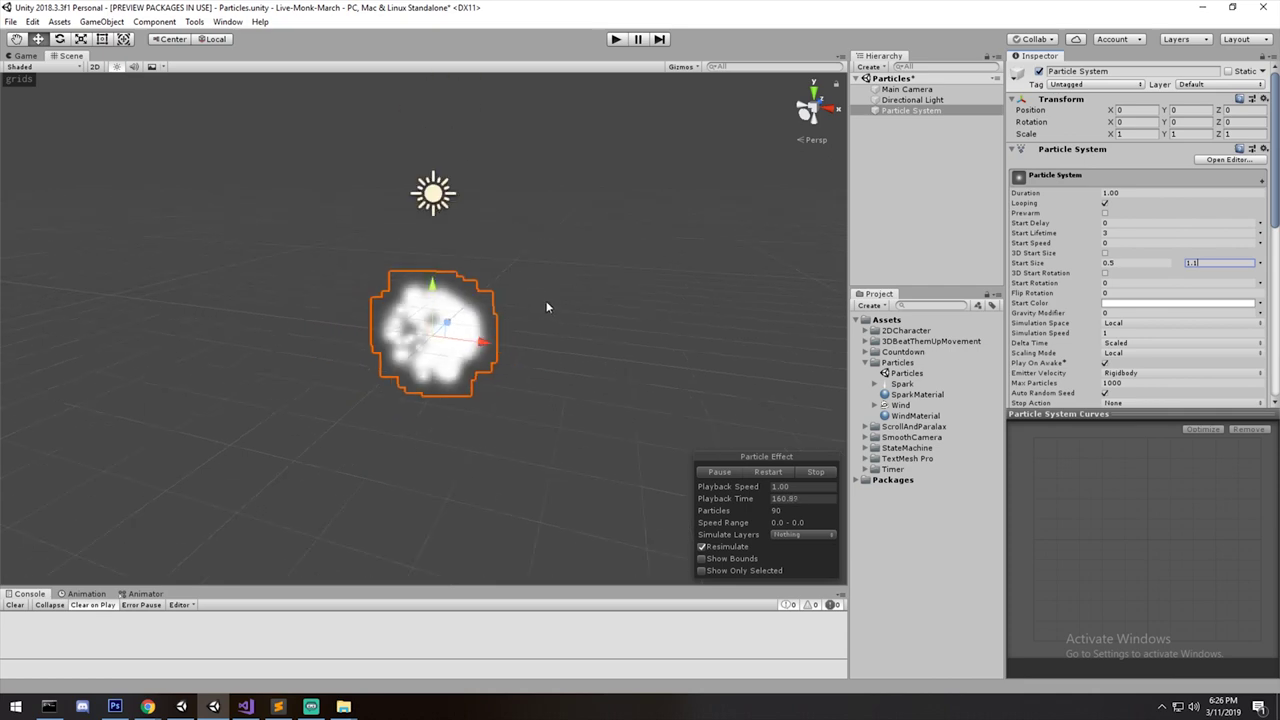
{"action": "right_click_drag", "start_coordinate": [546, 307], "coordinate": [590, 297]}
{"action": "scroll", "coordinate": [550, 313], "scroll_direction": "up", "scroll_amount": 10}
{"action": "scroll", "coordinate": [590, 300], "scroll_direction": "down", "scroll_amount": 5}
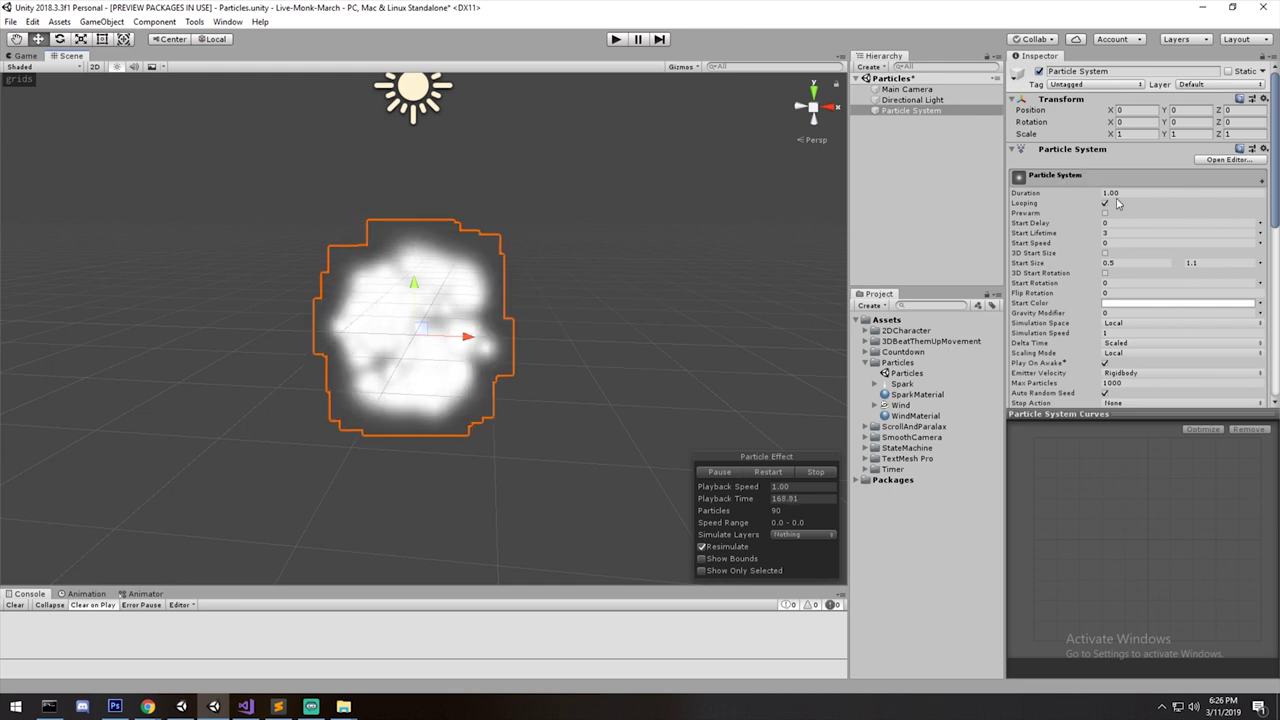
Collapse the main particle settings and assign SparkMaterial as the Material in the Renderer module.
{"action": "left_click", "coordinate": [1082, 177]}
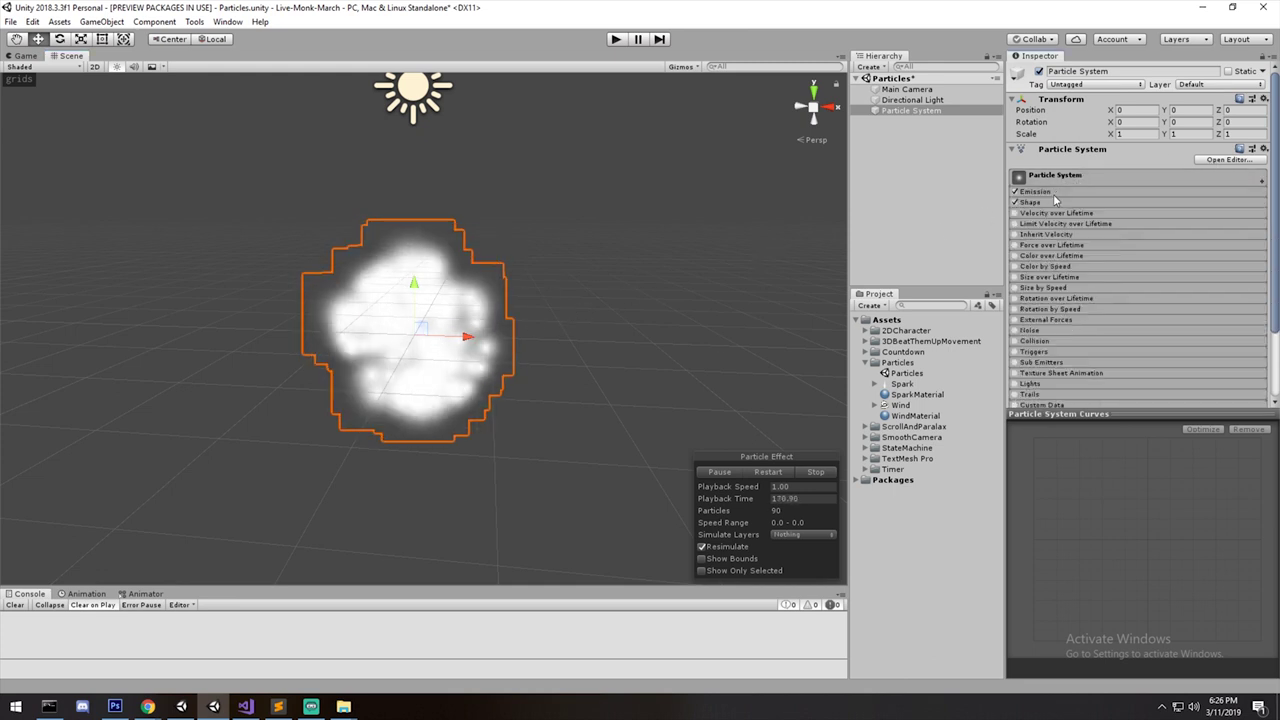
{"action": "scroll", "coordinate": [1100, 230], "scroll_direction": "down", "scroll_amount": 3}
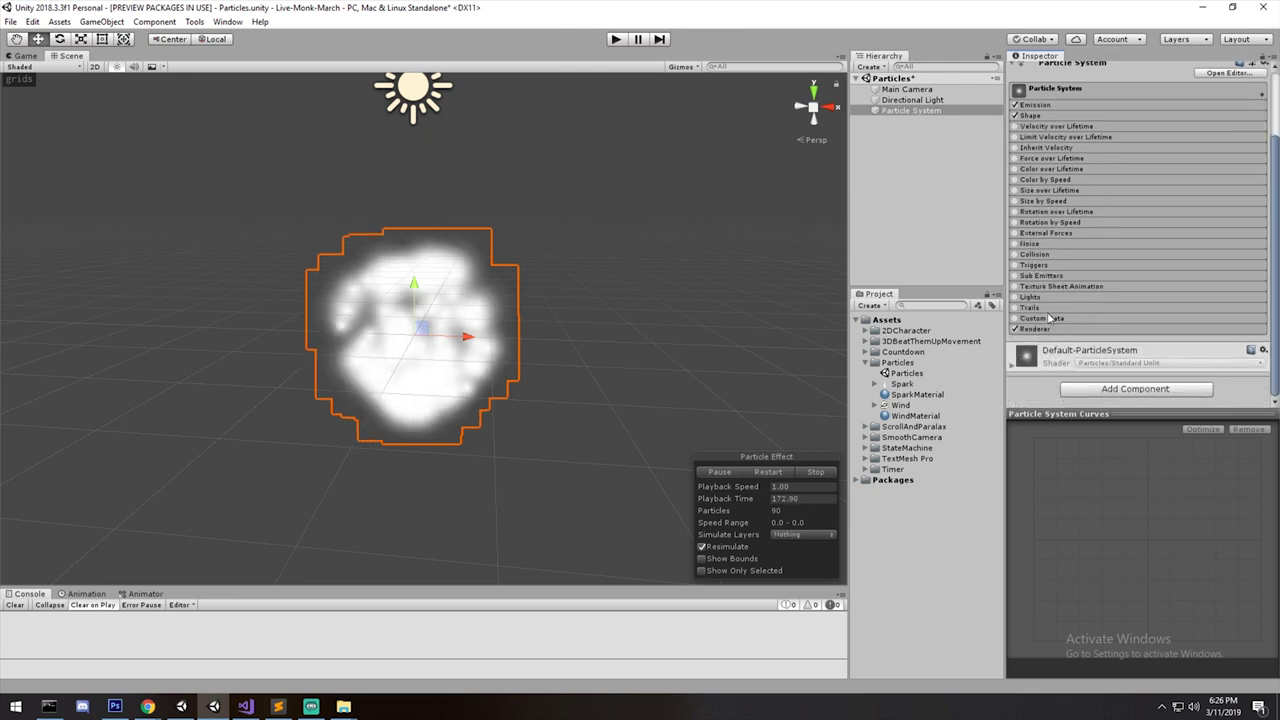
{"action": "left_click", "coordinate": [1044, 329]}
{"action": "scroll", "coordinate": [1243, 302], "scroll_direction": "down", "scroll_amount": 1}
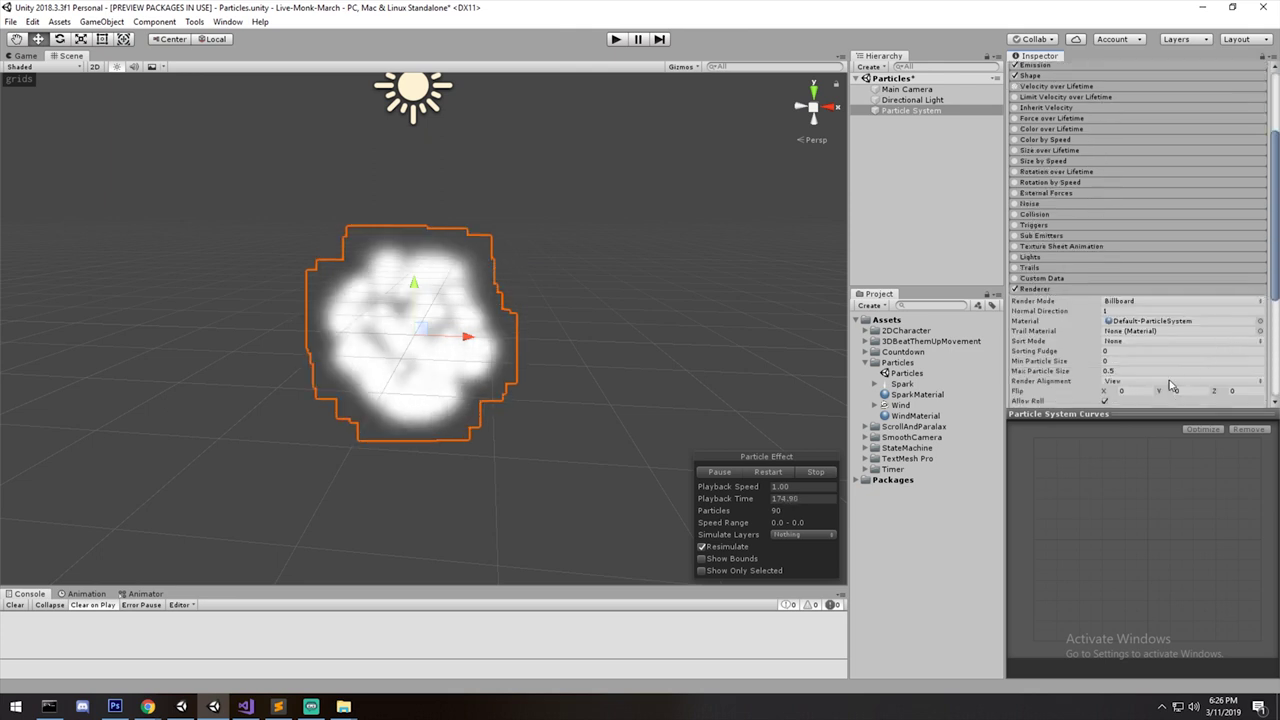
{"action": "left_click_drag", "start_coordinate": [907, 397], "coordinate": [1146, 327]}
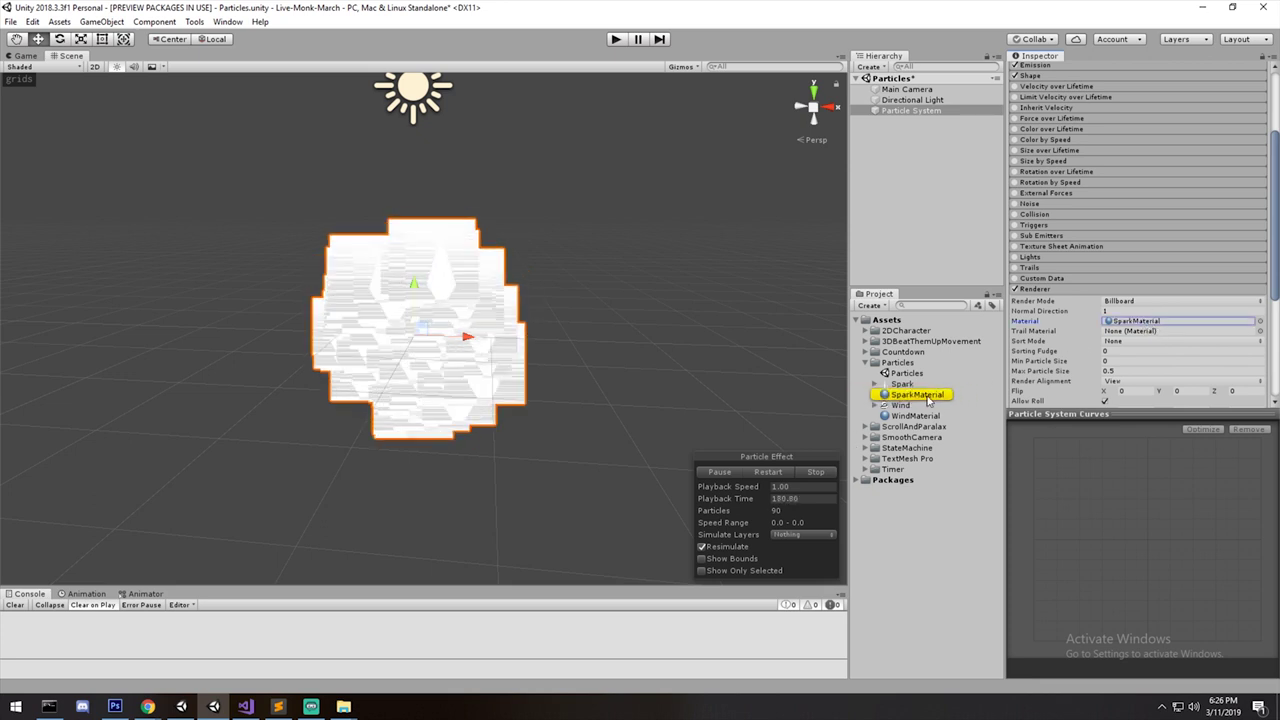
Set SparkMaterial's Rendering Mode to Fade, check the sparks in the scene and clear the selection.
{"action": "left_click", "coordinate": [927, 396]}
{"action": "left_click", "coordinate": [1149, 118]}
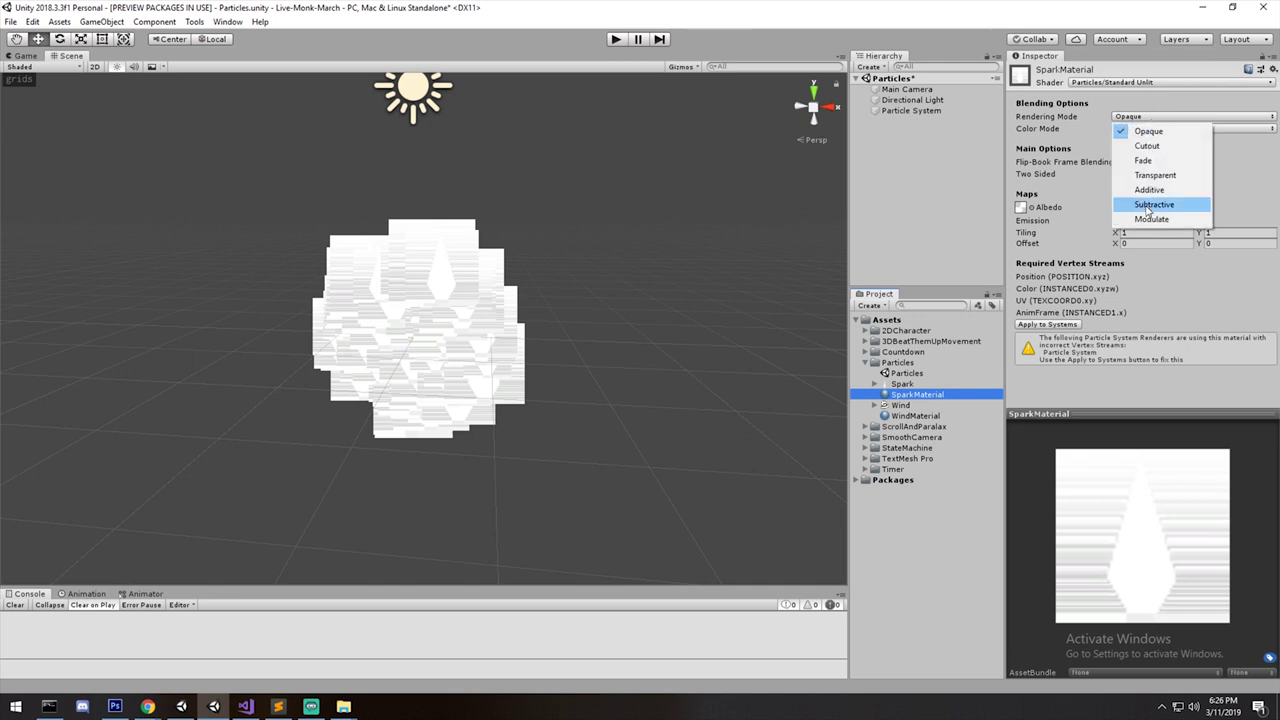
{"action": "left_click", "coordinate": [1145, 161]}
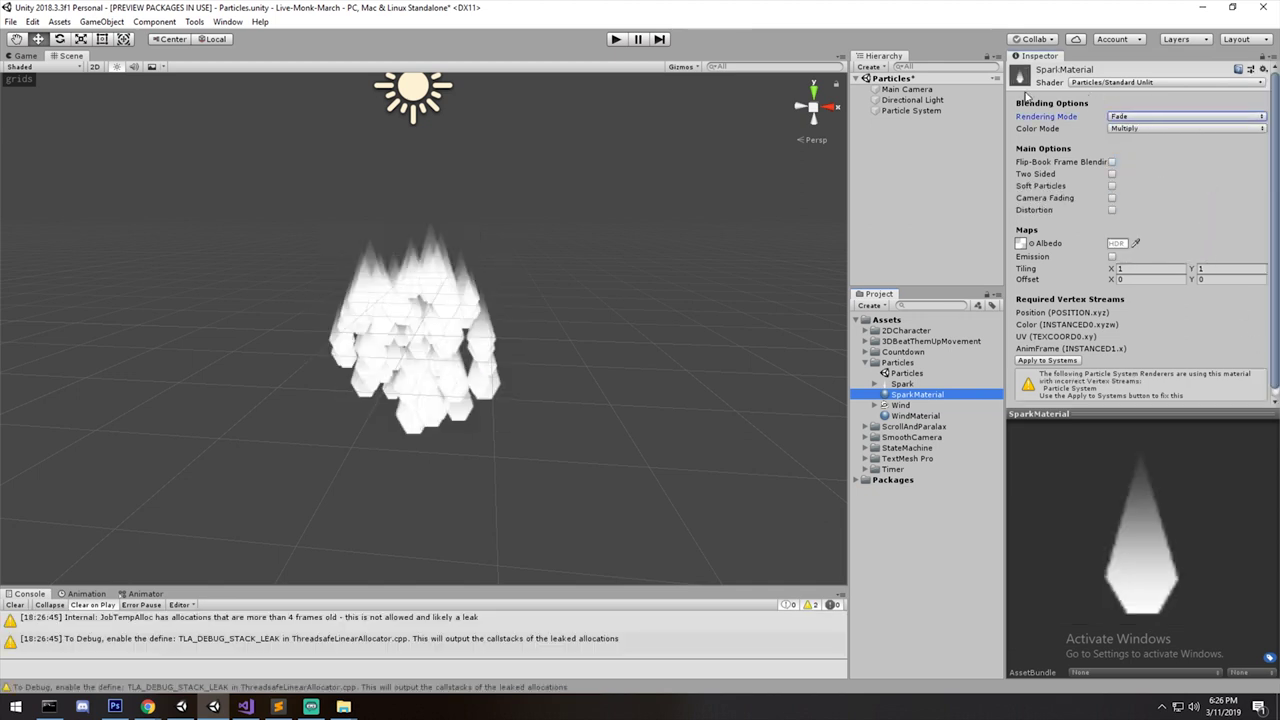
{"action": "scroll", "coordinate": [648, 217], "scroll_direction": "up", "scroll_amount": 6}
{"action": "right_click_drag", "start_coordinate": [640, 229], "coordinate": [631, 246]}
{"action": "scroll", "coordinate": [631, 246], "scroll_direction": "down", "scroll_amount": 7}
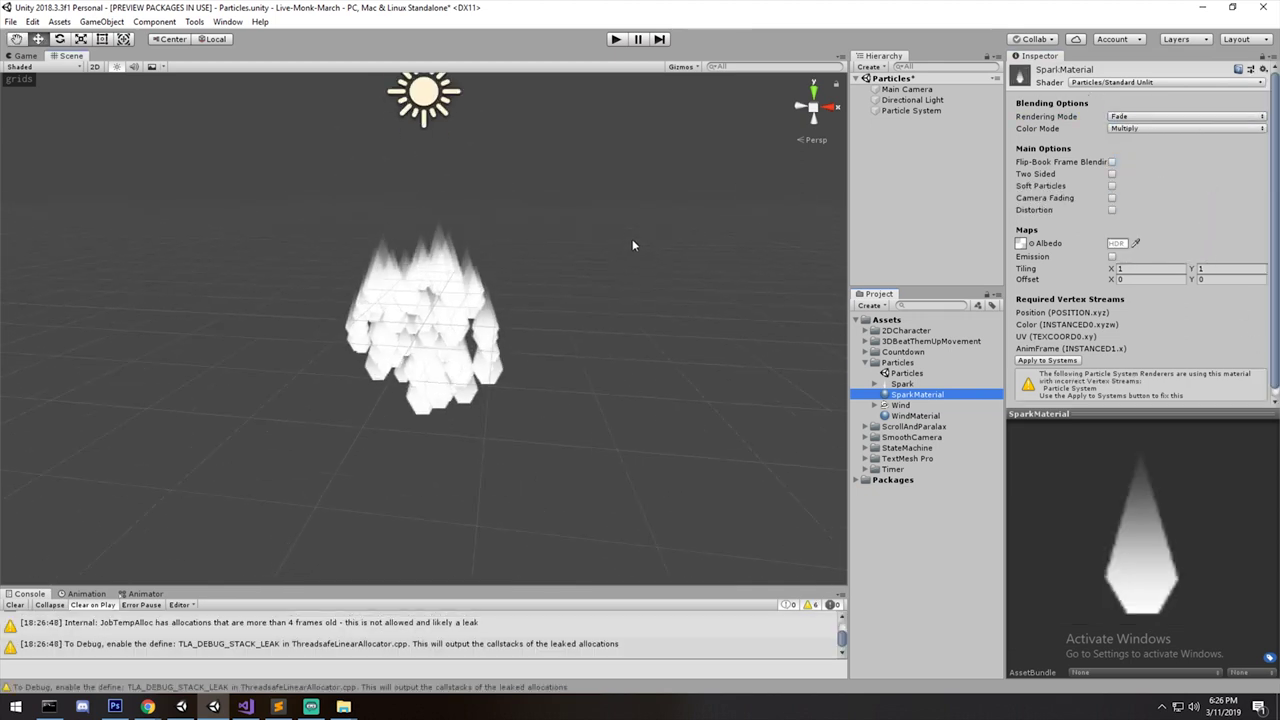
{"action": "left_click", "coordinate": [929, 194]}
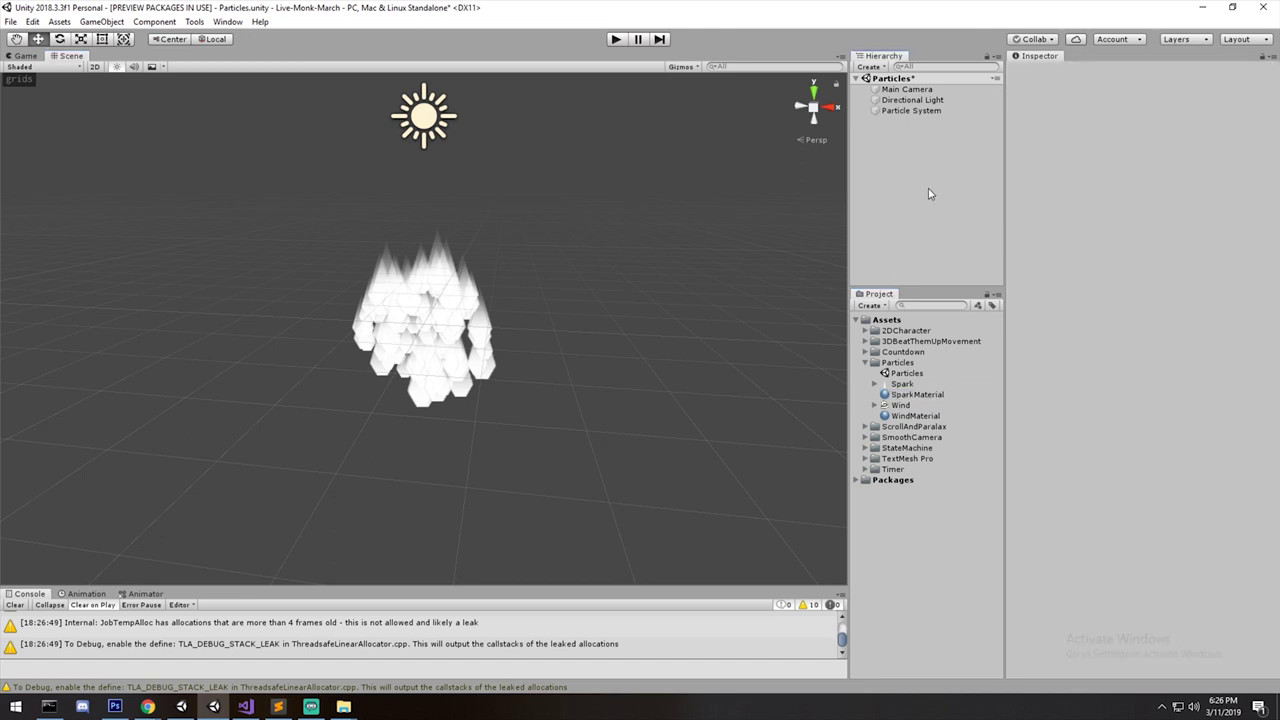
Select the Particle System and expand its main settings.
{"action": "left_click", "coordinate": [903, 89]}
{"action": "left_click", "coordinate": [910, 110]}
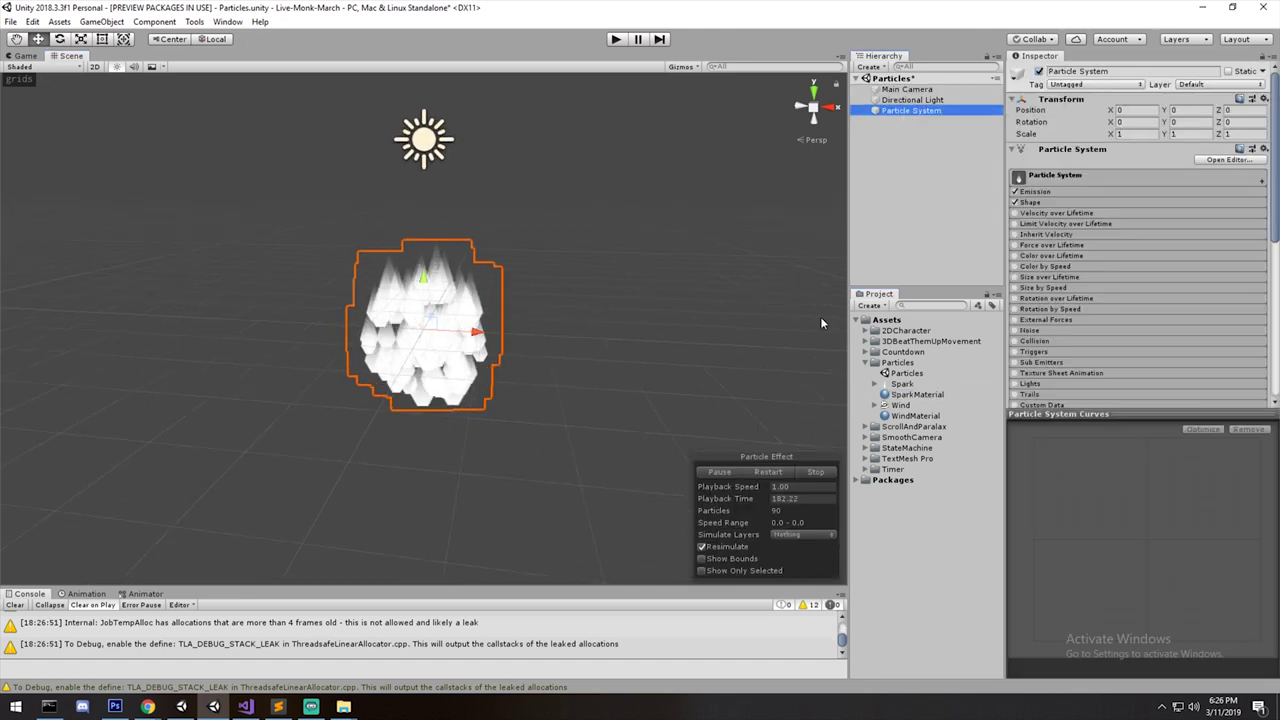
{"action": "left_click", "coordinate": [1080, 191]}
{"action": "left_click", "coordinate": [1067, 182]}
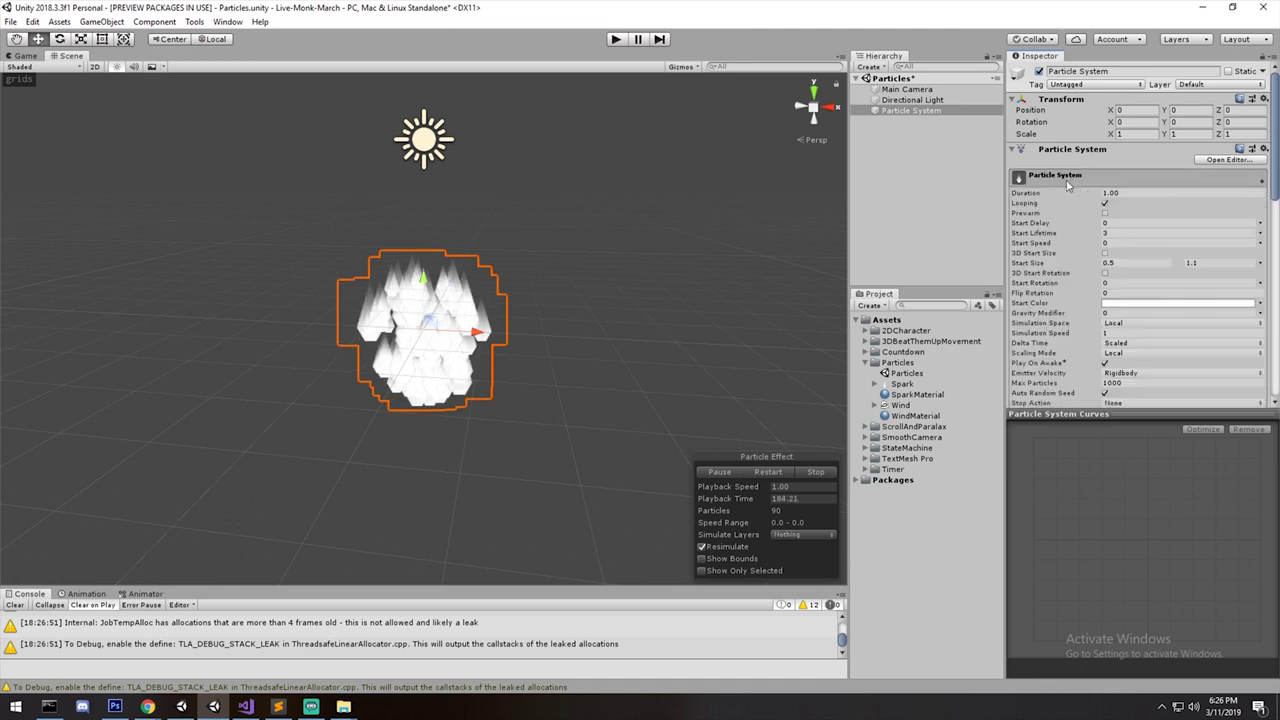
{"action": "scroll", "coordinate": [562, 262], "scroll_direction": "up", "scroll_amount": 5}
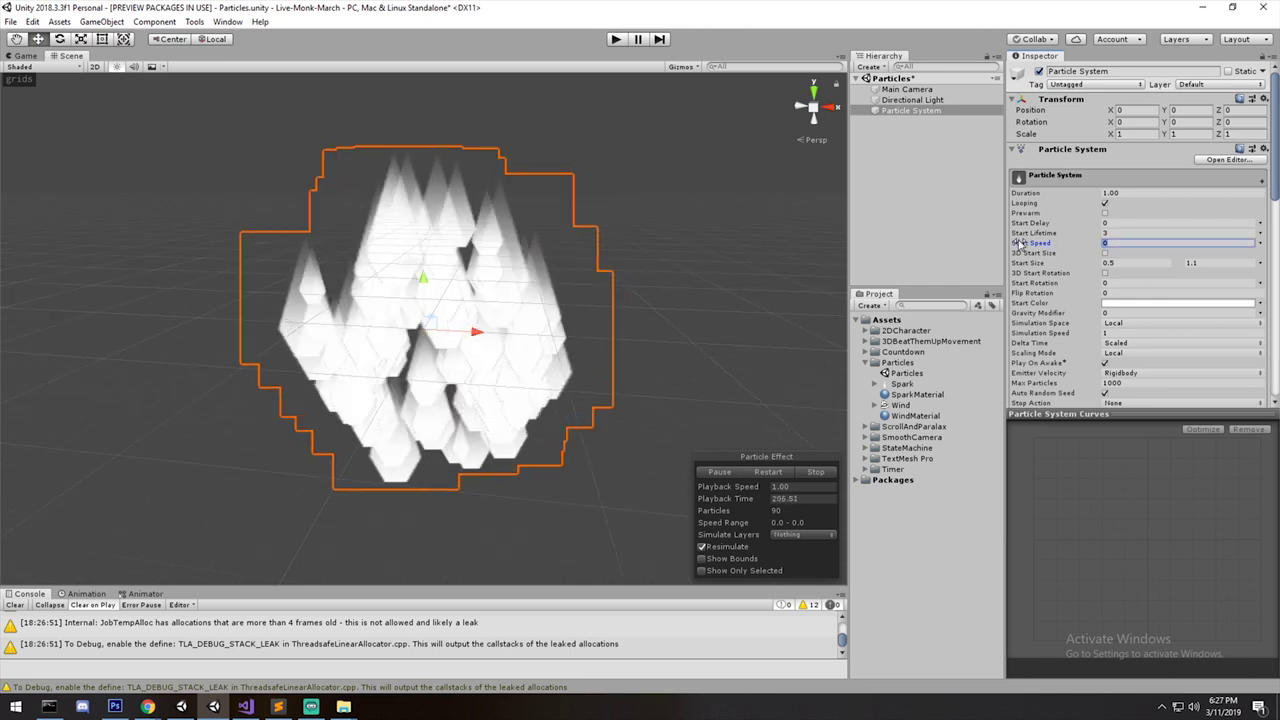
Try a Start Speed of 1 and inspect the moving particles from the side.
{"action": "type", "text": "1"}
{"action": "left_click_drag", "start_coordinate": [631, 249], "coordinate": [520, 262], "text": "alt"}
{"action": "scroll", "coordinate": [600, 275], "scroll_direction": "down", "scroll_amount": 3}
{"action": "left_click_drag", "start_coordinate": [651, 280], "coordinate": [583, 310], "text": "alt"}
{"action": "middle_click_drag", "start_coordinate": [583, 310], "coordinate": [350, 362]}
{"action": "left_click_drag", "start_coordinate": [680, 310], "coordinate": [520, 292], "text": "alt"}
{"action": "middle_click_drag", "start_coordinate": [520, 292], "coordinate": [245, 332]}
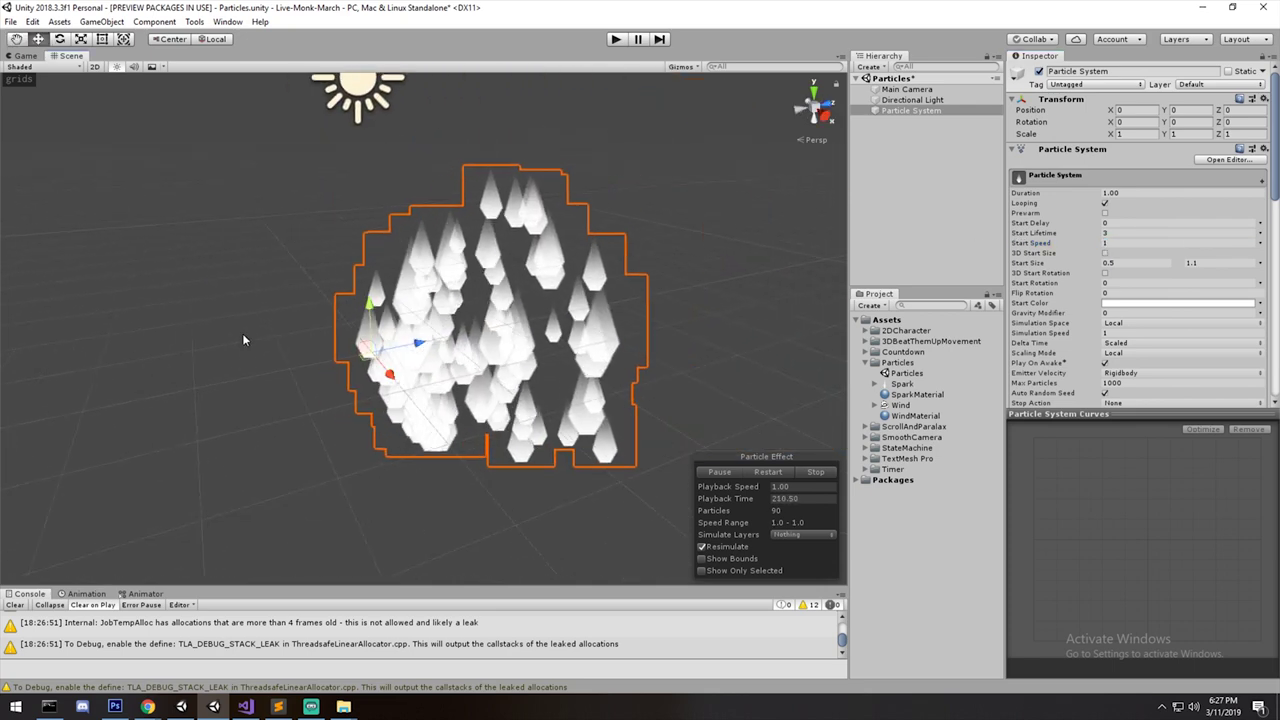
Reset the Start Speed to 0 and look at the particles up close.
{"action": "left_click", "coordinate": [1084, 244]}
{"action": "type", "text": "0"}
{"action": "middle_click_drag", "start_coordinate": [446, 360], "coordinate": [574, 354]}
{"action": "scroll", "coordinate": [651, 361], "scroll_direction": "up", "scroll_amount": 3}
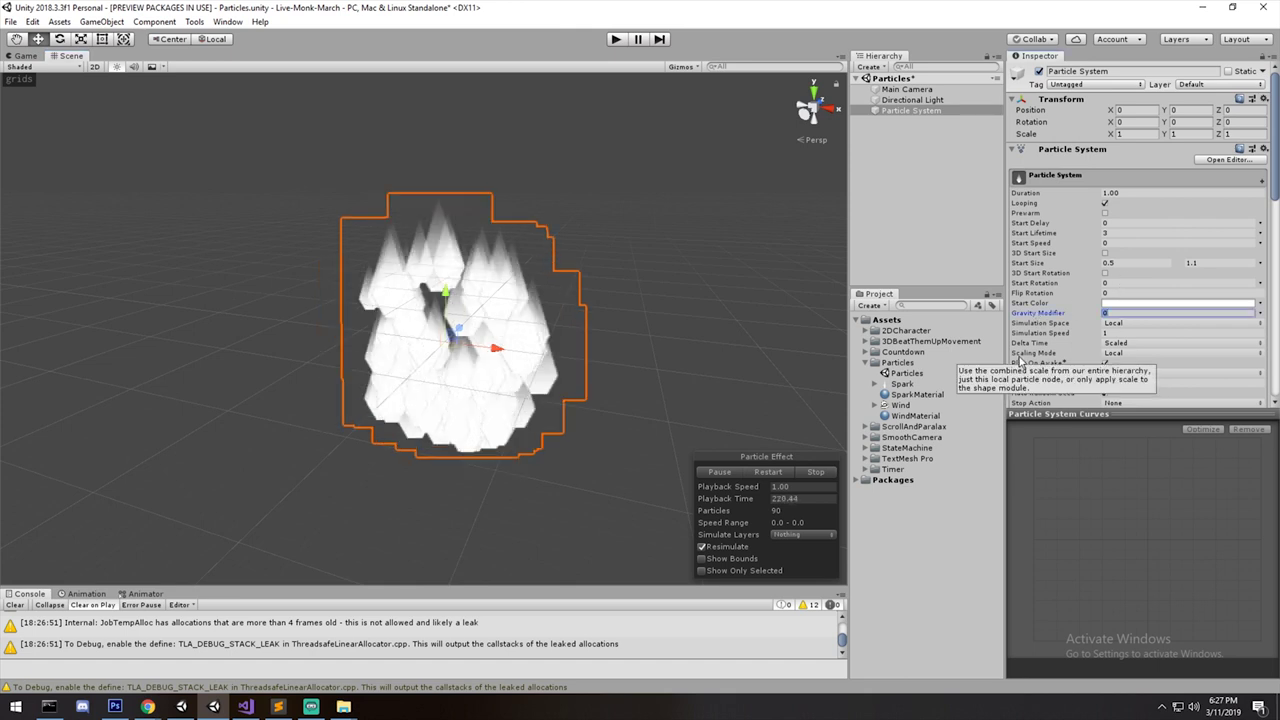
Try a Gravity Modifier of -0.1 and view the particles from another angle.
{"action": "type", "text": "-0."}
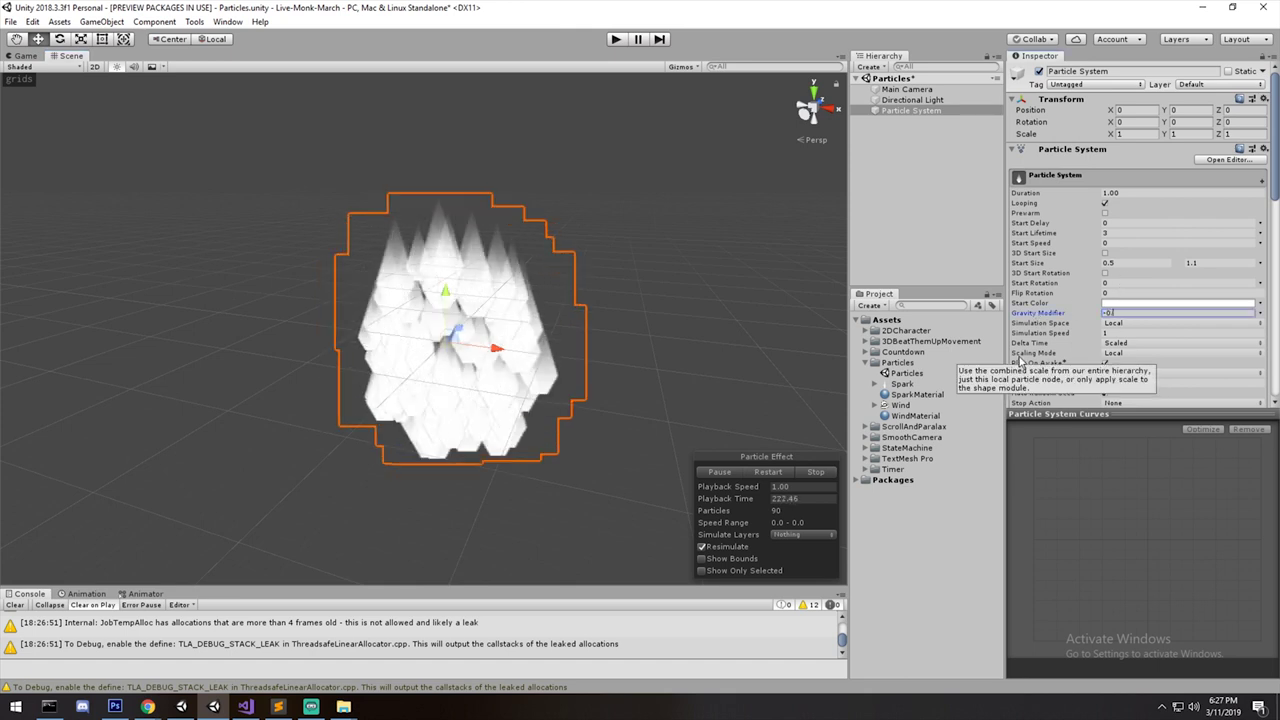
{"action": "type", "text": "1"}
{"action": "right_click_drag", "start_coordinate": [782, 254], "coordinate": [600, 262]}
{"action": "middle_click_drag", "start_coordinate": [800, 285], "coordinate": [541, 259]}
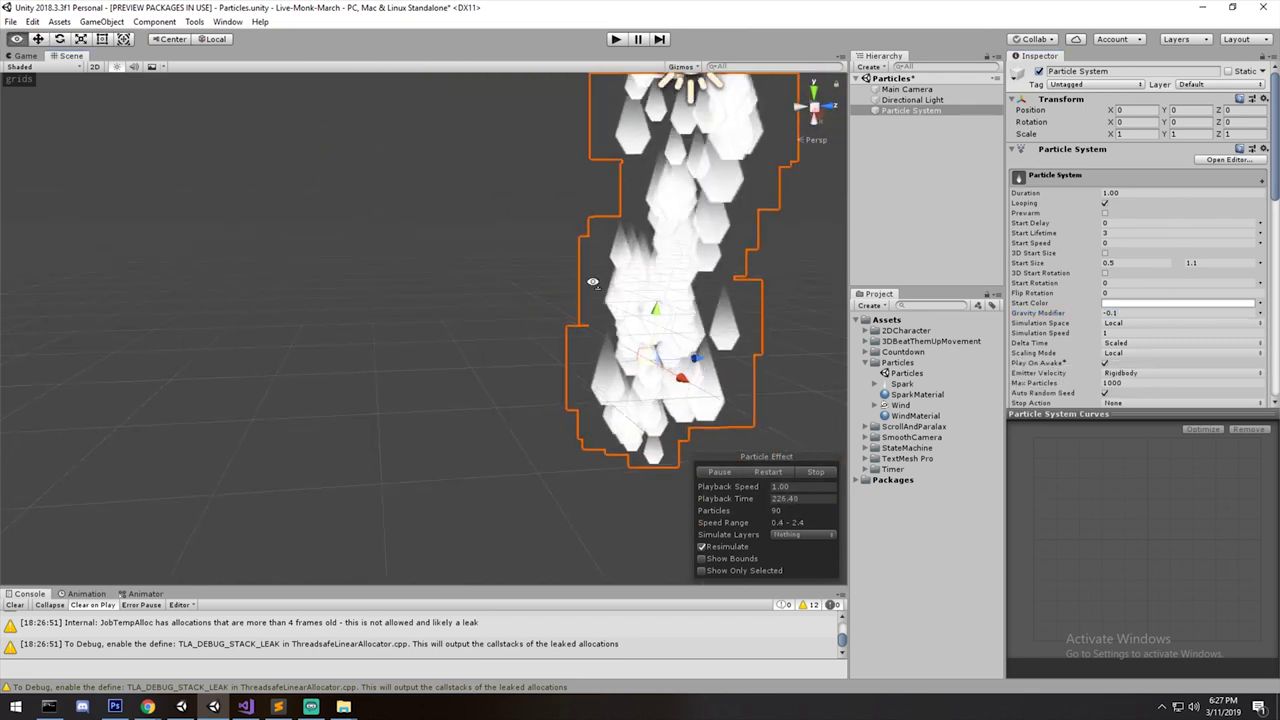
Try a Start Speed of 1.29 with the negative gravity, inspect the particles, and return Start Speed to 0.
{"action": "left_click_drag", "start_coordinate": [1027, 243], "coordinate": [1069, 243]}
{"action": "scroll", "coordinate": [592, 231], "scroll_direction": "down", "scroll_amount": 4}
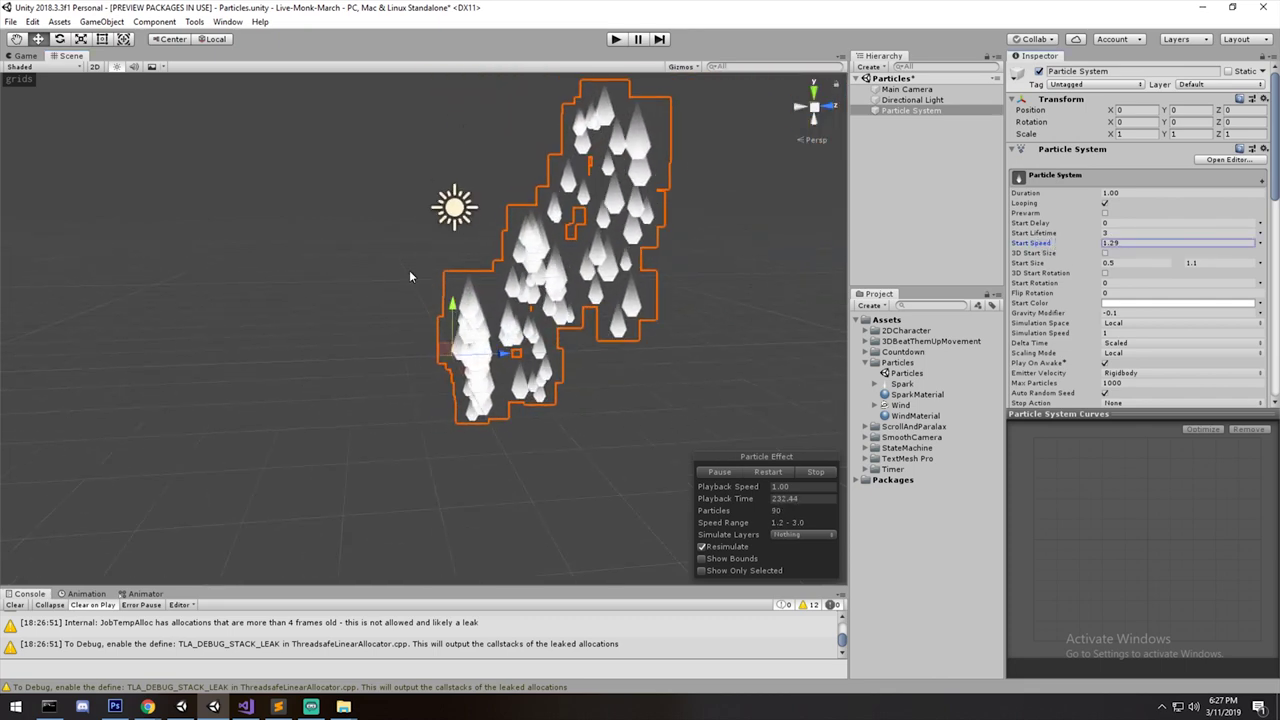
{"action": "scroll", "coordinate": [488, 380], "scroll_direction": "up", "scroll_amount": 4}
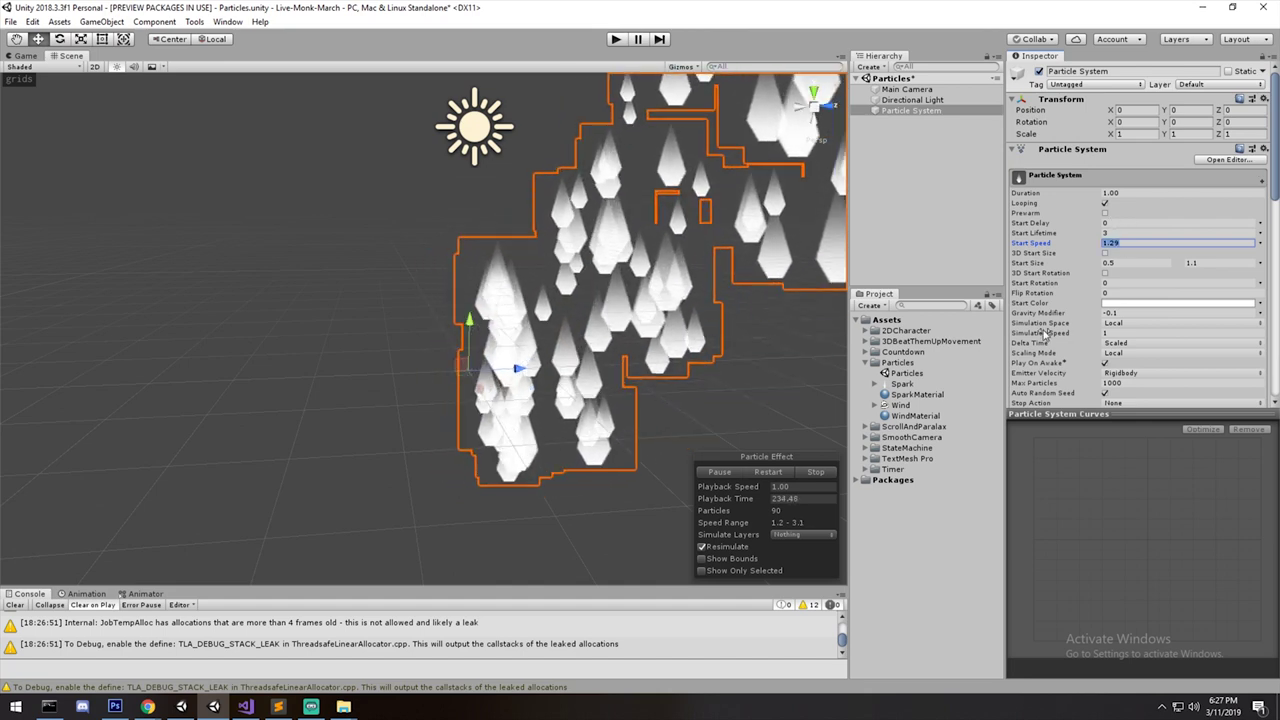
{"action": "type", "text": "0"}
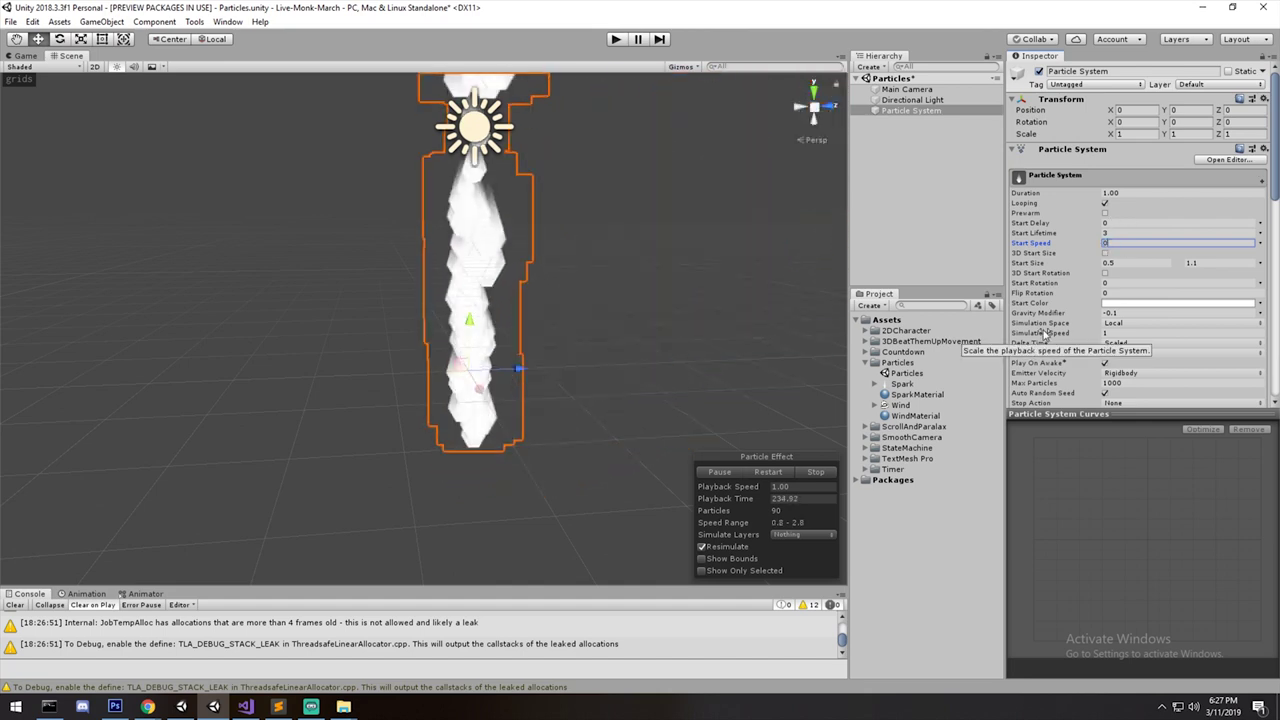
Set the Gravity Modifier to 0 and inspect the particles from the front.
{"action": "left_click", "coordinate": [1142, 312]}
{"action": "type", "text": "0"}
{"action": "left_click_drag", "start_coordinate": [500, 248], "coordinate": [518, 341], "text": "alt"}
{"action": "right_click_drag", "start_coordinate": [518, 341], "coordinate": [563, 296]}
{"action": "middle_click_drag", "start_coordinate": [563, 296], "coordinate": [634, 267]}
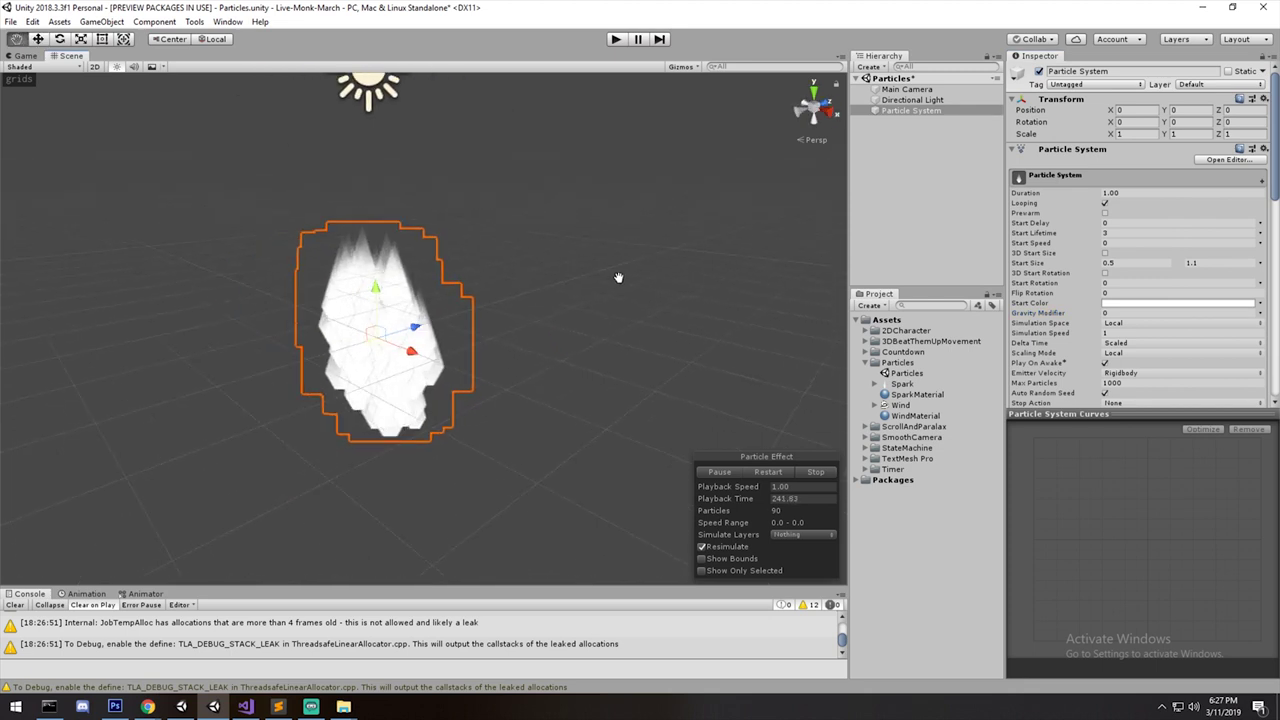
{"action": "scroll", "coordinate": [46, 376], "scroll_direction": "up", "scroll_amount": 3}
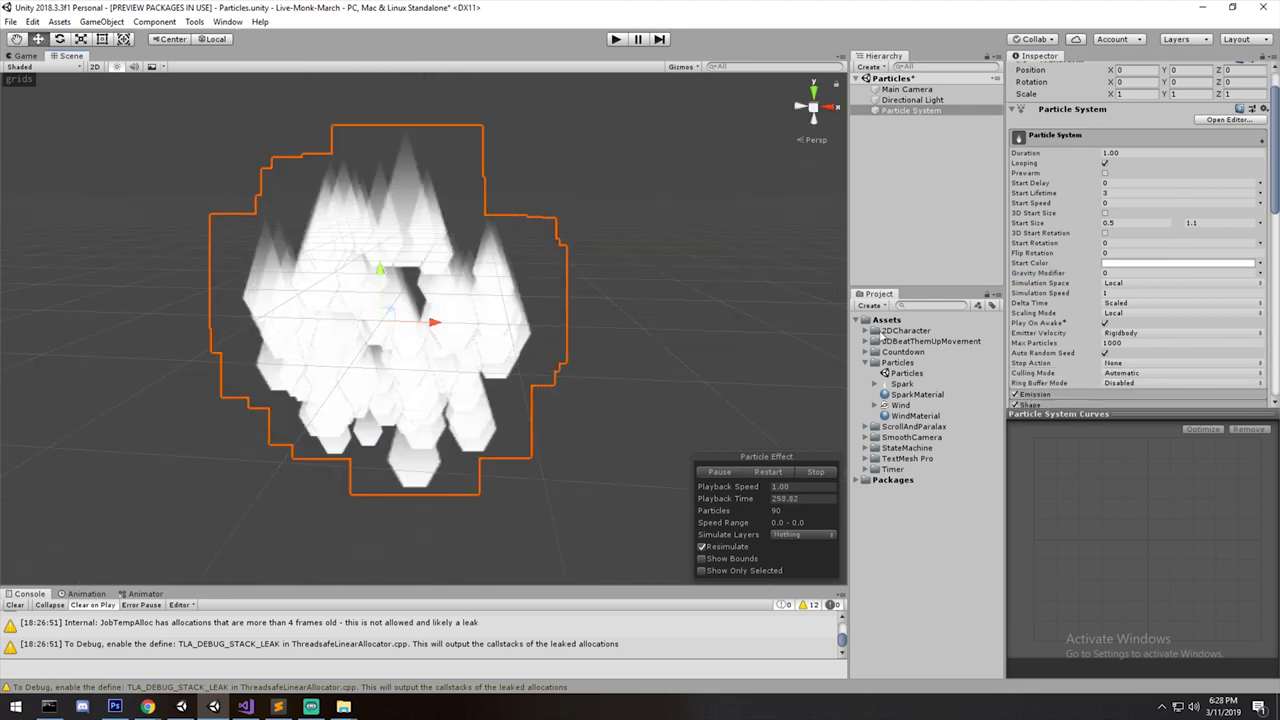
Try a constant Start Rotation of 81.51 on the particles.
{"action": "scroll", "coordinate": [1043, 233], "scroll_direction": "down", "scroll_amount": 2}
{"action": "left_click", "coordinate": [1024, 245]}
{"action": "left_click_drag", "start_coordinate": [1057, 243], "coordinate": [982, 384]}
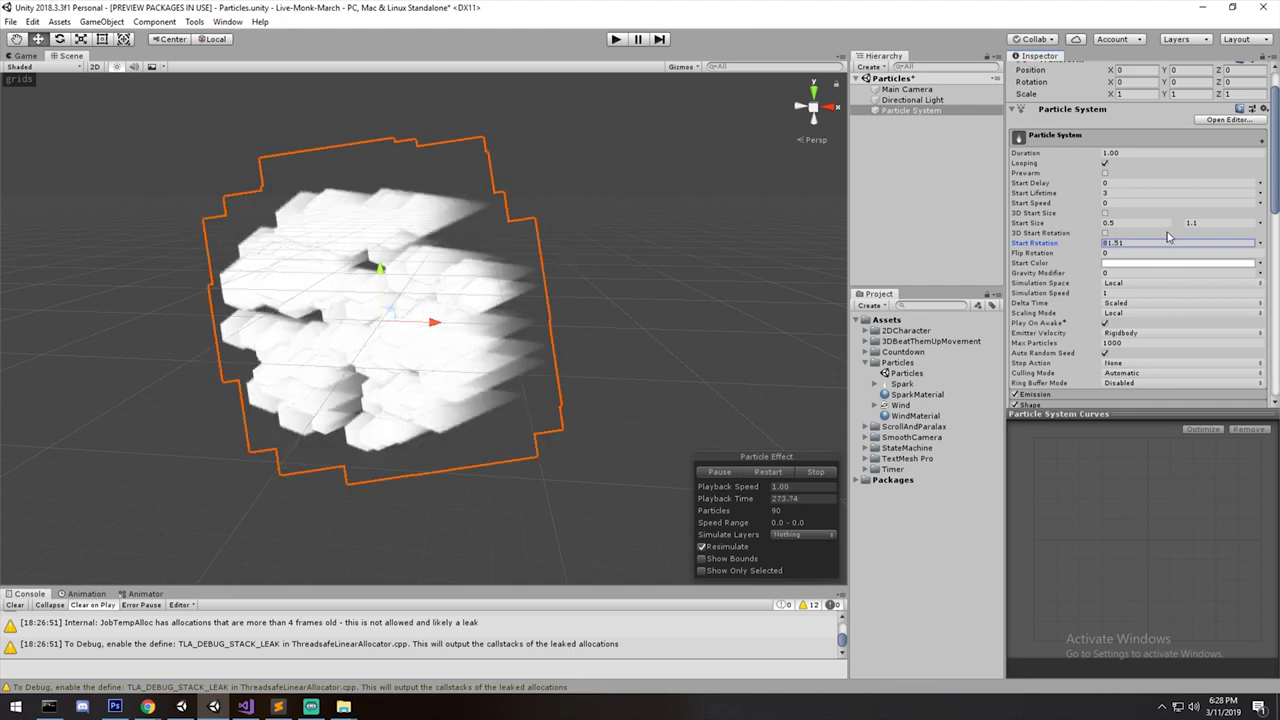
Make the Start Rotation random between two constants, 0 and 360, and check the particles in the scene.
{"action": "left_click", "coordinate": [1252, 242]}
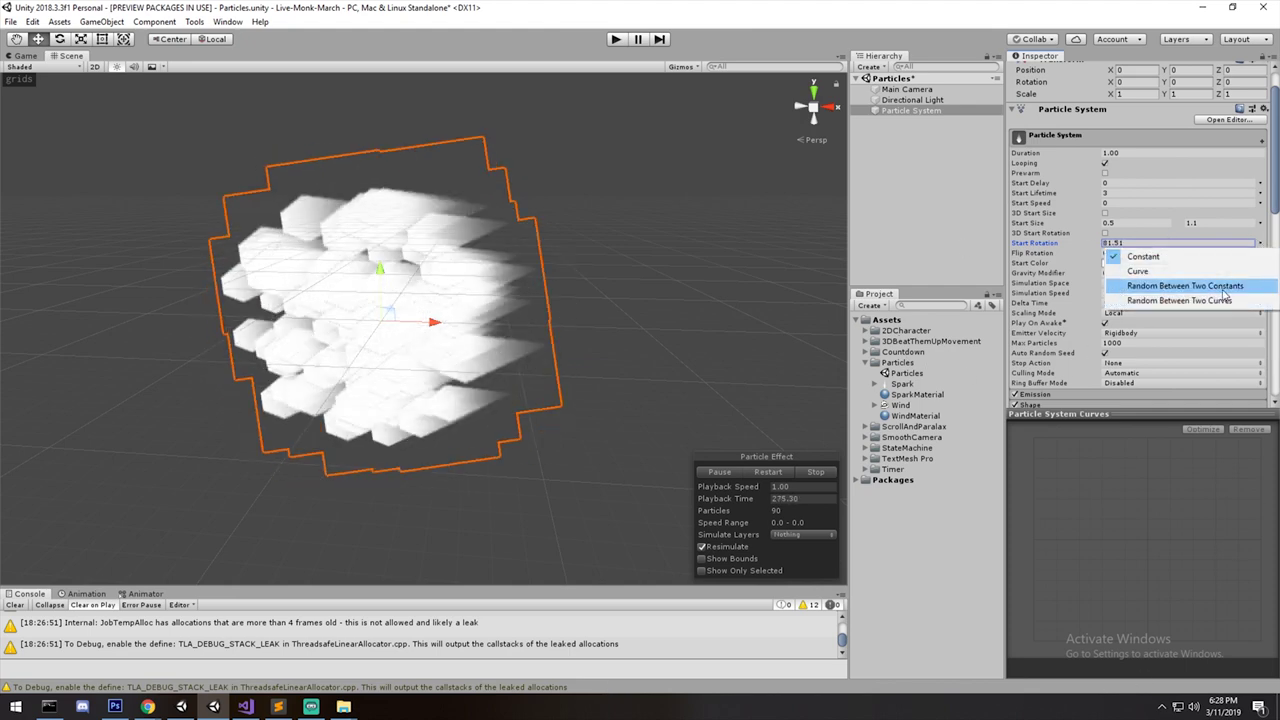
{"action": "left_click", "coordinate": [1218, 287]}
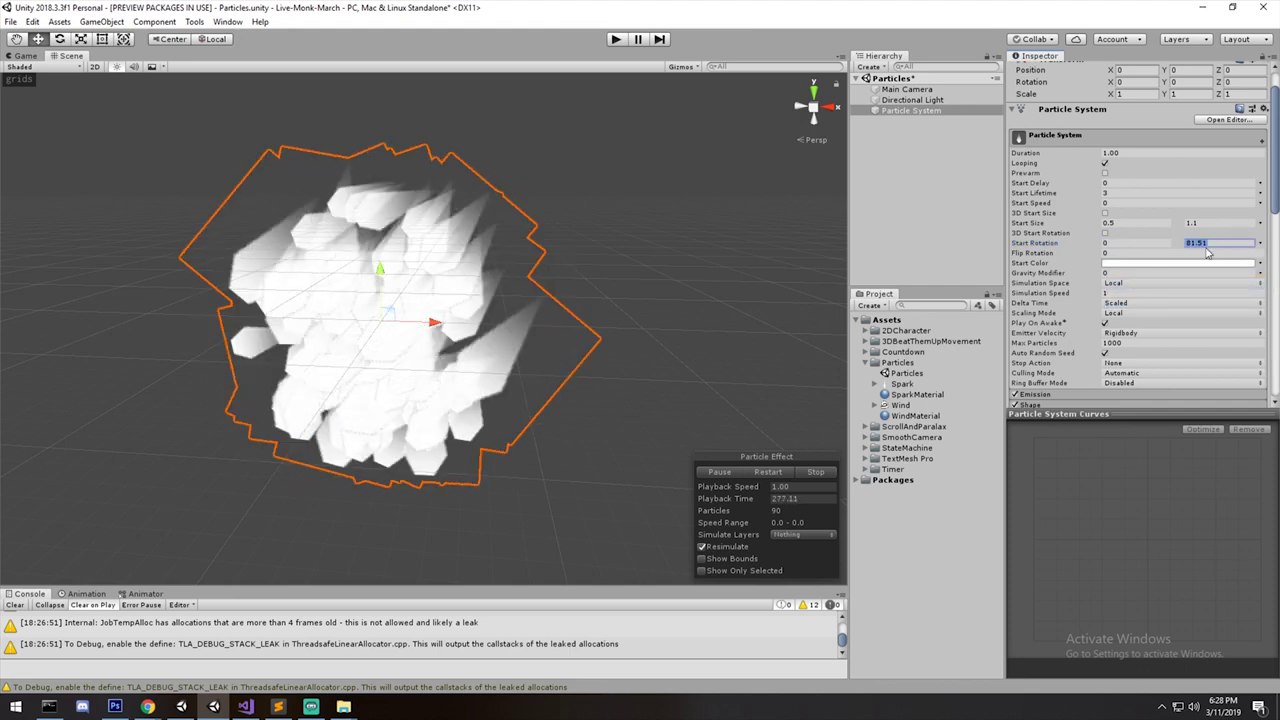
{"action": "type", "text": "360"}
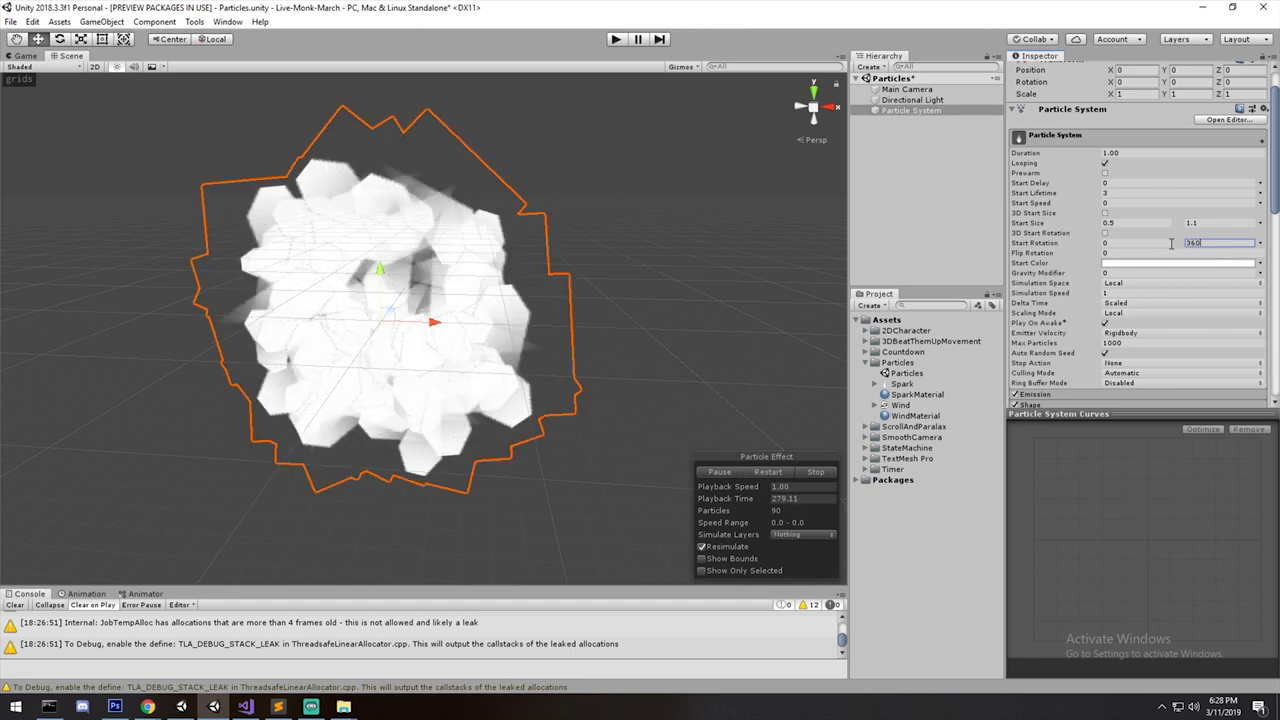
{"action": "middle_click_drag", "start_coordinate": [519, 274], "coordinate": [630, 284]}
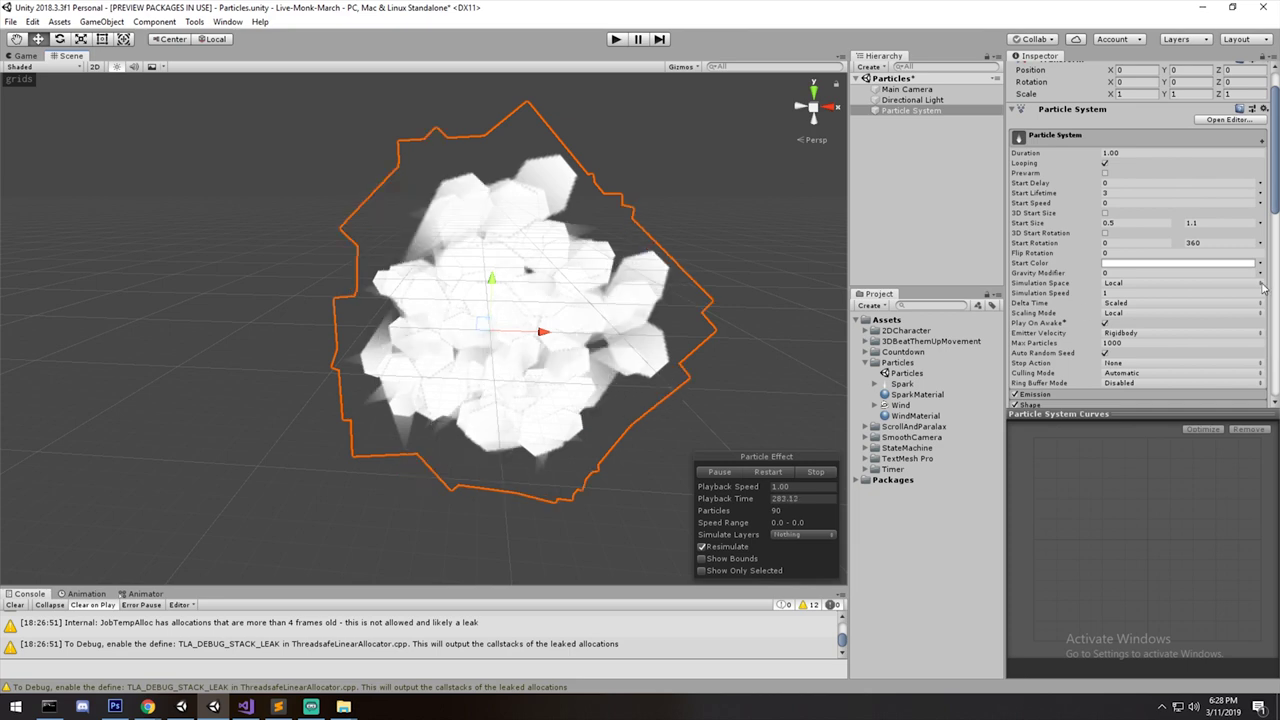
Switch the Start Rotation to a Constant of 0.
{"action": "left_click", "coordinate": [1260, 243]}
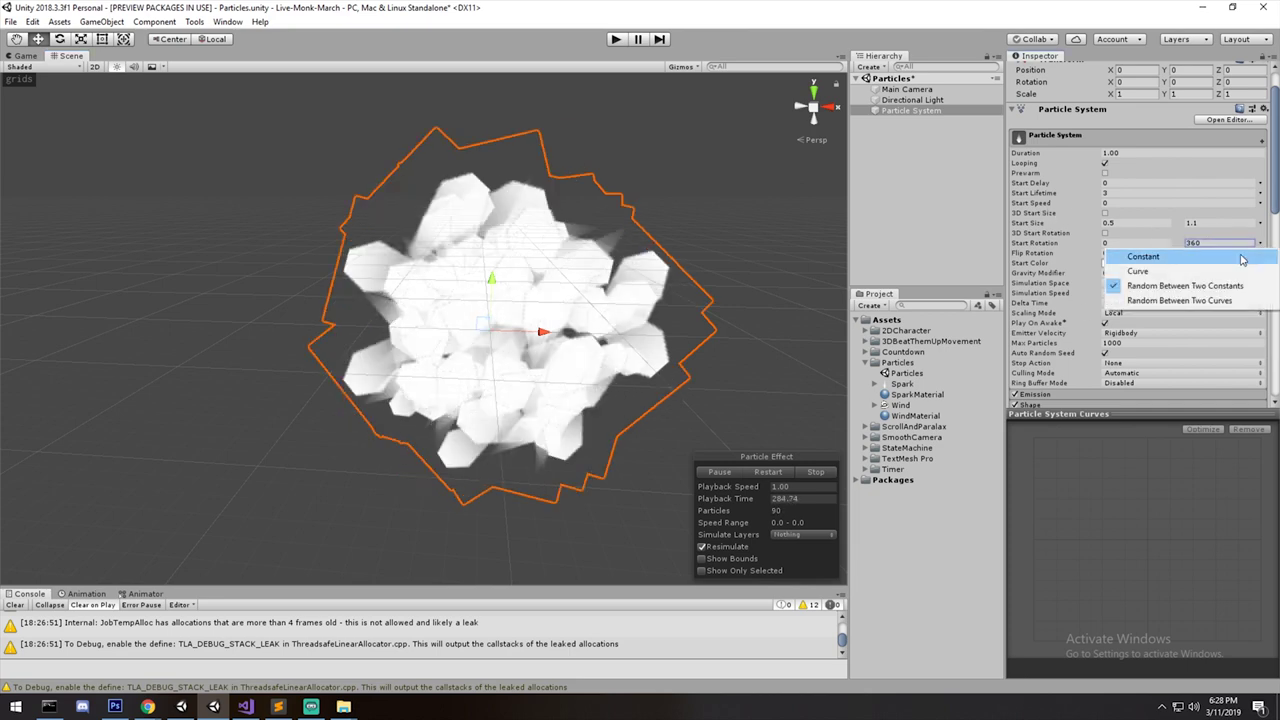
{"action": "left_click", "coordinate": [1201, 251]}
{"action": "left_click", "coordinate": [1124, 245]}
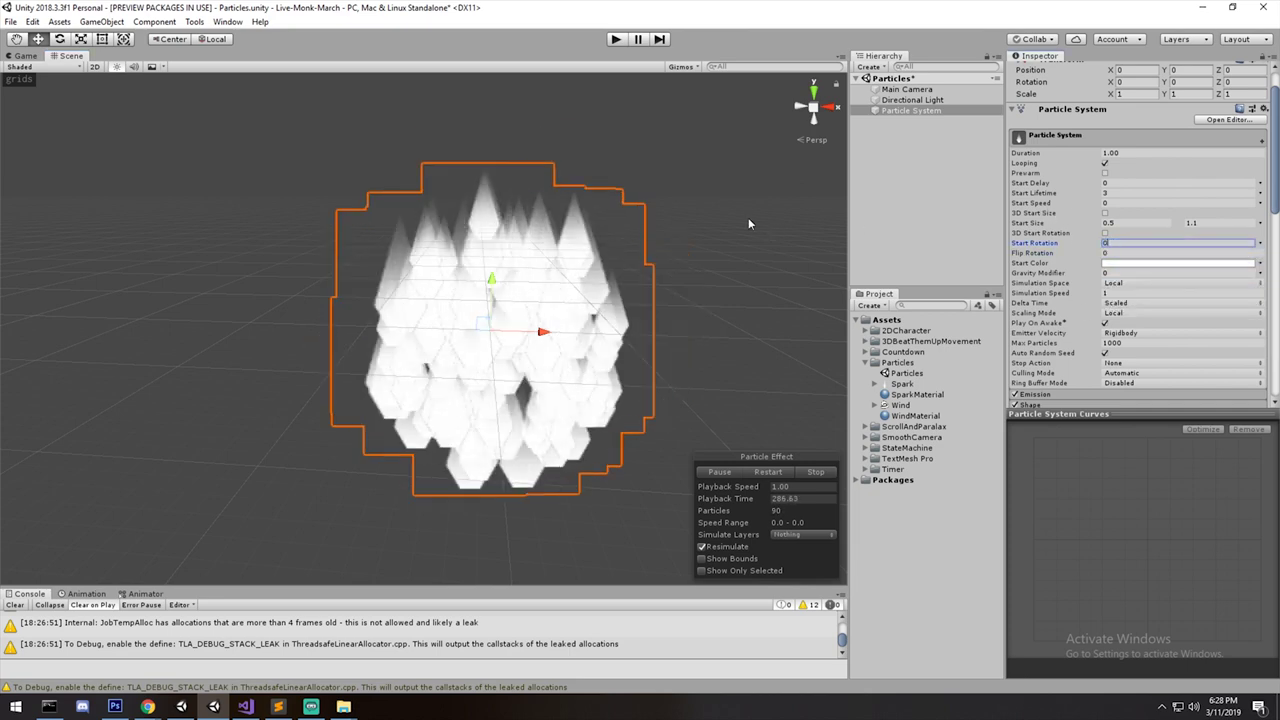
Look at the Start Color options, including the alpha value, and close the color picker.
{"action": "left_click", "coordinate": [1180, 263]}
{"action": "left_click_drag", "start_coordinate": [1193, 373], "coordinate": [1118, 323]}
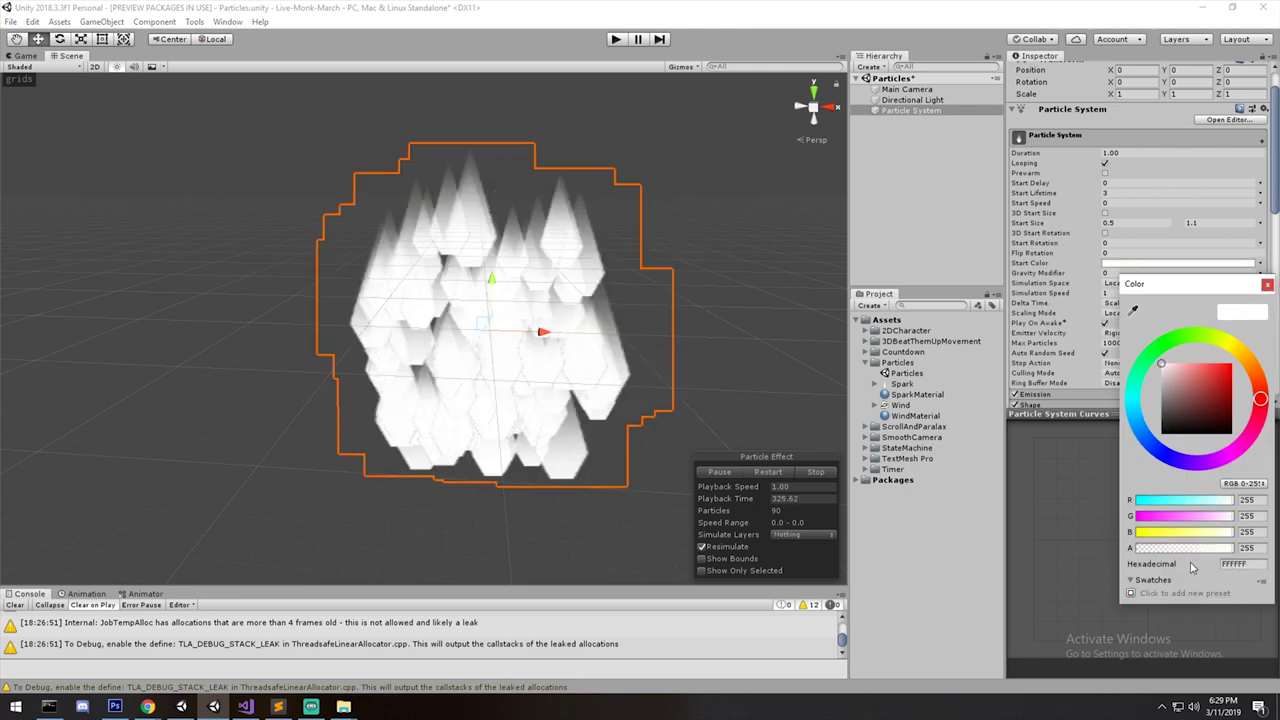
{"action": "left_click_drag", "start_coordinate": [1192, 557], "coordinate": [1270, 548]}
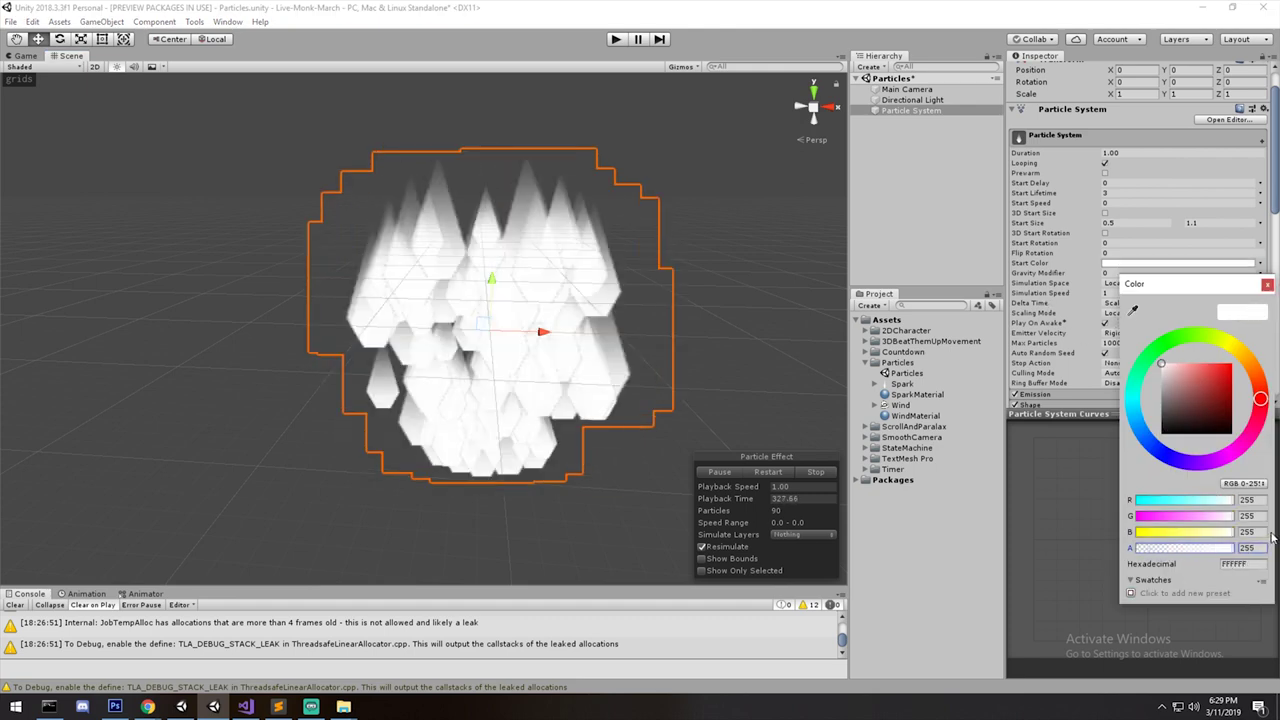
{"action": "left_click", "coordinate": [1266, 286]}
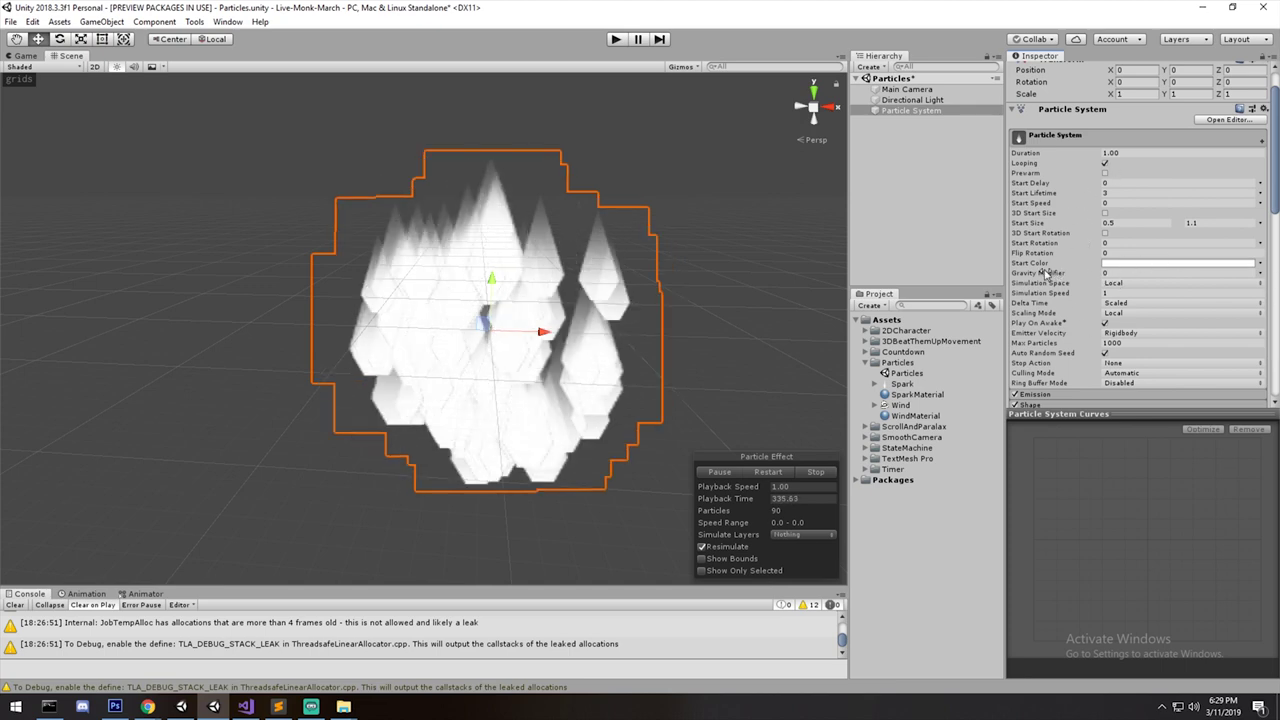
Try a positive Gravity Modifier of 0.16, and change it to 0.1.
{"action": "left_click_drag", "start_coordinate": [1040, 272], "coordinate": [1103, 275]}
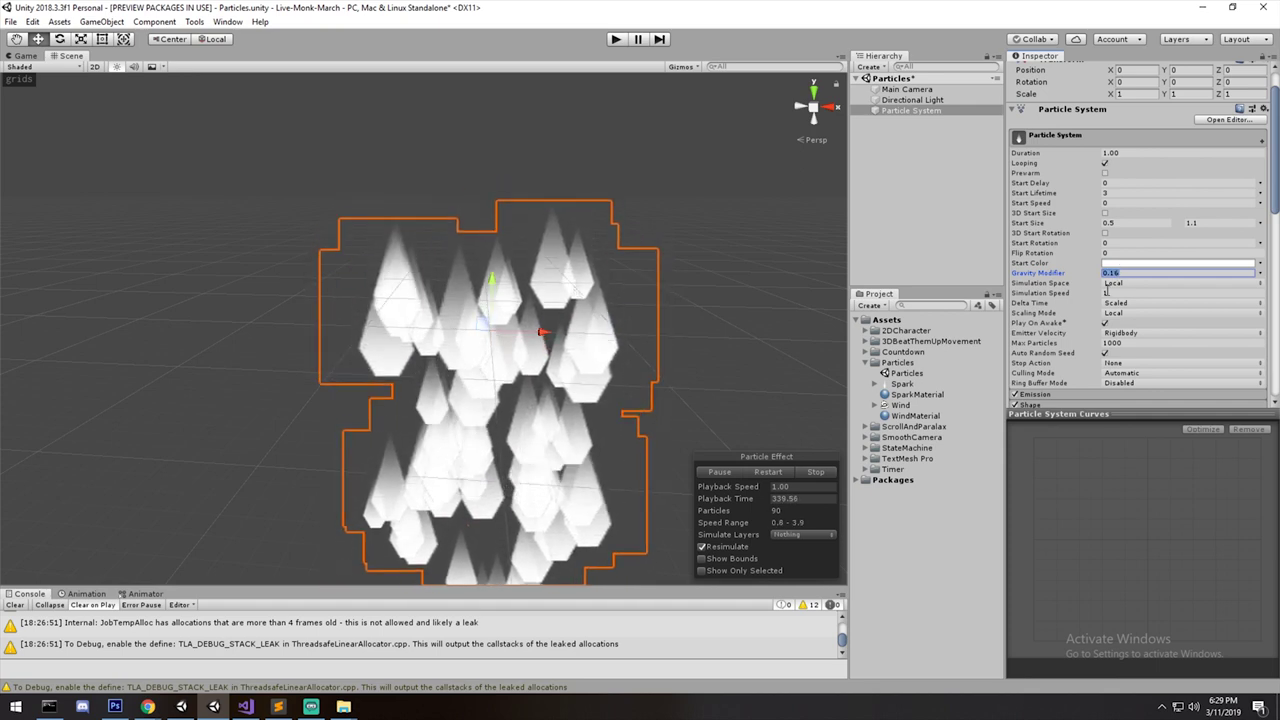
{"action": "type", "text": "0.1"}
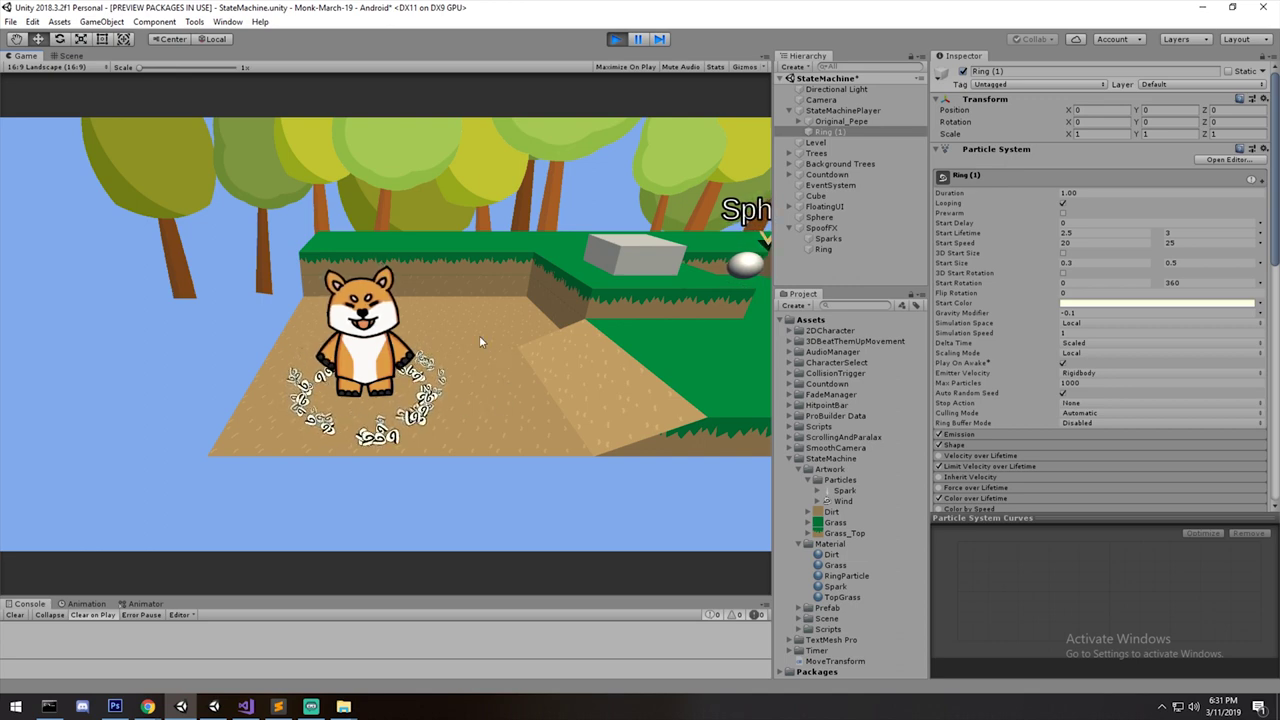
Walk the character across the level in the running game to examine its ring particles in Local simulation space.
{"action": "key", "text": "d"}
{"action": "key", "text": "a"}
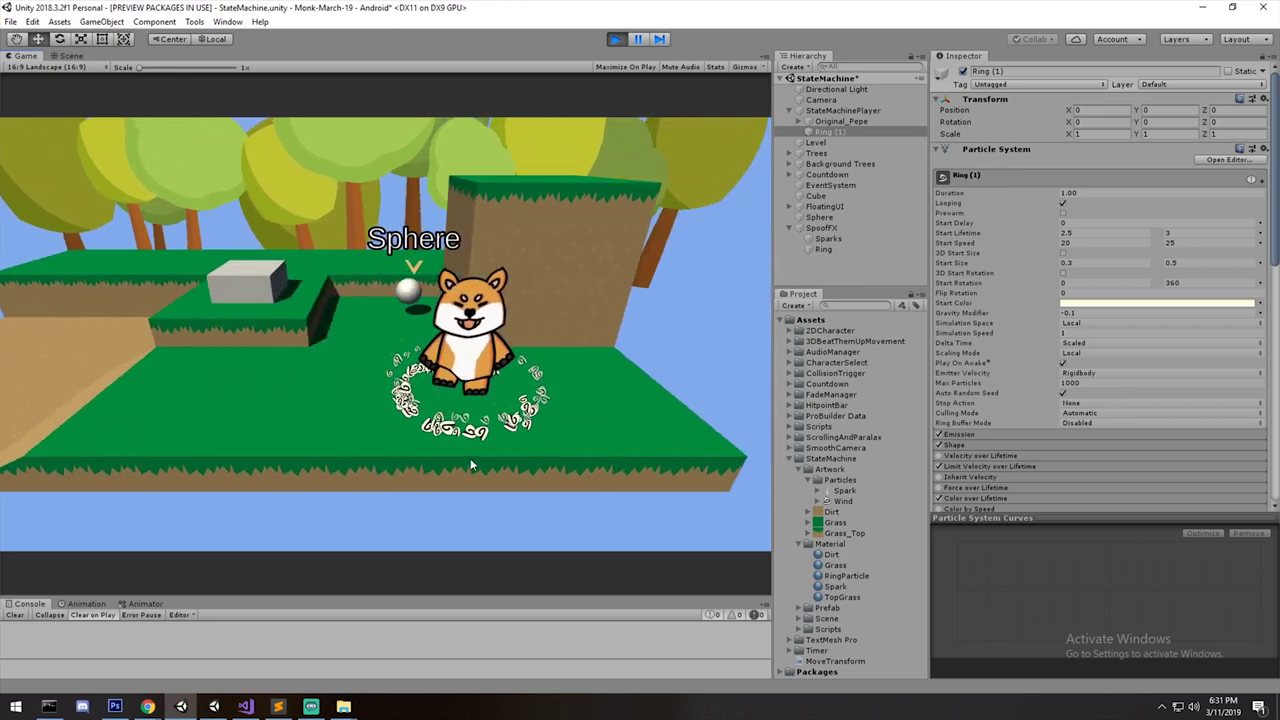
{"action": "key", "text": "a"}
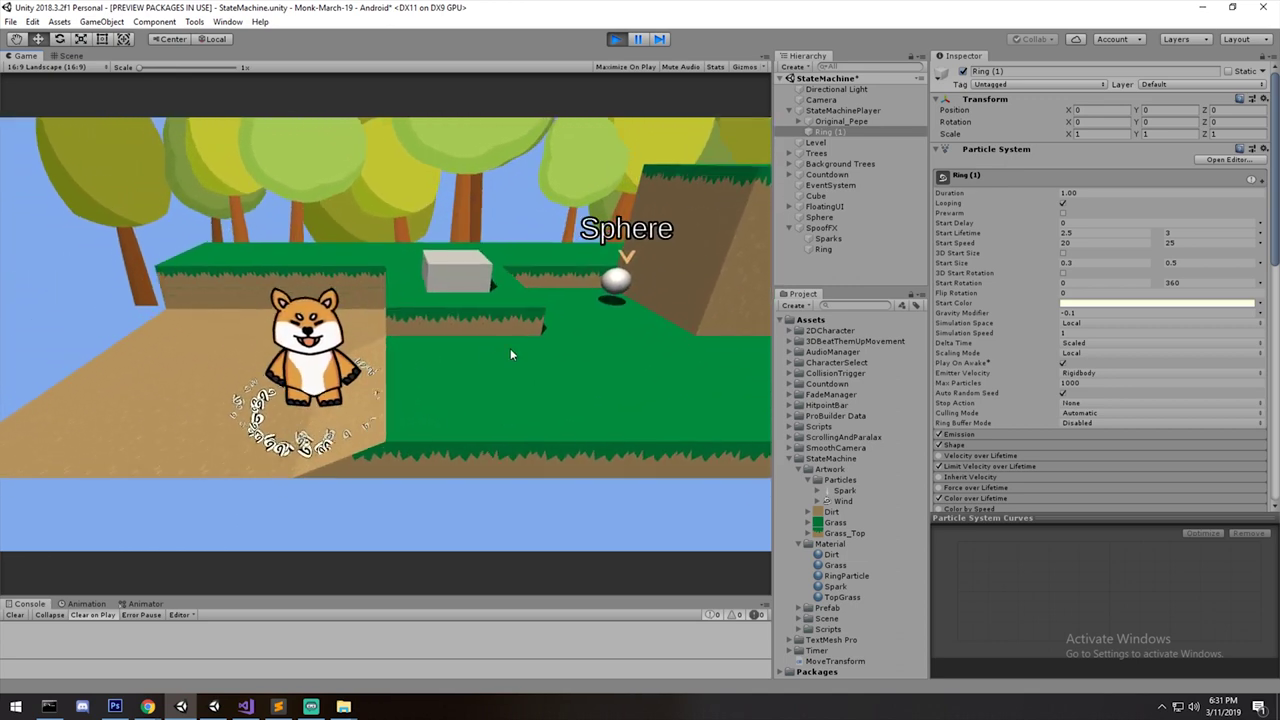
Set Ring (1)'s Simulation Space to World and walk the character around to examine the ring particles.
{"action": "left_click", "coordinate": [1093, 351]}
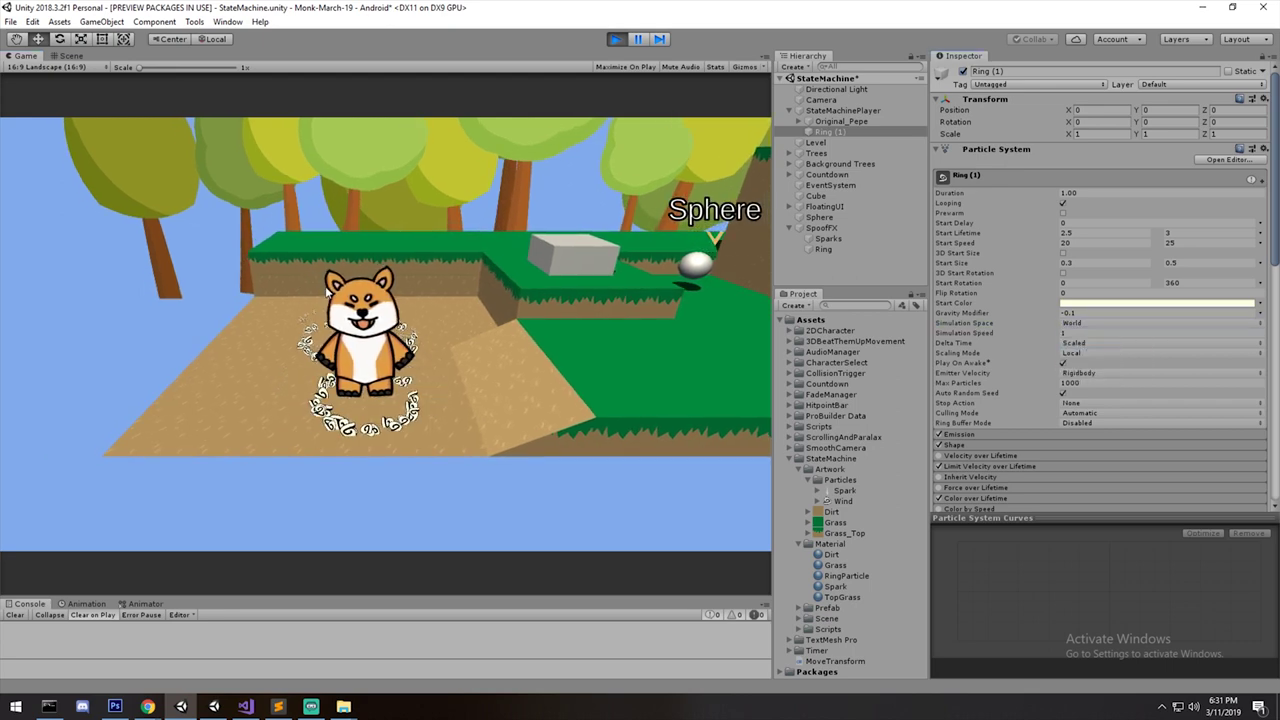
{"action": "left_click", "coordinate": [558, 331]}
{"action": "key", "text": "d"}
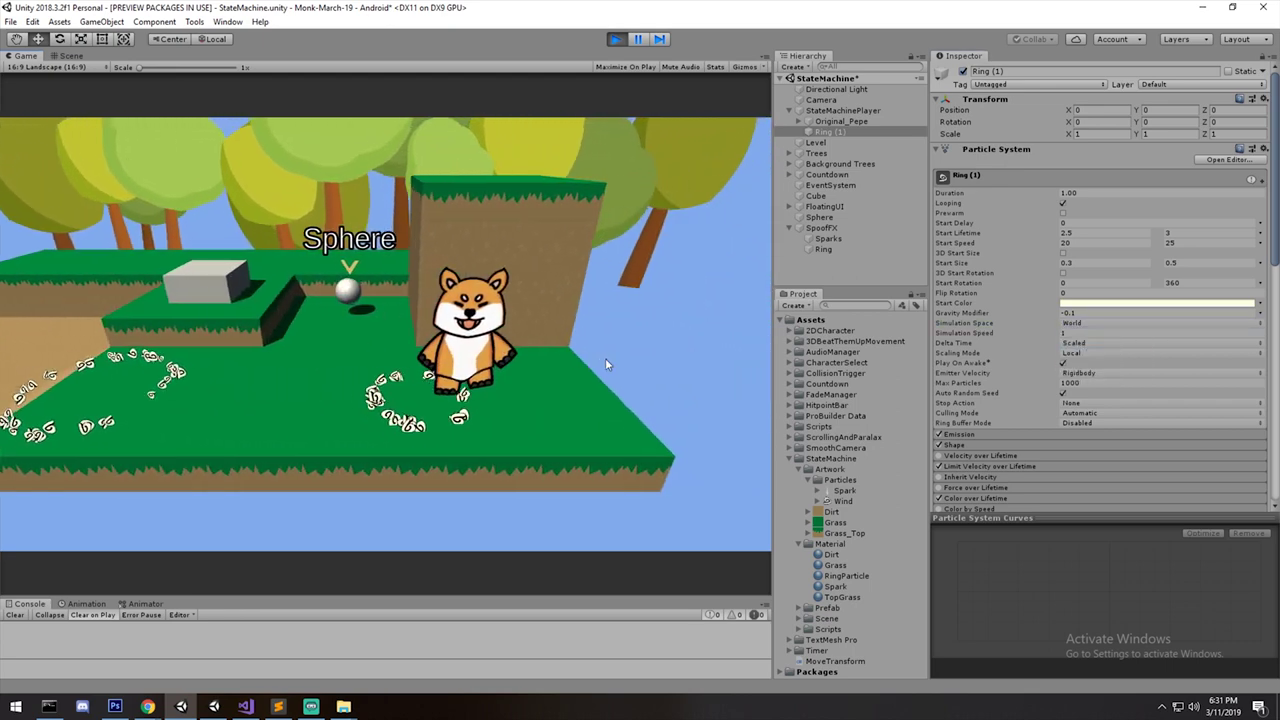
{"action": "key", "text": "a"}
{"action": "key", "text": "a"}
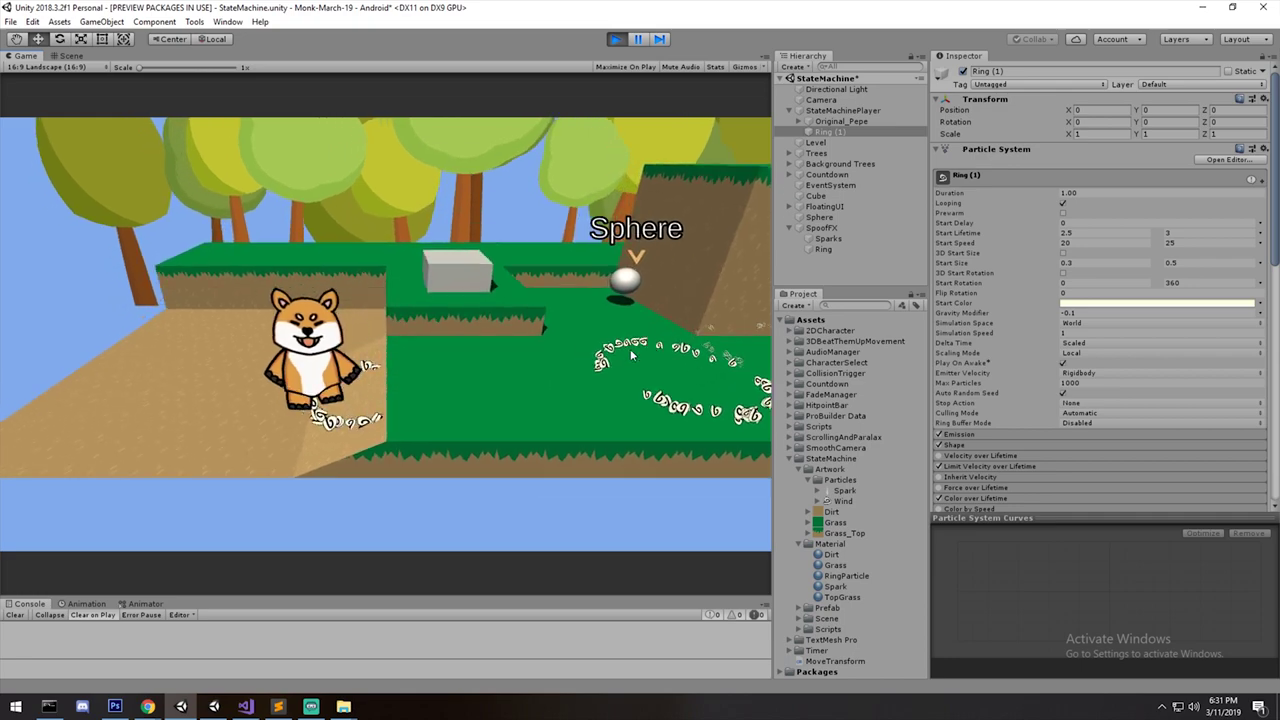
{"action": "key", "text": "d"}
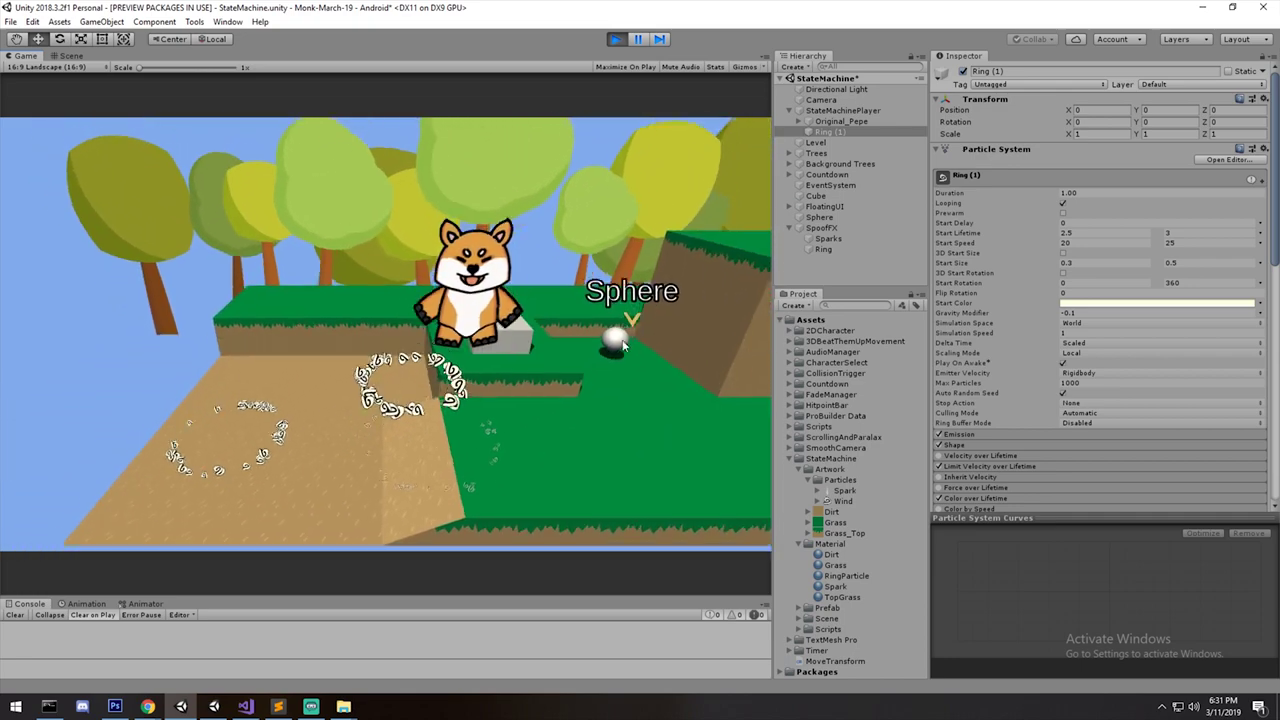
{"action": "key", "text": "a"}
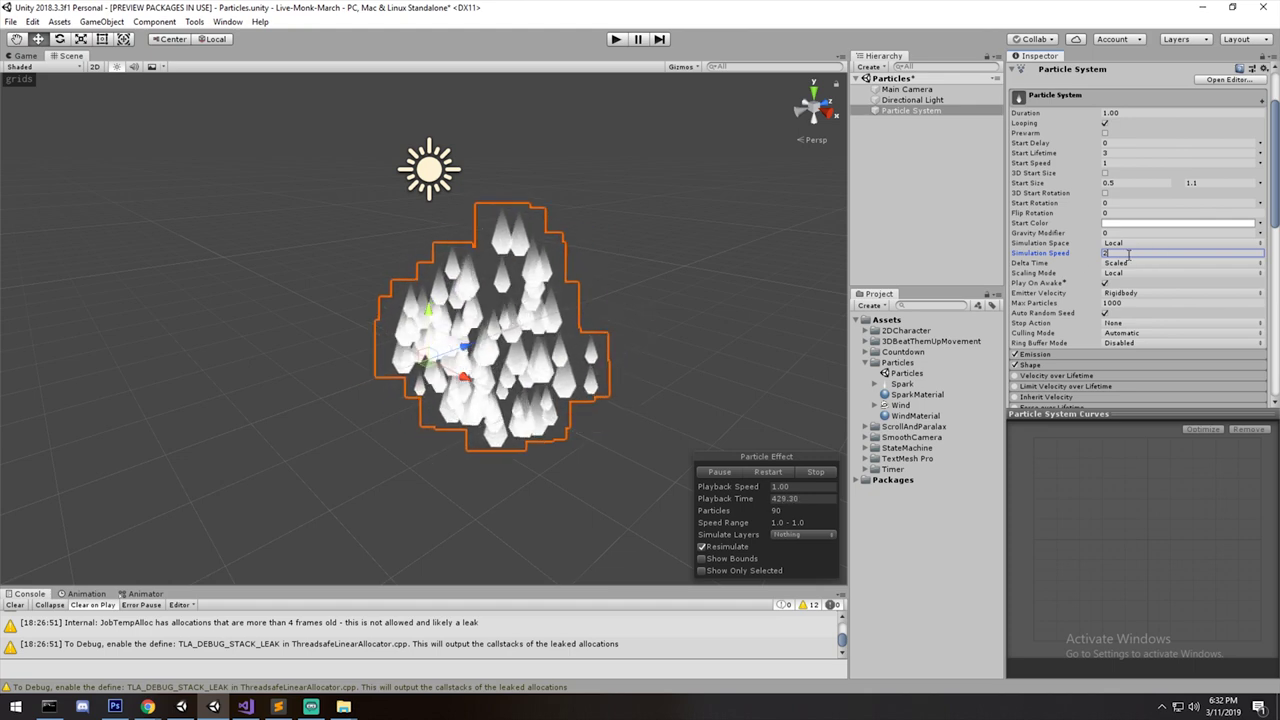
Set the Particle System's Simulation Speed to 1 and point out the Play On Awake option.
{"action": "key", "text": "BackSpace"}
{"action": "type", "text": "1"}
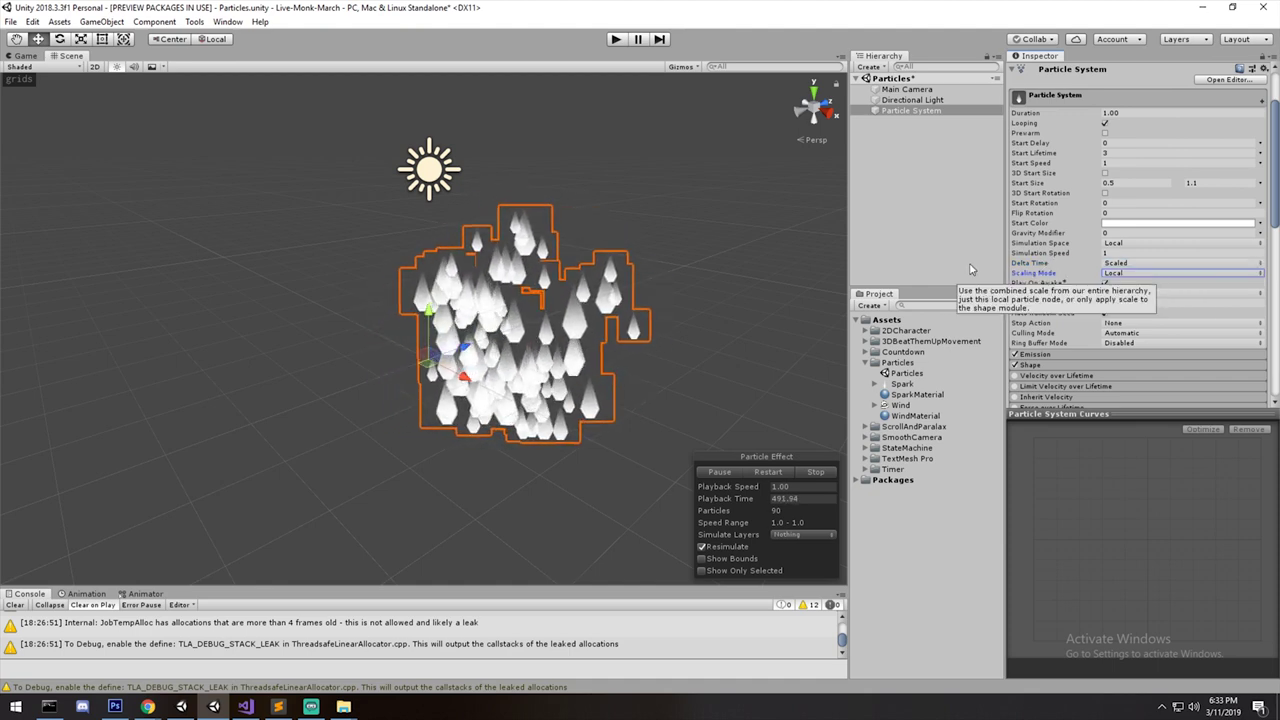
{"action": "left_click", "coordinate": [1041, 286]}
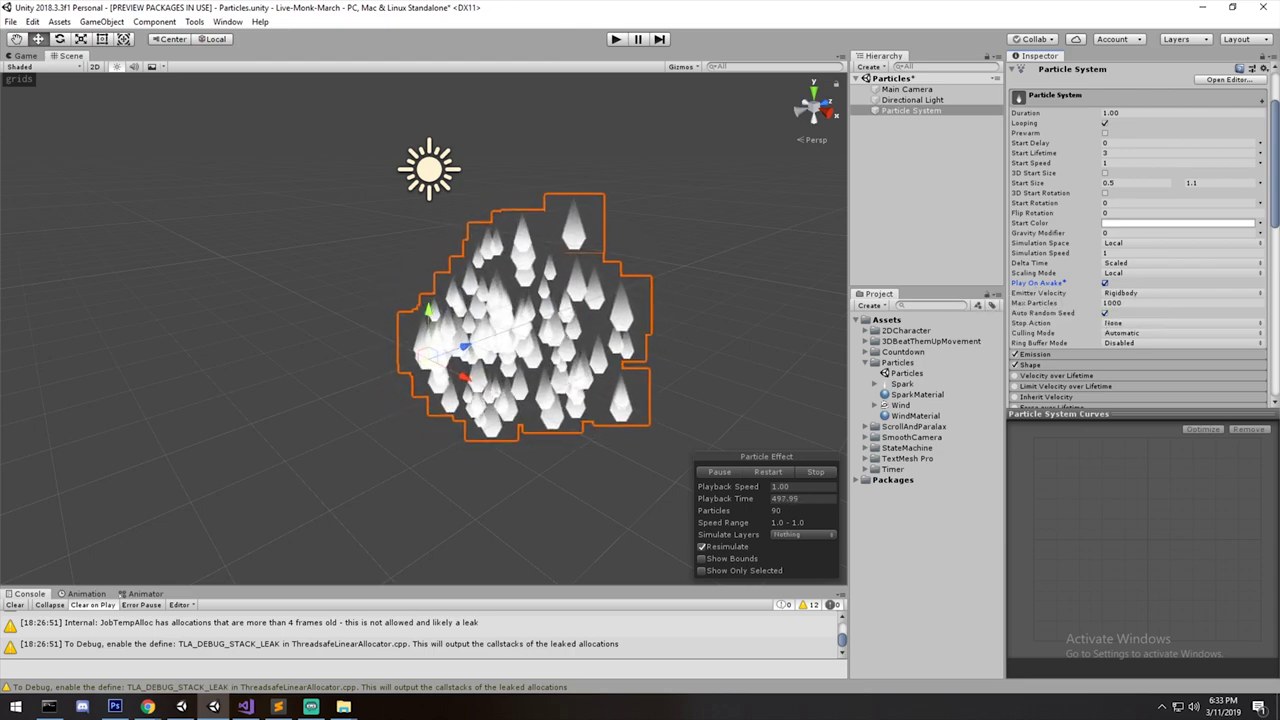
In the StateMachine project, delete the Ring (1) particle system from StateMachinePlayer and look over the scene.
{"action": "left_click_drag", "start_coordinate": [0, 92], "coordinate": [781, 82]}
{"action": "double_click", "coordinate": [781, 82]}
{"action": "middle_click_drag", "start_coordinate": [621, 200], "coordinate": [536, 260]}
{"action": "key", "text": "Delete"}
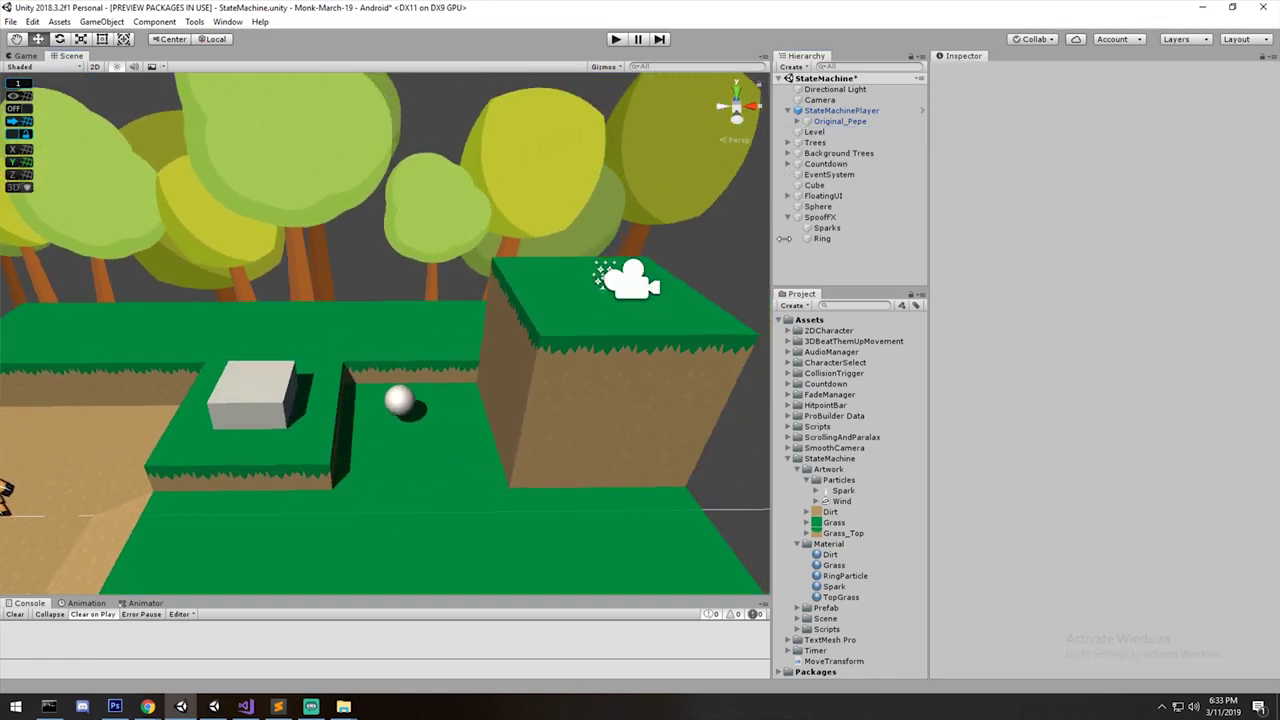
{"action": "scroll", "coordinate": [666, 262], "scroll_direction": "down", "scroll_amount": 5}
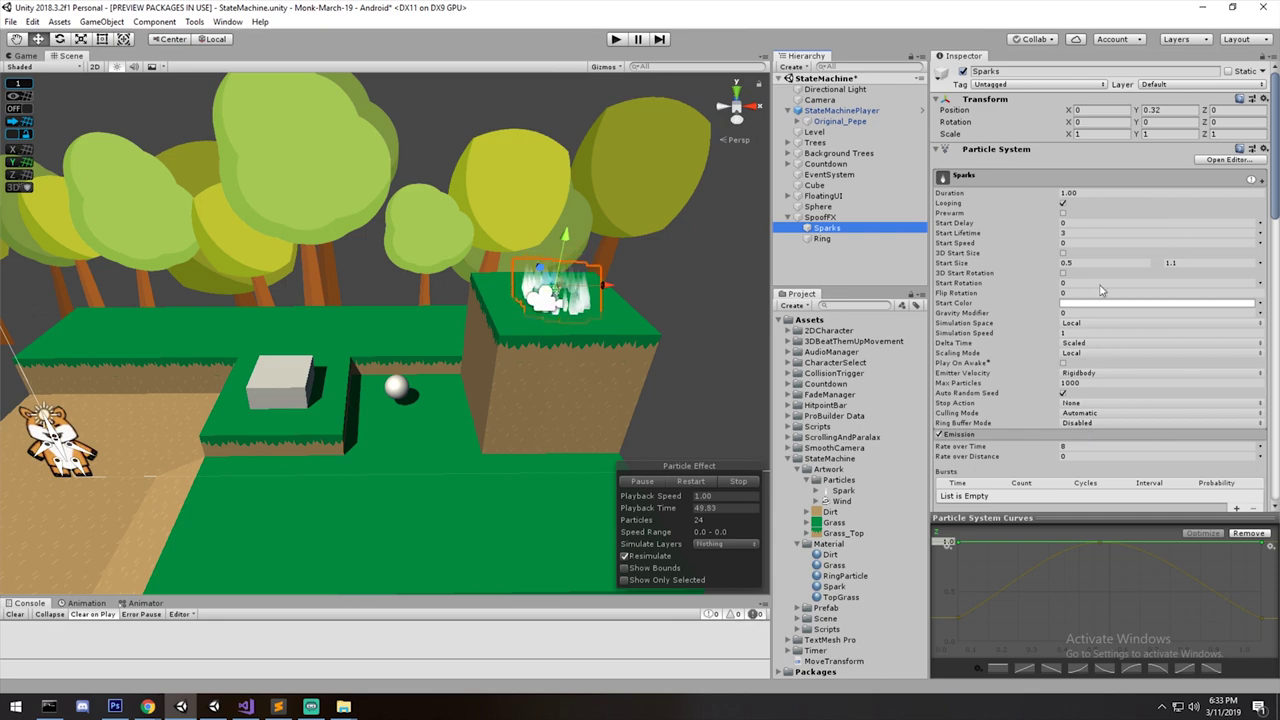
Run the StateMachine scene with Sparks' Play On Awake enabled and disabled, walking the character over to the sparks to compare.
{"action": "left_click", "coordinate": [617, 40]}
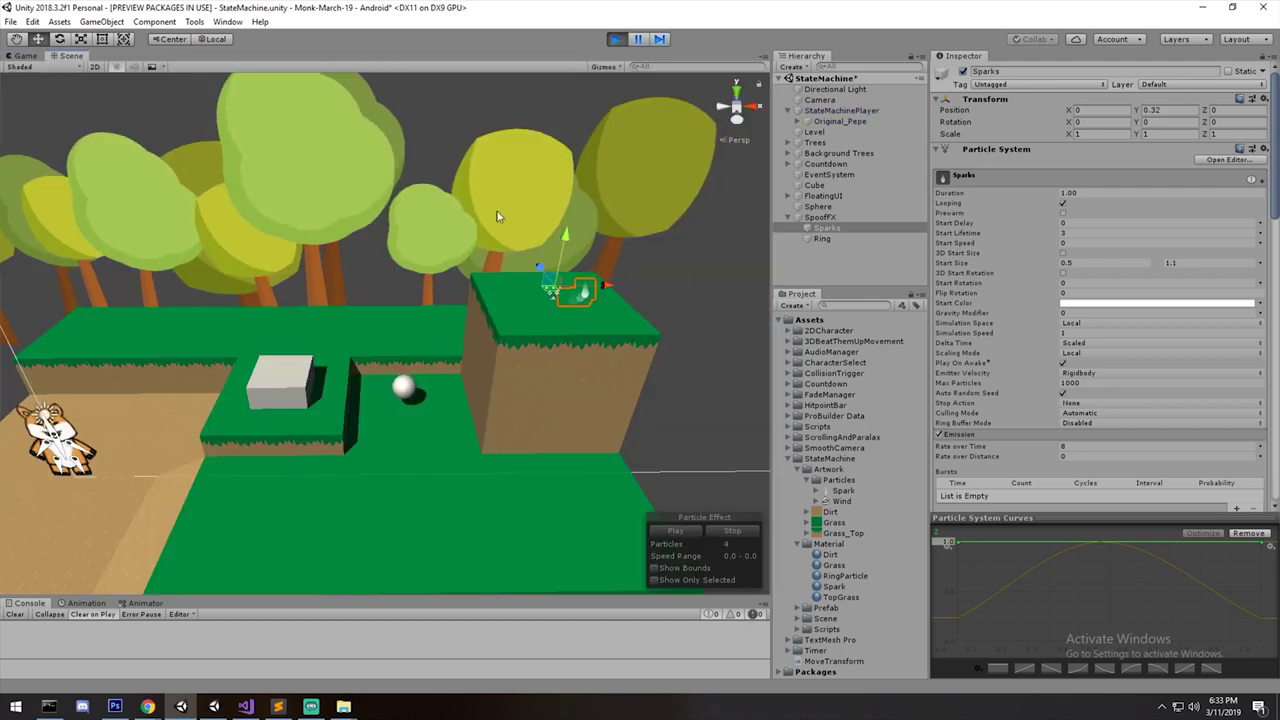
{"action": "left_click", "coordinate": [619, 42]}
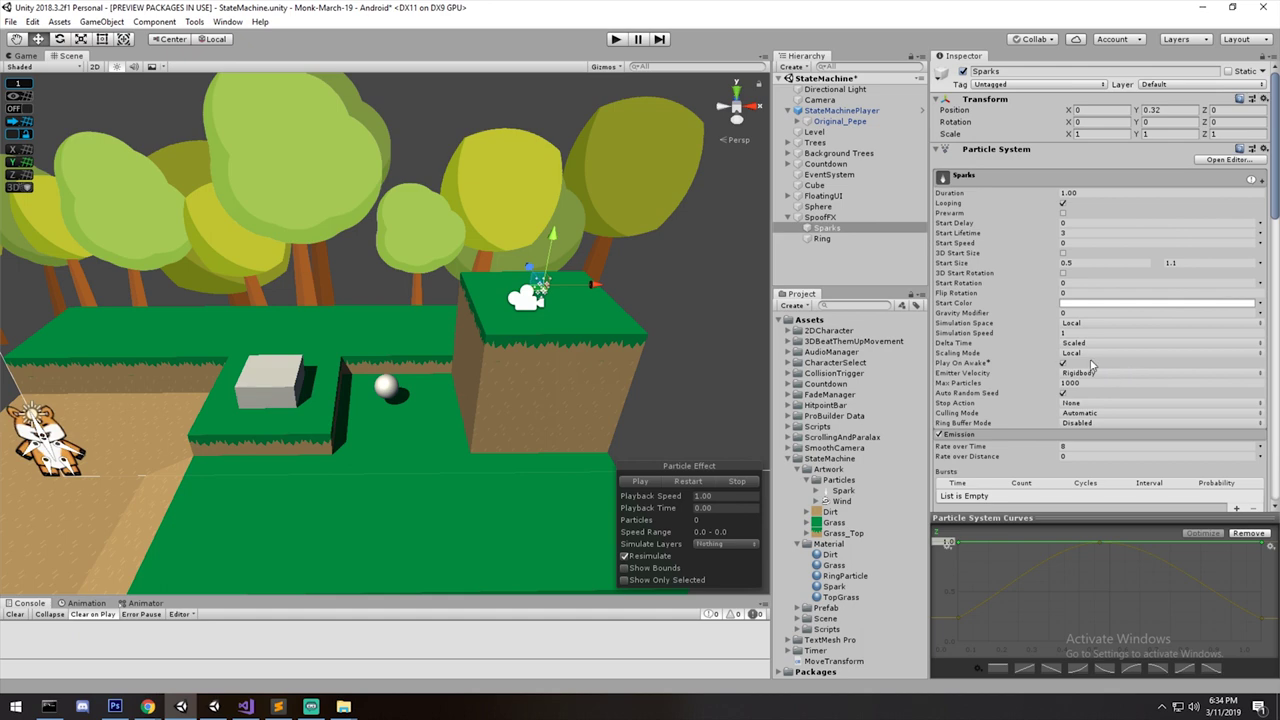
{"action": "left_click", "coordinate": [617, 39]}
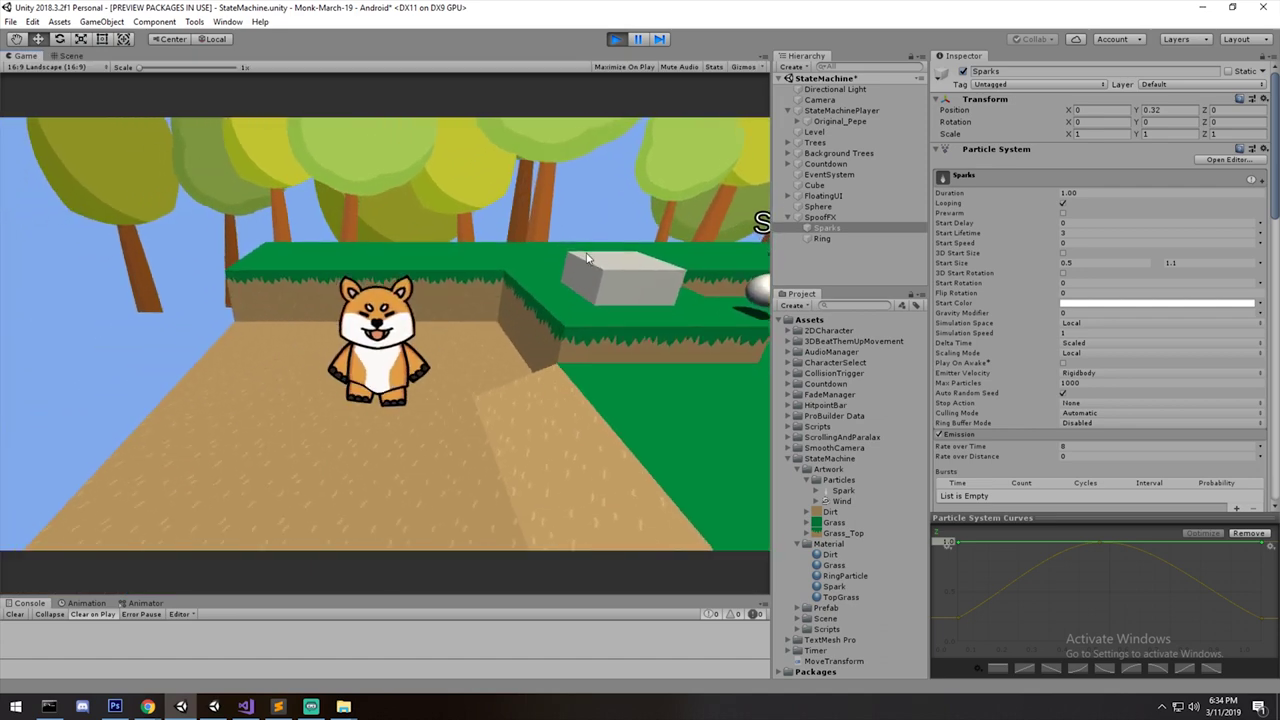
{"action": "key", "text": "w"}
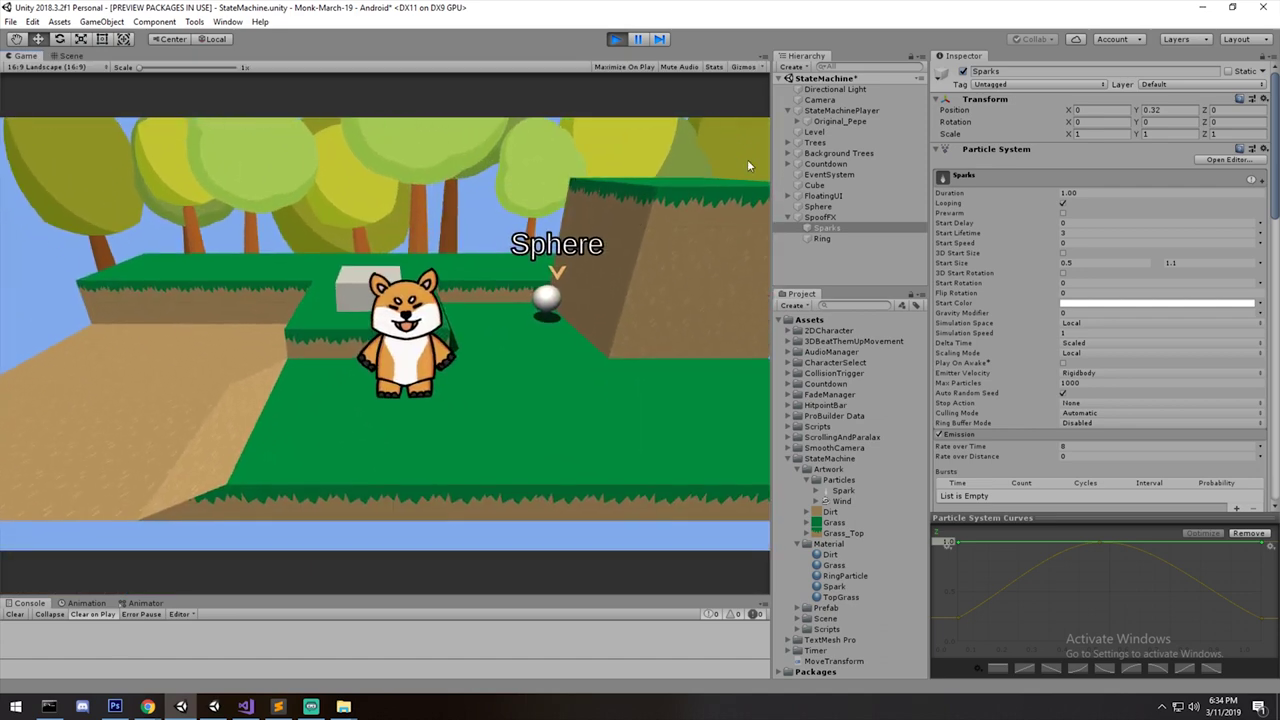
{"action": "key", "text": "space"}
{"action": "key", "text": "a"}
{"action": "key", "text": "d"}
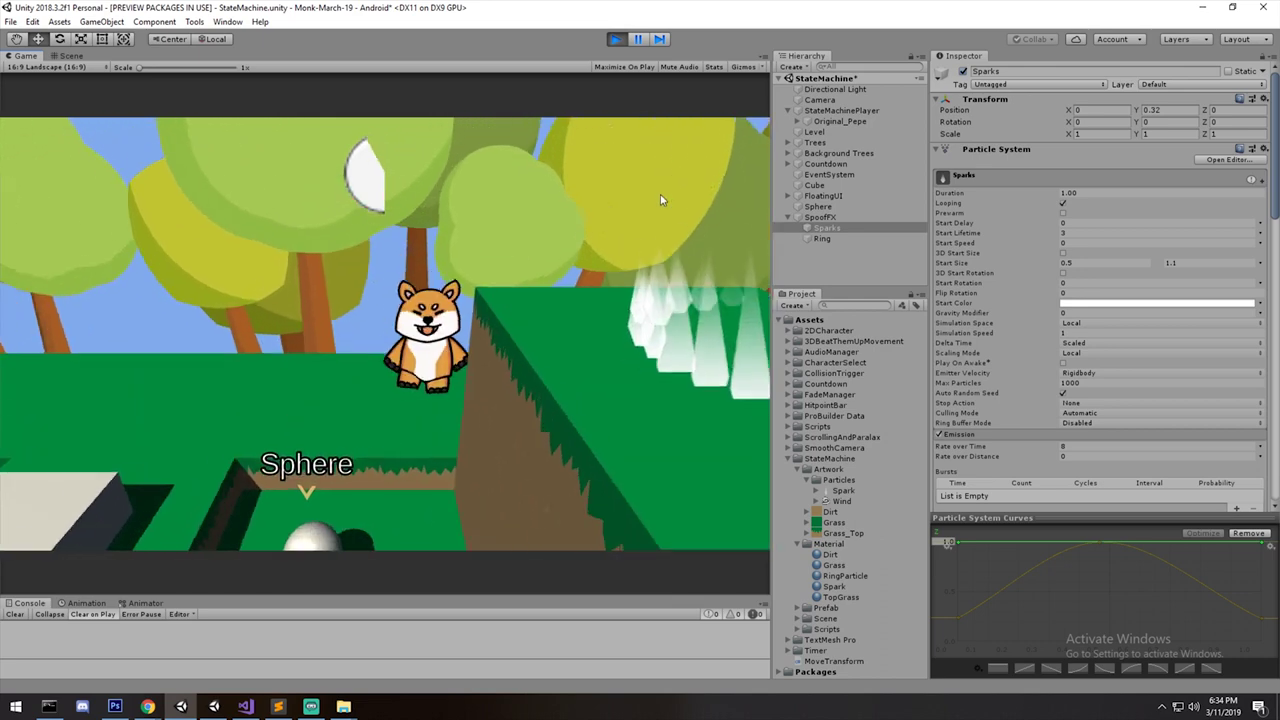
{"action": "left_click", "coordinate": [616, 40]}
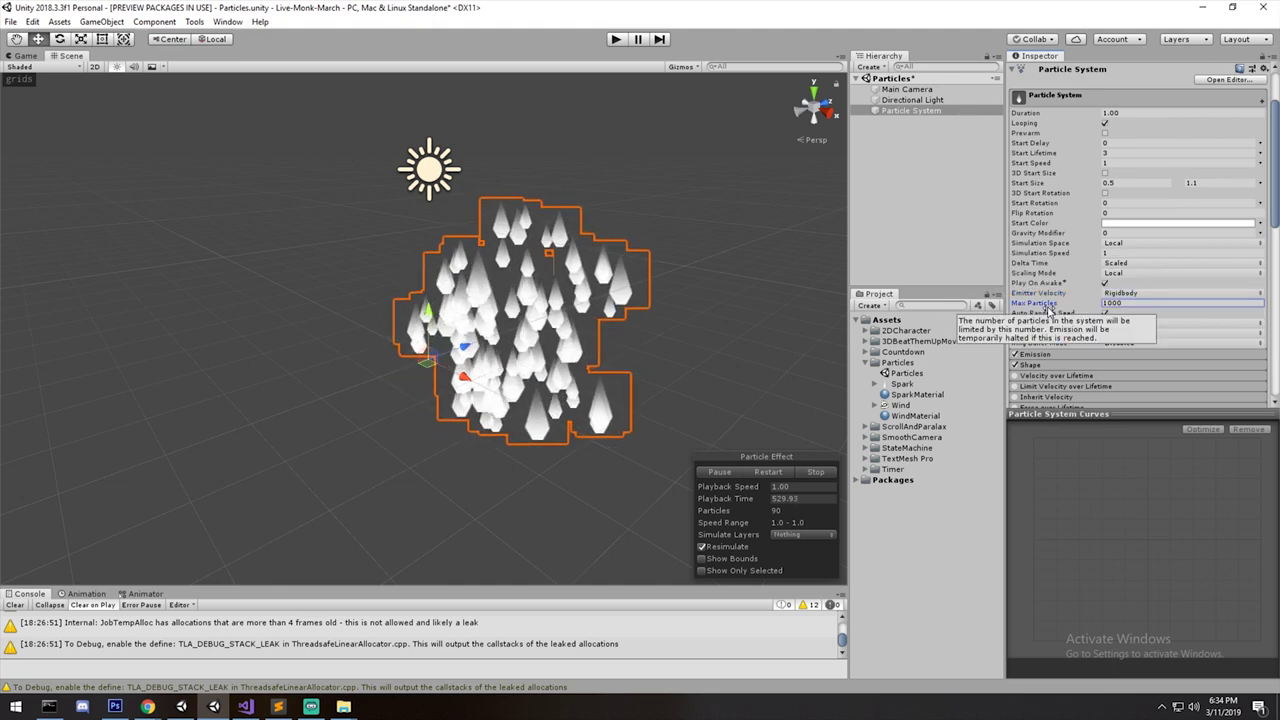
In the Live-Monk-March project, try limiting the Particle System's Max Particles to 30 and restore it to 1000.
{"action": "left_click", "coordinate": [1048, 305]}
{"action": "type", "text": "30"}
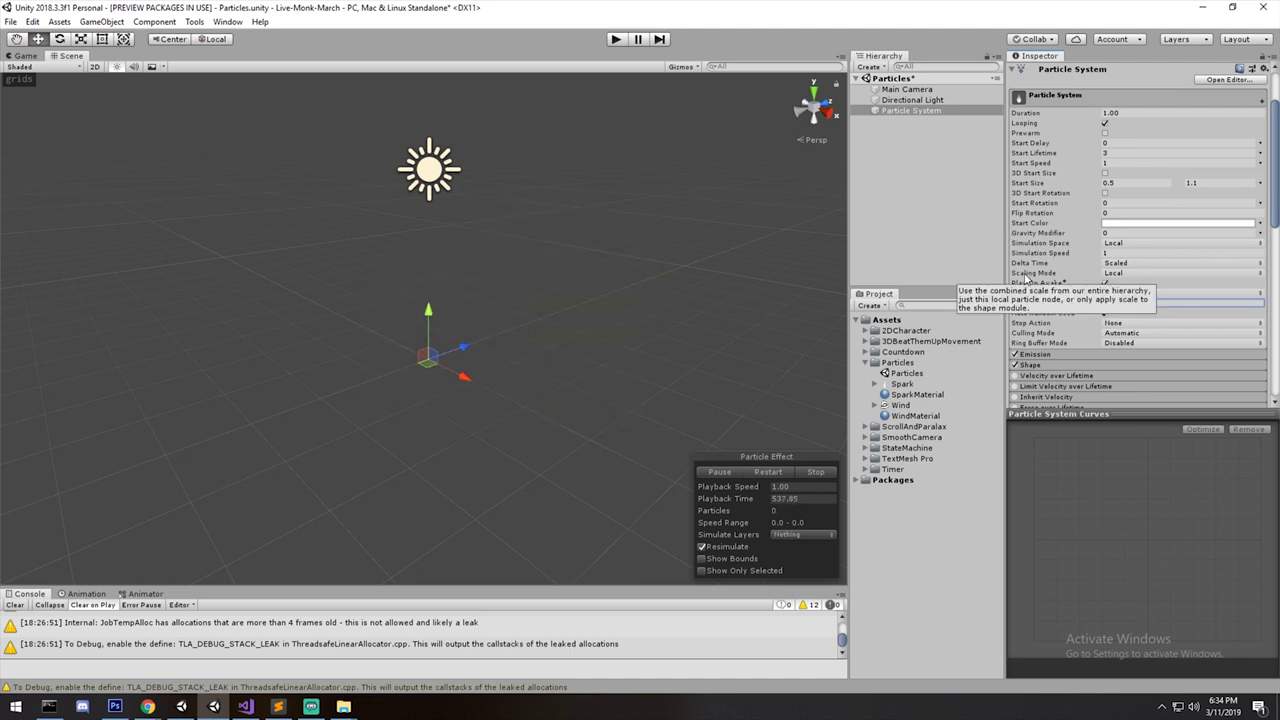
{"action": "type", "text": "1000"}
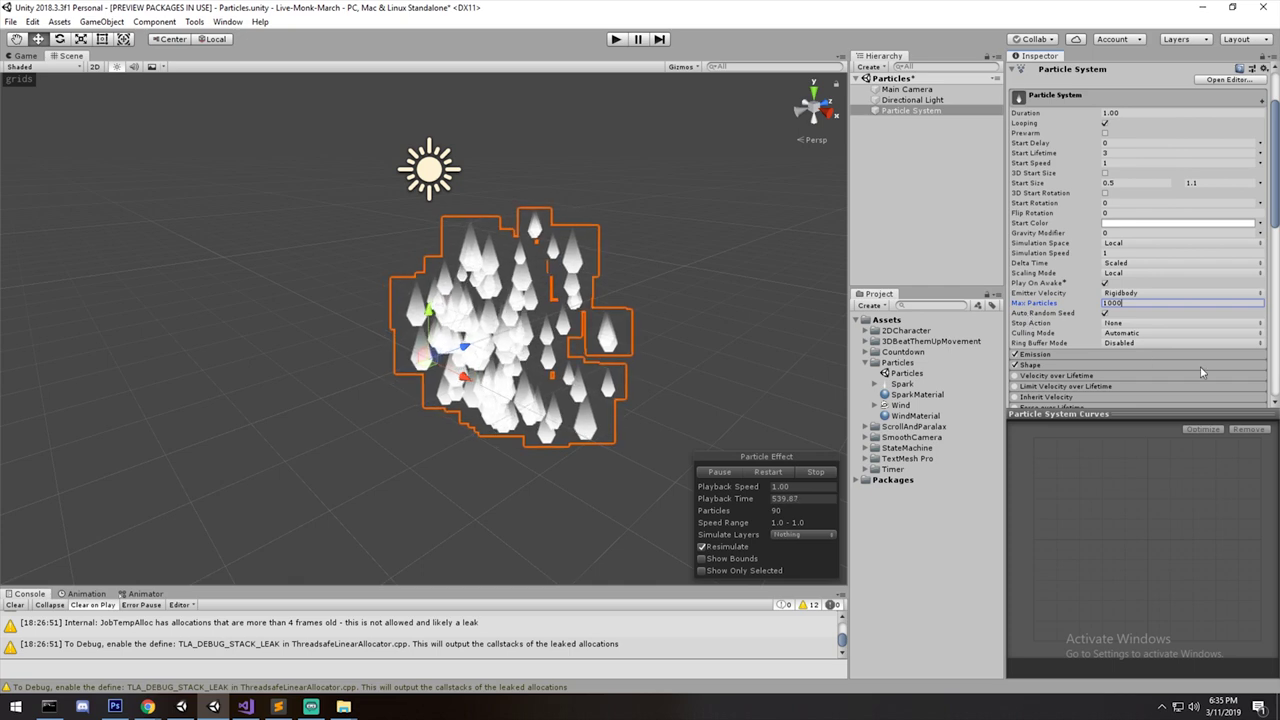
Review the Particle System's Stop Action options and keep it set to None.
{"action": "left_click", "coordinate": [1030, 324]}
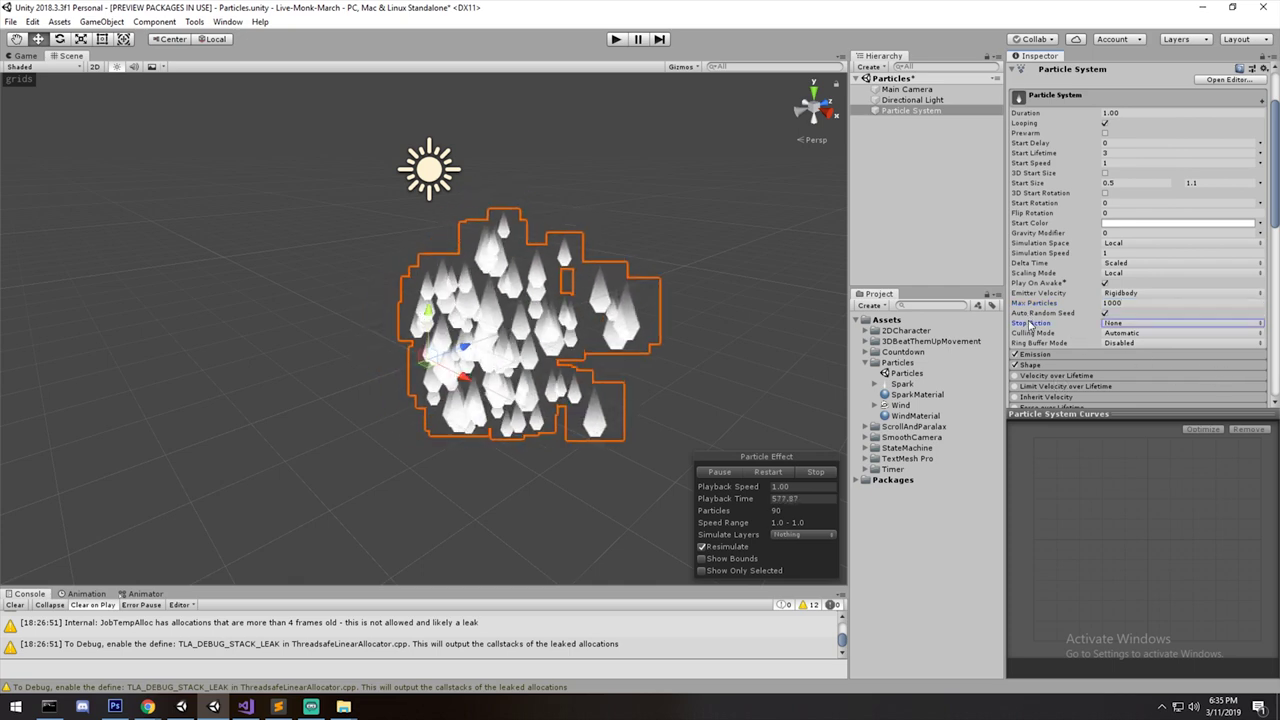
{"action": "left_click", "coordinate": [1154, 325]}
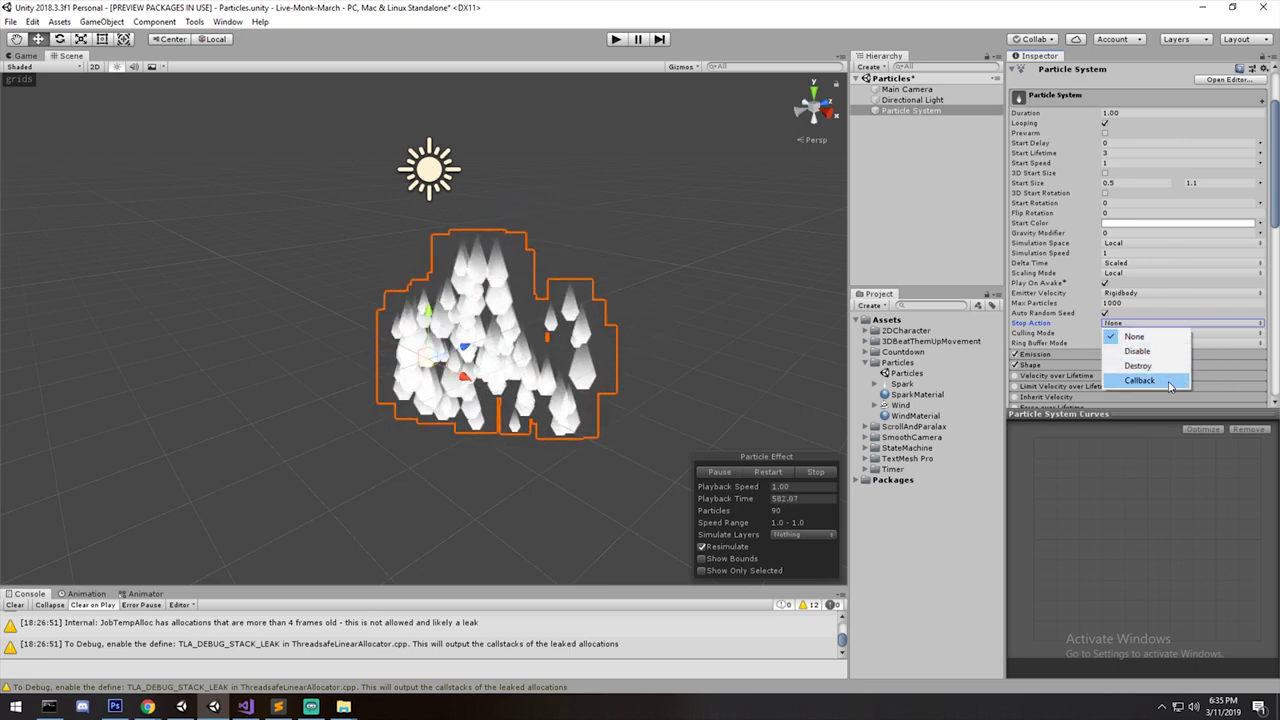
{"action": "left_click", "coordinate": [1132, 329]}
{"action": "left_click", "coordinate": [1134, 337]}
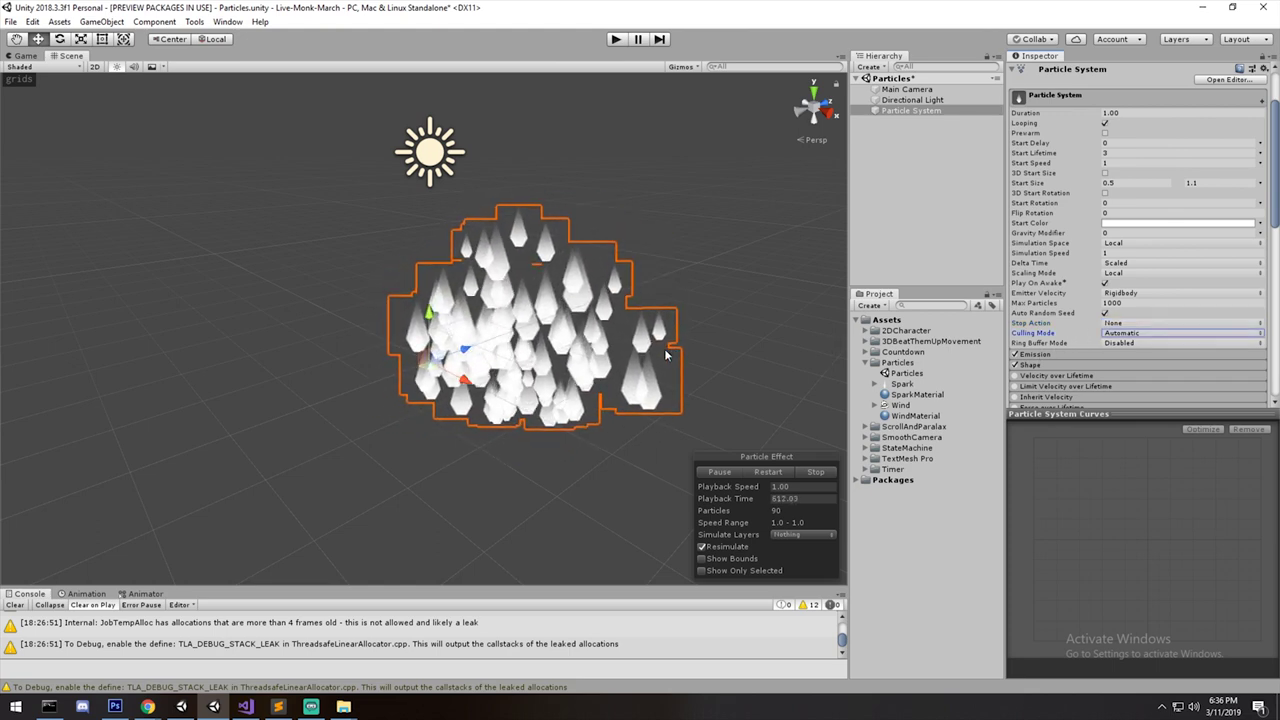
Try the Always Simulate Culling Mode on the Particle System and set it back to Automatic.
{"action": "left_click", "coordinate": [1137, 334]}
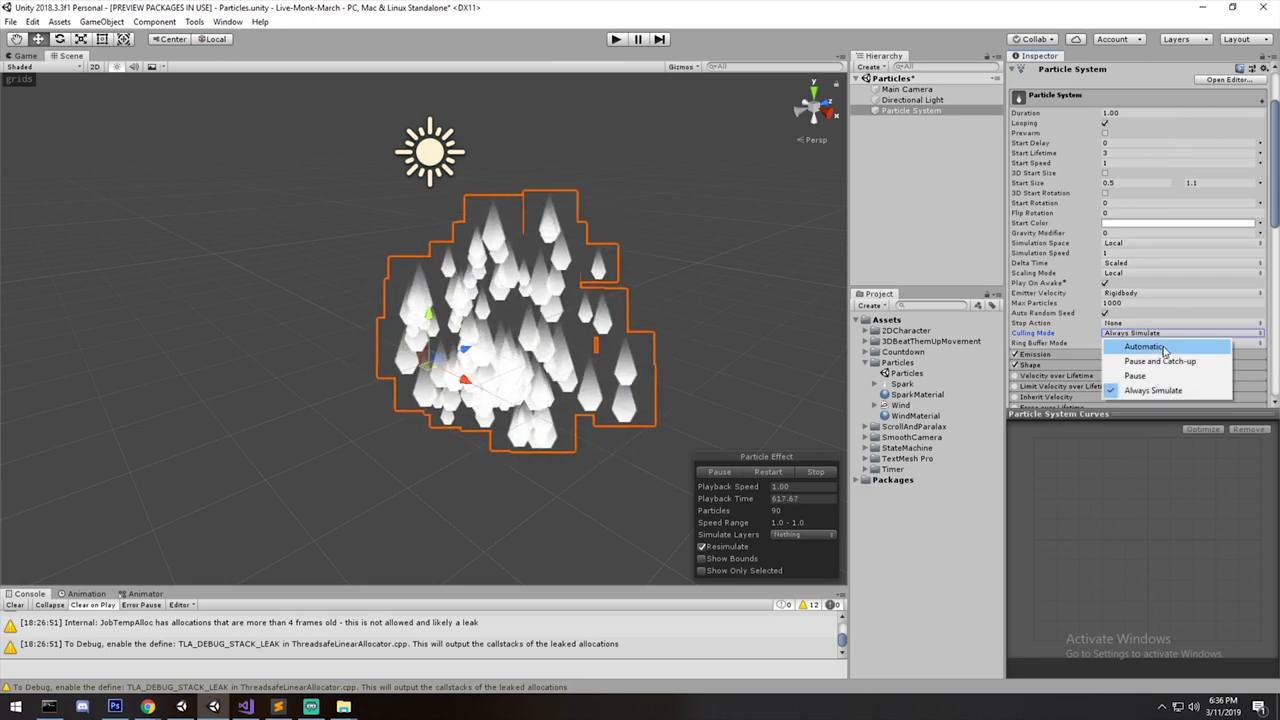
{"action": "left_click", "coordinate": [1164, 347]}
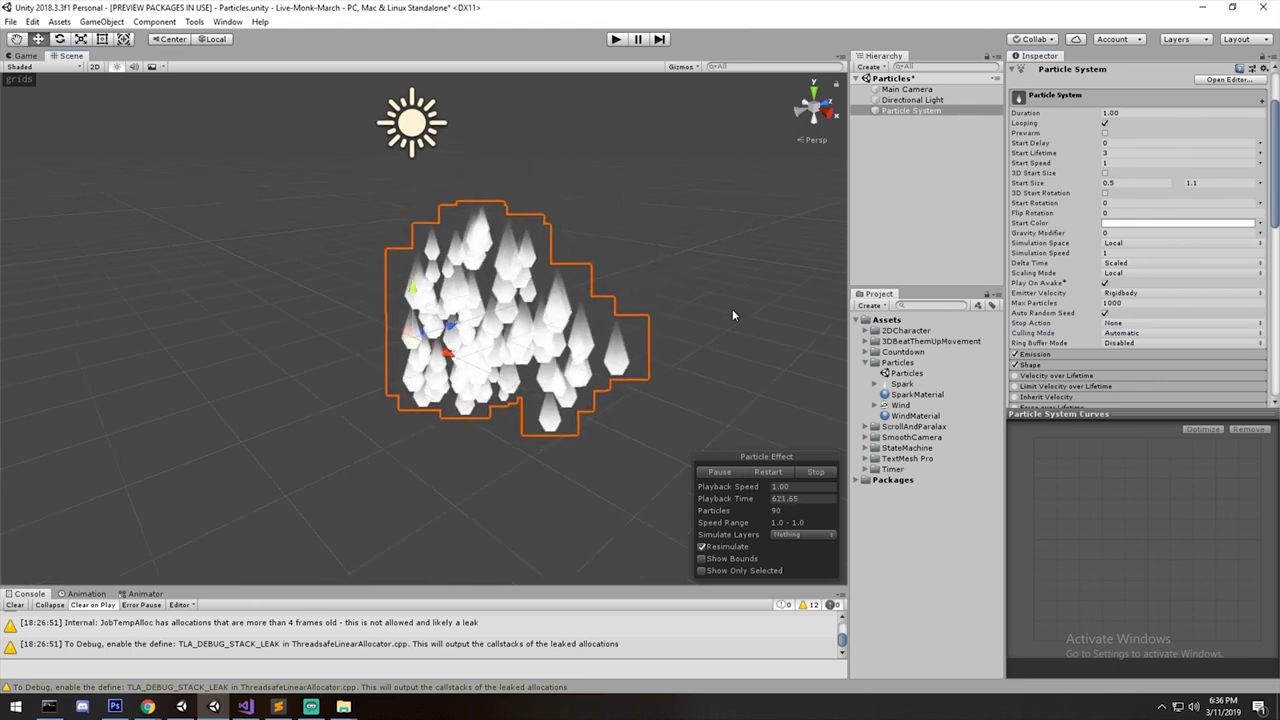
{"action": "scroll", "coordinate": [648, 127], "scroll_direction": "up", "scroll_amount": 2}
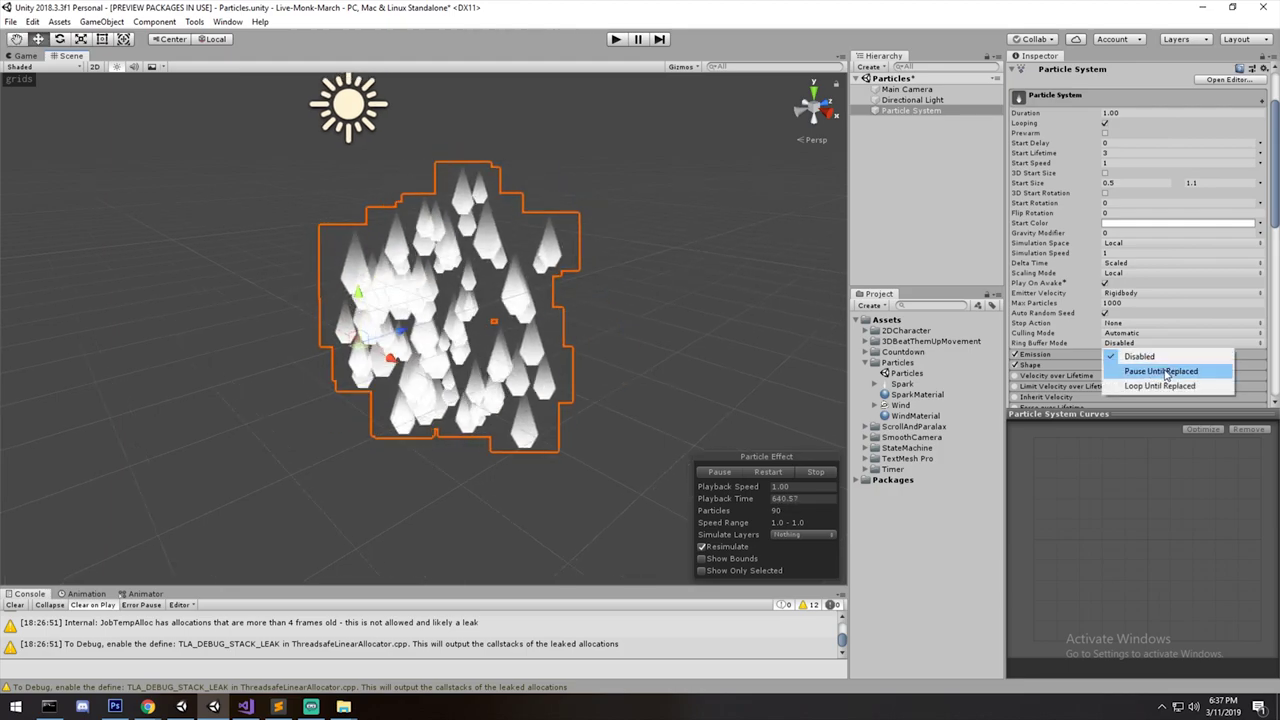
Set the Ring Buffer Mode to Pause Until Replaced and examine the spread of accumulating particles.
{"action": "left_click", "coordinate": [1162, 371]}
{"action": "scroll", "coordinate": [687, 276], "scroll_direction": "down", "scroll_amount": 3}
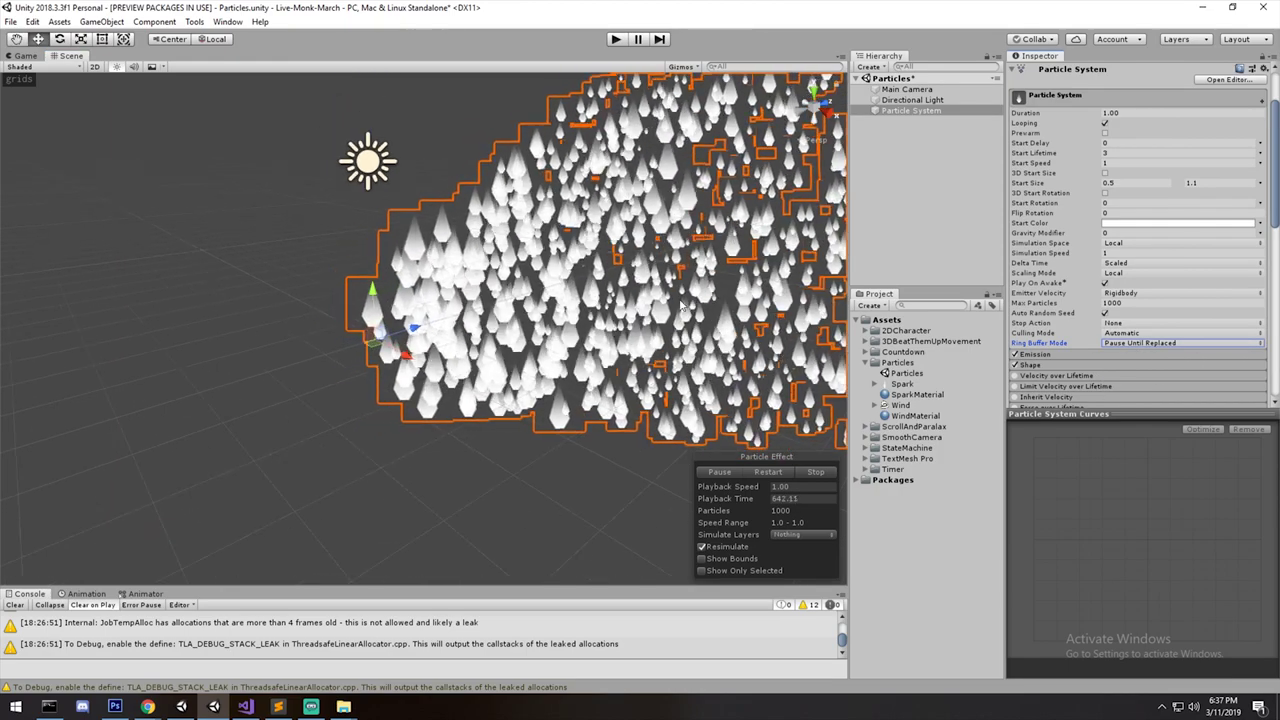
{"action": "middle_click_drag", "start_coordinate": [686, 278], "coordinate": [635, 281]}
{"action": "scroll", "coordinate": [618, 286], "scroll_direction": "down", "scroll_amount": 3}
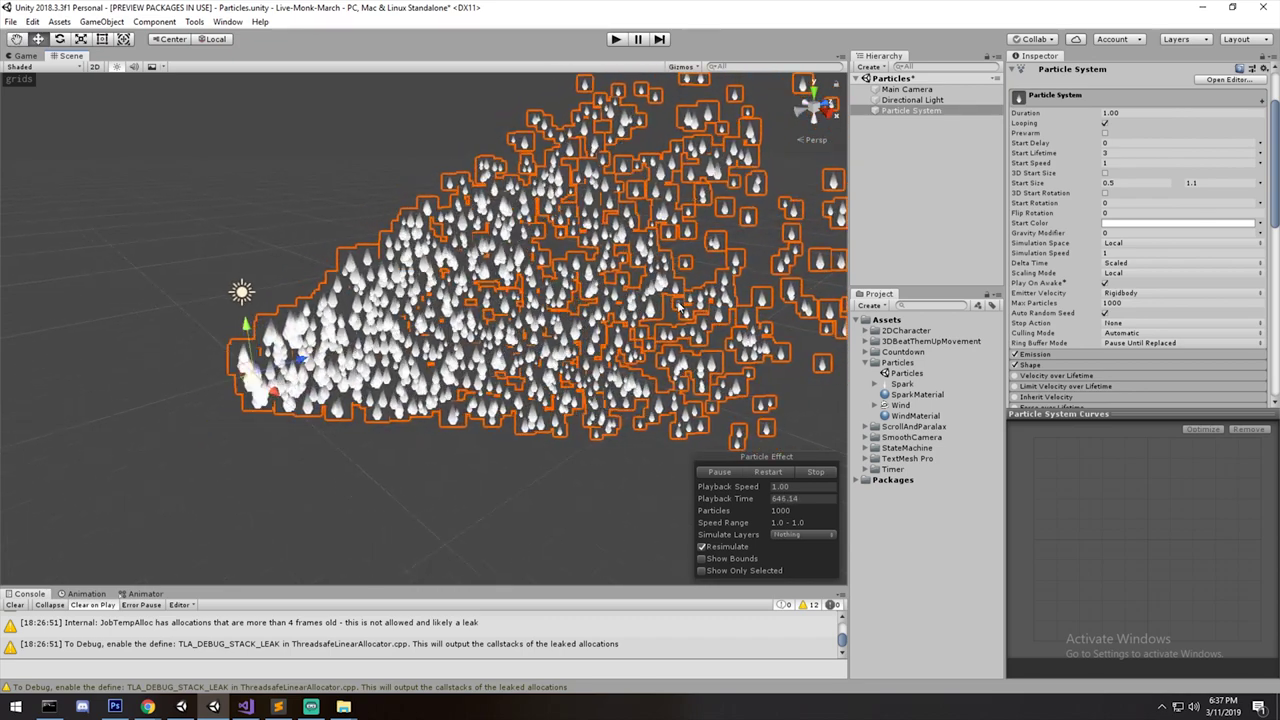
{"action": "left_click_drag", "start_coordinate": [681, 305], "coordinate": [510, 423], "text": "alt"}
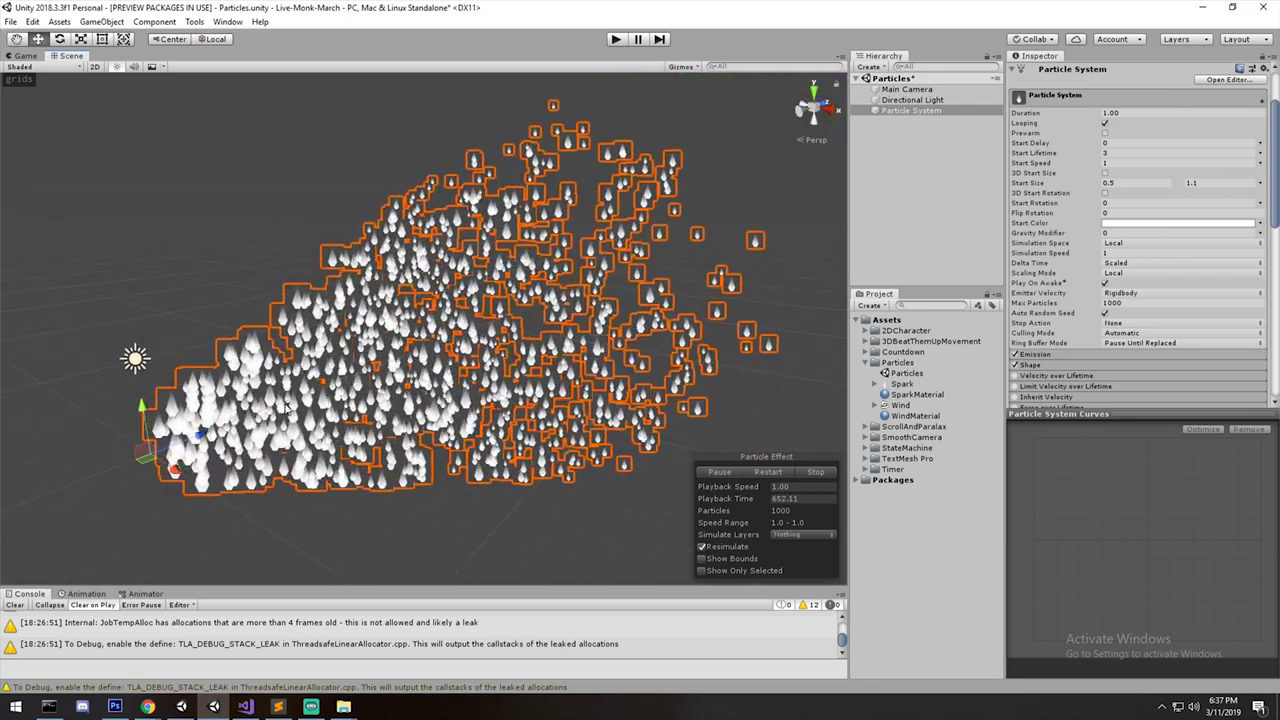
{"action": "middle_click_drag", "start_coordinate": [510, 421], "coordinate": [592, 343]}
{"action": "scroll", "coordinate": [592, 343], "scroll_direction": "up", "scroll_amount": 4}
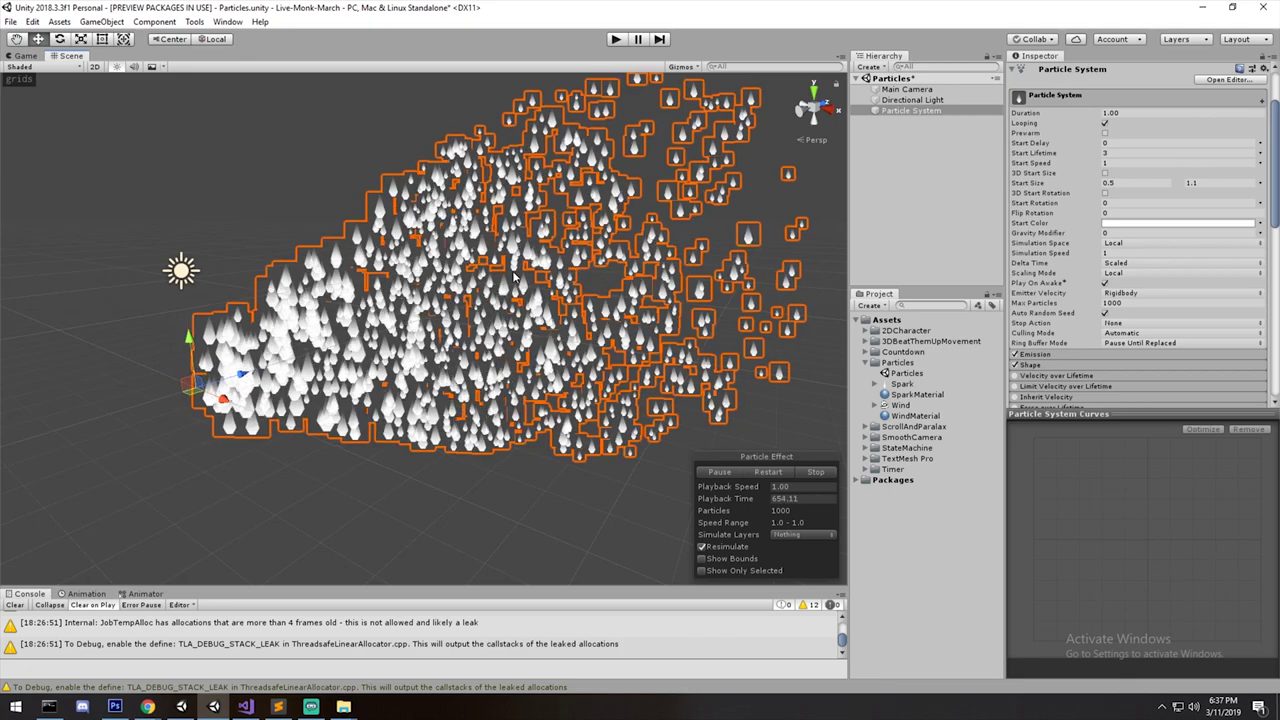
Try a Max Particles limit of 50 with the ring buffer active and raise it to 500.
{"action": "left_click", "coordinate": [1115, 303]}
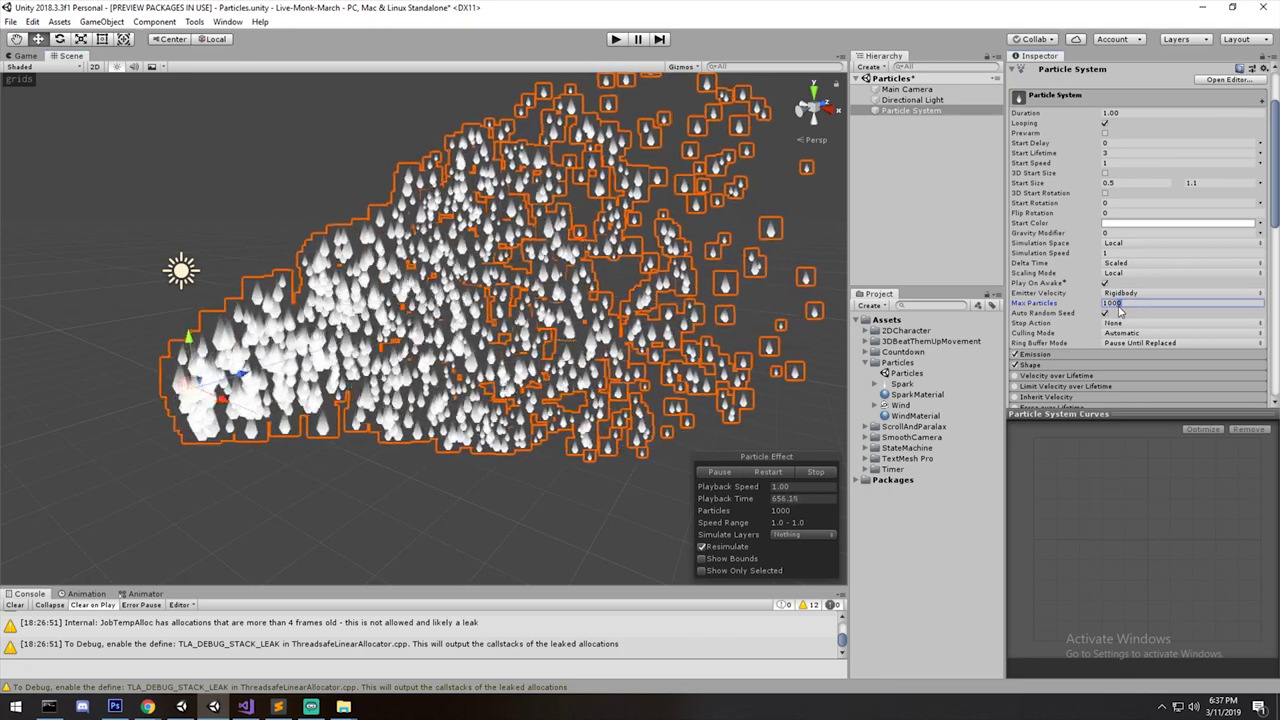
{"action": "type", "text": "50"}
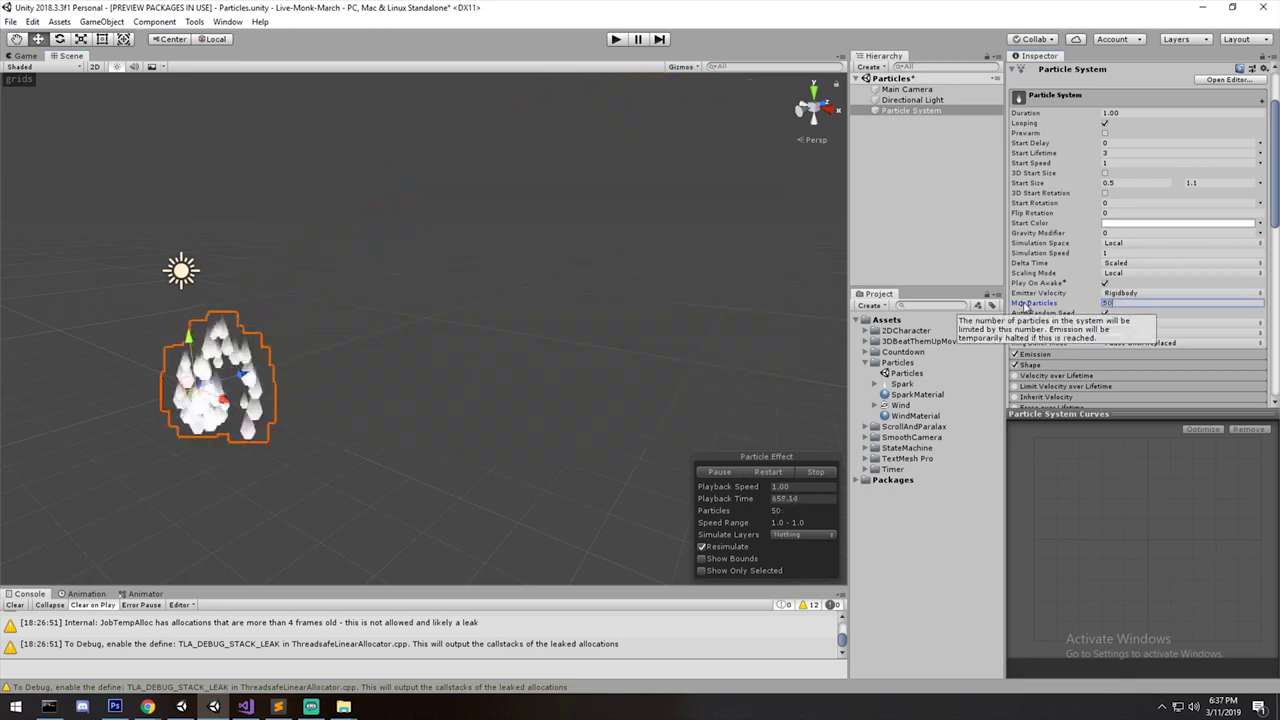
{"action": "middle_click_drag", "start_coordinate": [611, 218], "coordinate": [645, 229]}
{"action": "scroll", "coordinate": [704, 273], "scroll_direction": "up", "scroll_amount": 5}
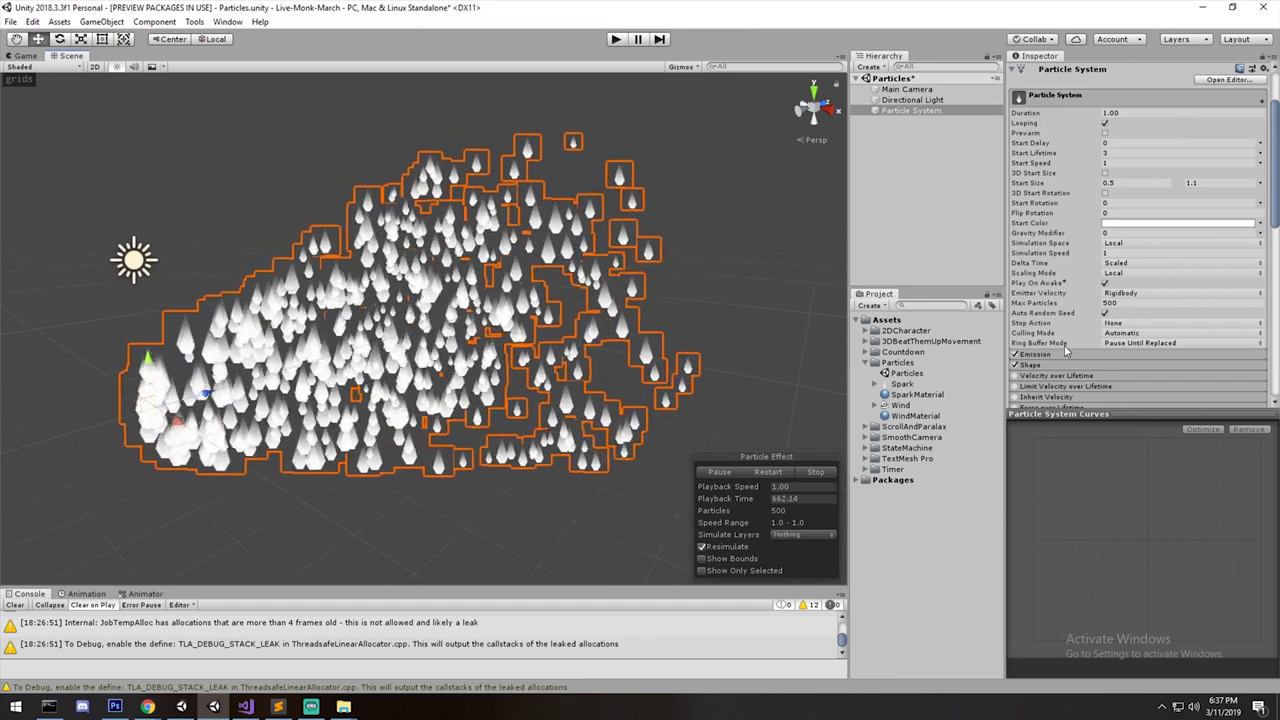
{"action": "mouse_move", "coordinate": [1066, 350]}
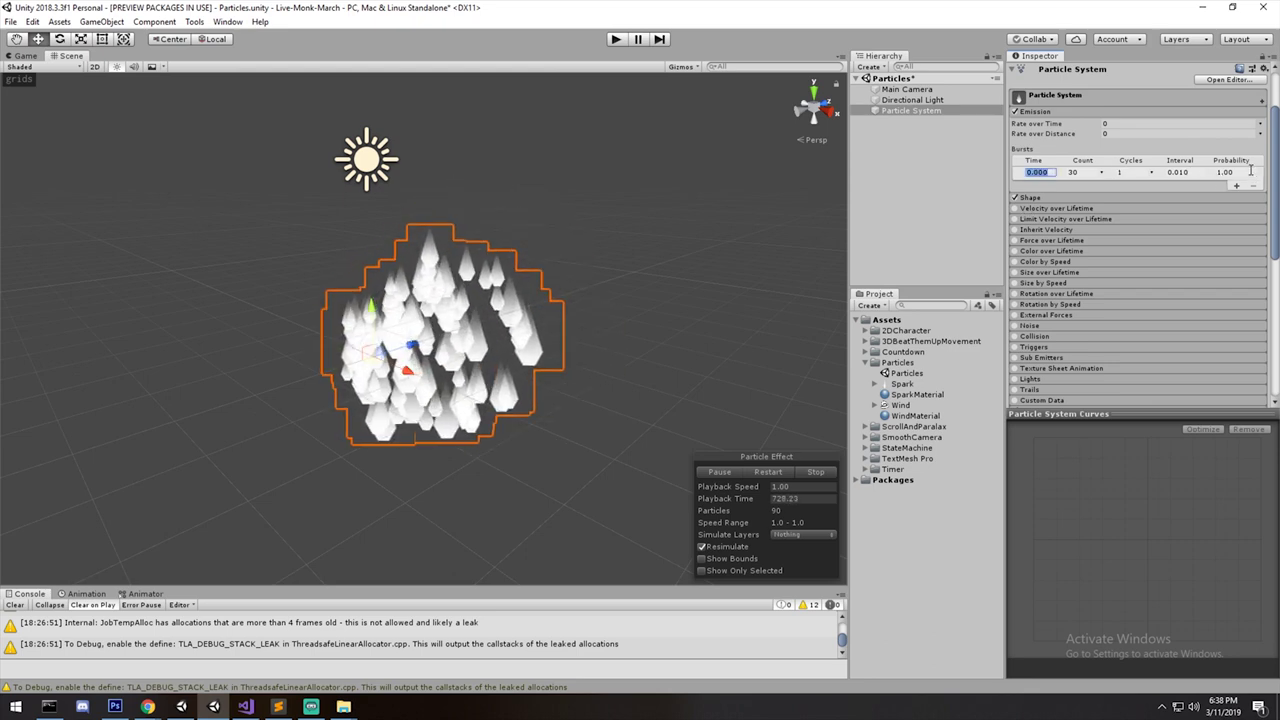
Try adding bursts in the Emission module, leave the Bursts list empty, and set Rate over Time to 8.
{"action": "left_click", "coordinate": [1236, 187]}
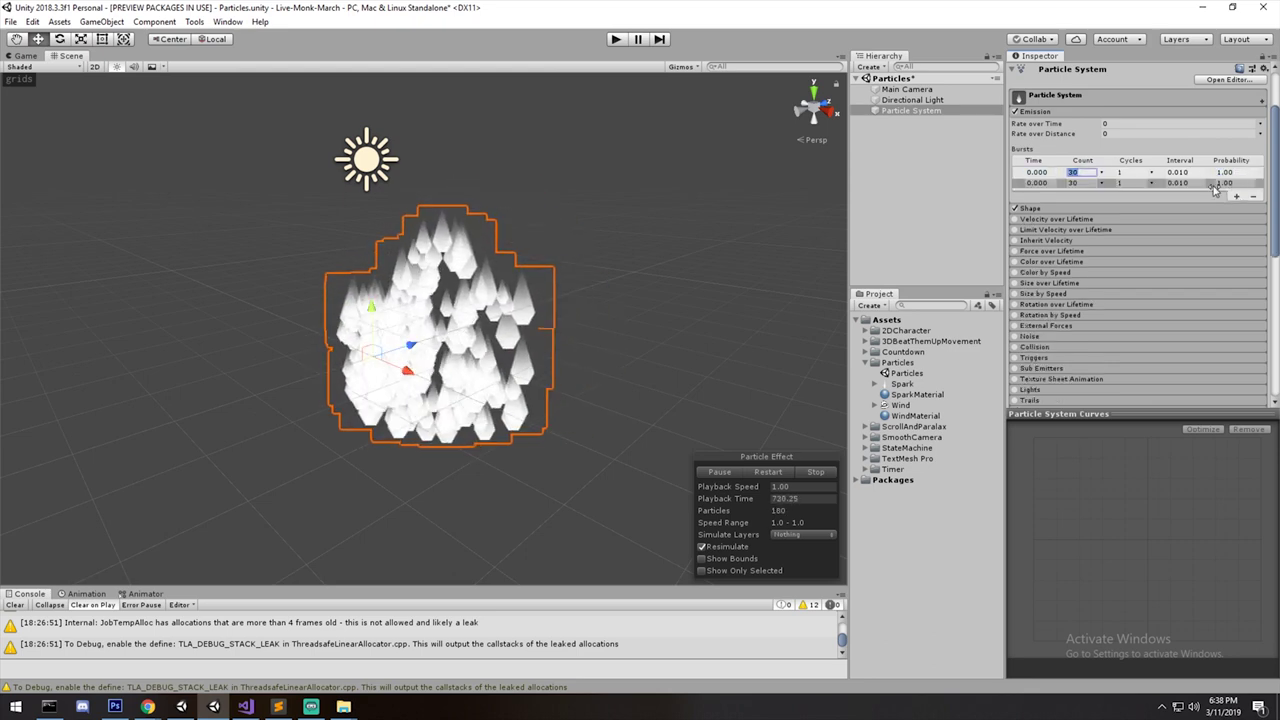
{"action": "left_click", "coordinate": [1253, 196]}
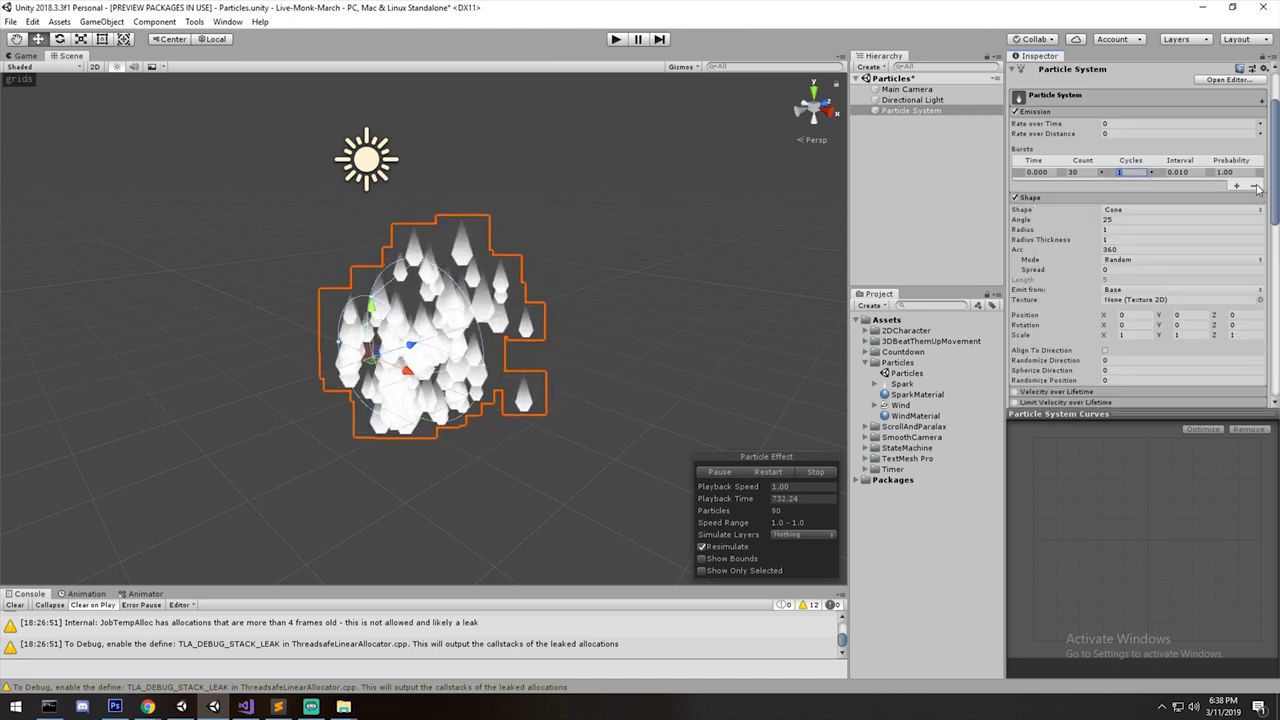
{"action": "left_click", "coordinate": [1058, 200]}
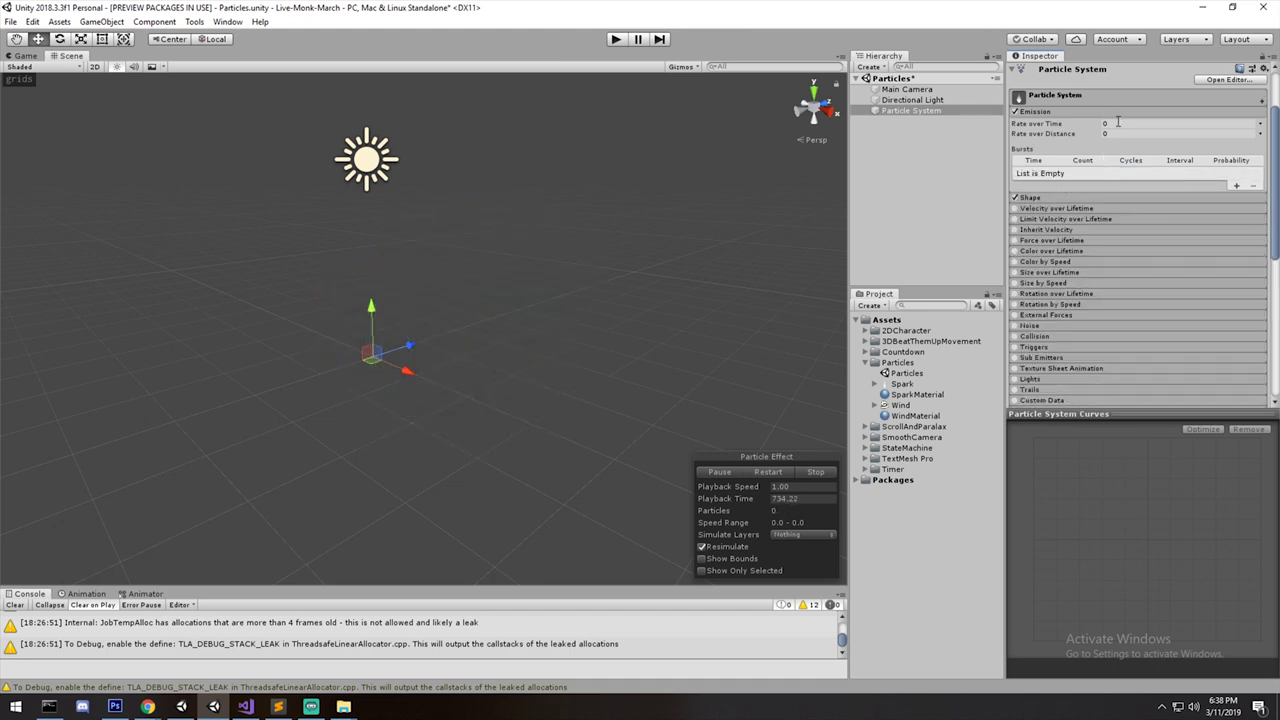
{"action": "type", "text": "8"}
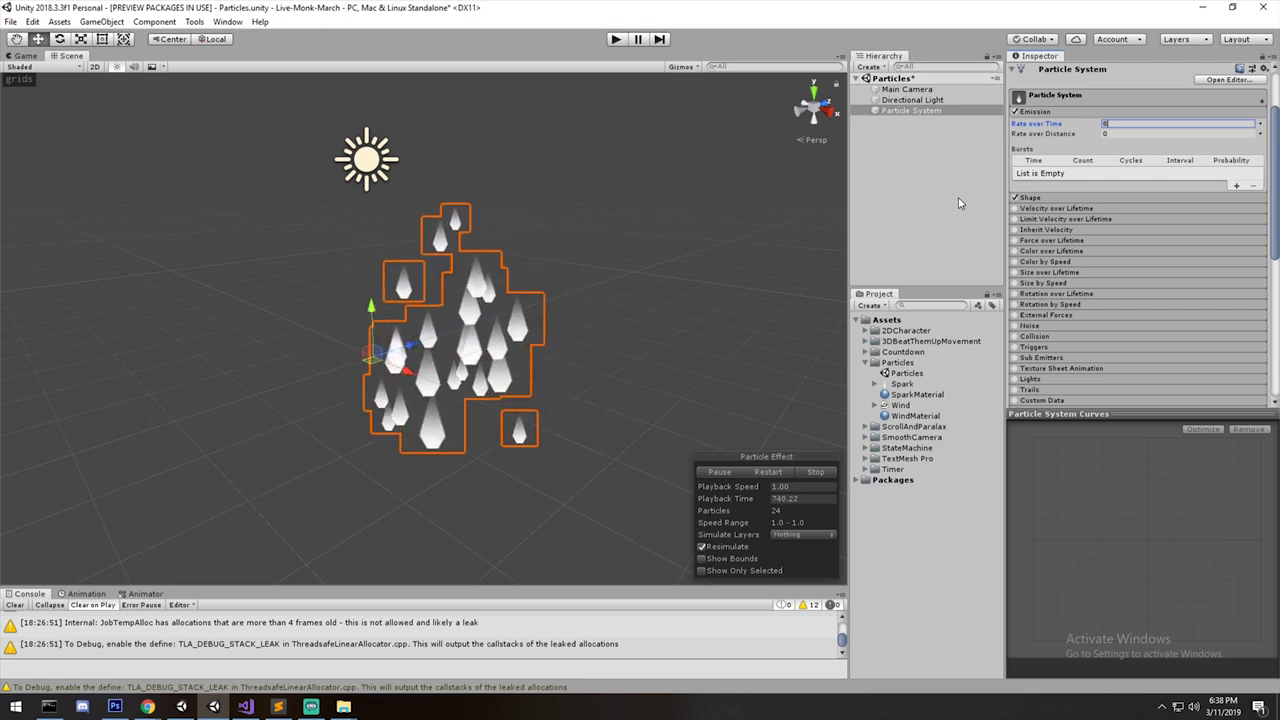
{"action": "left_click", "coordinate": [1236, 185]}
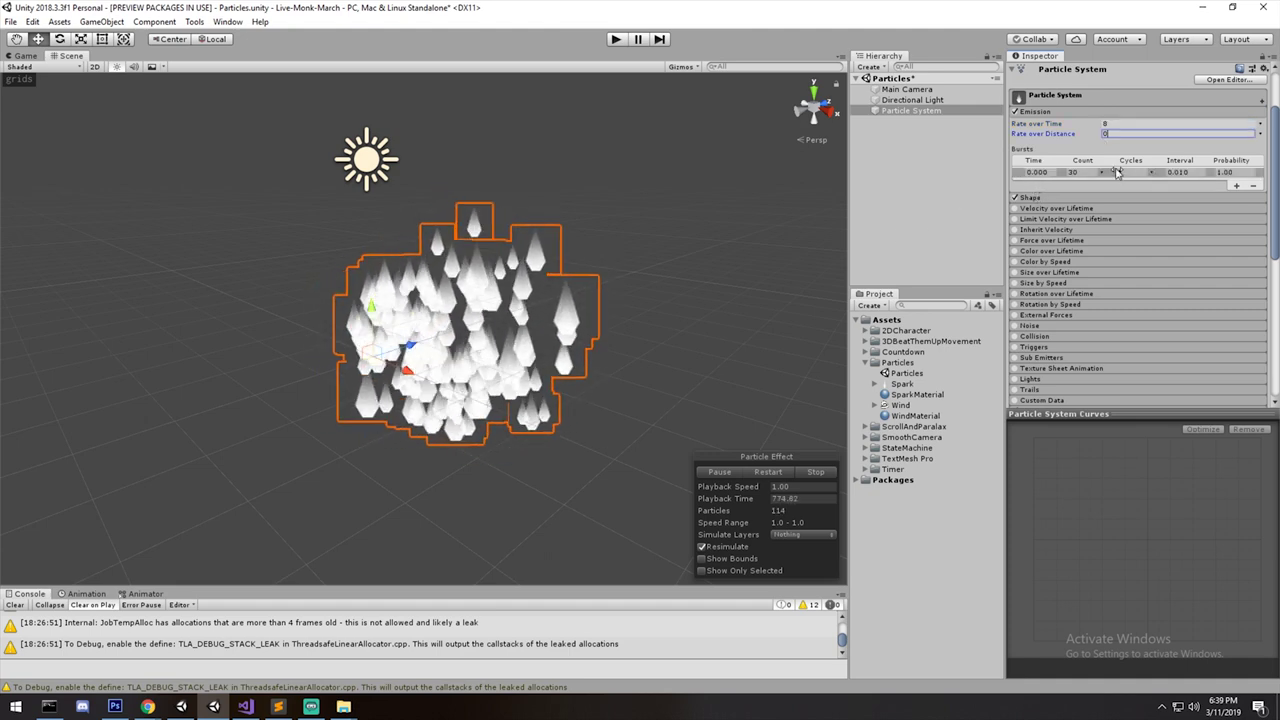
{"action": "left_click", "coordinate": [1253, 186]}
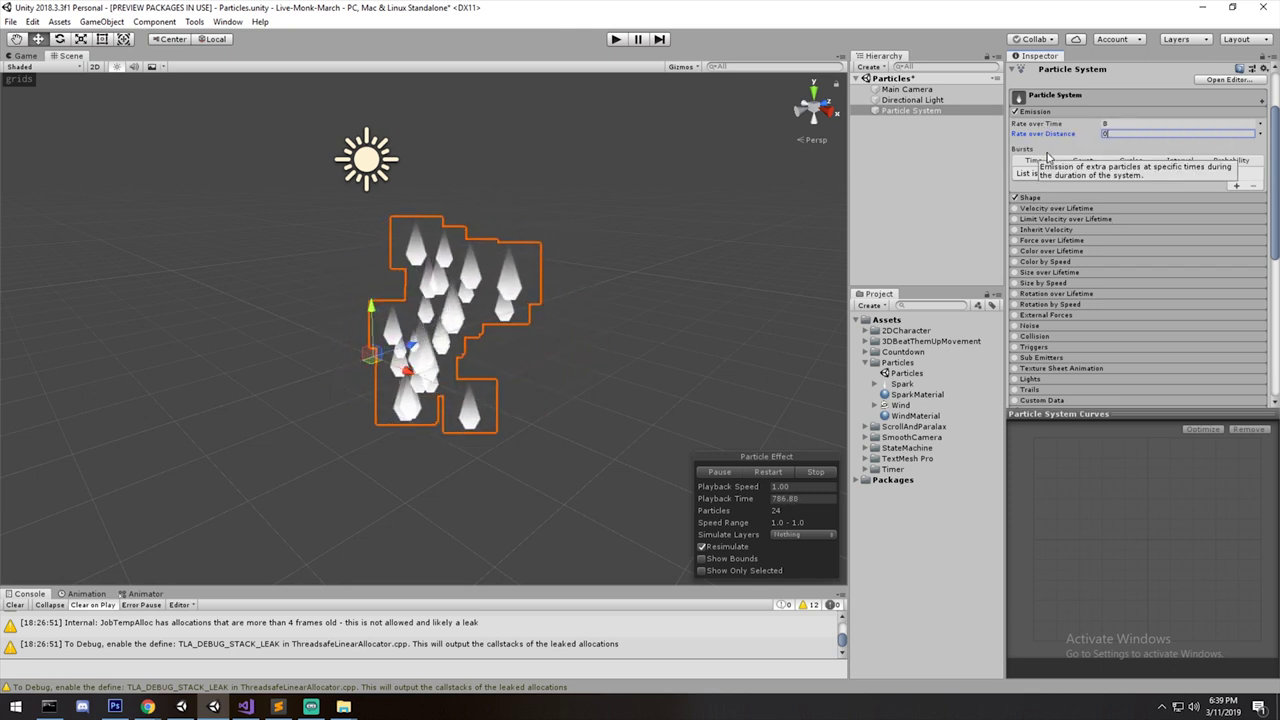
Close the Emission module, open the Shape module, and examine the cone emitter around the sparks.
{"action": "left_click", "coordinate": [1065, 111]}
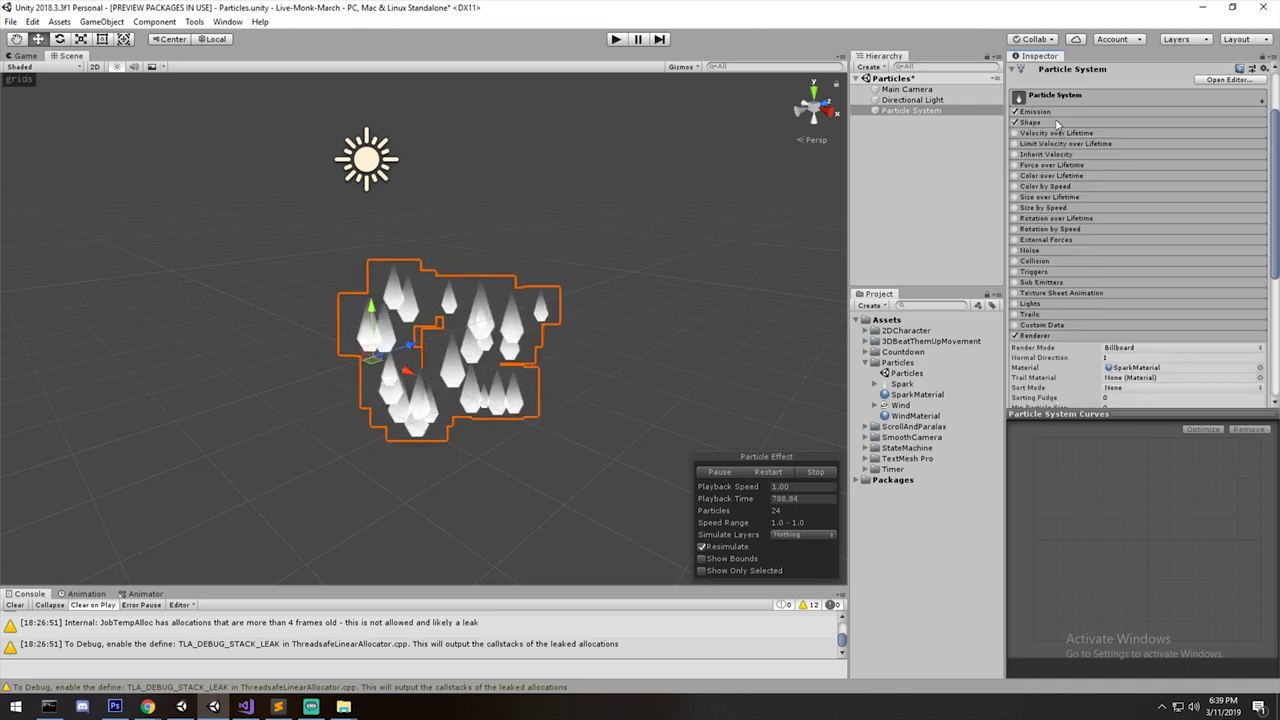
{"action": "left_click", "coordinate": [1065, 122]}
{"action": "scroll", "coordinate": [427, 280], "scroll_direction": "up", "scroll_amount": 5}
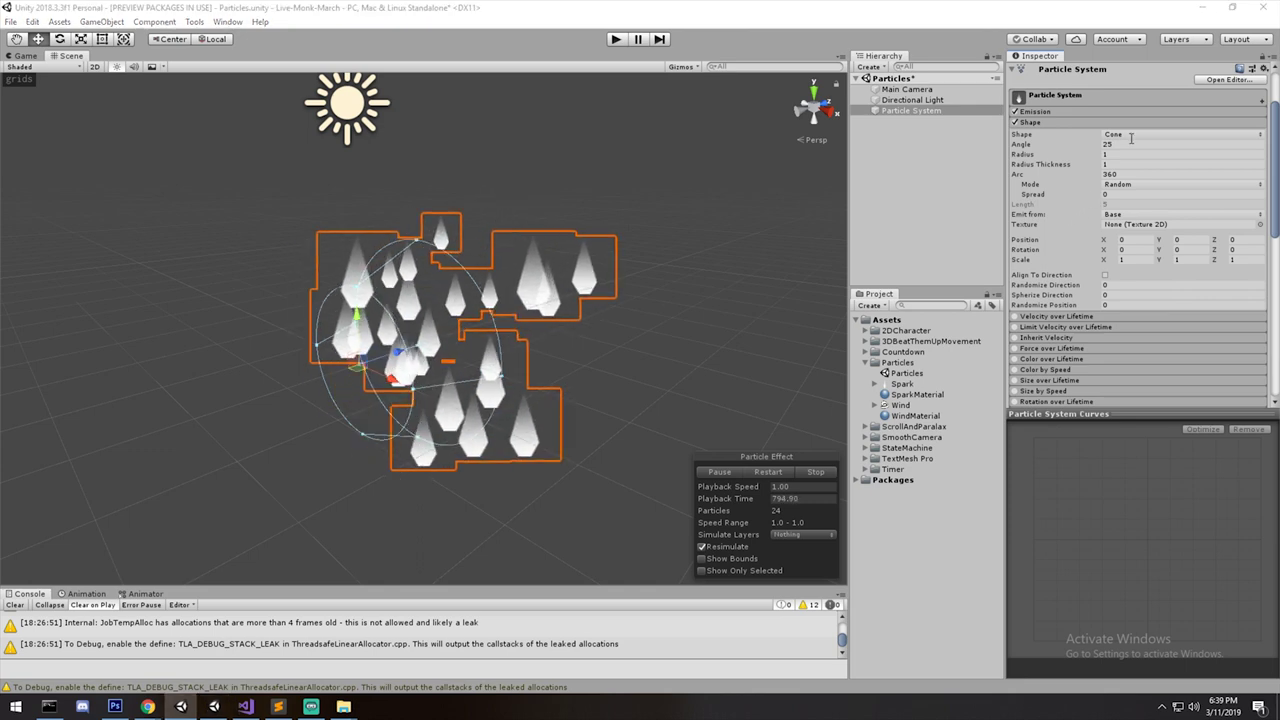
{"action": "scroll", "coordinate": [663, 398], "scroll_direction": "down", "scroll_amount": 3}
{"action": "scroll", "coordinate": [646, 382], "scroll_direction": "up", "scroll_amount": 4}
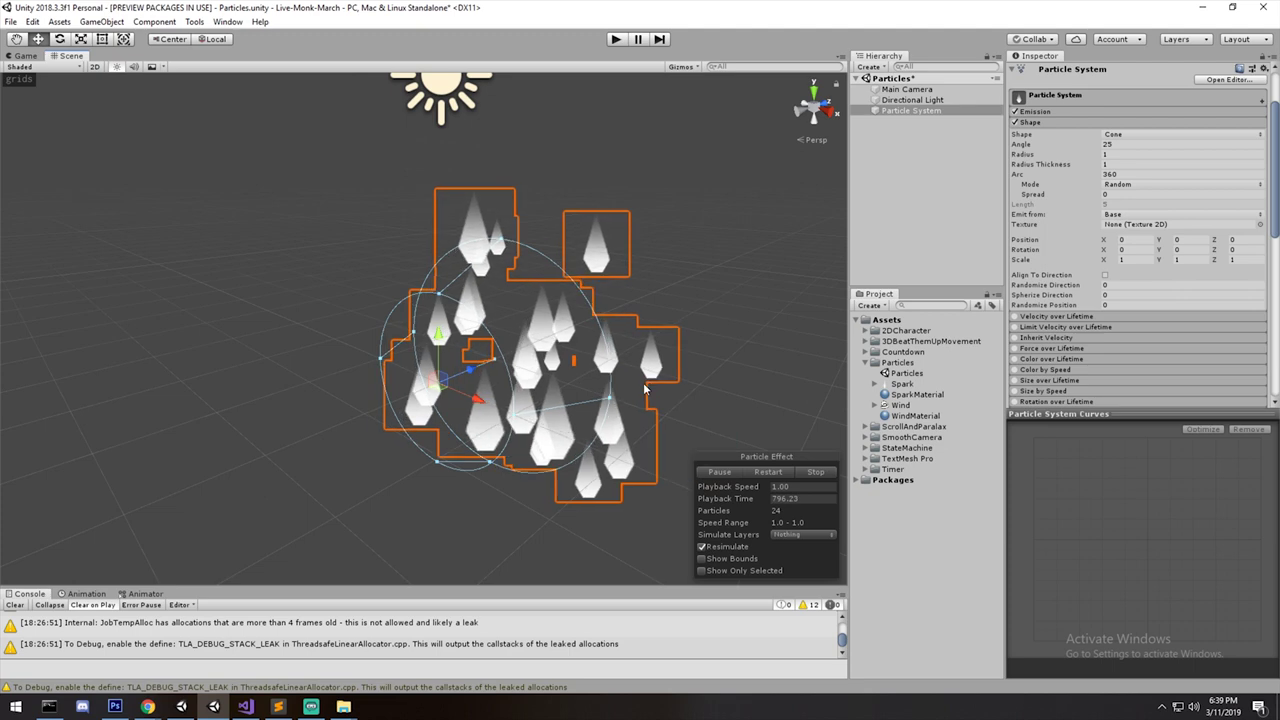
{"action": "scroll", "coordinate": [648, 383], "scroll_direction": "up", "scroll_amount": 5}
{"action": "scroll", "coordinate": [650, 375], "scroll_direction": "down", "scroll_amount": 7}
{"action": "left_click_drag", "start_coordinate": [648, 320], "coordinate": [550, 345], "text": "alt"}
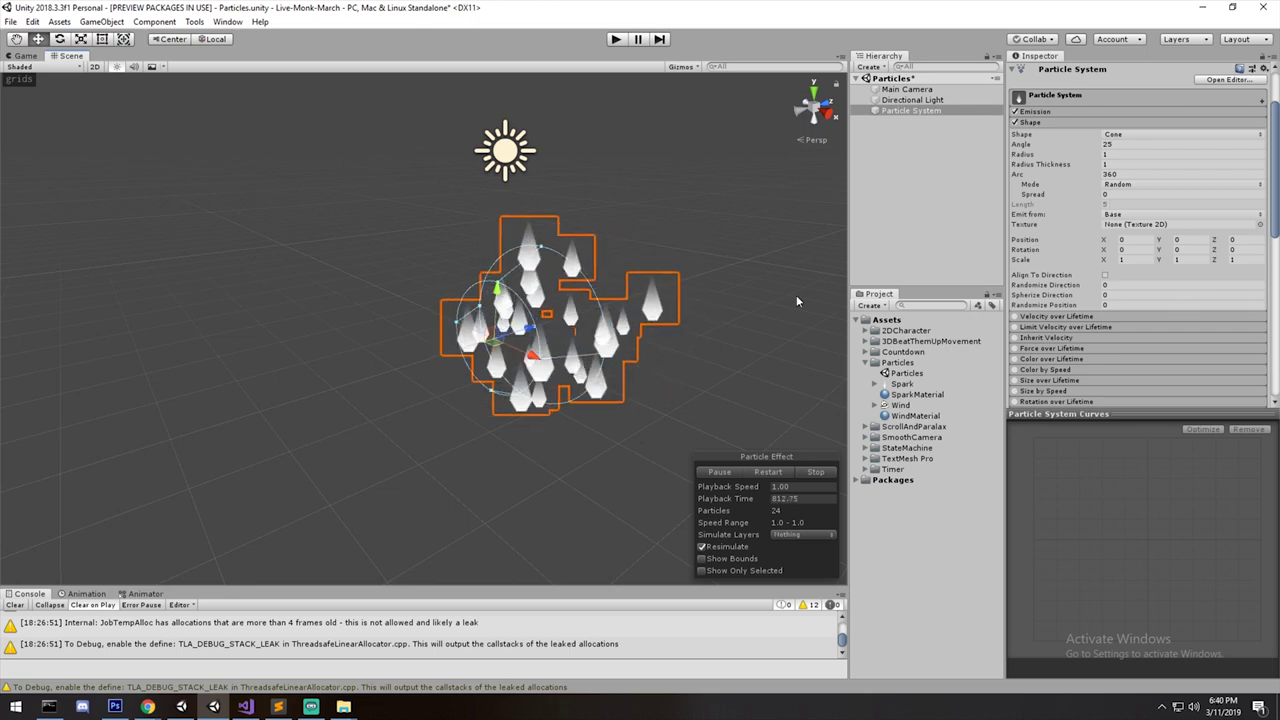
Set the cone shape's Radius Thickness to 0 and examine the emitted ring from the front.
{"action": "left_click", "coordinate": [1140, 164]}
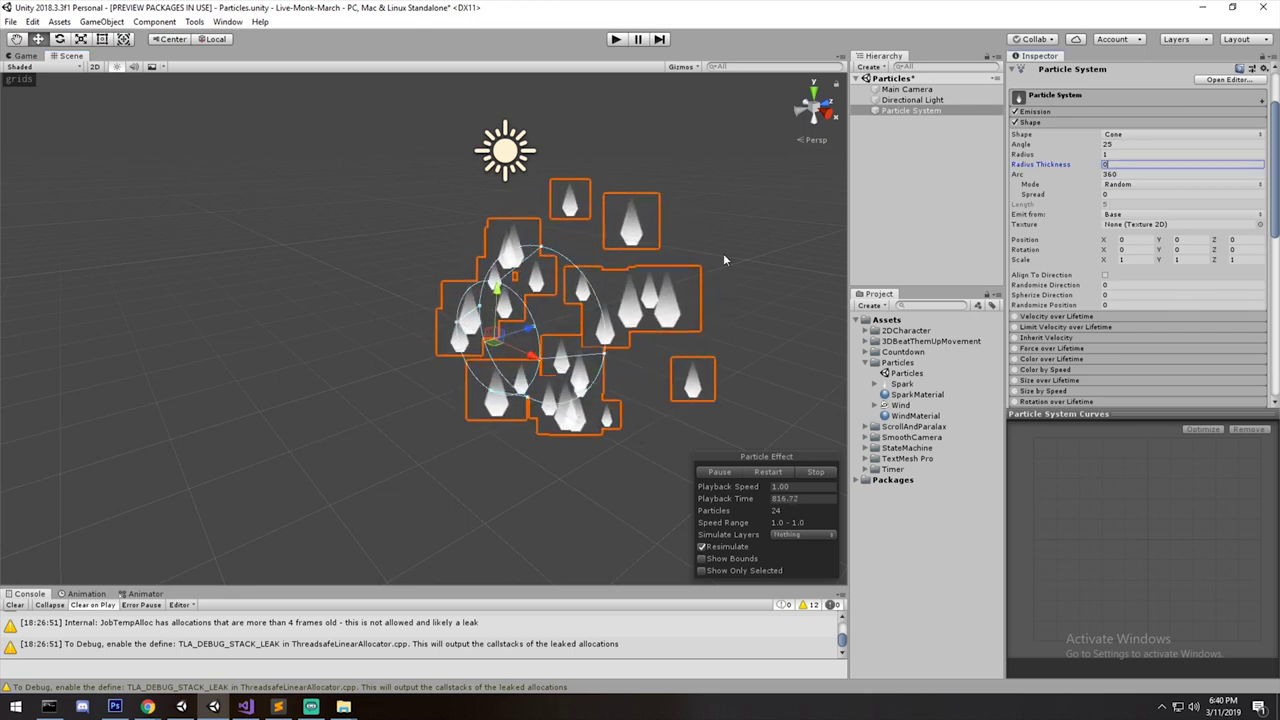
{"action": "scroll", "coordinate": [597, 313], "scroll_direction": "up", "scroll_amount": 5}
{"action": "right_click_drag", "start_coordinate": [597, 313], "coordinate": [650, 309]}
{"action": "middle_click_drag", "start_coordinate": [317, 247], "coordinate": [617, 182]}
{"action": "right_click_drag", "start_coordinate": [592, 318], "coordinate": [560, 290]}
{"action": "middle_click_drag", "start_coordinate": [560, 290], "coordinate": [553, 232]}
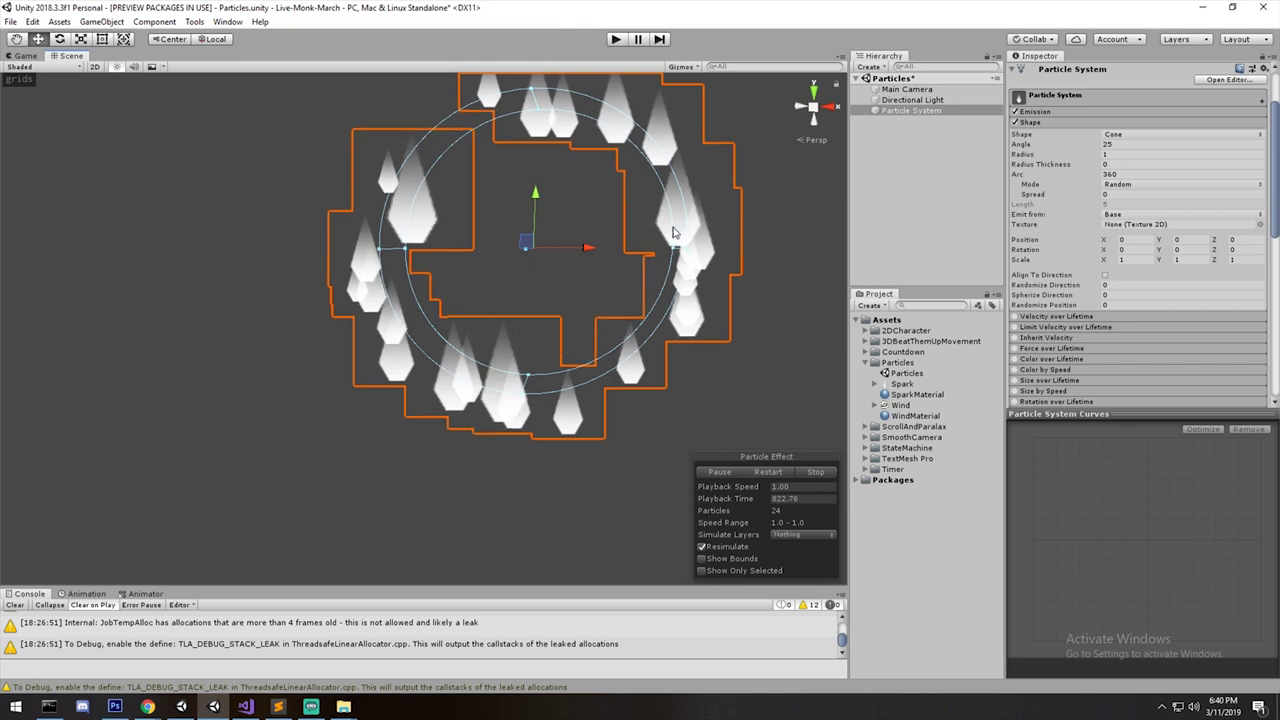
Try a Radius Thickness of 1 on the cone shape and return it to 0.
{"action": "left_click", "coordinate": [1130, 164]}
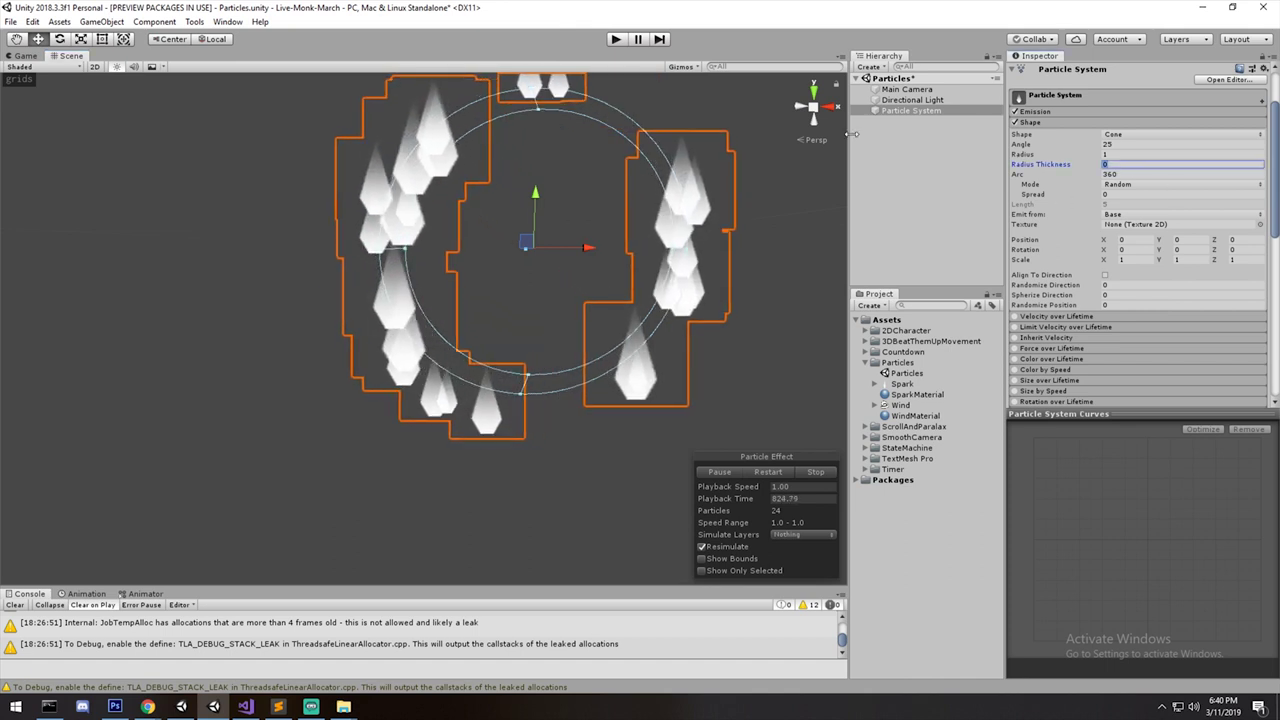
{"action": "type", "text": "1"}
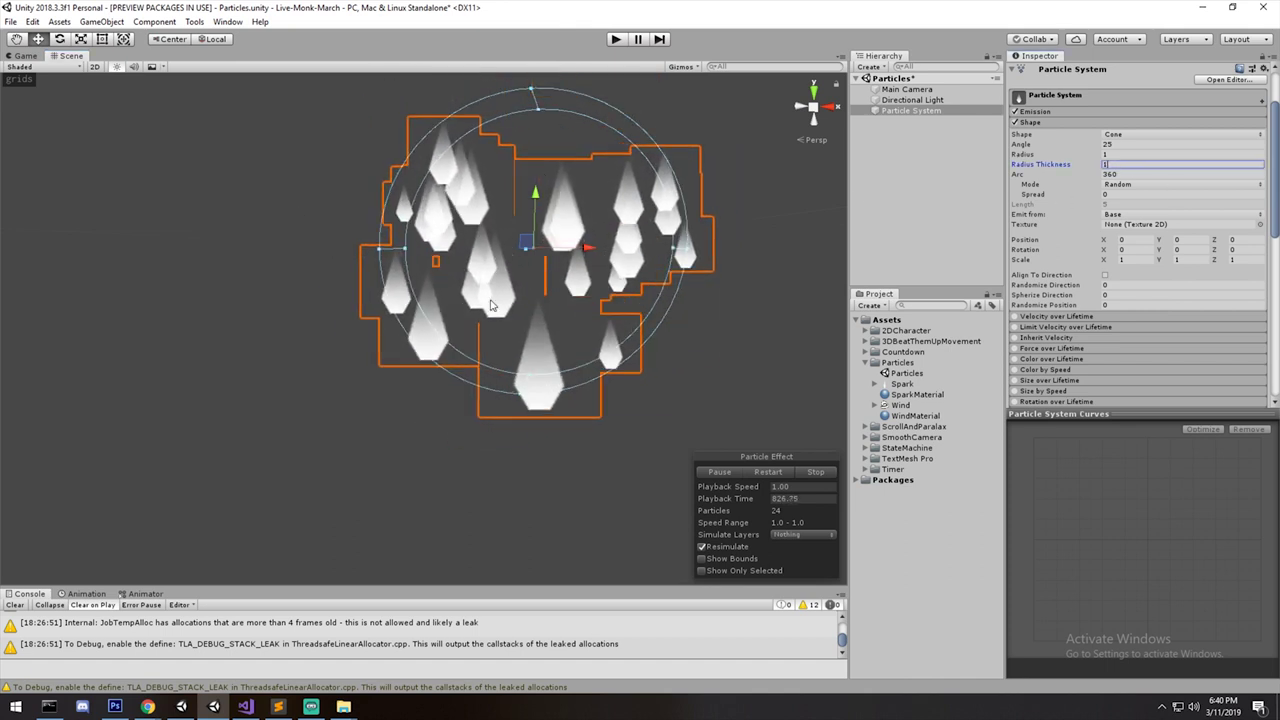
{"action": "key", "text": "BackSpace"}
{"action": "type", "text": "0"}
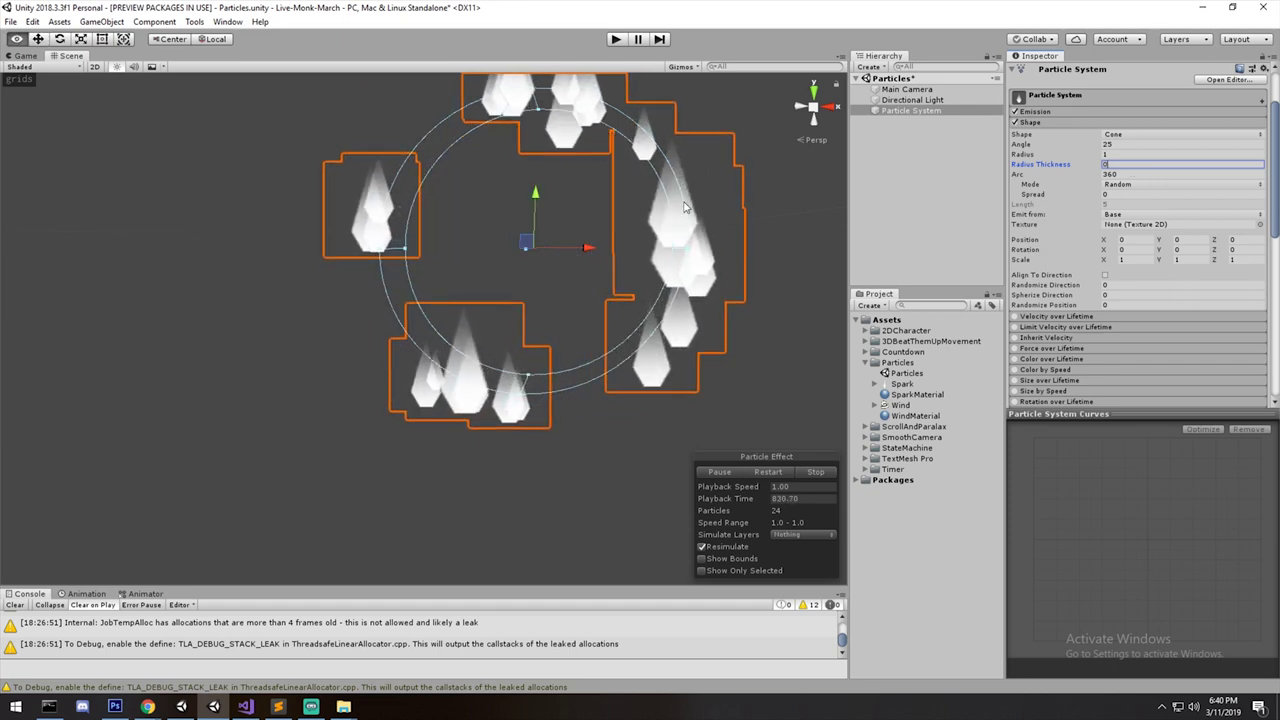
Increase the cone shape's Radius to 1.46 and set its X rotation to -90.
{"action": "left_click_drag", "start_coordinate": [686, 209], "coordinate": [686, 140], "text": "alt"}
{"action": "scroll", "coordinate": [646, 289], "scroll_direction": "down", "scroll_amount": 5}
{"action": "scroll", "coordinate": [706, 277], "scroll_direction": "up", "scroll_amount": 5}
{"action": "mouse_move", "coordinate": [1022, 158]}
{"action": "left_mouse_down"}
{"action": "mouse_move", "coordinate": [1110, 160]}
{"action": "mouse_move", "coordinate": [1006, 158]}
{"action": "left_mouse_up"}
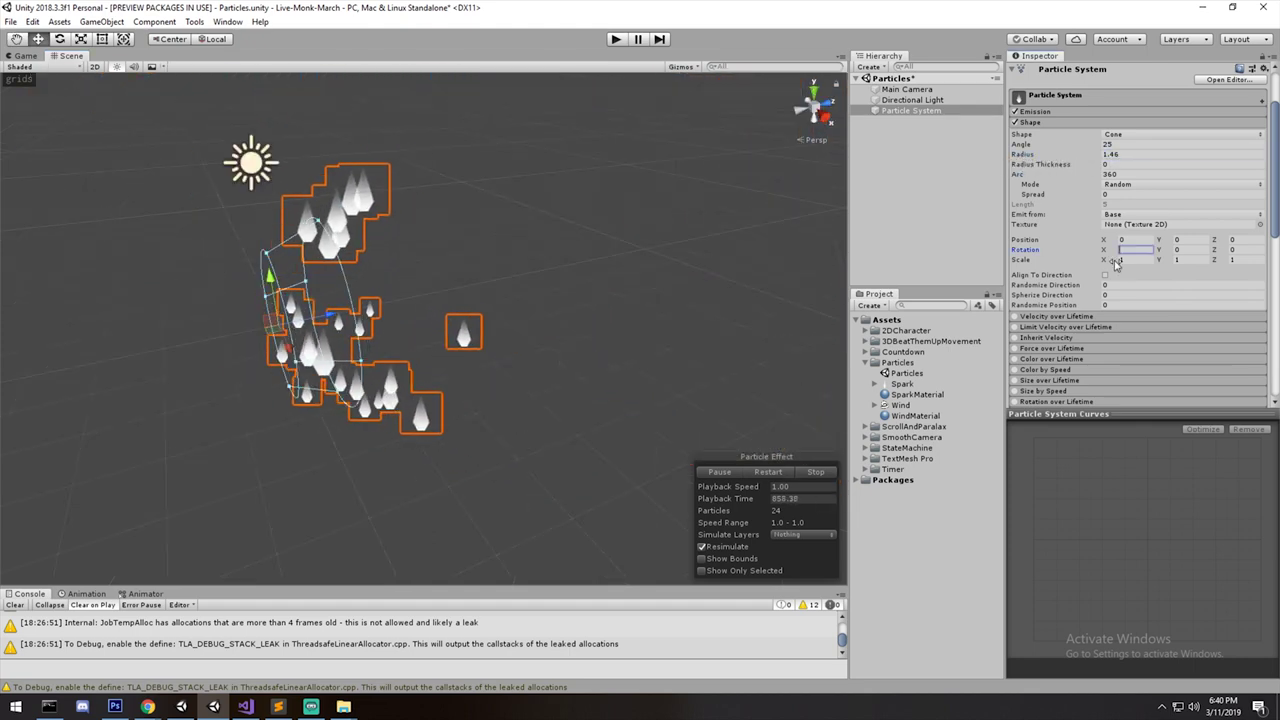
{"action": "type", "text": "-90"}
{"action": "middle_click_drag", "start_coordinate": [489, 334], "coordinate": [600, 340]}
{"action": "middle_click_drag", "start_coordinate": [440, 283], "coordinate": [478, 250]}
{"action": "scroll", "coordinate": [478, 250], "scroll_direction": "up", "scroll_amount": 3}
{"action": "left_click_drag", "start_coordinate": [478, 250], "coordinate": [310, 212], "text": "alt"}
{"action": "middle_click_drag", "start_coordinate": [477, 213], "coordinate": [545, 232]}
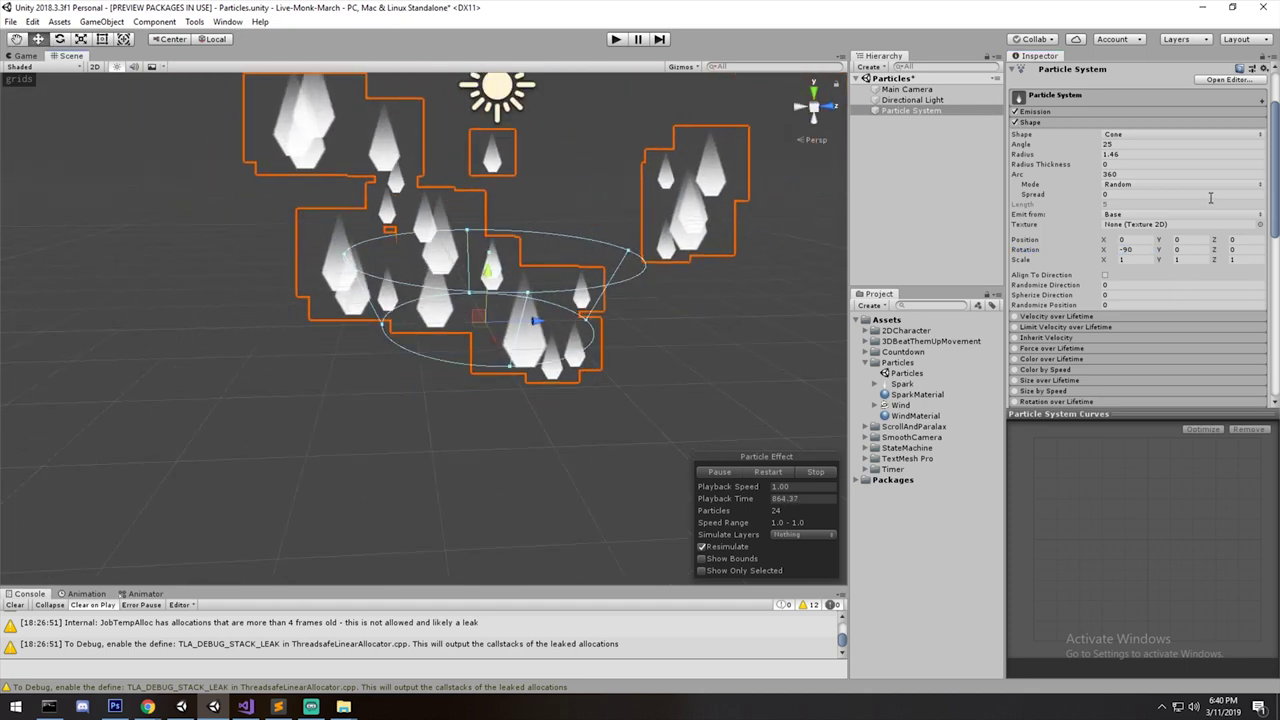
Set the particles' Start Speed to 0 and collapse the main module.
{"action": "scroll", "coordinate": [1117, 233], "scroll_direction": "up", "scroll_amount": 10}
{"action": "left_click", "coordinate": [1110, 243]}
{"action": "type", "text": "0"}
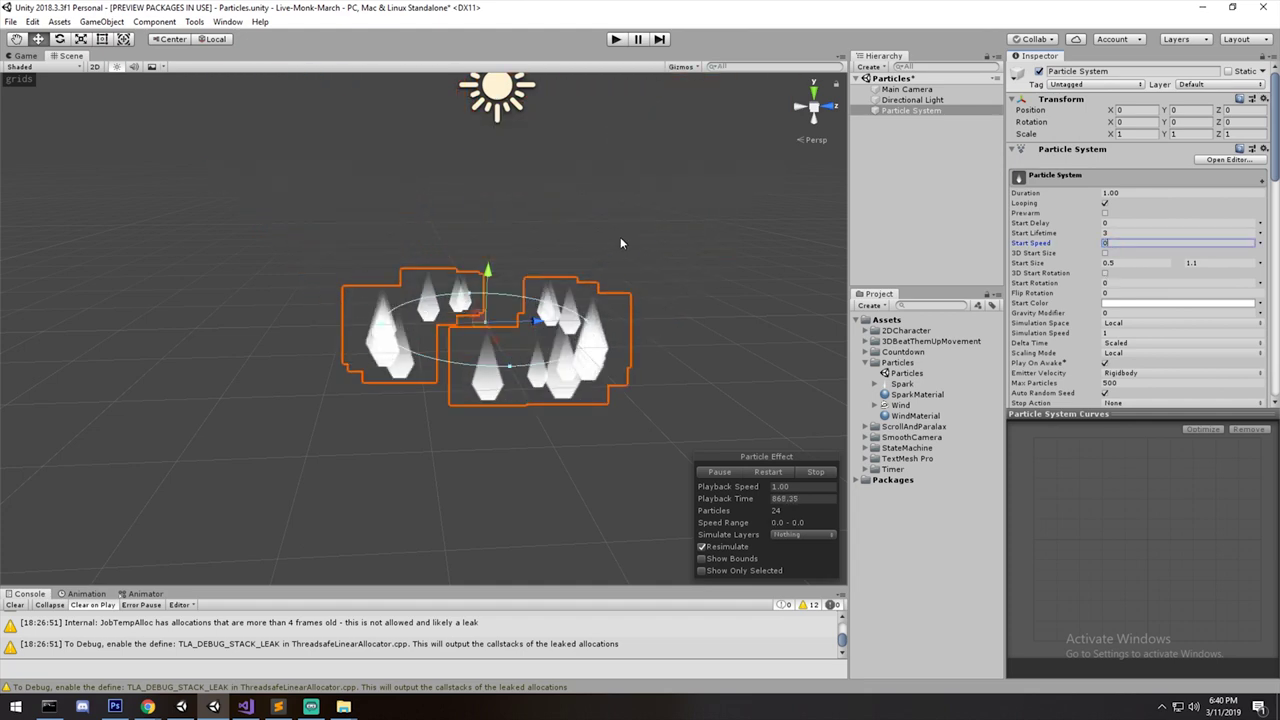
{"action": "middle_click_drag", "start_coordinate": [620, 238], "coordinate": [612, 260]}
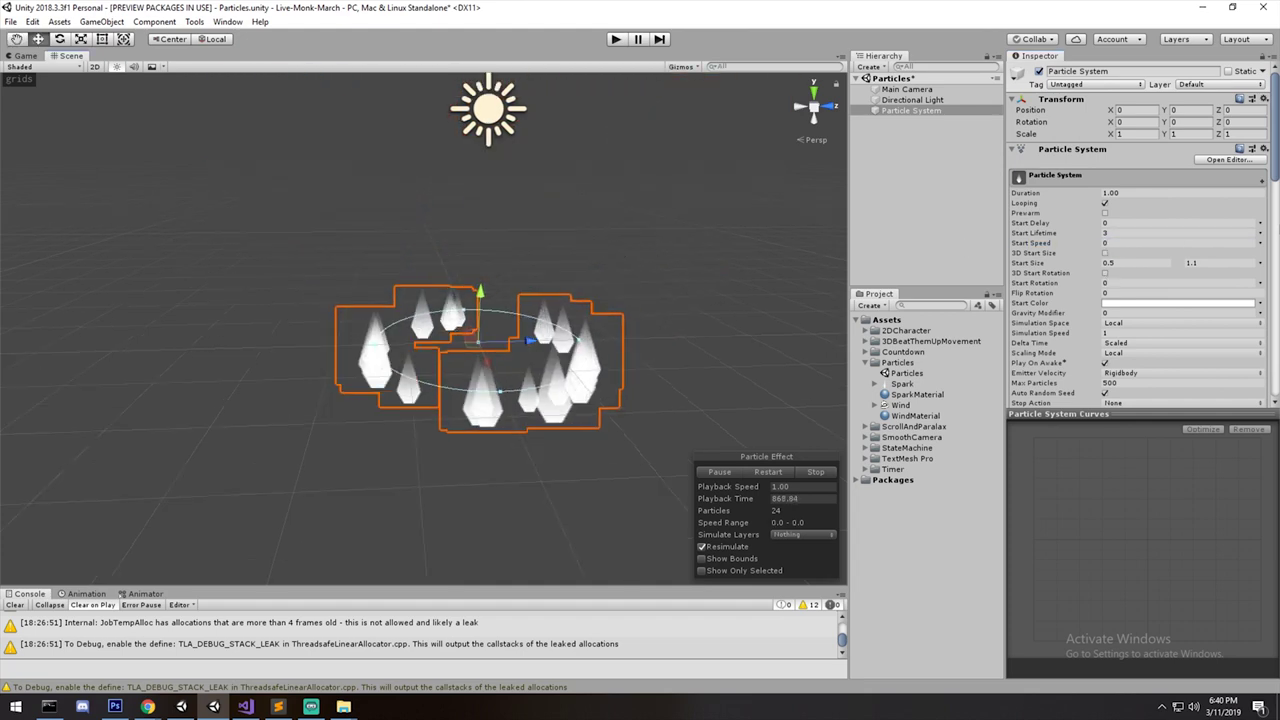
{"action": "left_click", "coordinate": [1125, 243]}
{"action": "left_click", "coordinate": [1053, 177]}
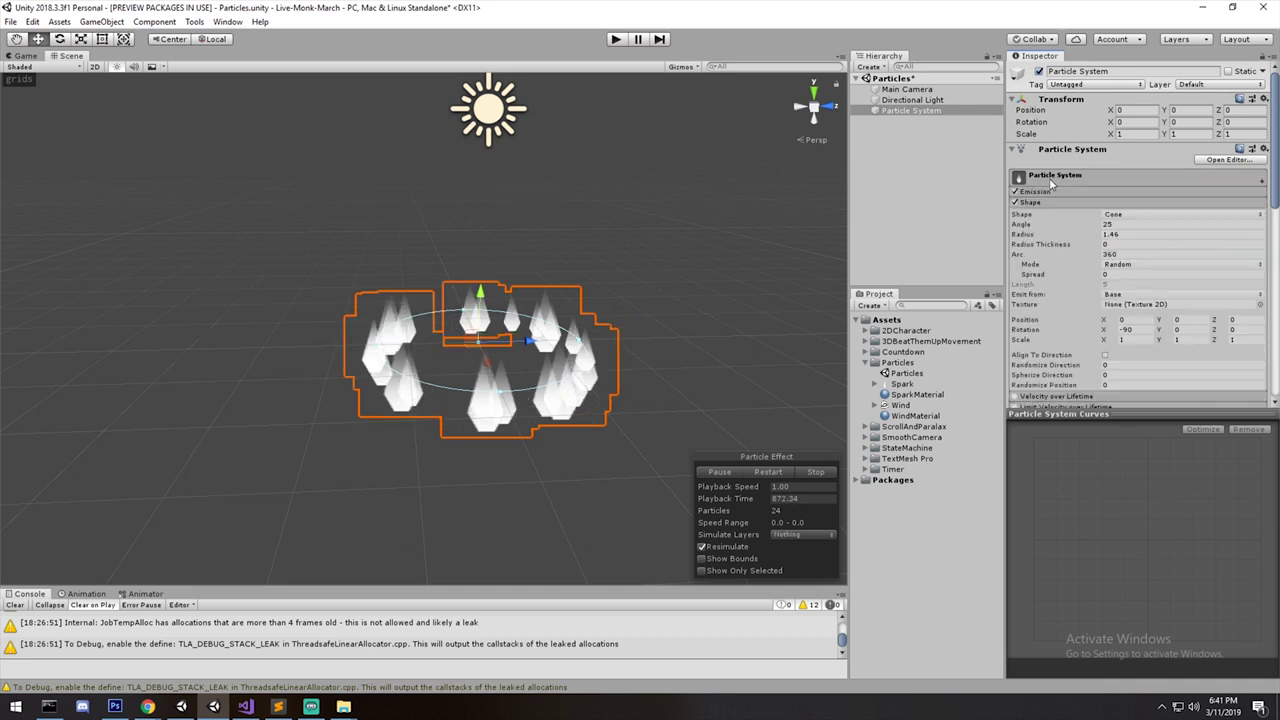
Compare the Loop and Ping-Pong arc modes on the emitter ring and keep the mode on Loop.
{"action": "left_click_drag", "start_coordinate": [593, 295], "coordinate": [636, 386], "text": "alt"}
{"action": "middle_click_drag", "start_coordinate": [612, 297], "coordinate": [624, 339]}
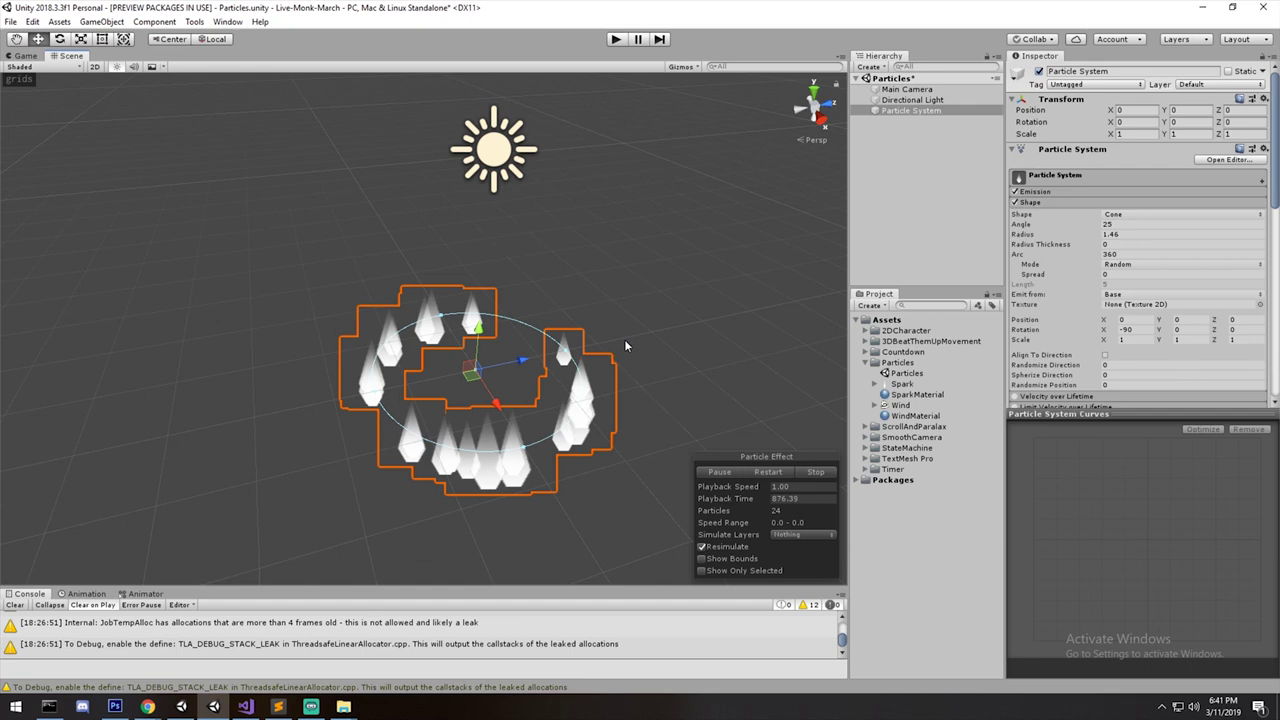
{"action": "scroll", "coordinate": [624, 339], "scroll_direction": "up", "scroll_amount": 3}
{"action": "middle_click_drag", "start_coordinate": [594, 392], "coordinate": [594, 342]}
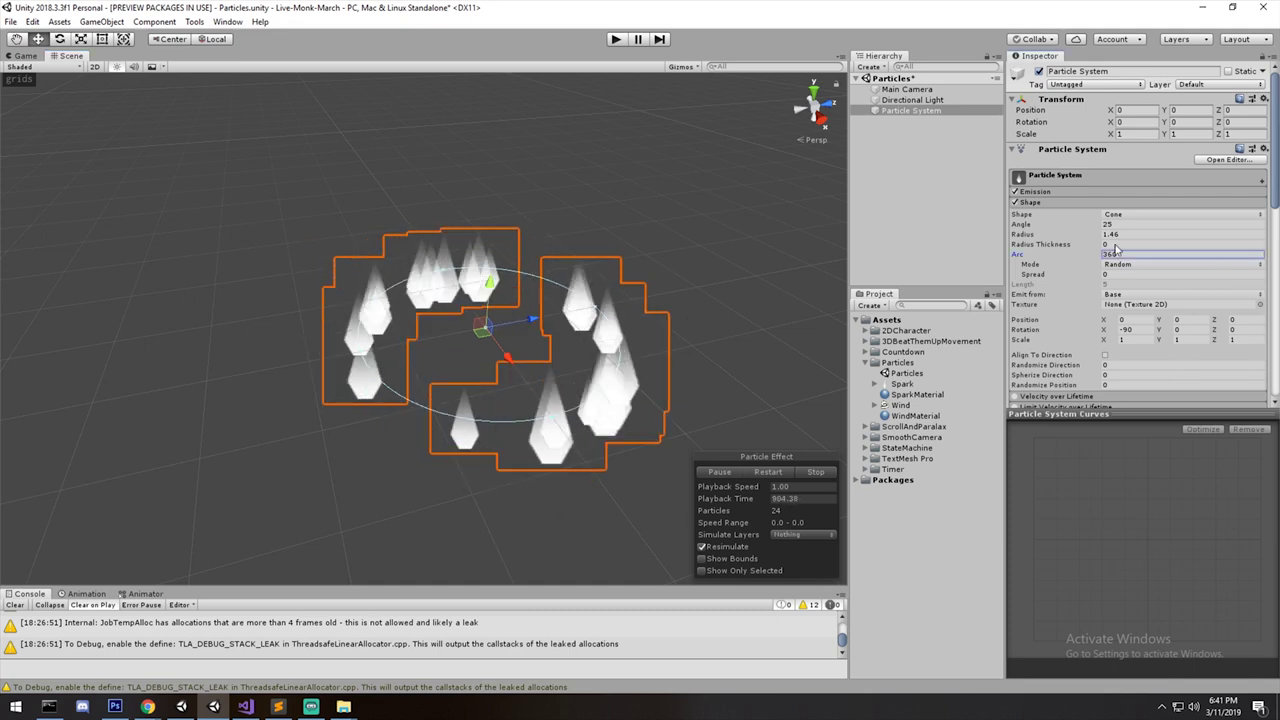
{"action": "left_click", "coordinate": [1121, 265]}
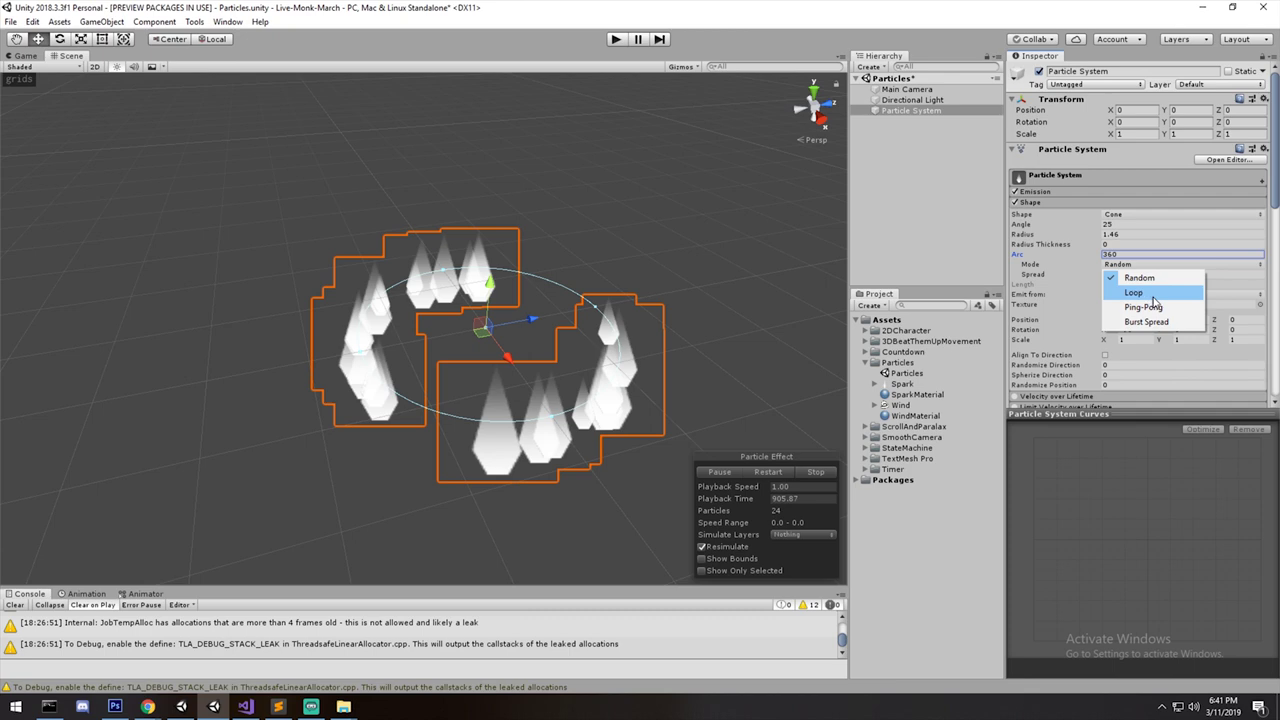
{"action": "left_click", "coordinate": [1140, 293]}
{"action": "left_click", "coordinate": [1143, 264]}
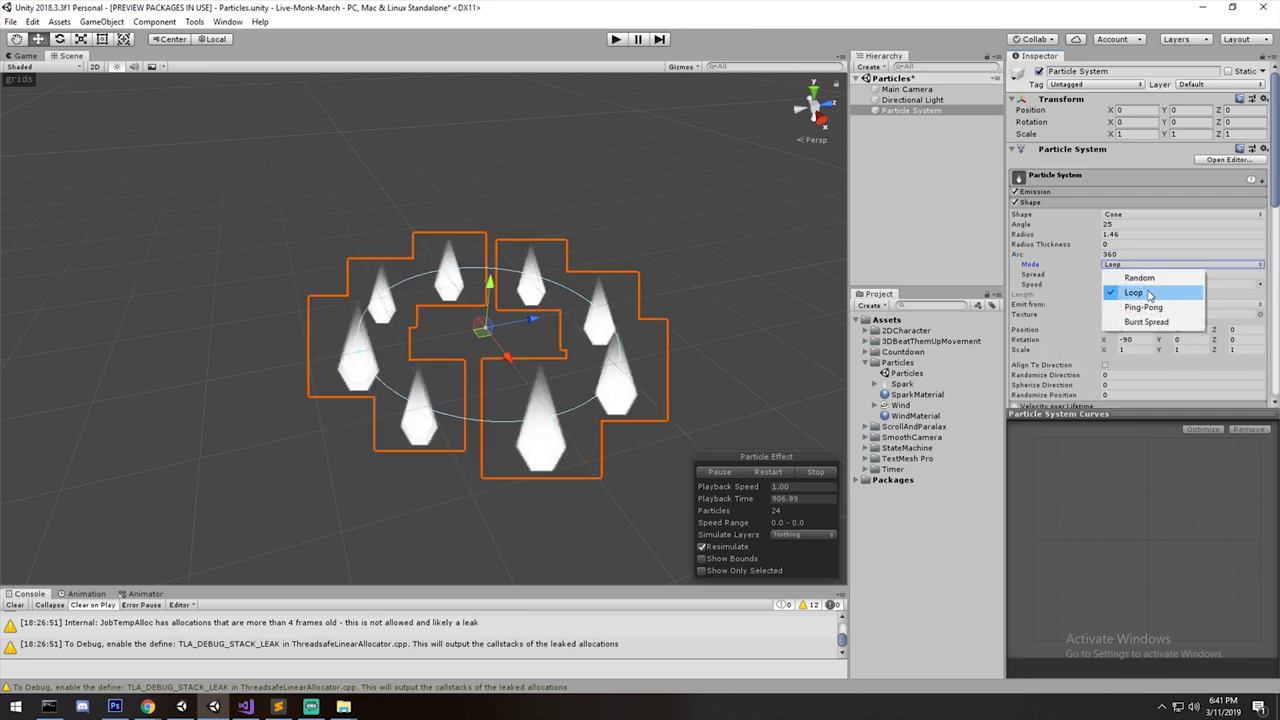
{"action": "left_click", "coordinate": [1143, 307]}
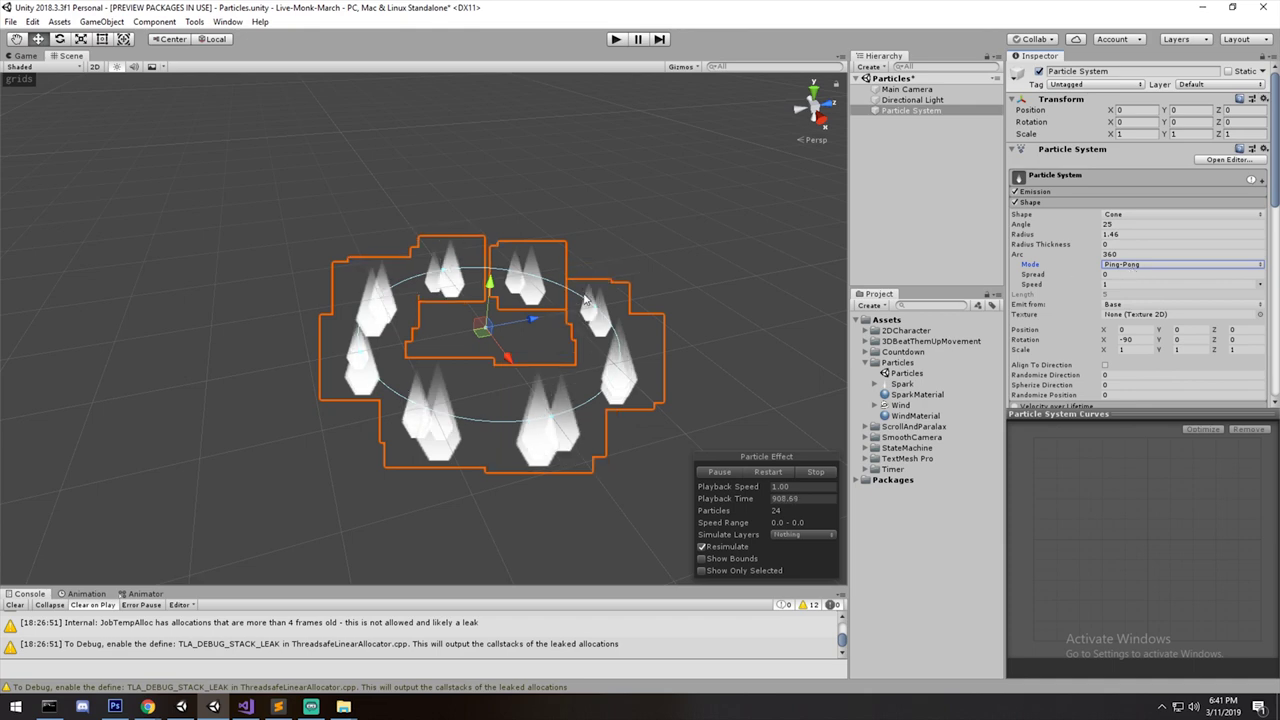
{"action": "left_click", "coordinate": [1150, 264]}
{"action": "left_click", "coordinate": [1149, 292]}
{"action": "left_click_drag", "start_coordinate": [369, 249], "coordinate": [457, 364], "text": "alt"}
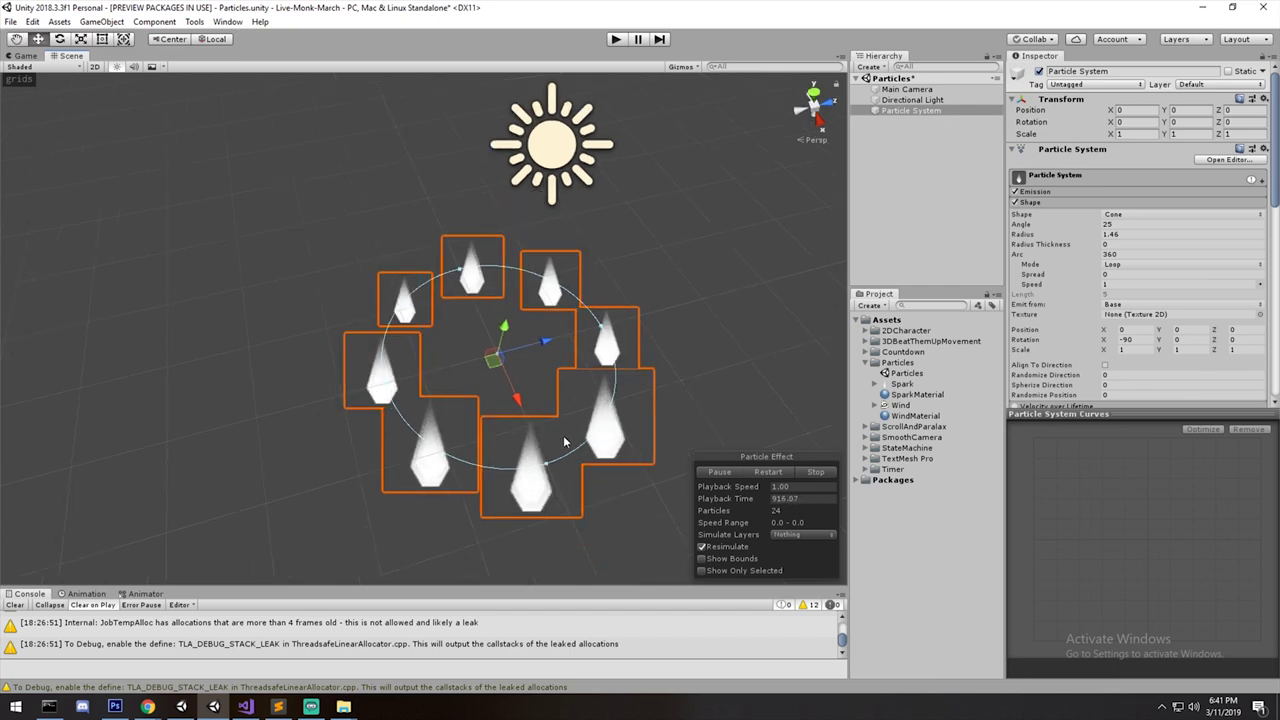
Try a faster arc Speed of 1.82 for the looping emission and set it to 0.4.
{"action": "left_click_drag", "start_coordinate": [498, 446], "coordinate": [545, 322], "text": "alt"}
{"action": "key", "text": "z"}
{"action": "left_click", "coordinate": [1032, 275]}
{"action": "left_click_drag", "start_coordinate": [1035, 285], "coordinate": [1066, 284]}
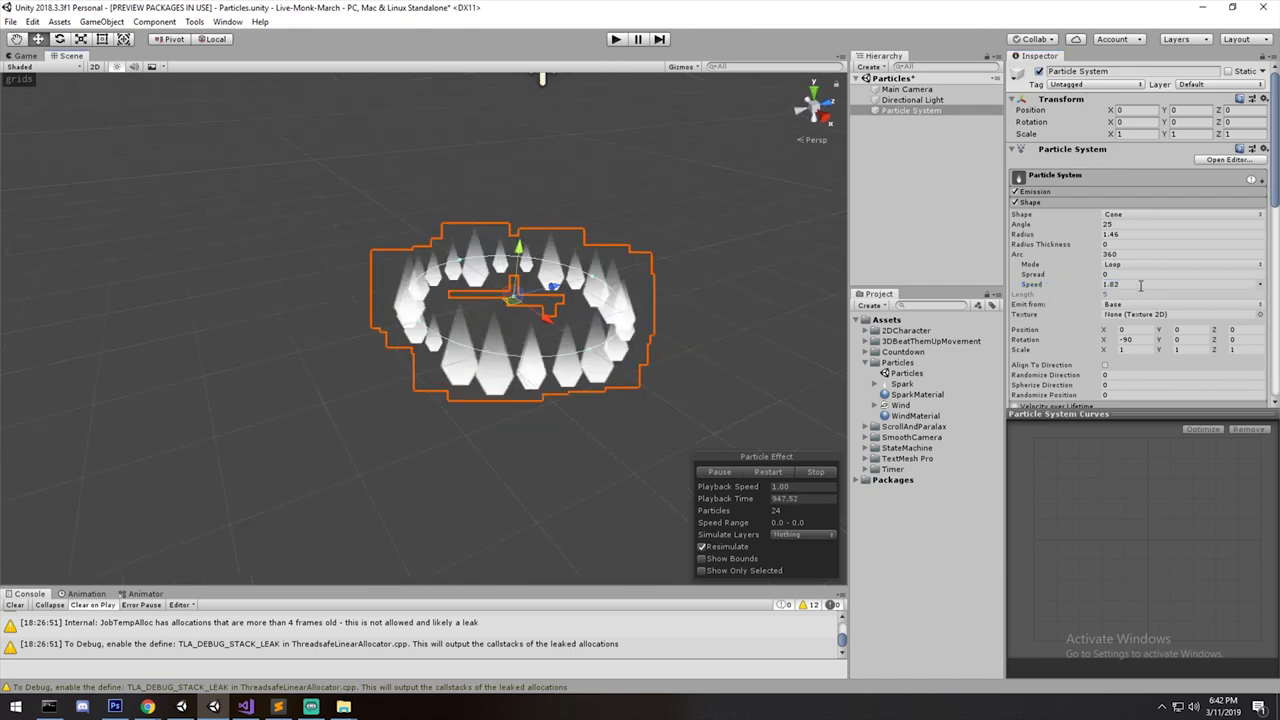
{"action": "left_click", "coordinate": [1138, 285]}
{"action": "type", "text": "0.4"}
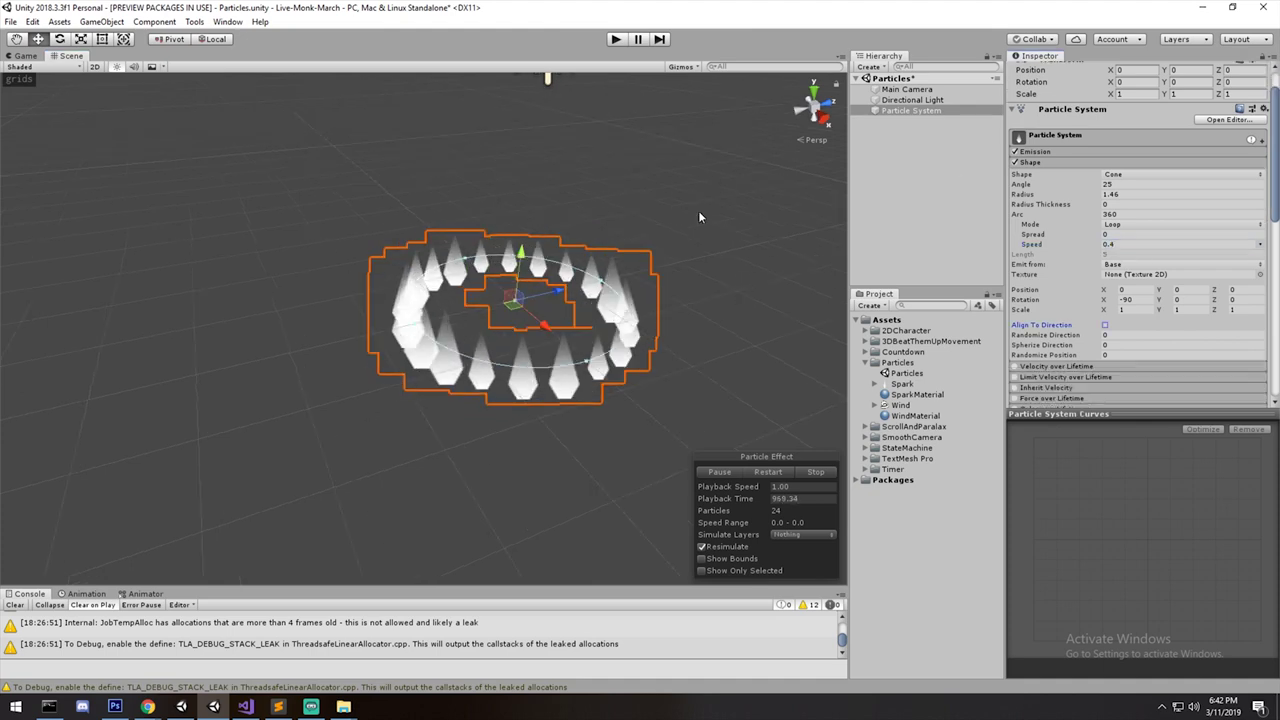
Review the available emitter shape types in the Shape module, keep Cone, and collapse the module.
{"action": "left_click", "coordinate": [1041, 165]}
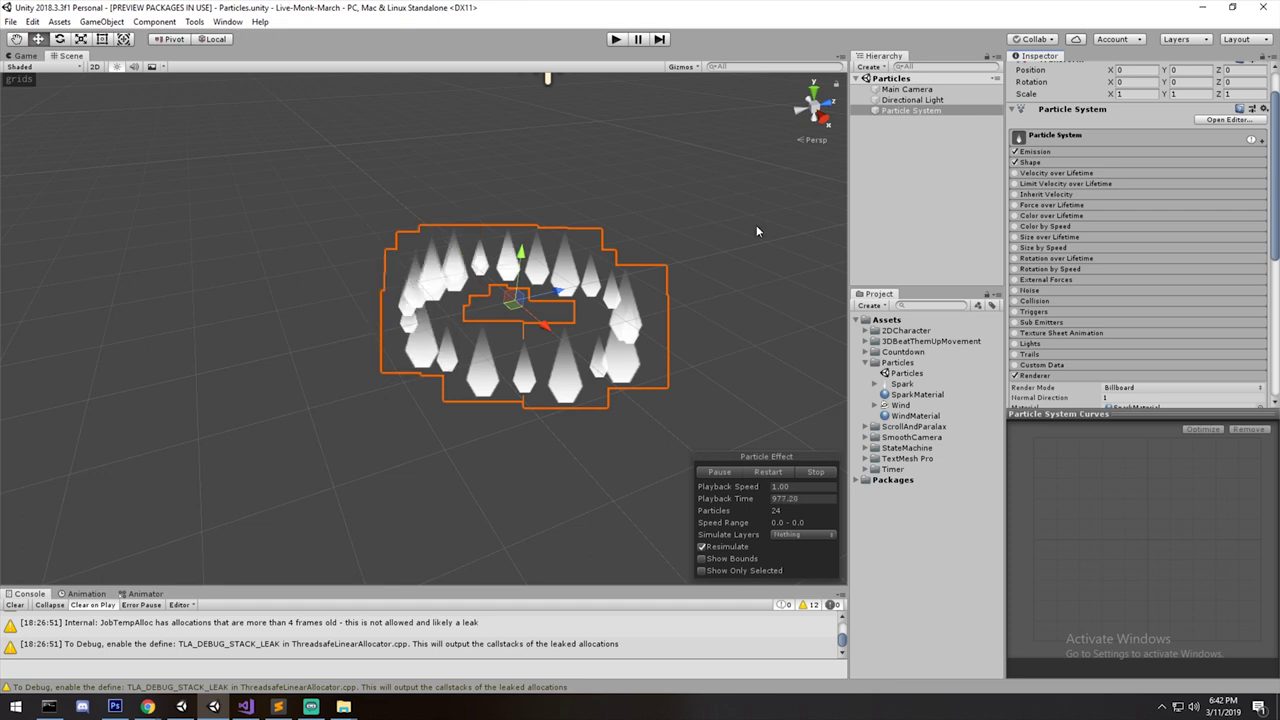
{"action": "left_click", "coordinate": [1038, 162]}
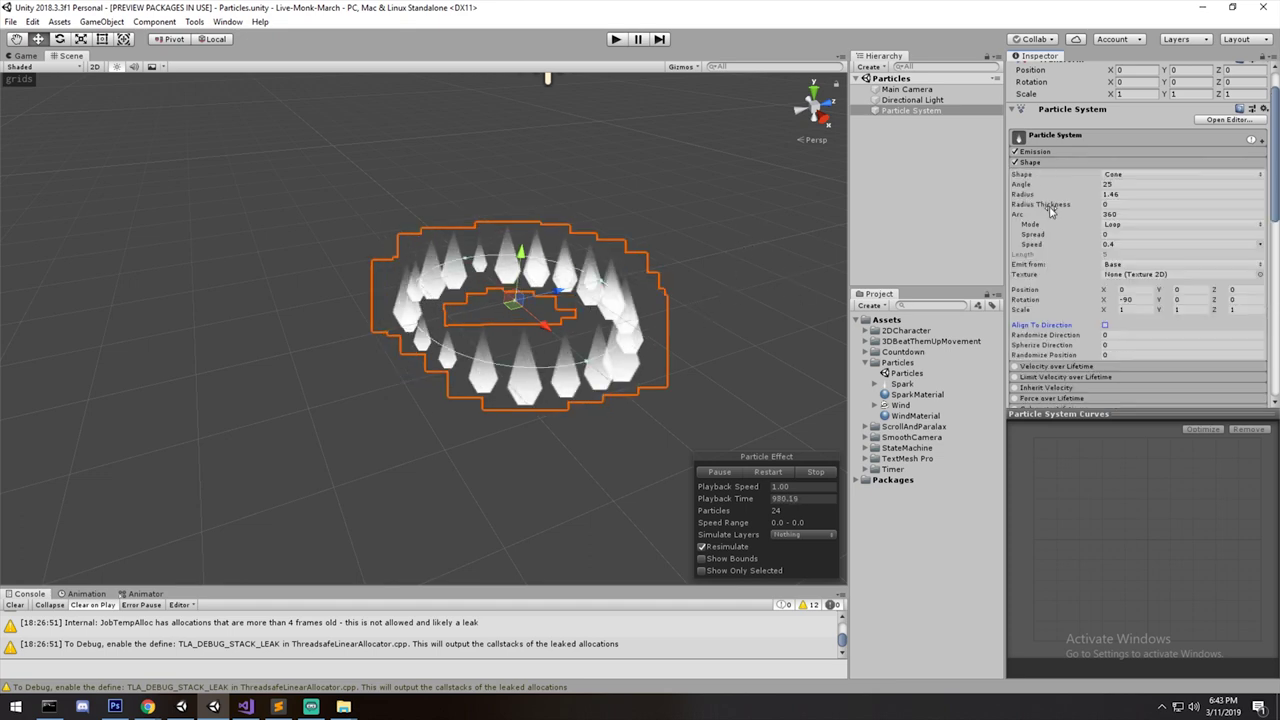
{"action": "left_click", "coordinate": [1120, 174]}
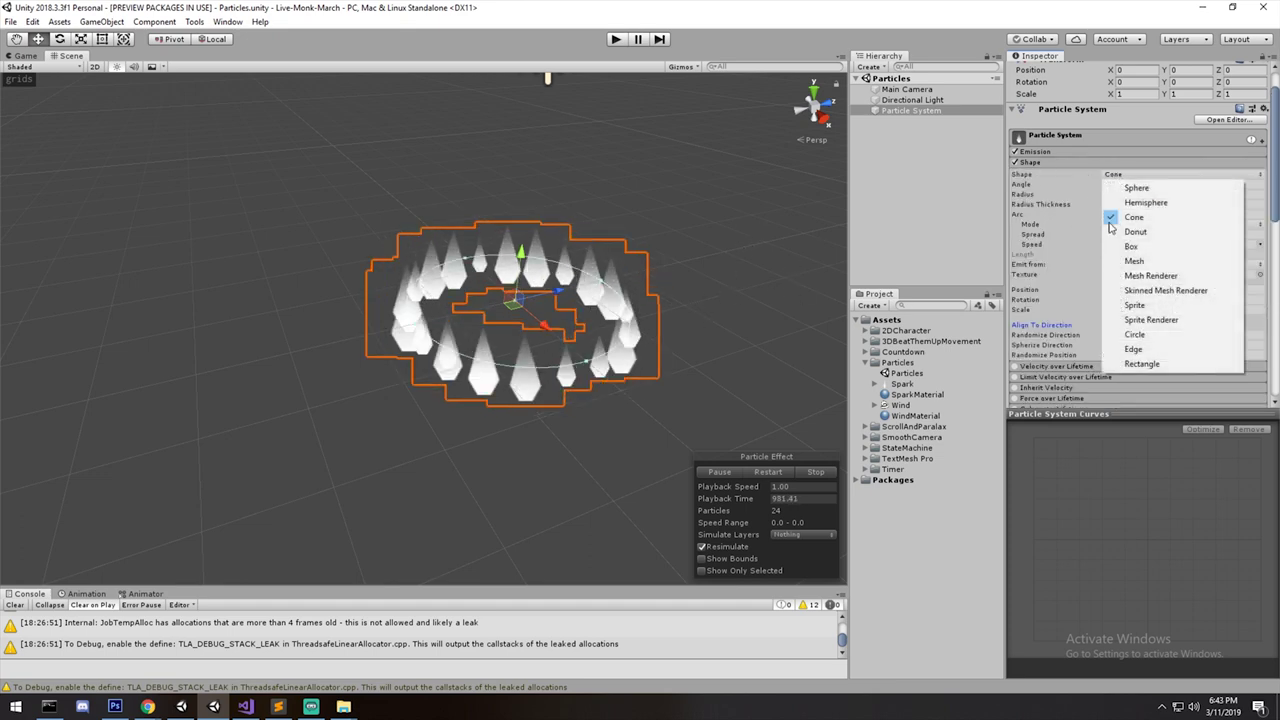
{"action": "left_click", "coordinate": [1055, 168]}
{"action": "left_click", "coordinate": [1056, 163]}
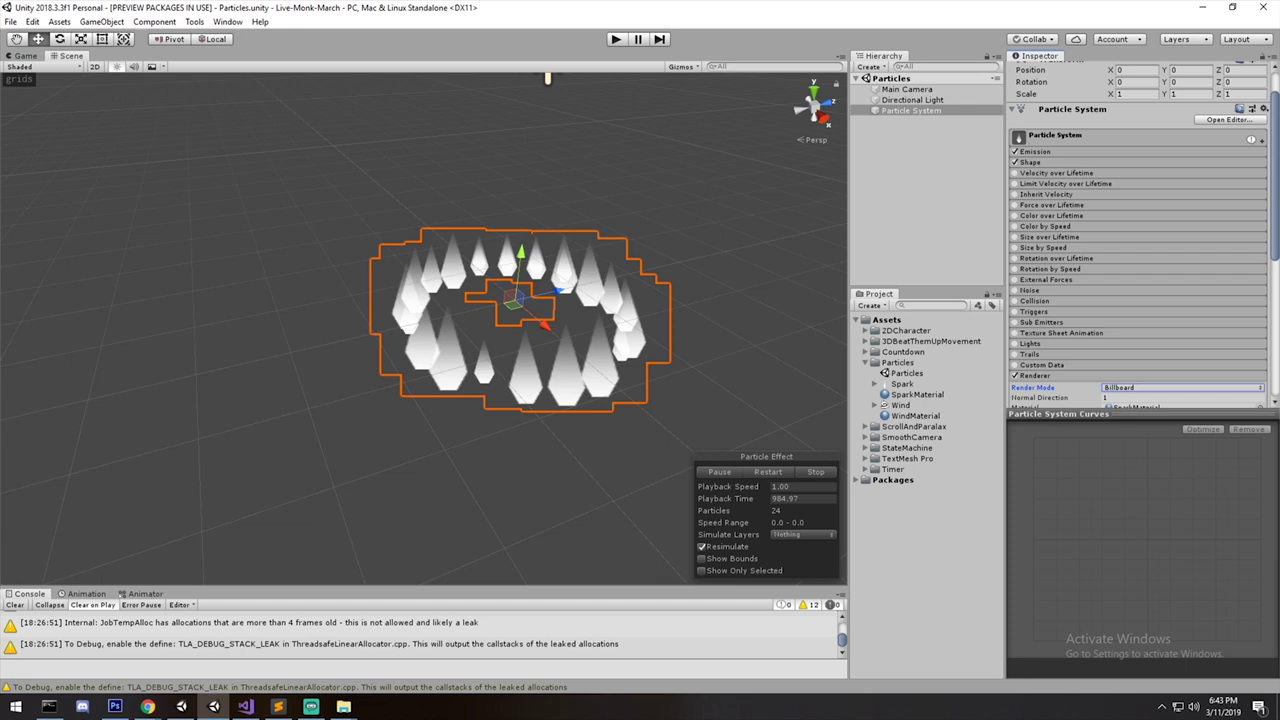
Enable Velocity over Lifetime, try an Orbital X velocity of 0.43, and reset it to 0.
{"action": "left_click", "coordinate": [1050, 173]}
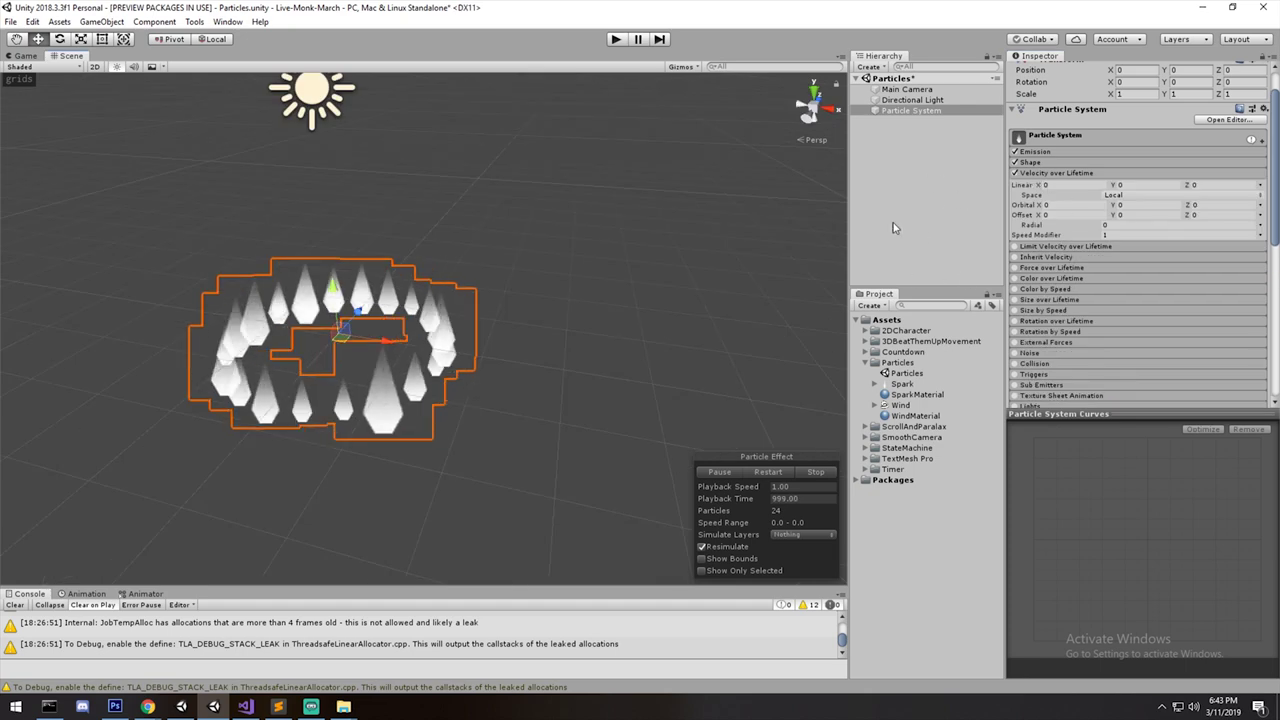
{"action": "left_click_drag", "start_coordinate": [1038, 207], "coordinate": [1052, 207]}
{"action": "left_click_drag", "start_coordinate": [519, 268], "coordinate": [688, 239], "text": "alt"}
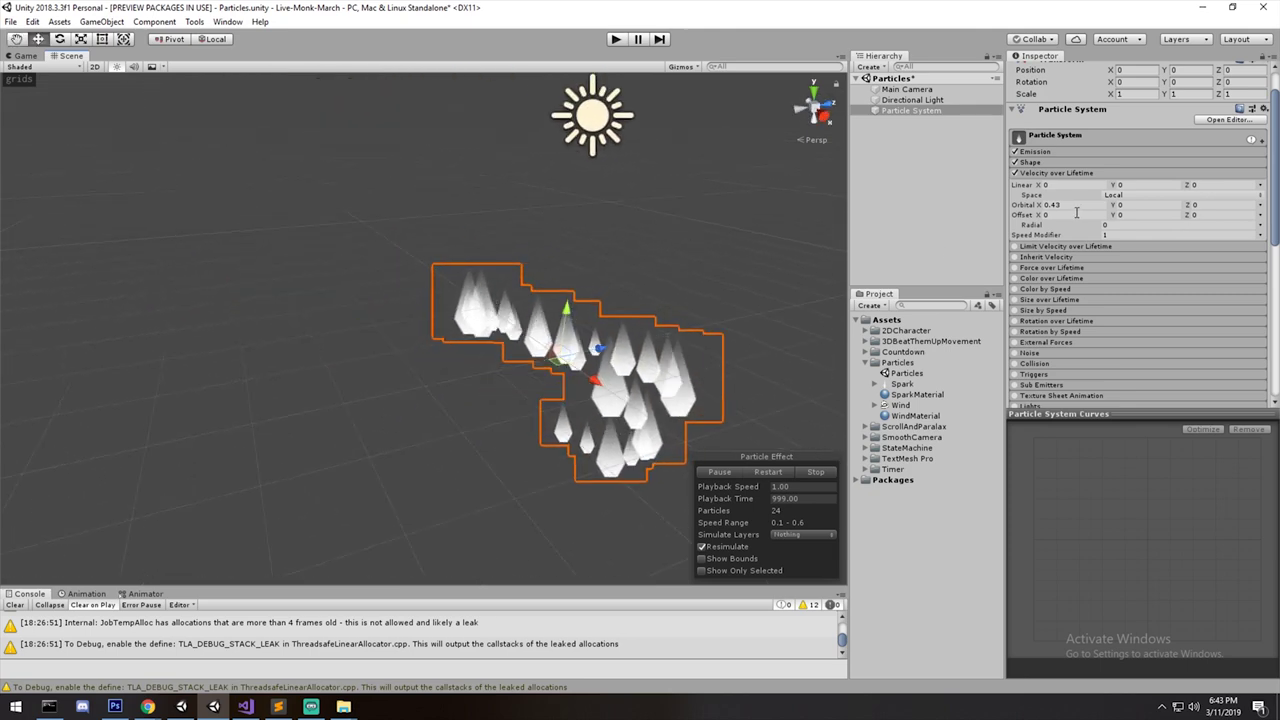
{"action": "type", "text": "0"}
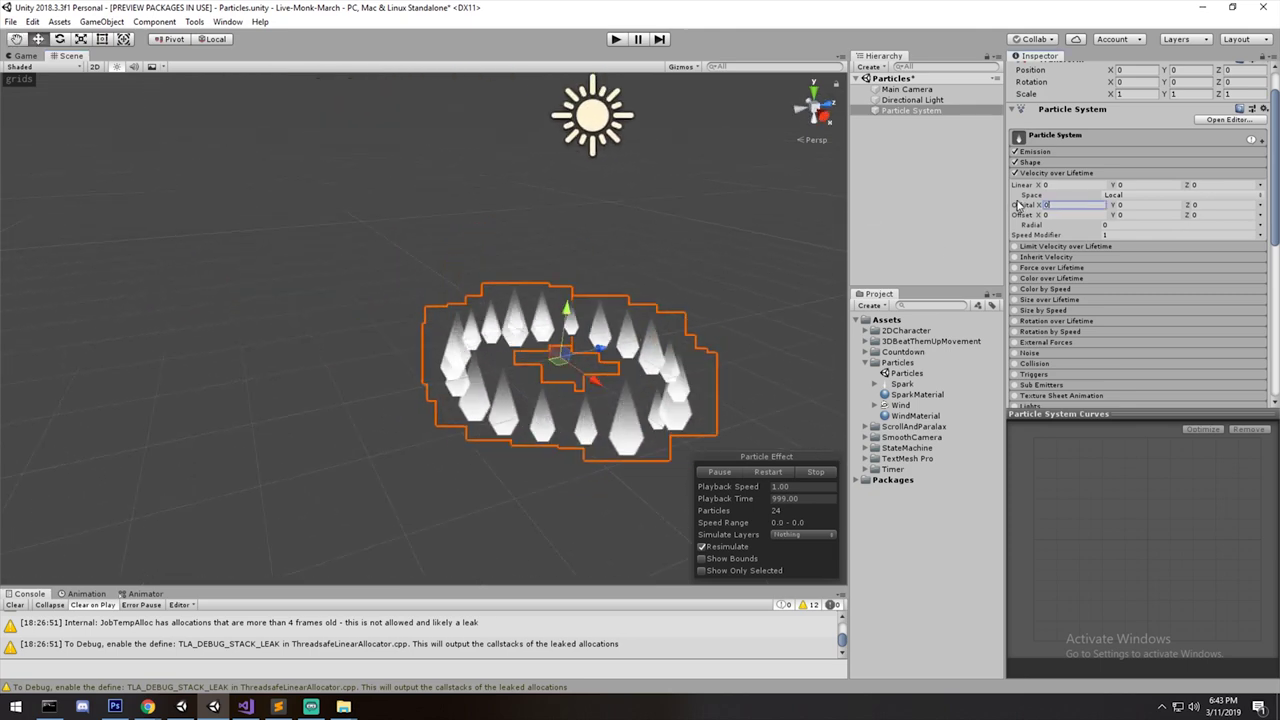
Try an Orbital Y velocity above 1 in Velocity over Lifetime and set it to 0.5.
{"action": "left_click_drag", "start_coordinate": [1117, 209], "coordinate": [1141, 213]}
{"action": "middle_click_drag", "start_coordinate": [687, 234], "coordinate": [701, 200]}
{"action": "middle_click_drag", "start_coordinate": [726, 262], "coordinate": [695, 248]}
{"action": "left_click", "coordinate": [1128, 205]}
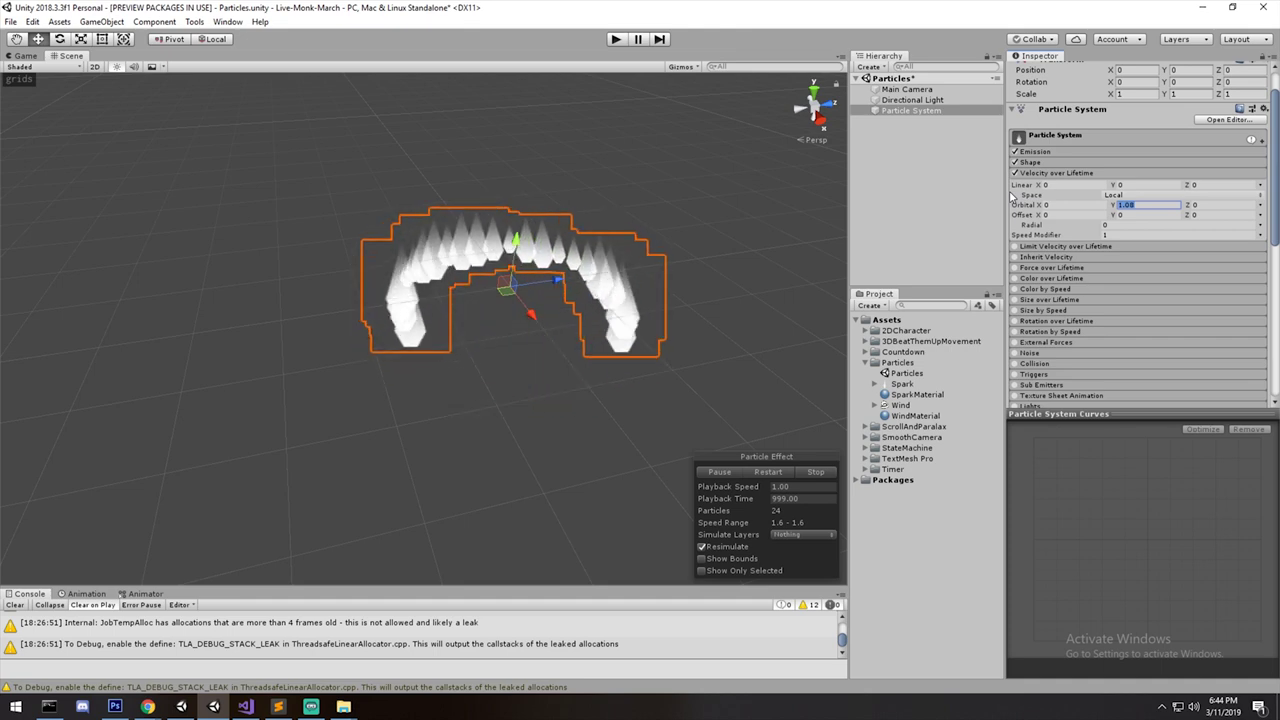
{"action": "type", "text": "0.5"}
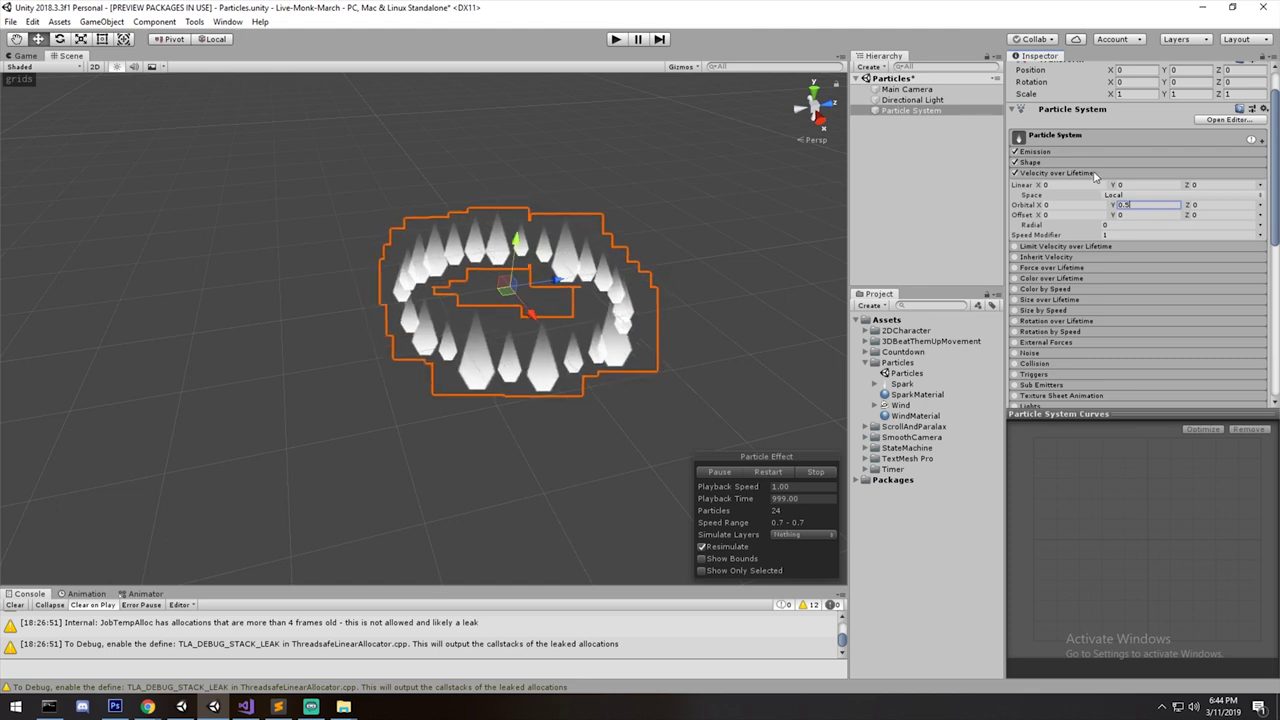
Set the Emission module's Rate over Time to 10.
{"action": "left_click", "coordinate": [1040, 151]}
{"action": "mouse_move", "coordinate": [1058, 165]}
{"action": "left_mouse_down"}
{"action": "mouse_move", "coordinate": [1046, 165]}
{"action": "mouse_move", "coordinate": [1066, 165]}
{"action": "left_mouse_up"}
{"action": "type", "text": "10"}
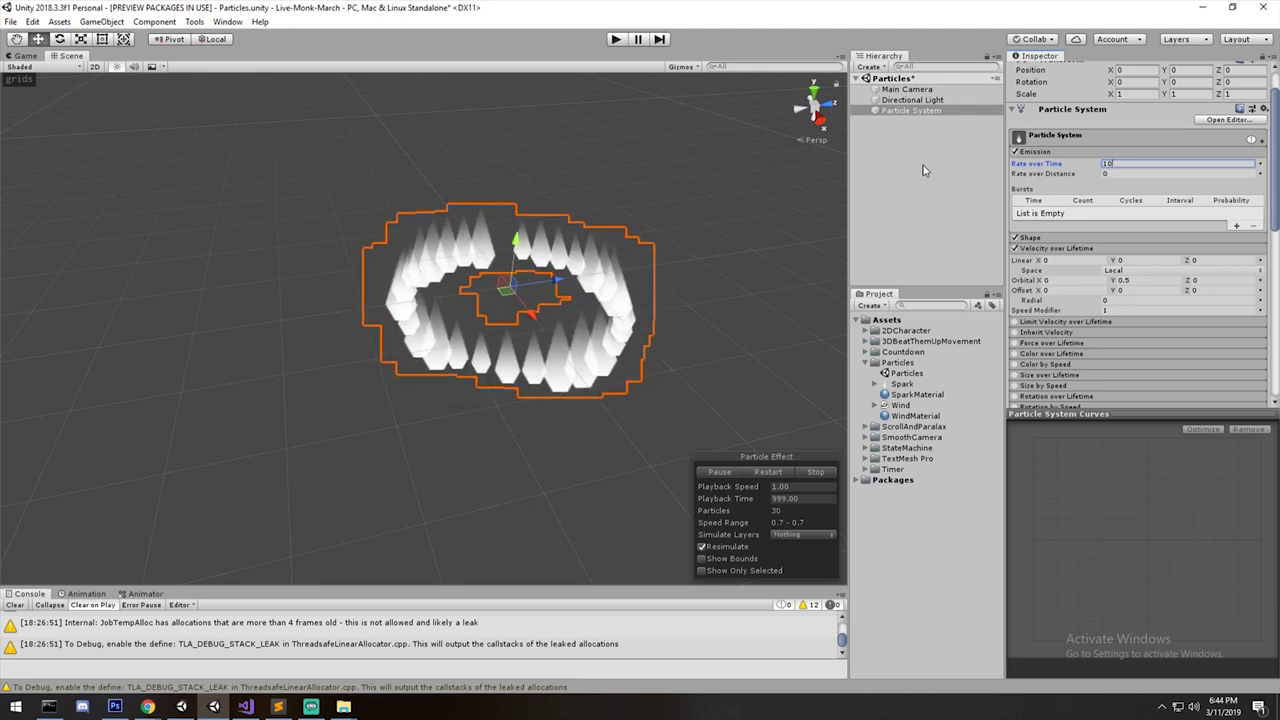
Set the particles' Start Lifetime to 4 and collapse the main and Emission modules.
{"action": "scroll", "coordinate": [1075, 148], "scroll_direction": "up", "scroll_amount": 2}
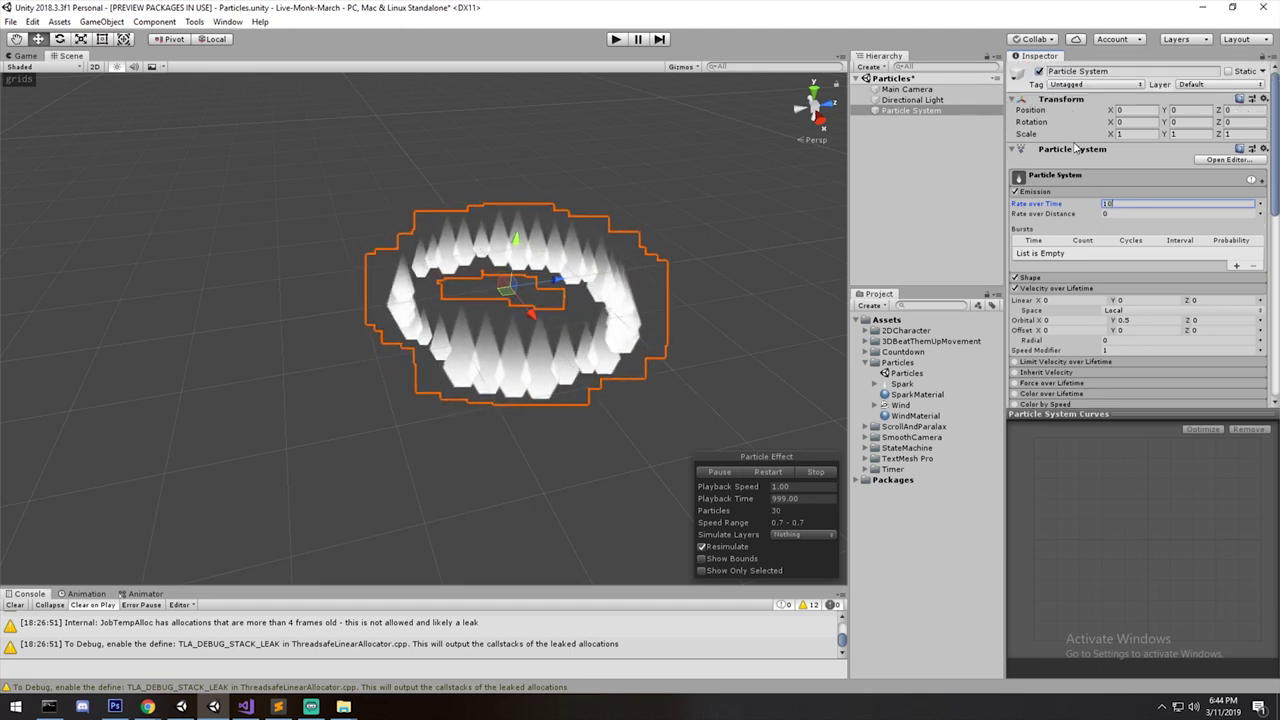
{"action": "left_click", "coordinate": [1080, 178]}
{"action": "left_click", "coordinate": [1121, 233]}
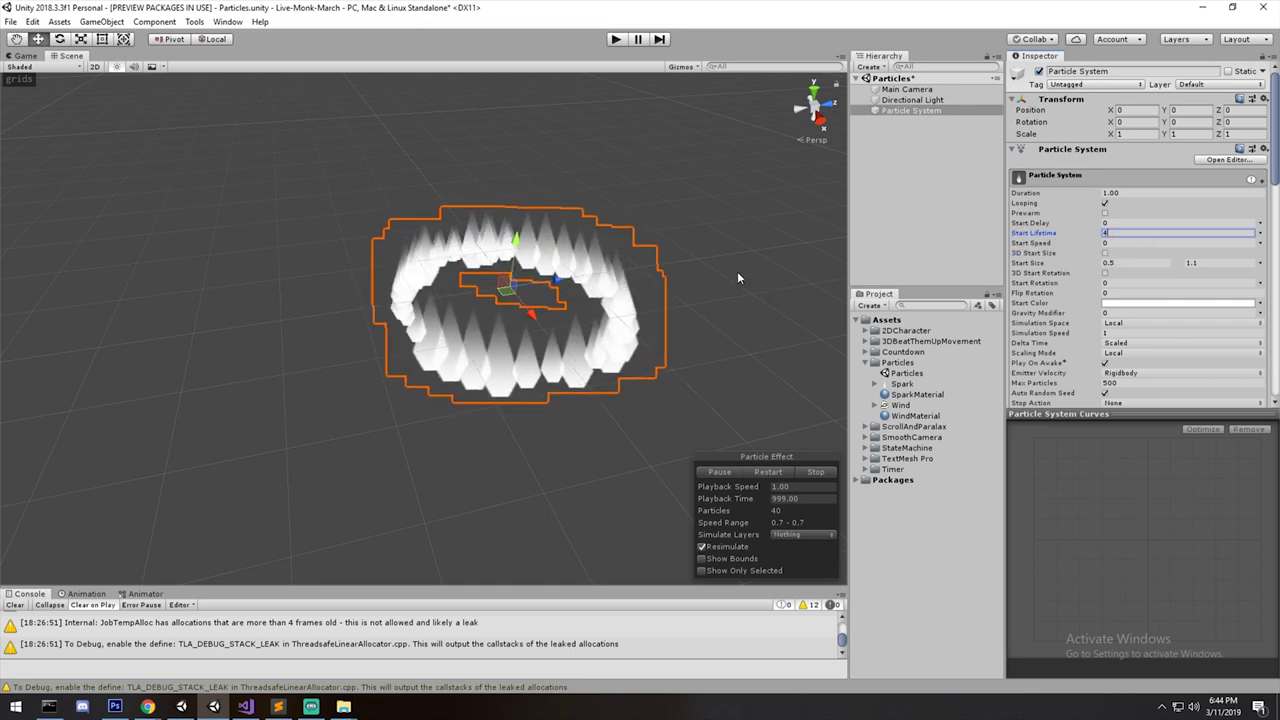
{"action": "scroll", "coordinate": [720, 250], "scroll_direction": "down", "scroll_amount": 3}
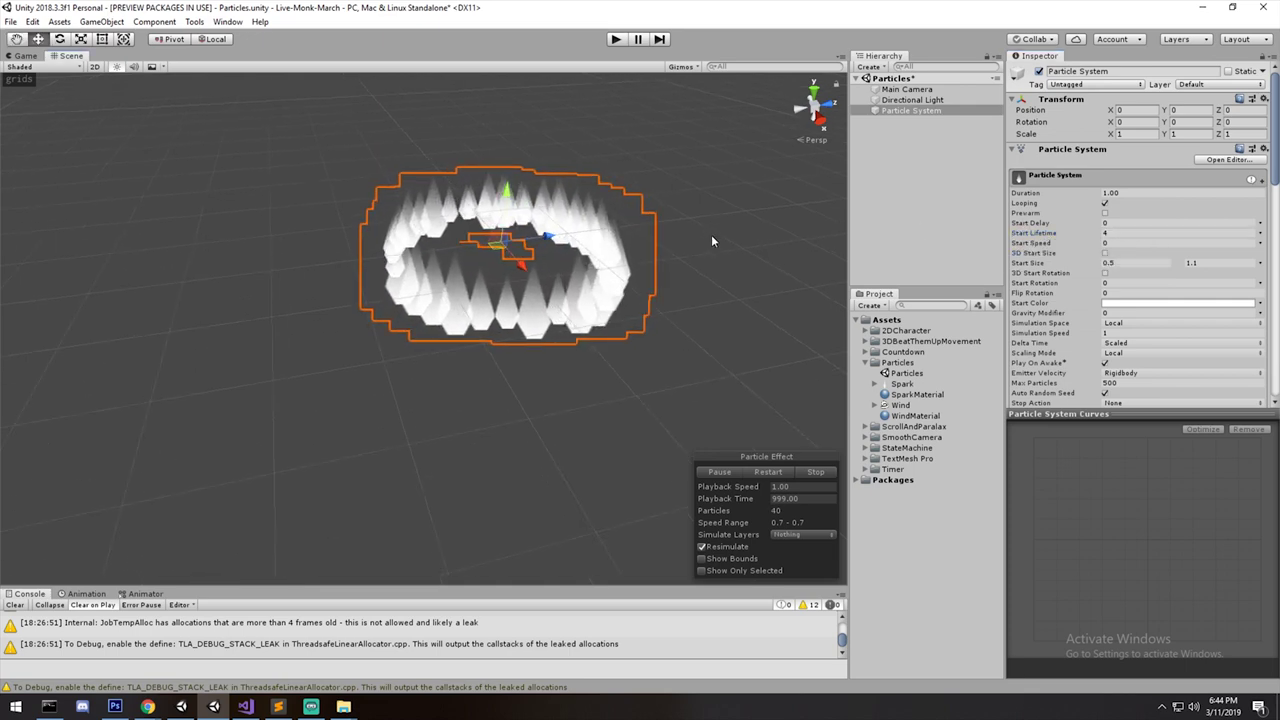
{"action": "left_click", "coordinate": [1037, 180]}
{"action": "left_click", "coordinate": [1066, 192]}
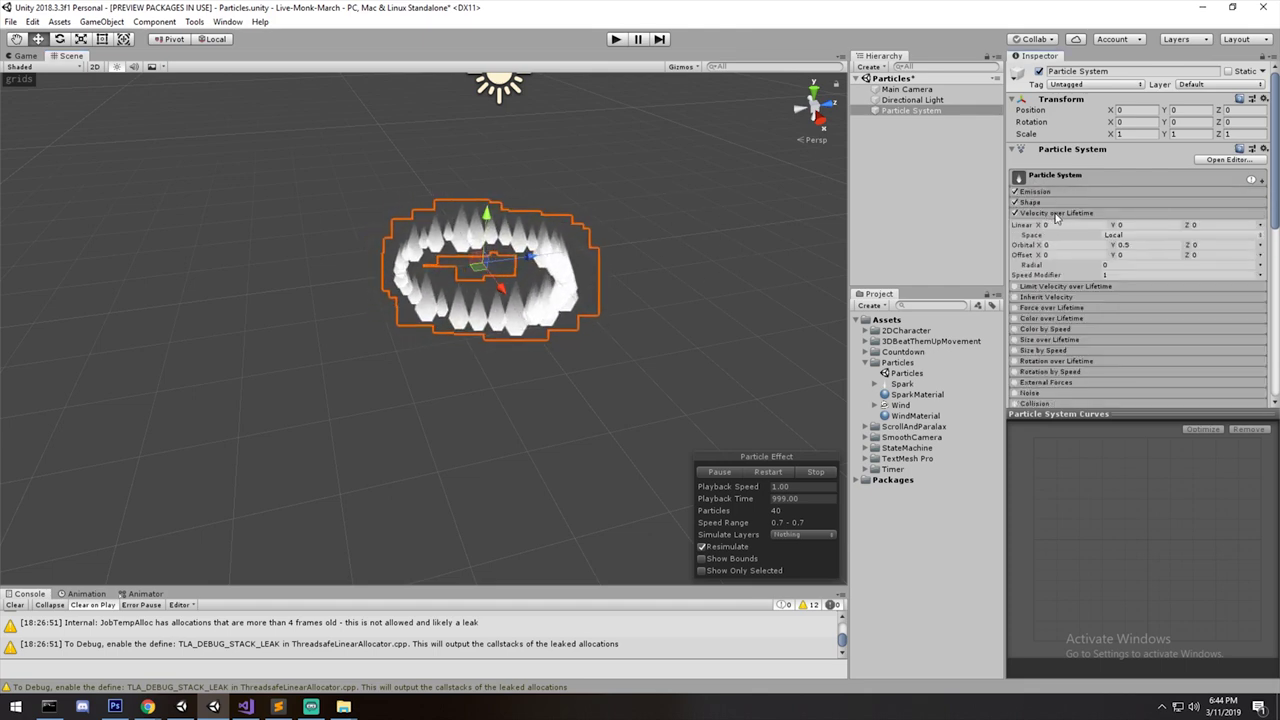
Collapse Velocity over Lifetime and examine the Inherit Velocity settings without enabling the module.
{"action": "left_click", "coordinate": [1056, 214]}
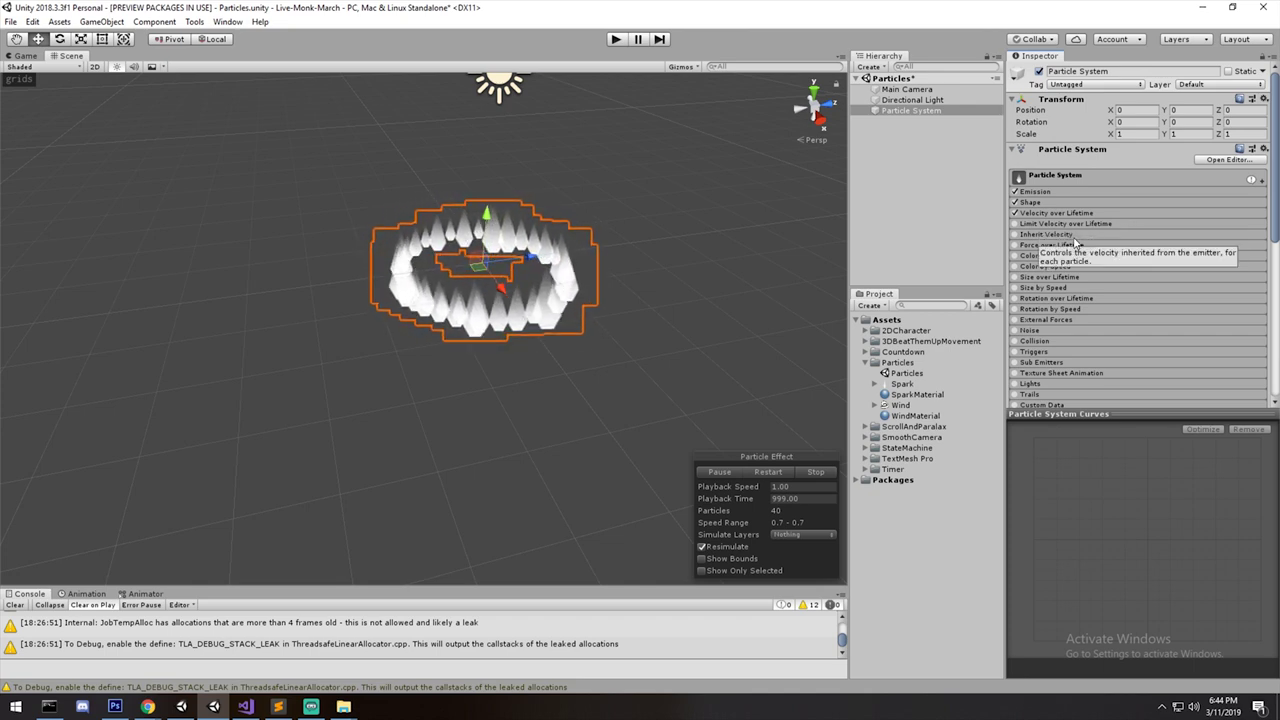
{"action": "left_click", "coordinate": [1063, 236]}
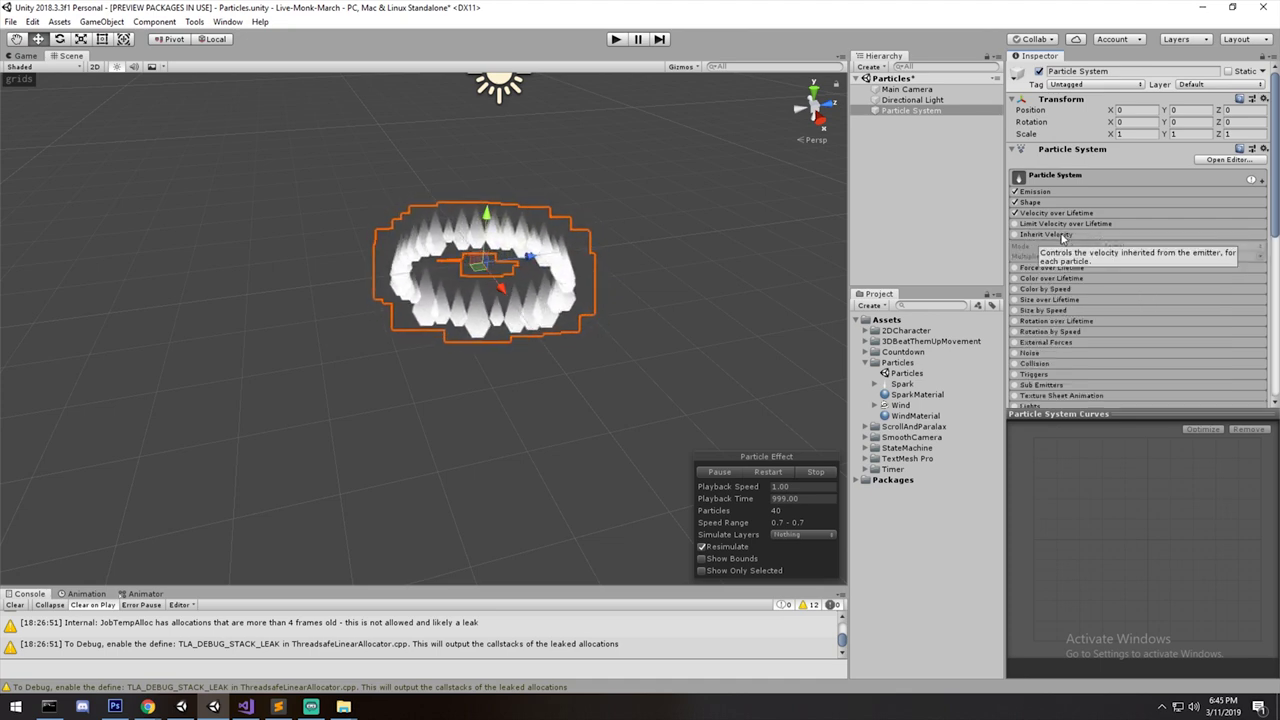
{"action": "left_click", "coordinate": [1063, 236]}
Enable Force over Lifetime and set its X force to 0.18.
{"action": "left_click", "coordinate": [1049, 245]}
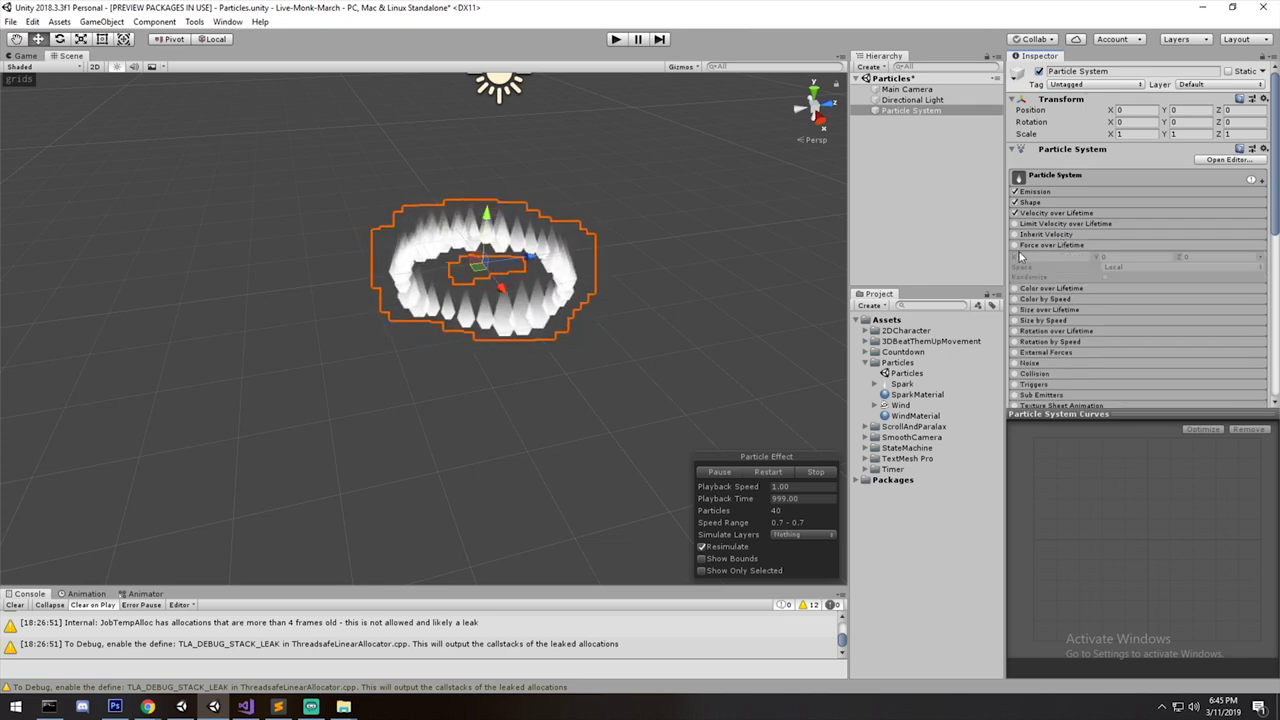
{"action": "left_click", "coordinate": [1015, 245]}
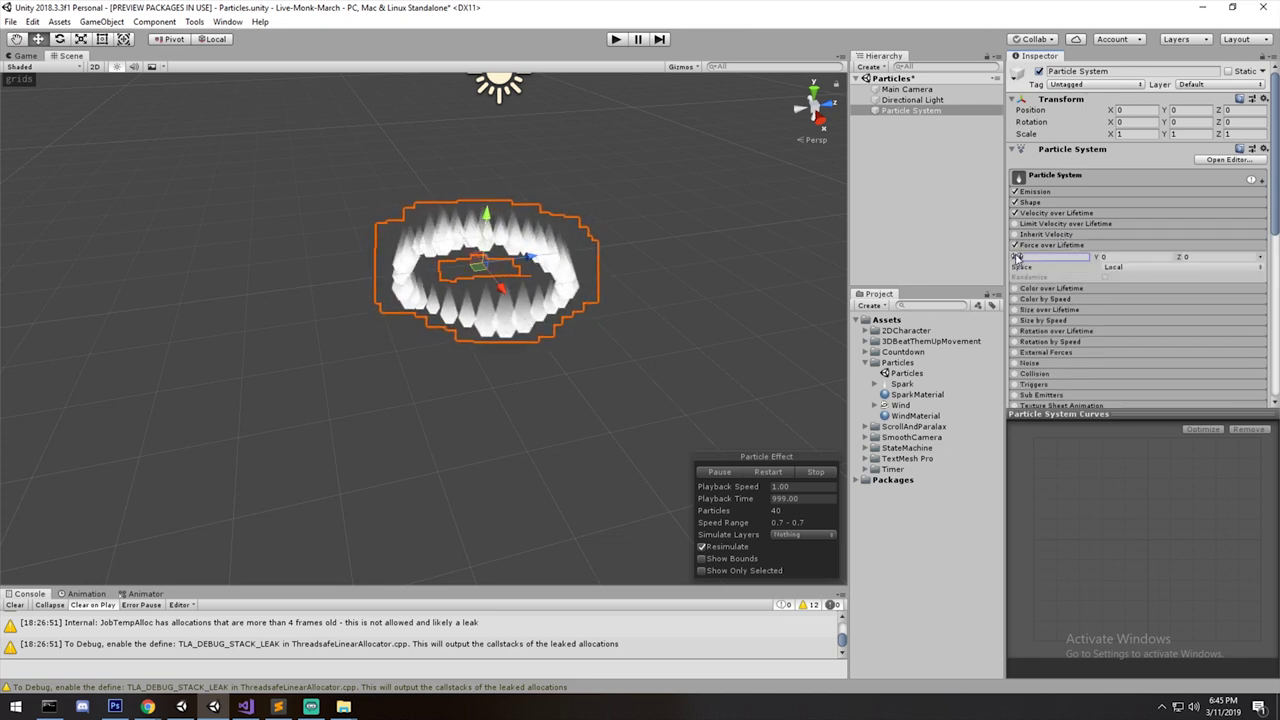
{"action": "left_click_drag", "start_coordinate": [1023, 259], "coordinate": [1024, 259]}
{"action": "middle_click_drag", "start_coordinate": [628, 223], "coordinate": [637, 231]}
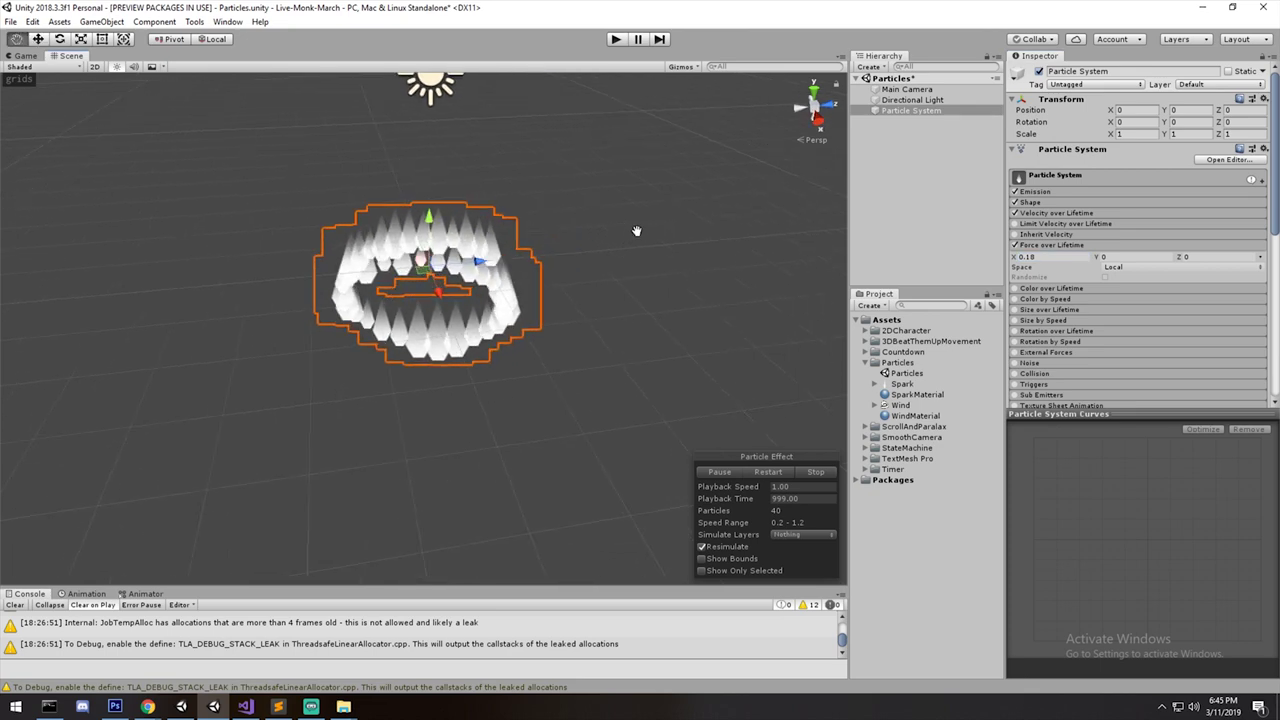
In Force over Lifetime, set the X force to 0 and the Y force to 0.22.
{"action": "left_click", "coordinate": [1040, 257]}
{"action": "type", "text": "0"}
{"action": "middle_click_drag", "start_coordinate": [814, 244], "coordinate": [828, 269]}
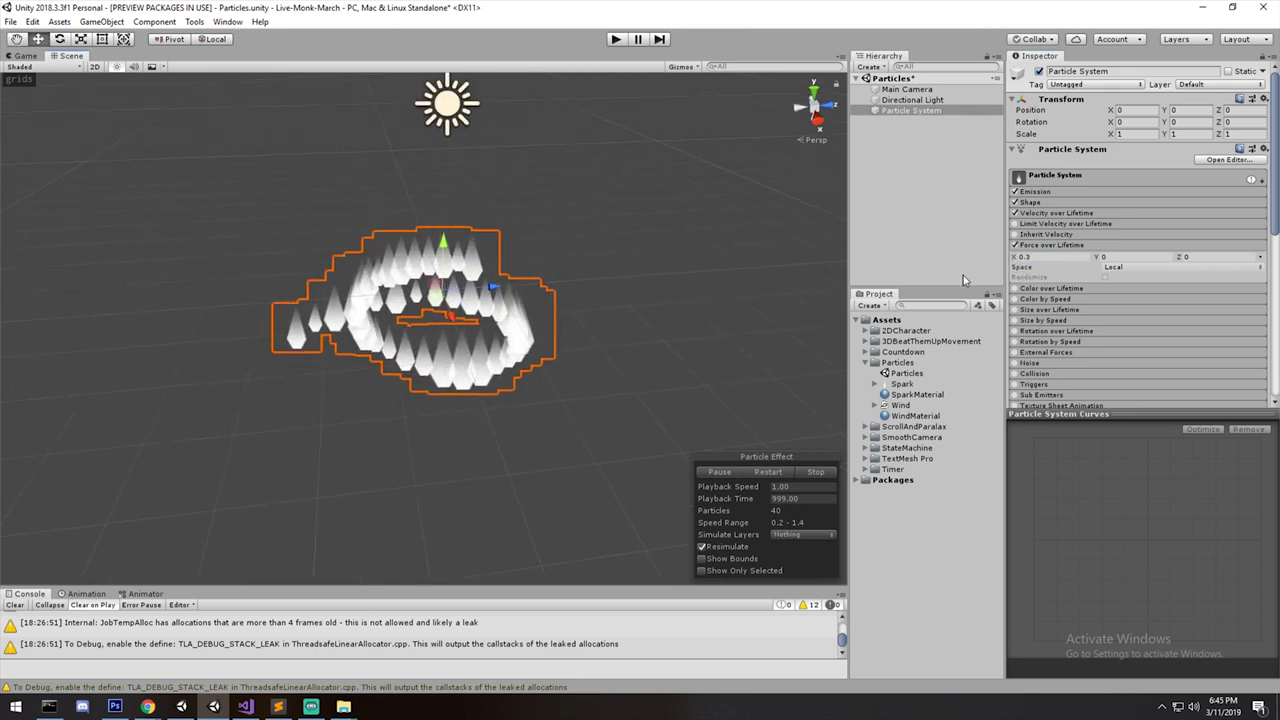
{"action": "left_click_drag", "start_coordinate": [1098, 260], "coordinate": [1103, 259]}
{"action": "middle_click_drag", "start_coordinate": [662, 252], "coordinate": [652, 238]}
{"action": "right_click_drag", "start_coordinate": [652, 238], "coordinate": [634, 203]}
{"action": "middle_click_drag", "start_coordinate": [668, 230], "coordinate": [725, 214]}
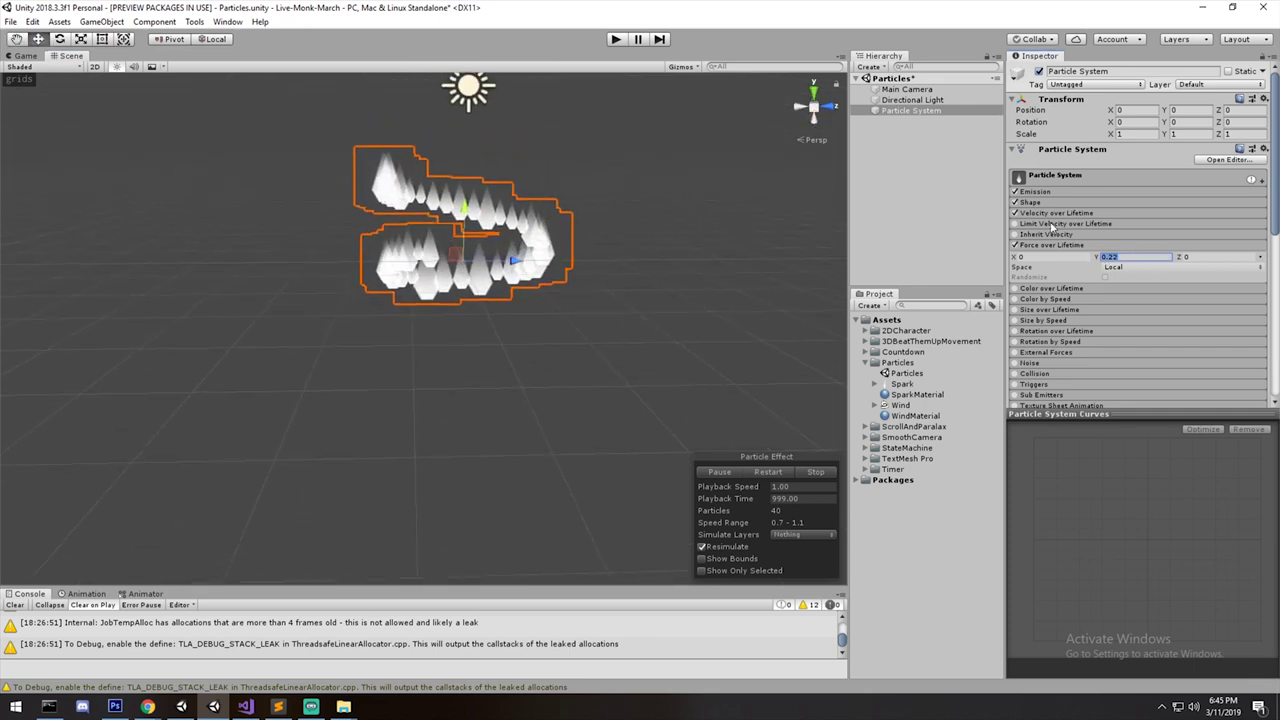
Disable and collapse Force over Lifetime, and look over the Color over Lifetime settings.
{"action": "left_click", "coordinate": [1015, 245]}
{"action": "left_click", "coordinate": [1040, 247]}
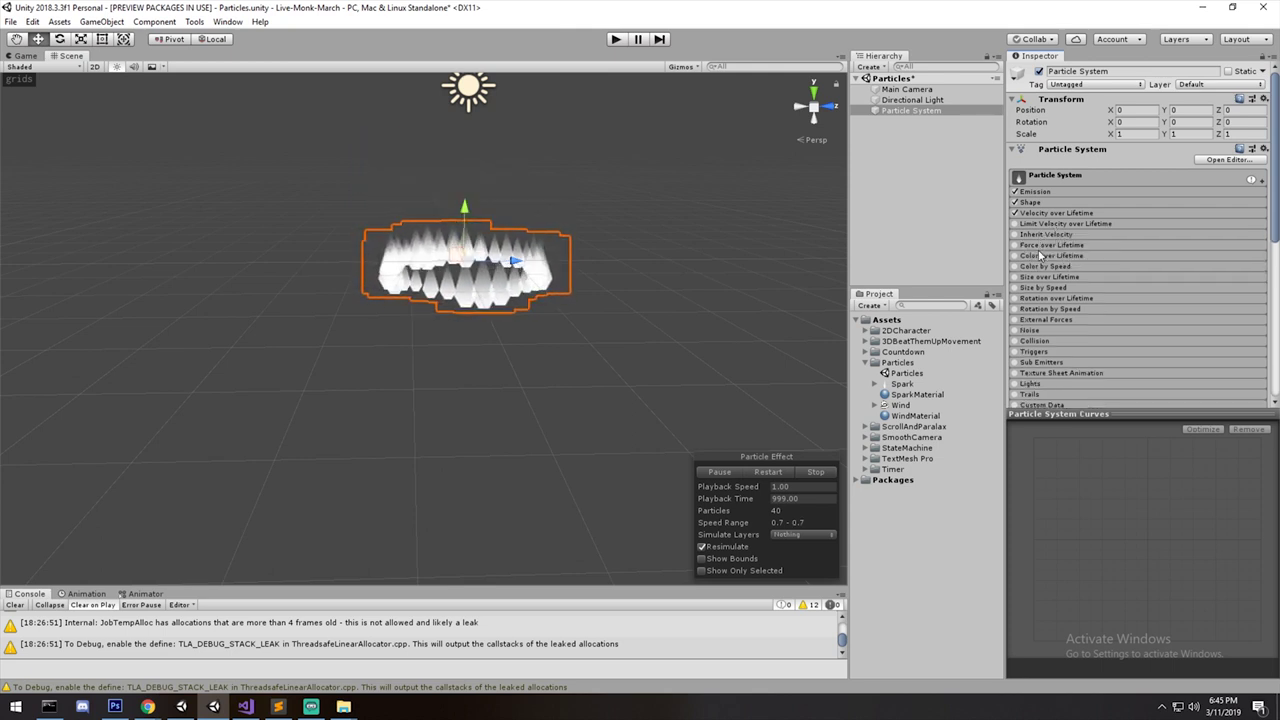
{"action": "left_click", "coordinate": [1045, 258]}
{"action": "middle_click_drag", "start_coordinate": [625, 296], "coordinate": [641, 209]}
{"action": "left_click_drag", "start_coordinate": [641, 209], "coordinate": [629, 274], "text": "alt"}
{"action": "scroll", "coordinate": [644, 283], "scroll_direction": "up", "scroll_amount": 2}
{"action": "scroll", "coordinate": [644, 285], "scroll_direction": "up", "scroll_amount": 2}
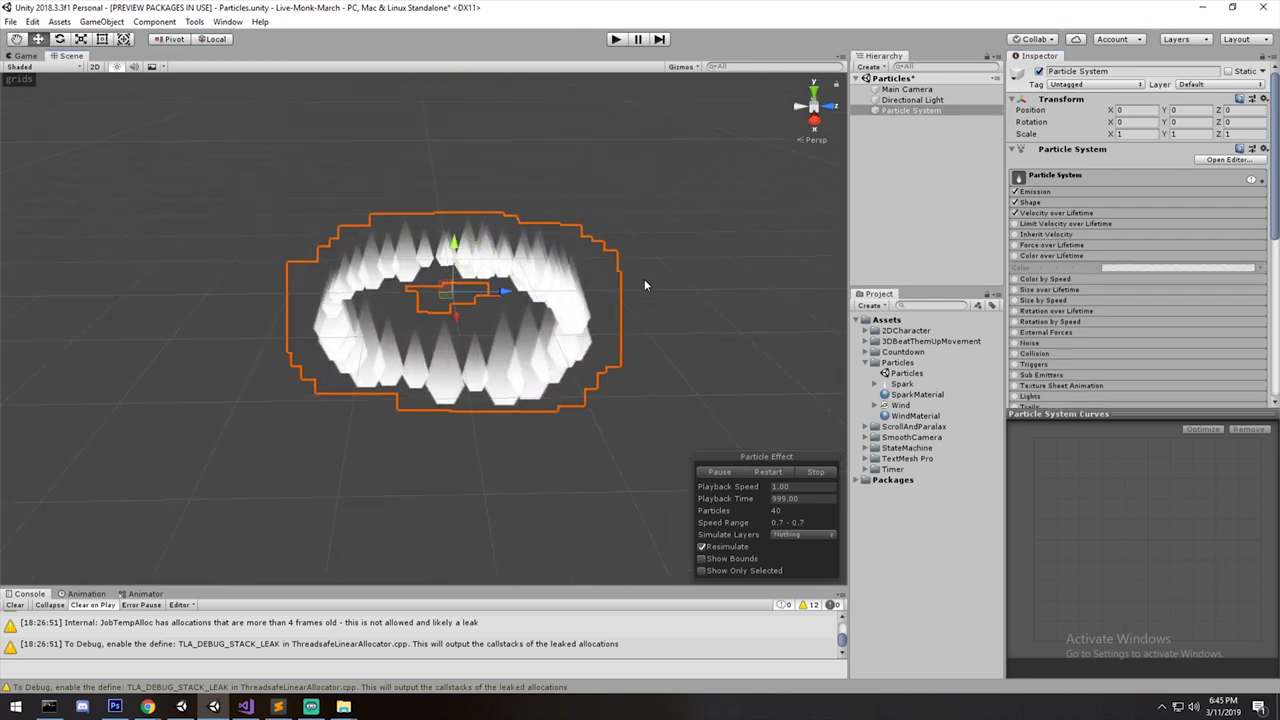
{"action": "left_click", "coordinate": [1043, 256]}
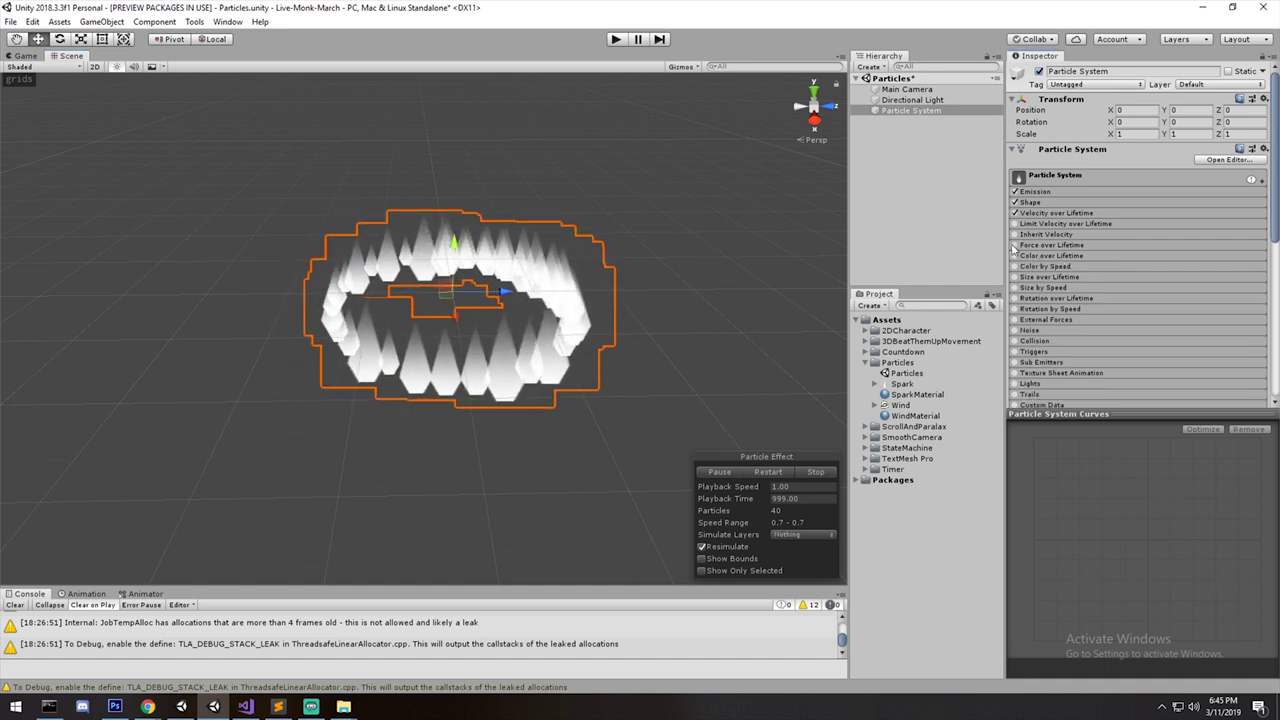
Enable Color over Lifetime and make its gradient's alpha 0 at both ends, with opaque keys at about one quarter and three quarters.
{"action": "left_click", "coordinate": [1036, 257]}
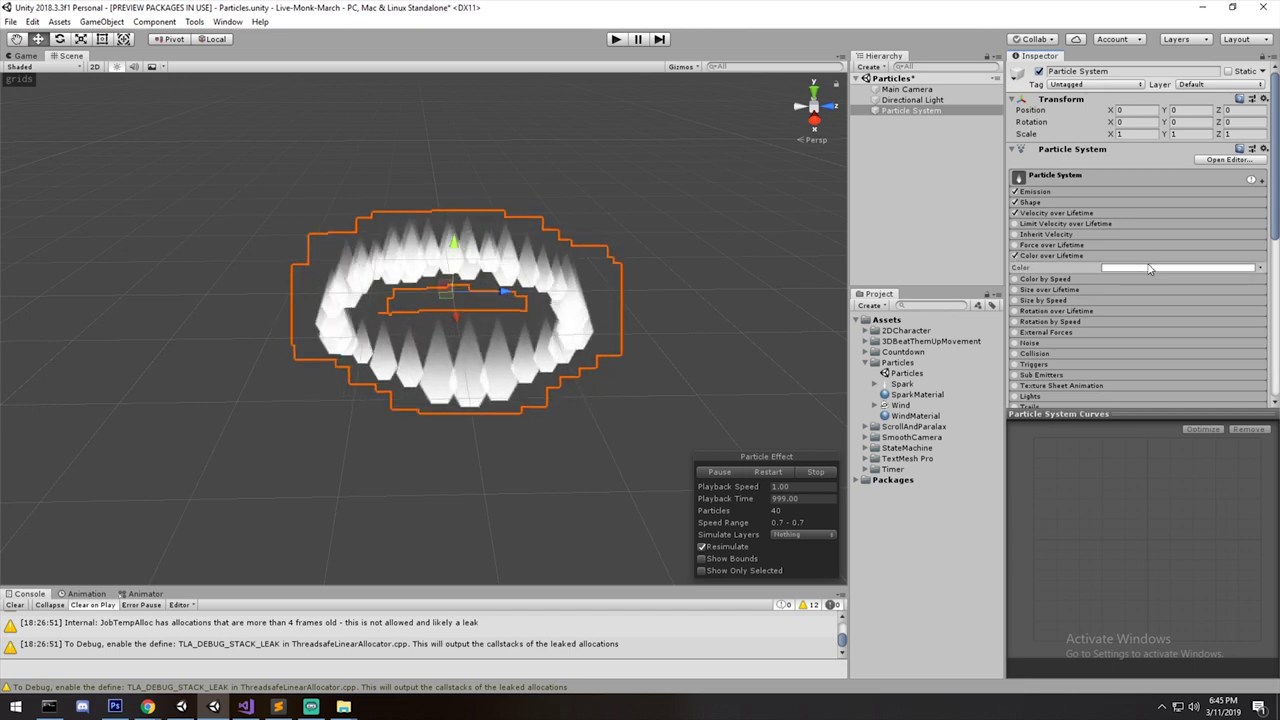
{"action": "right_click", "coordinate": [1145, 269]}
{"action": "left_click", "coordinate": [1114, 271]}
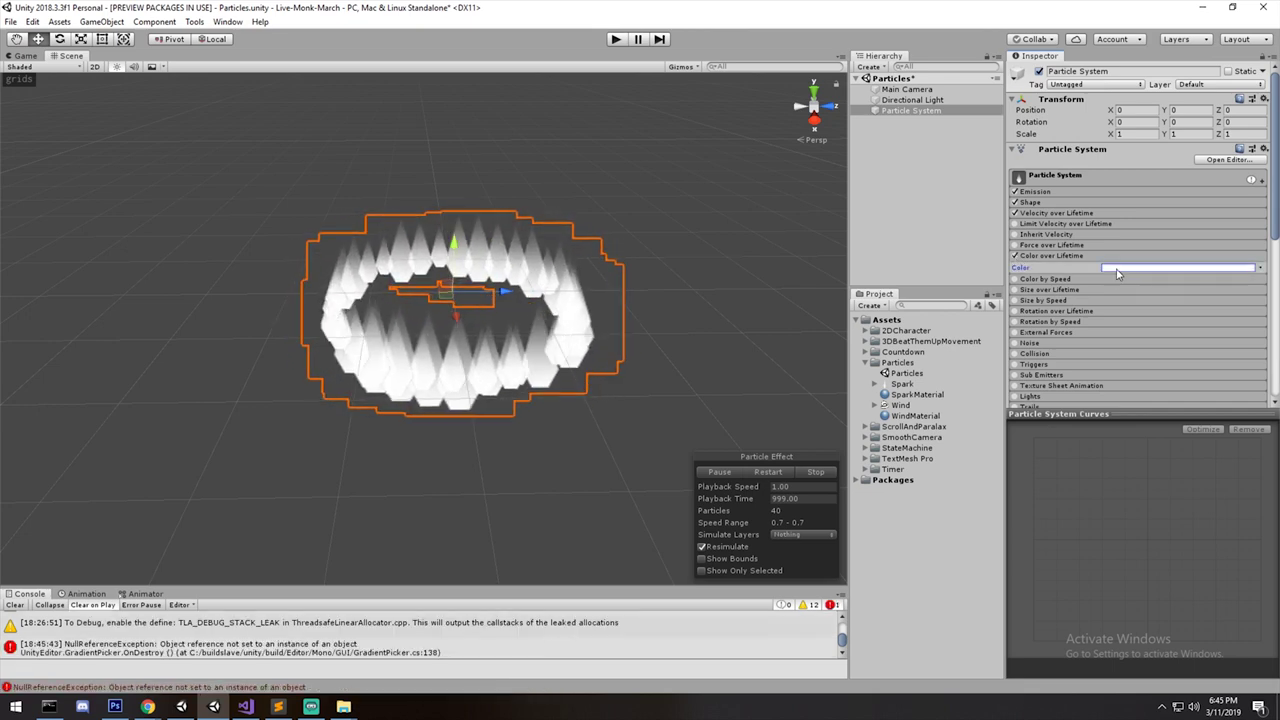
{"action": "left_click_drag", "start_coordinate": [98, 110], "coordinate": [15, 104]}
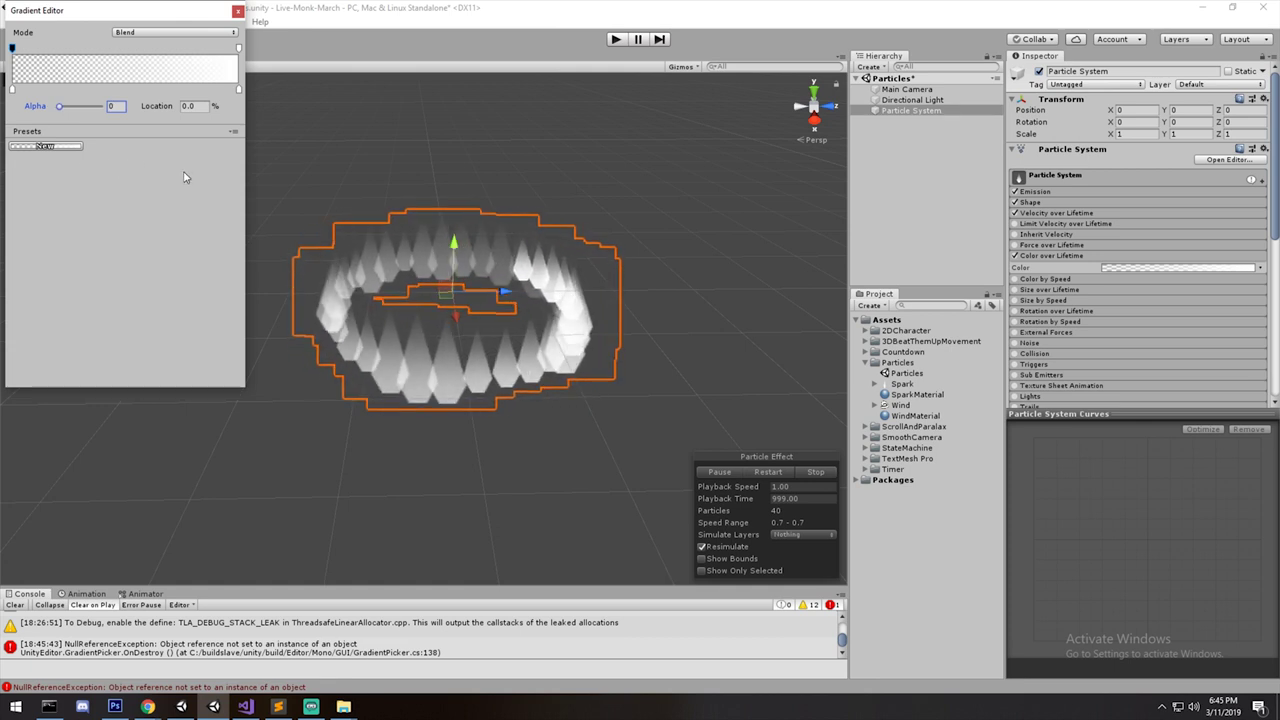
{"action": "left_click_drag", "start_coordinate": [83, 48], "coordinate": [64, 55]}
{"action": "left_click_drag", "start_coordinate": [75, 113], "coordinate": [185, 118]}
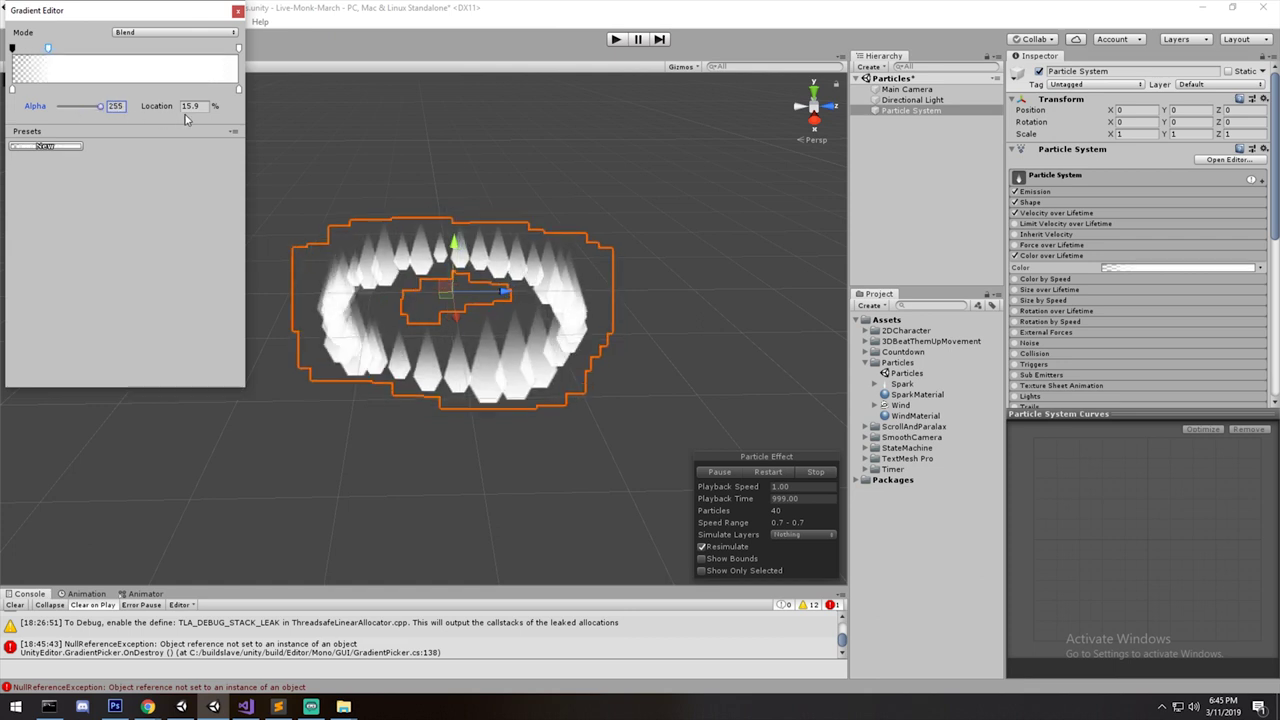
{"action": "left_click", "coordinate": [183, 49]}
{"action": "left_click", "coordinate": [238, 49]}
{"action": "left_click_drag", "start_coordinate": [101, 108], "coordinate": [57, 107]}
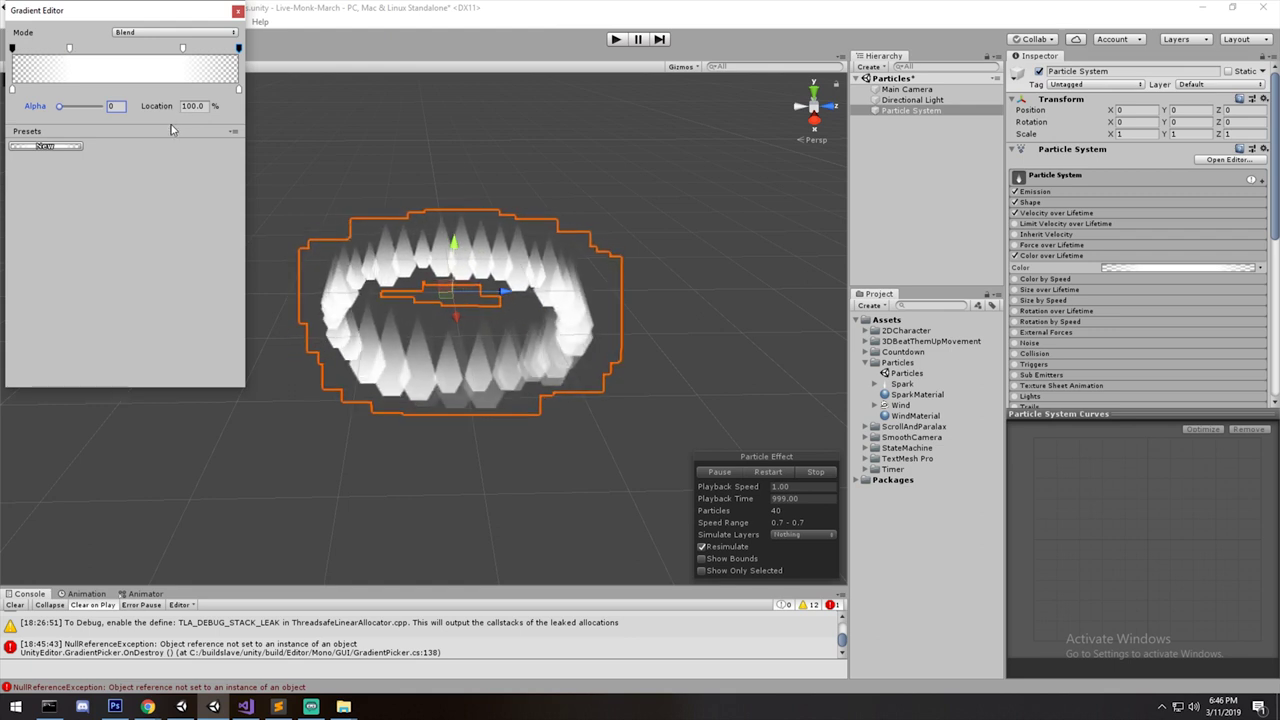
{"action": "left_click", "coordinate": [238, 11]}
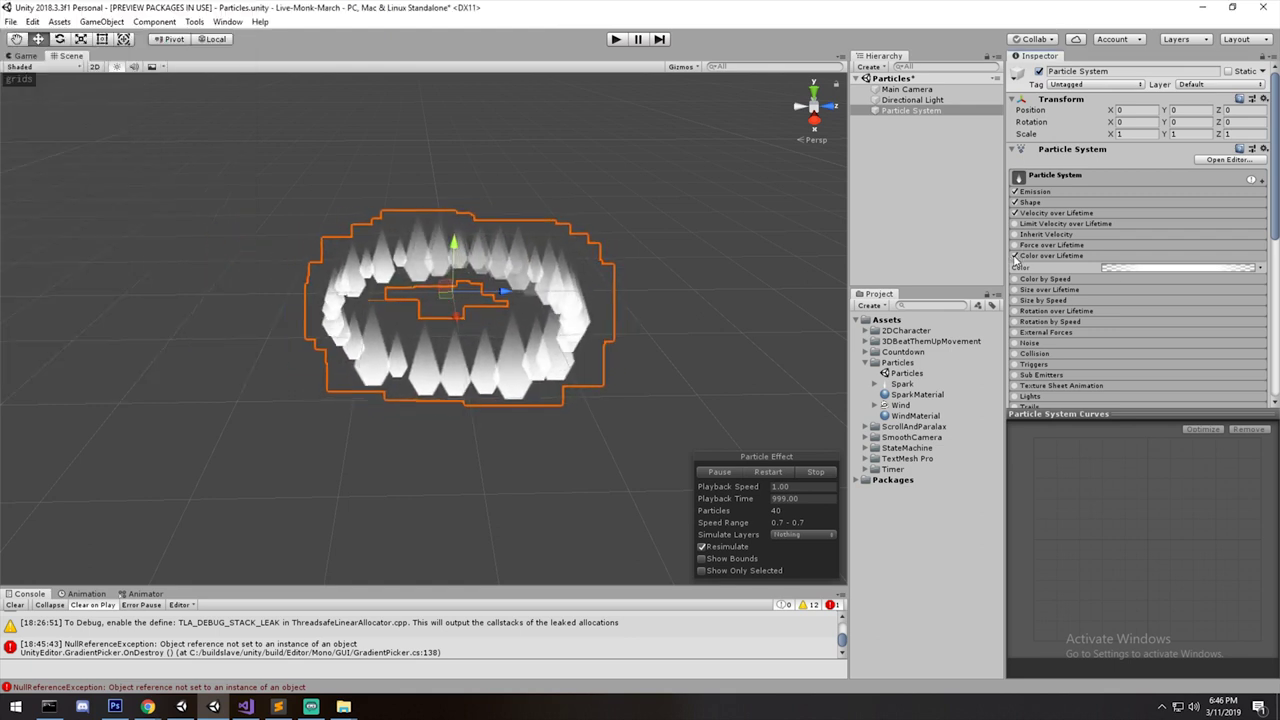
Disable and collapse Color over Lifetime, and enable Size over Lifetime with its settings expanded.
{"action": "left_click", "coordinate": [1040, 256]}
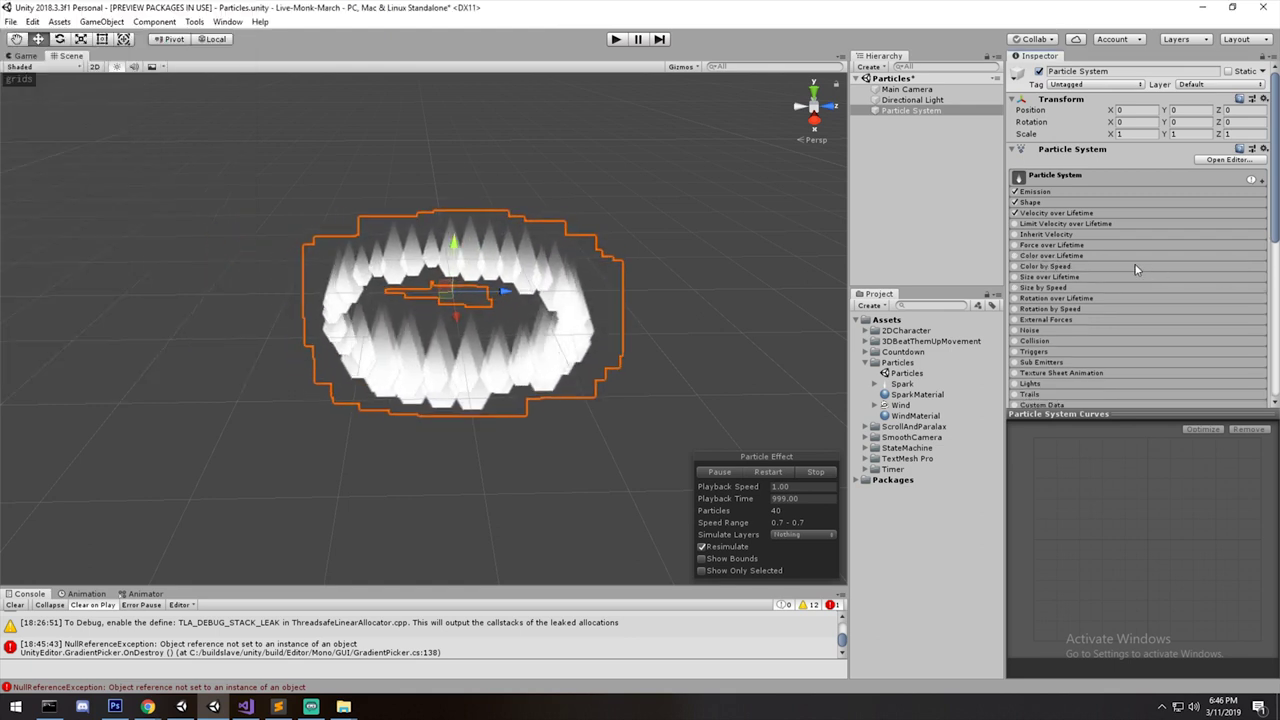
{"action": "left_click", "coordinate": [1015, 277]}
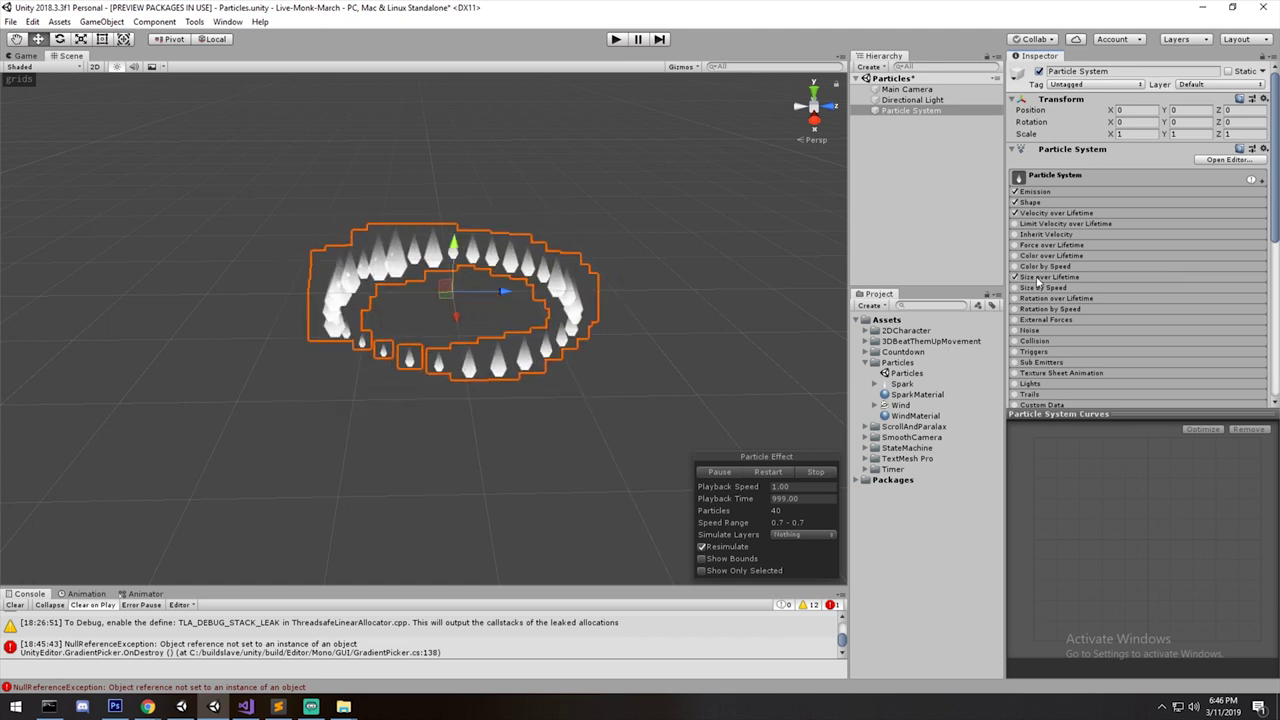
{"action": "left_click", "coordinate": [1040, 277]}
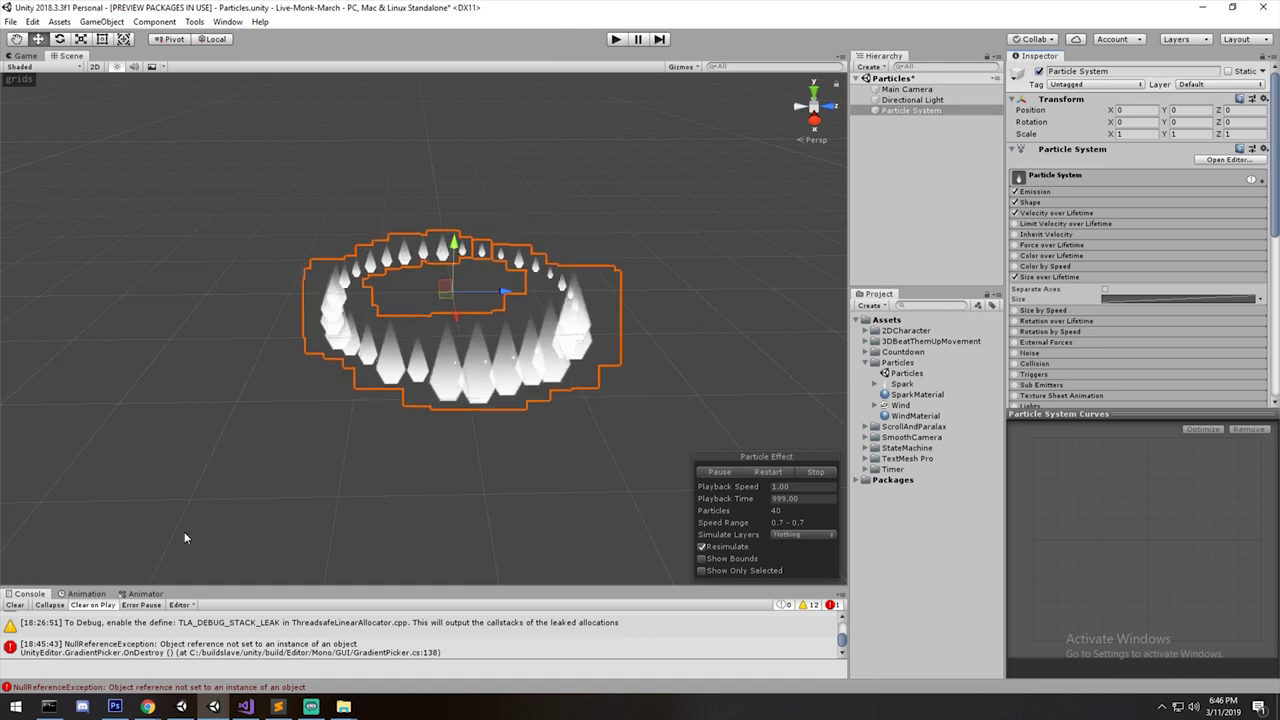
Clear the console messages and inspect the changing particle sizes around the ring.
{"action": "left_click", "coordinate": [15, 605]}
{"action": "scroll", "coordinate": [686, 343], "scroll_direction": "up", "scroll_amount": 12}
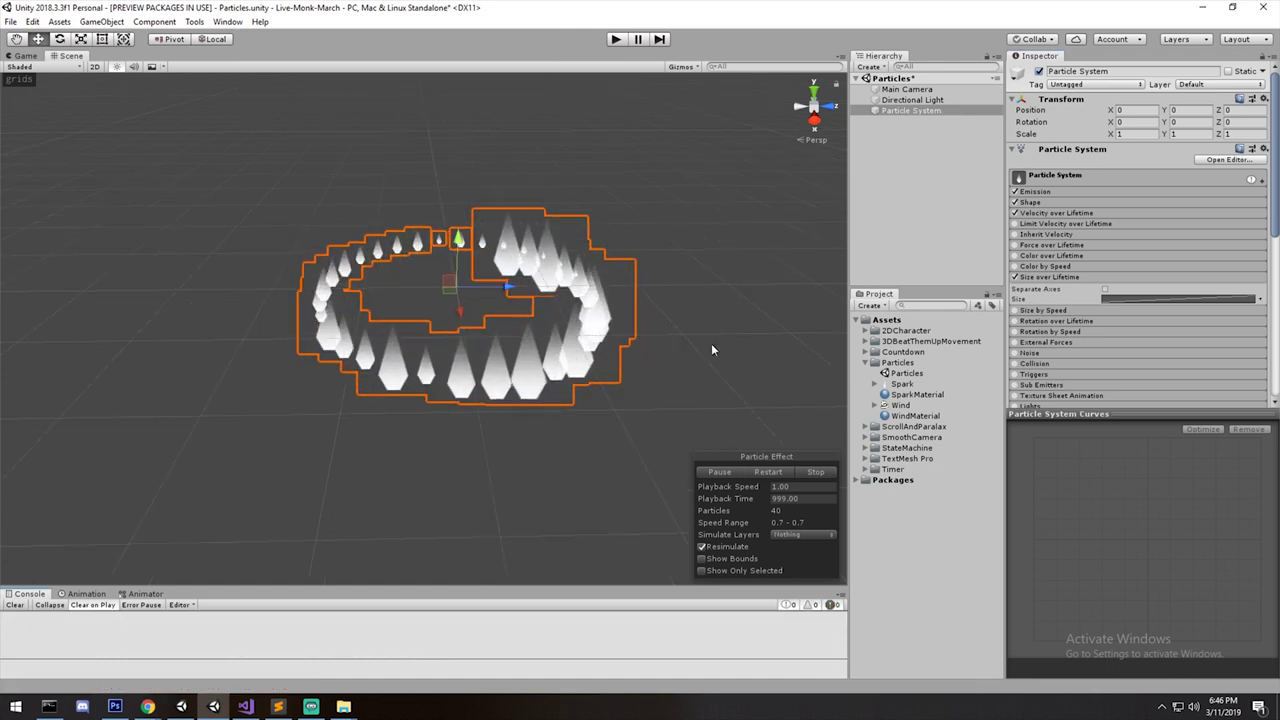
{"action": "scroll", "coordinate": [695, 335], "scroll_direction": "down", "scroll_amount": 14}
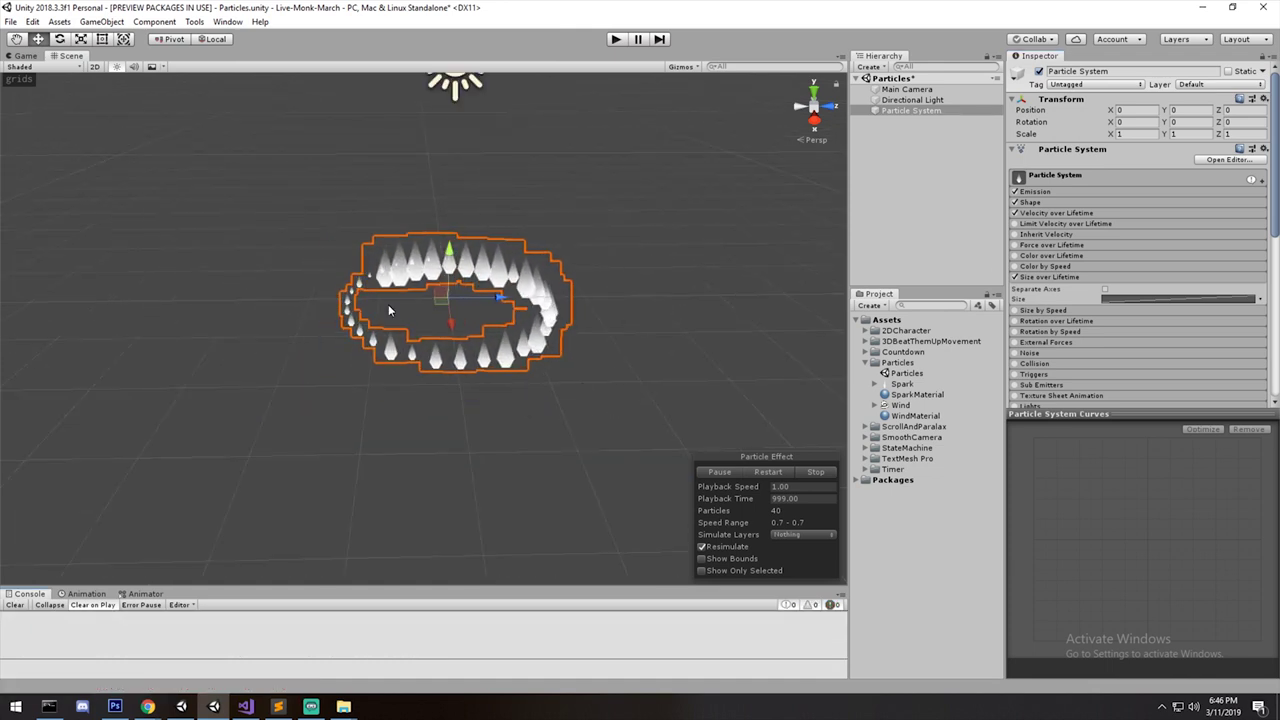
{"action": "scroll", "coordinate": [447, 278], "scroll_direction": "up", "scroll_amount": 4}
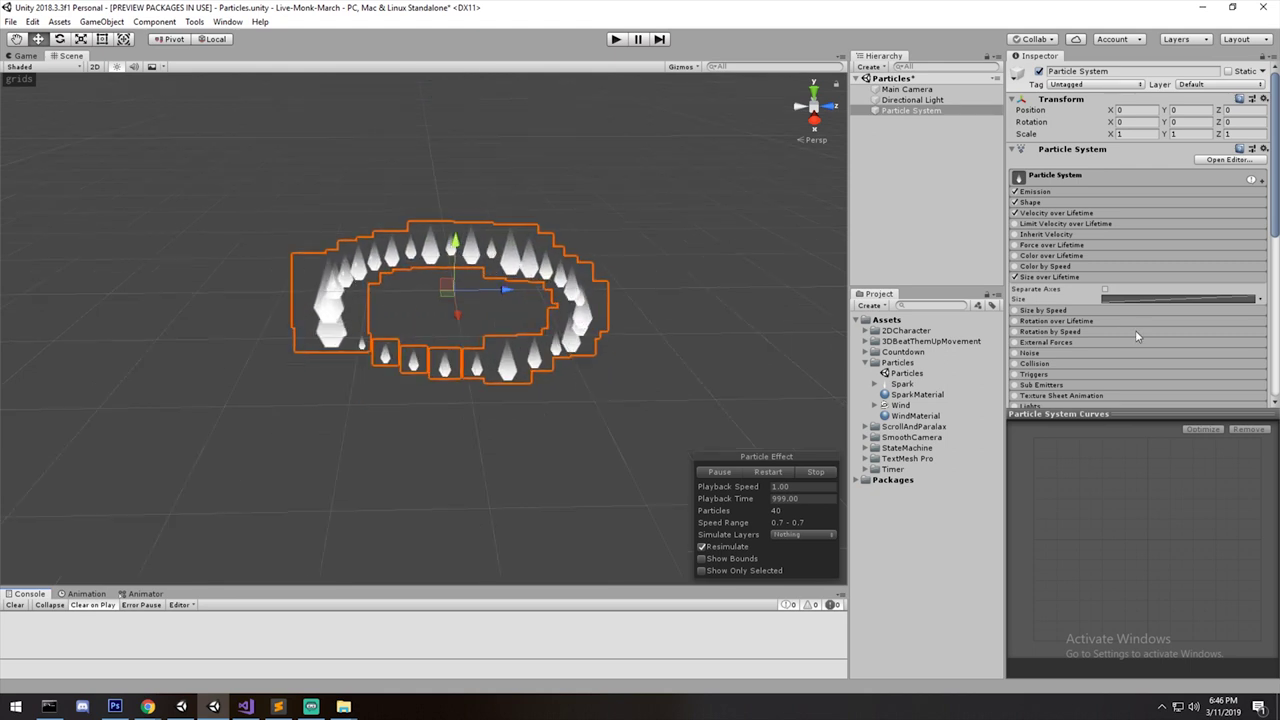
Turn on Separate Axes in Size over Lifetime and flatten the X, Y and Z size curves at 1.0.
{"action": "left_click", "coordinate": [1105, 290]}
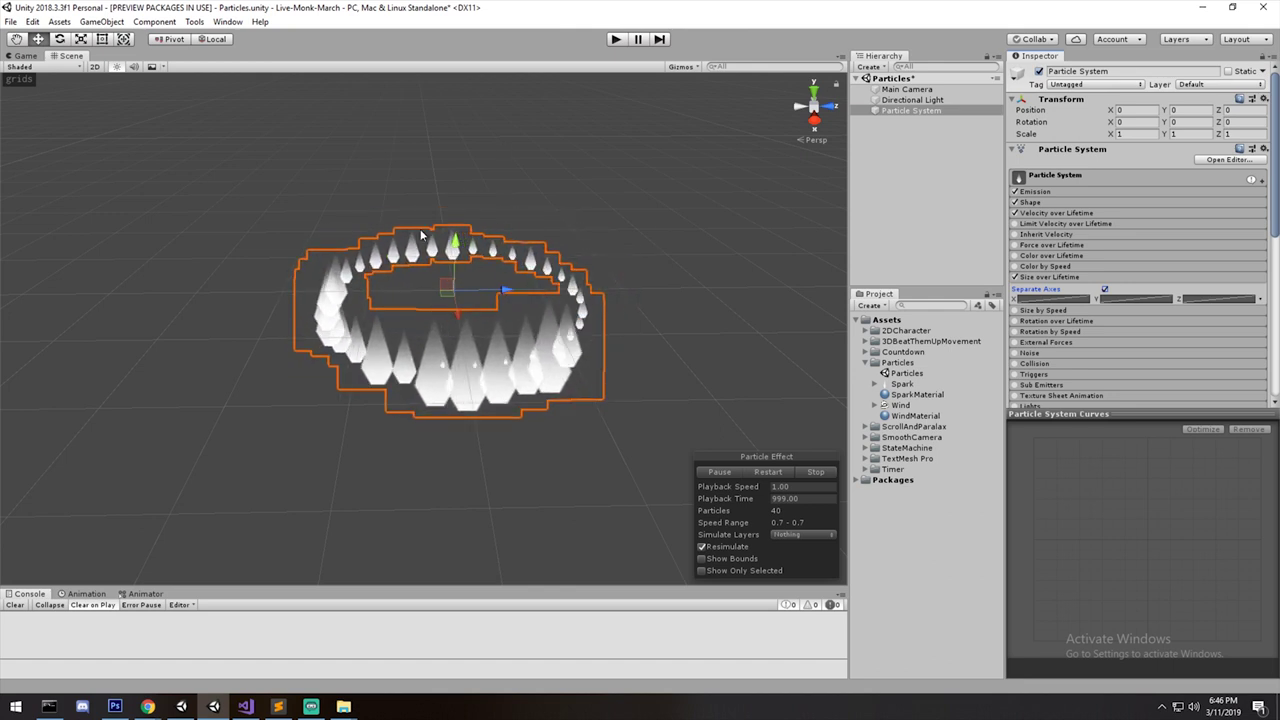
{"action": "left_click", "coordinate": [1043, 300]}
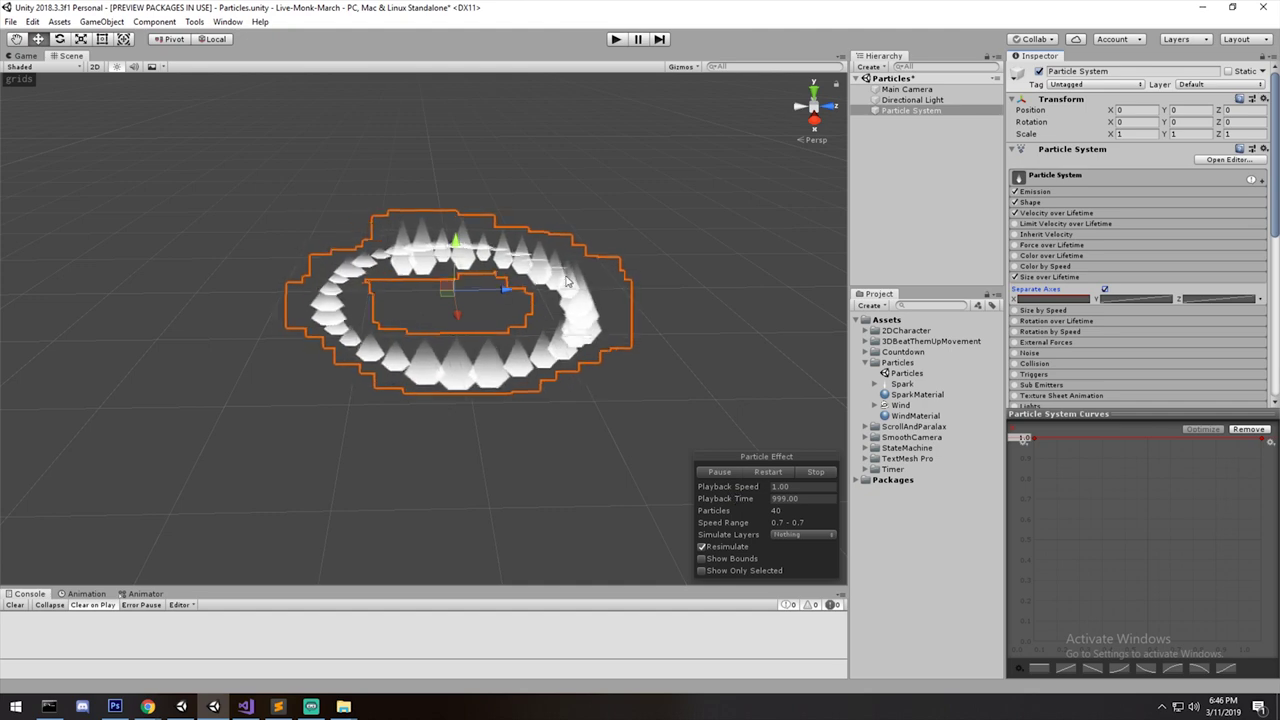
{"action": "left_click", "coordinate": [1221, 300]}
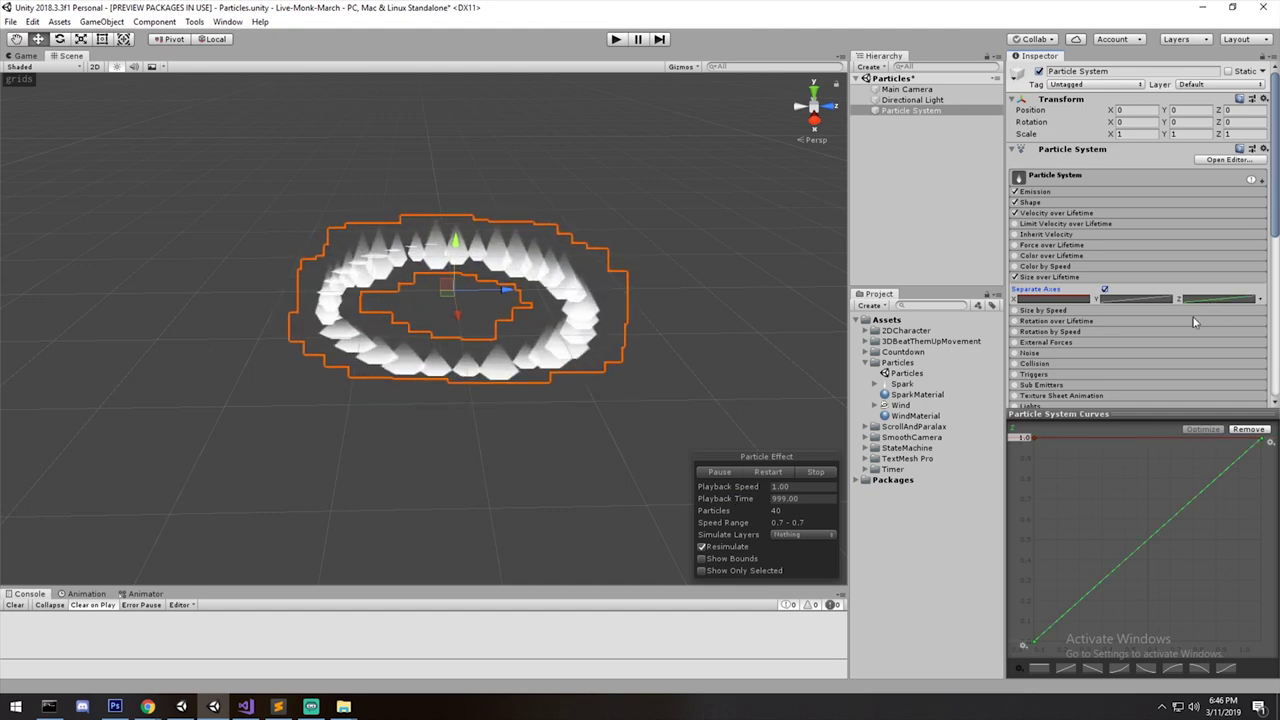
{"action": "left_click", "coordinate": [1150, 299]}
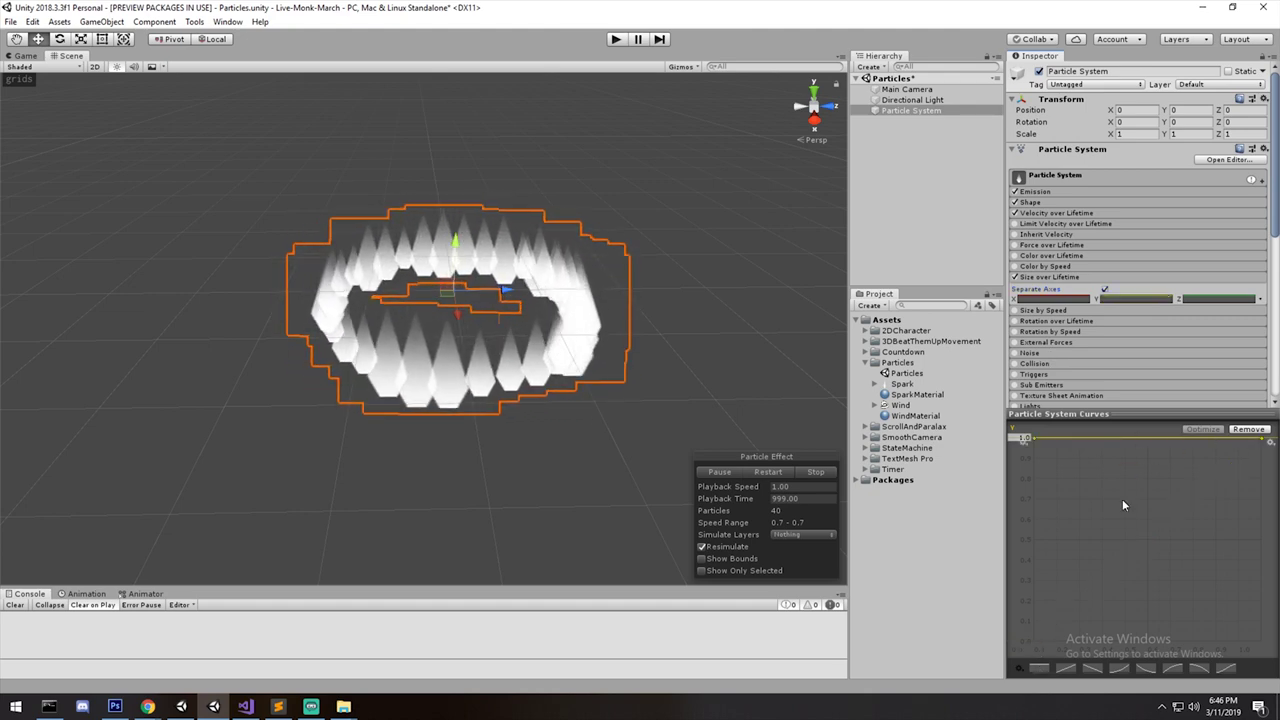
Lower the flat Y size curve to about 0.8 and add a key at its middle with a value of 1.0.
{"action": "double_click", "coordinate": [1150, 437]}
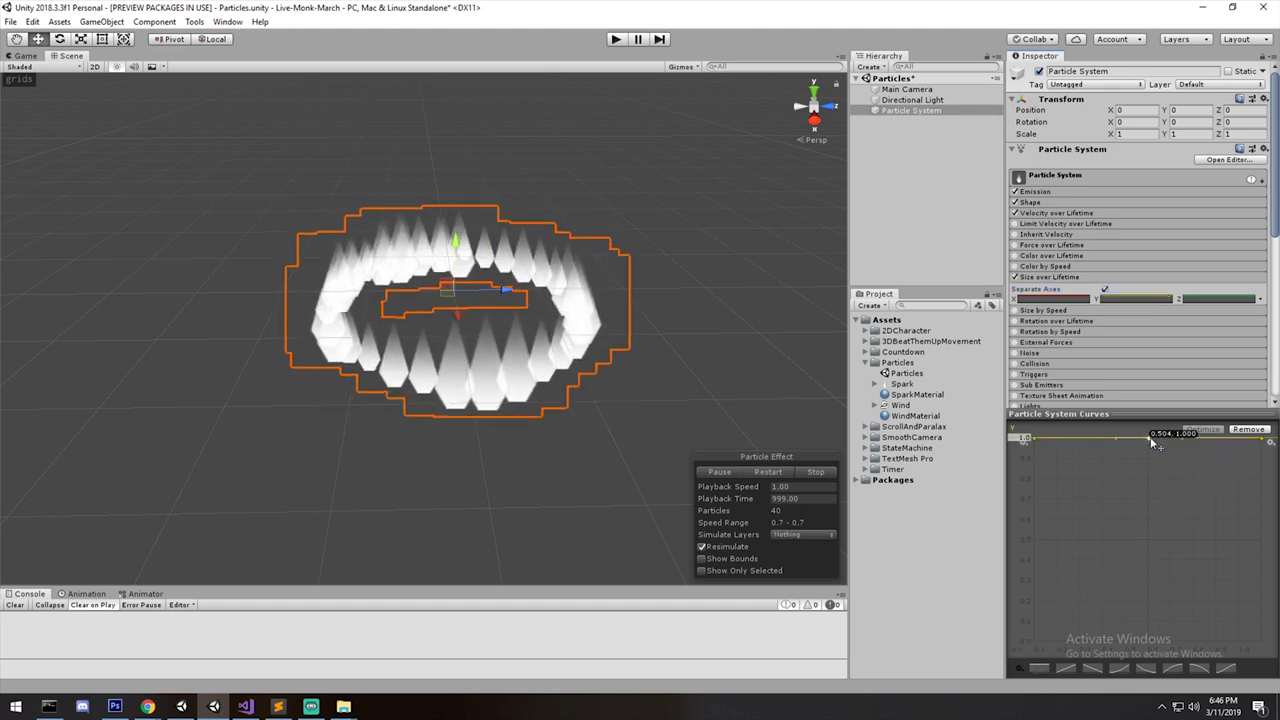
{"action": "right_click", "coordinate": [1146, 440]}
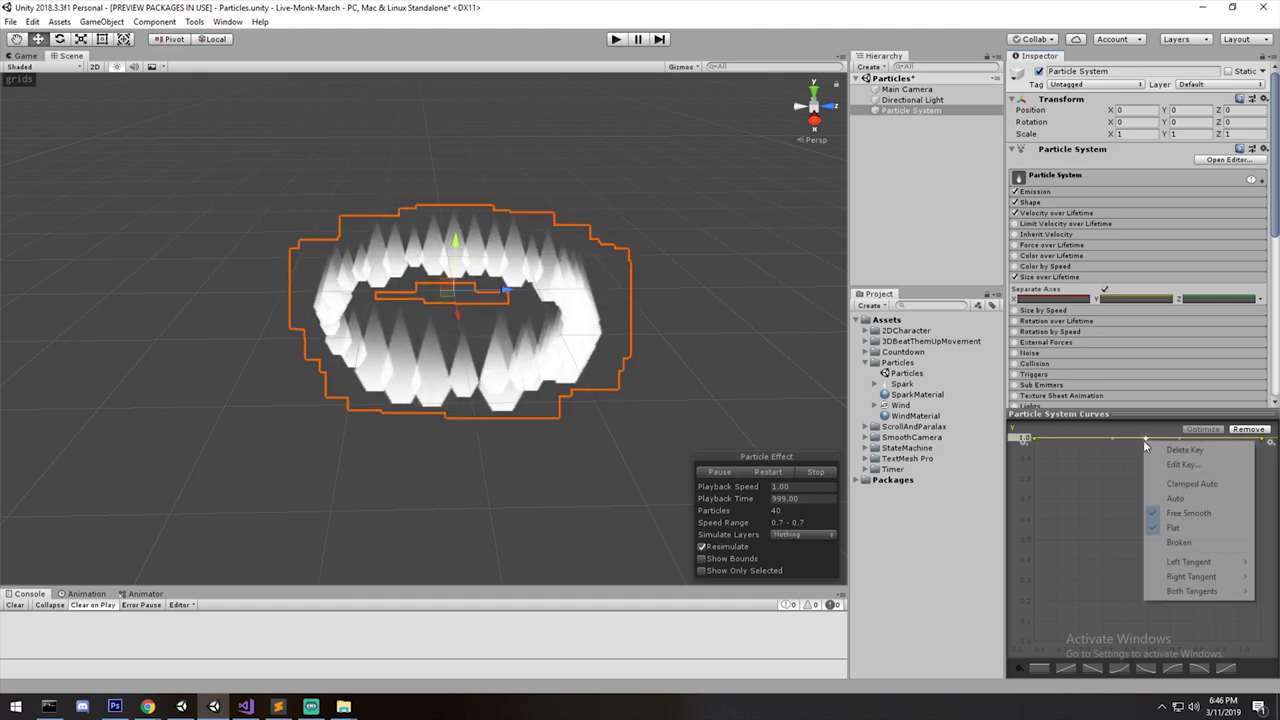
{"action": "left_click", "coordinate": [1170, 460]}
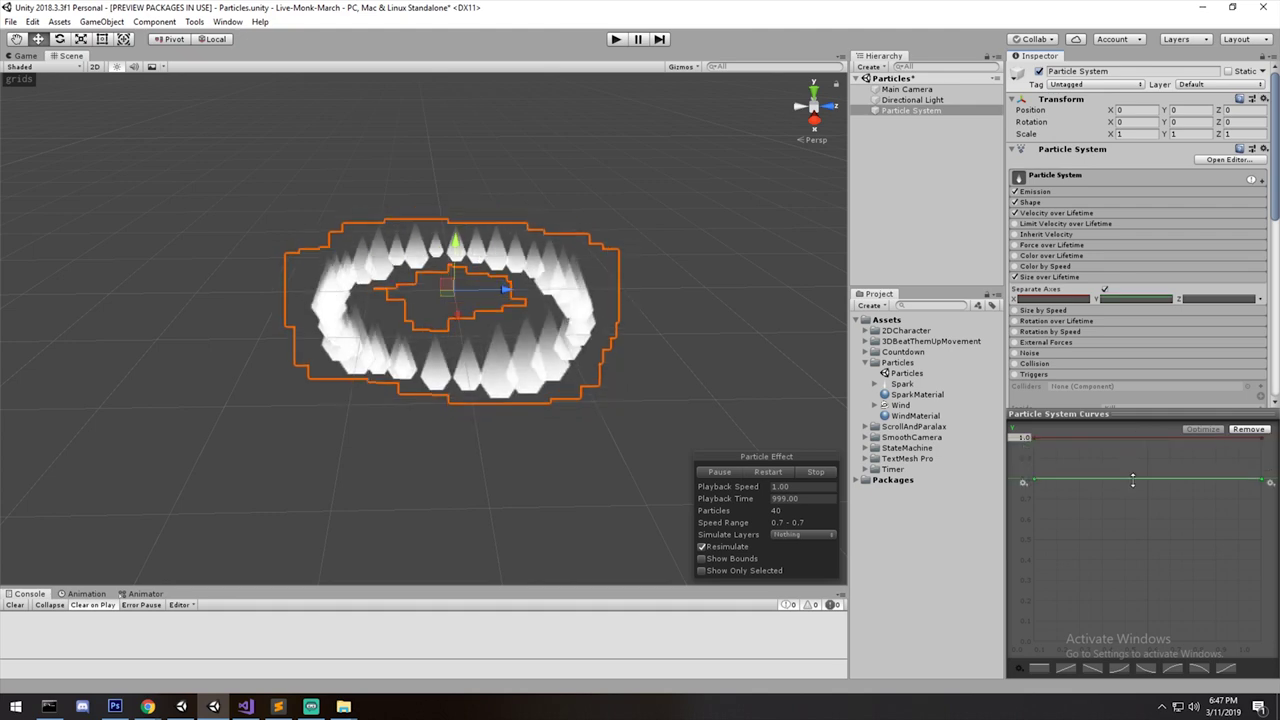
{"action": "right_click", "coordinate": [1139, 475]}
{"action": "left_click", "coordinate": [1146, 479]}
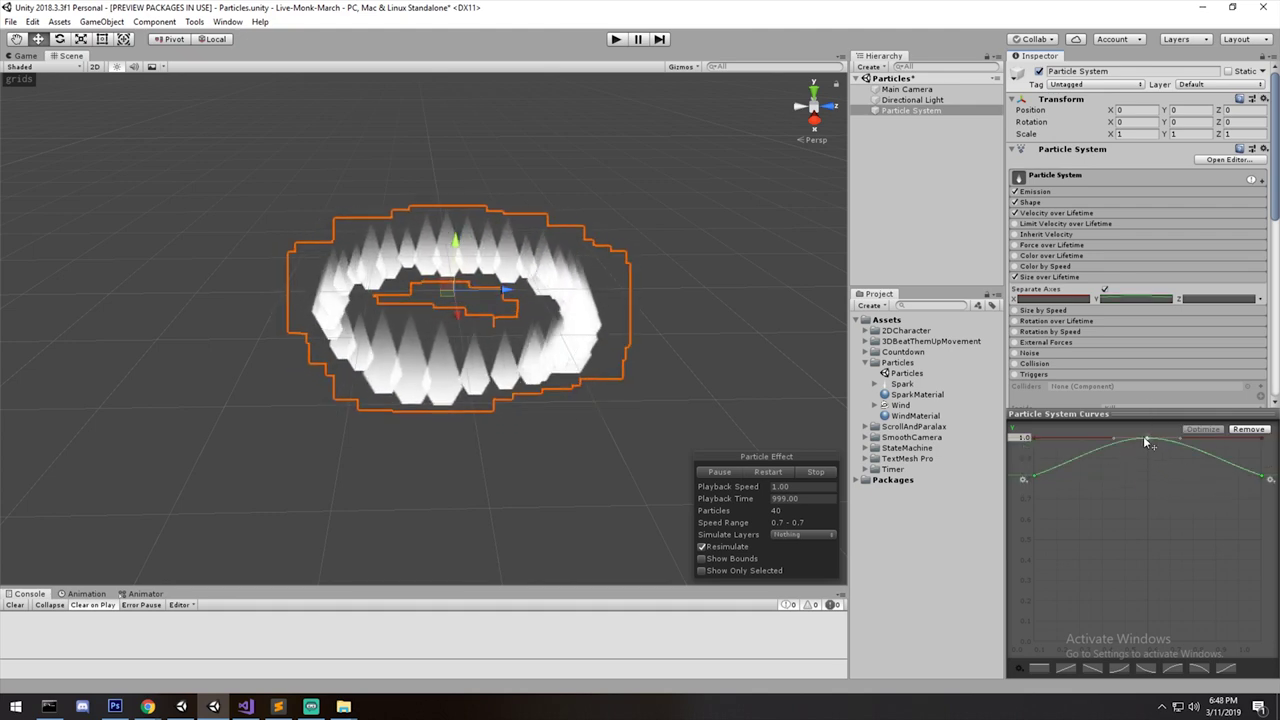
Try to set the value of the Y size curve's middle key to 2.
{"action": "right_click", "coordinate": [1146, 439]}
{"action": "left_click", "coordinate": [1210, 460]}
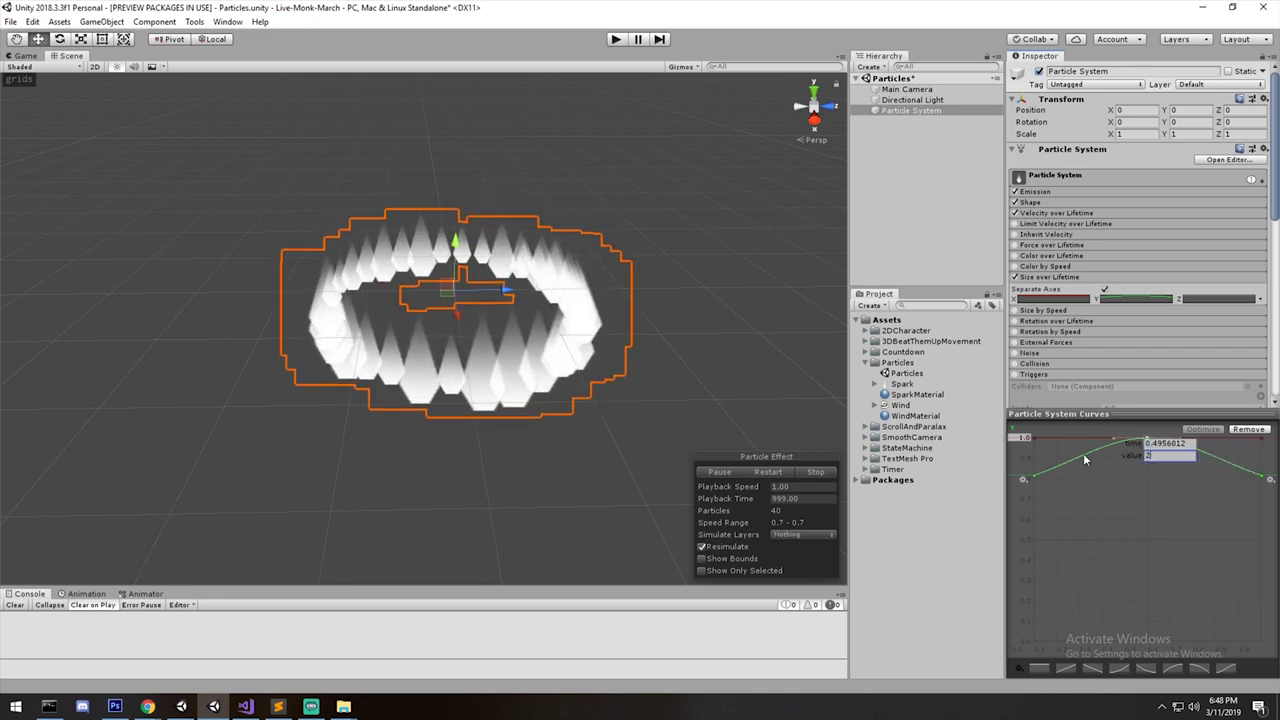
{"action": "key", "text": "Return"}
Bend the Y size curve around its middle key and raise its start and end keys to 1.0.
{"action": "left_click_drag", "start_coordinate": [1147, 440], "coordinate": [1138, 441]}
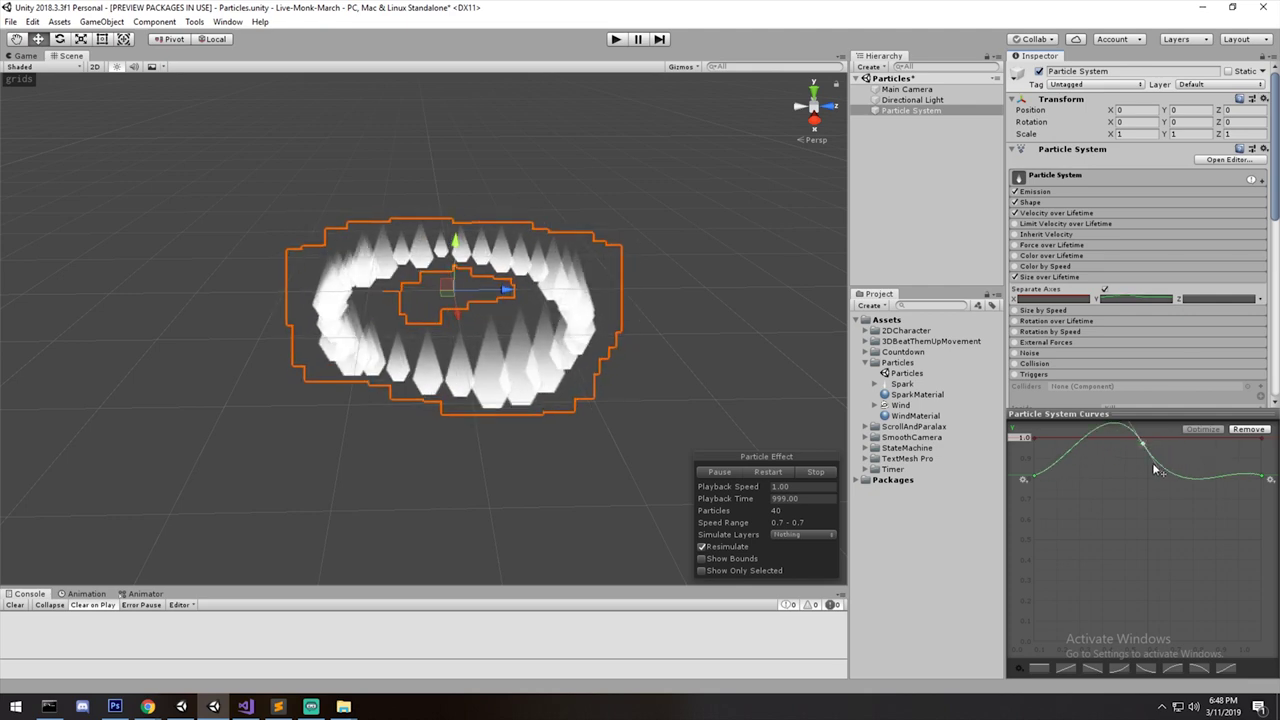
{"action": "left_click_drag", "start_coordinate": [1145, 444], "coordinate": [1146, 435]}
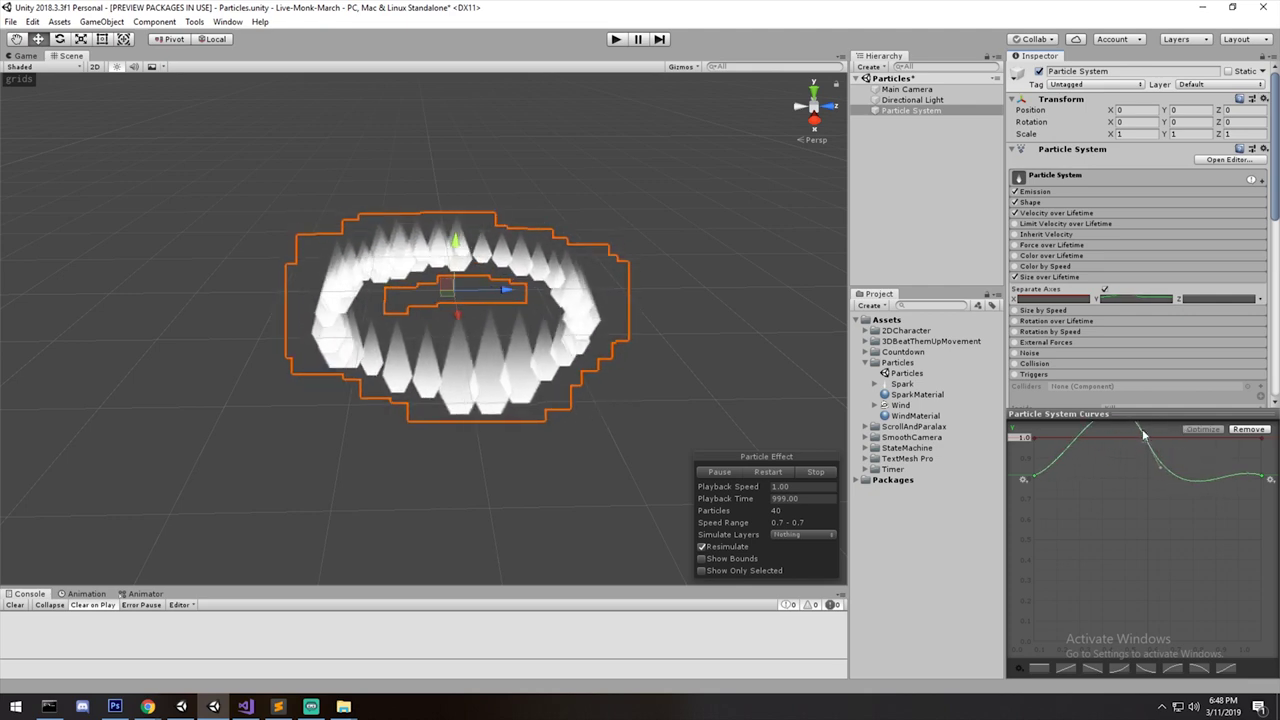
{"action": "left_click_drag", "start_coordinate": [1023, 480], "coordinate": [1022, 435]}
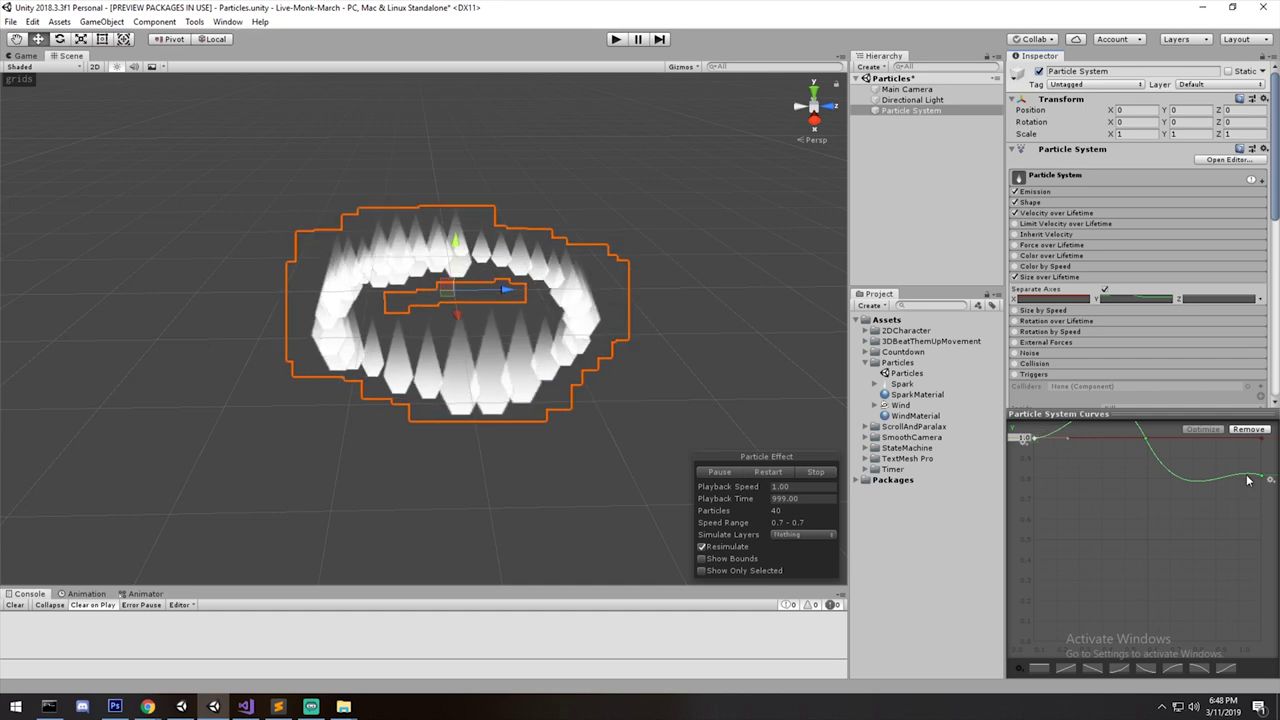
{"action": "left_click_drag", "start_coordinate": [1266, 480], "coordinate": [1263, 438]}
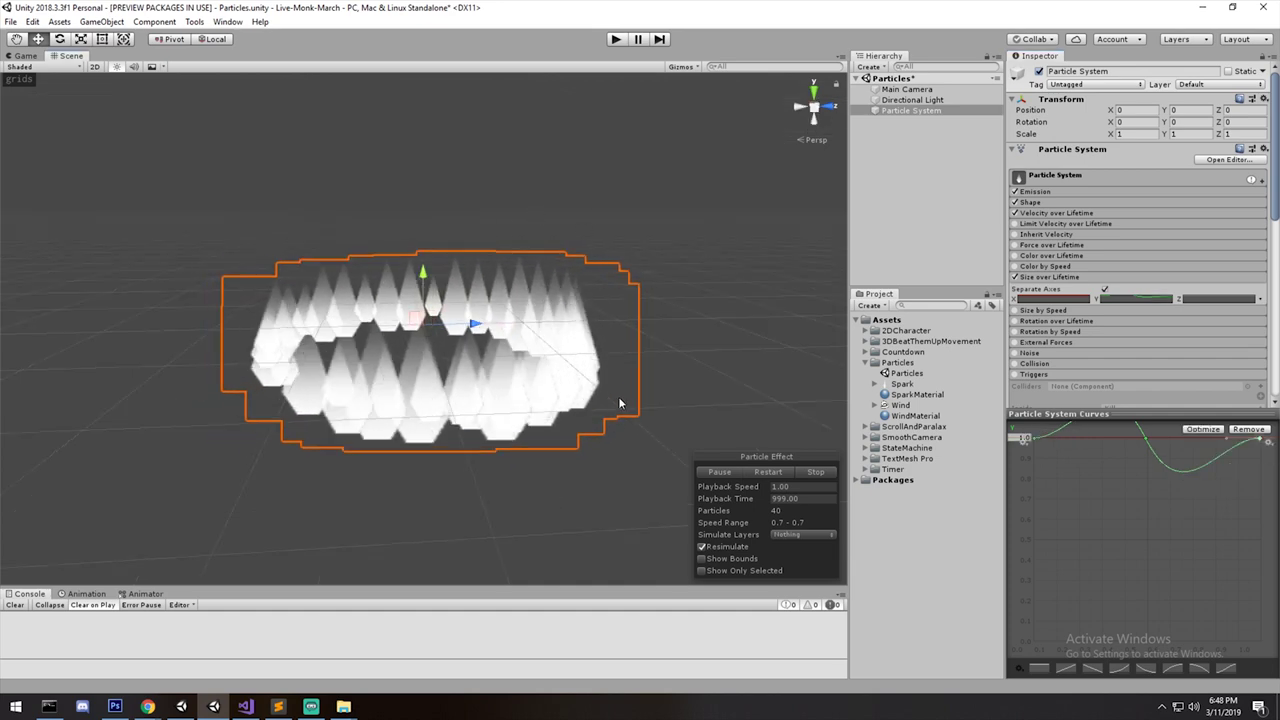
Collapse Size over Lifetime and look at the Size by Speed settings without enabling the module.
{"action": "left_click", "coordinate": [1065, 278]}
{"action": "scroll", "coordinate": [1120, 225], "scroll_direction": "down", "scroll_amount": 2}
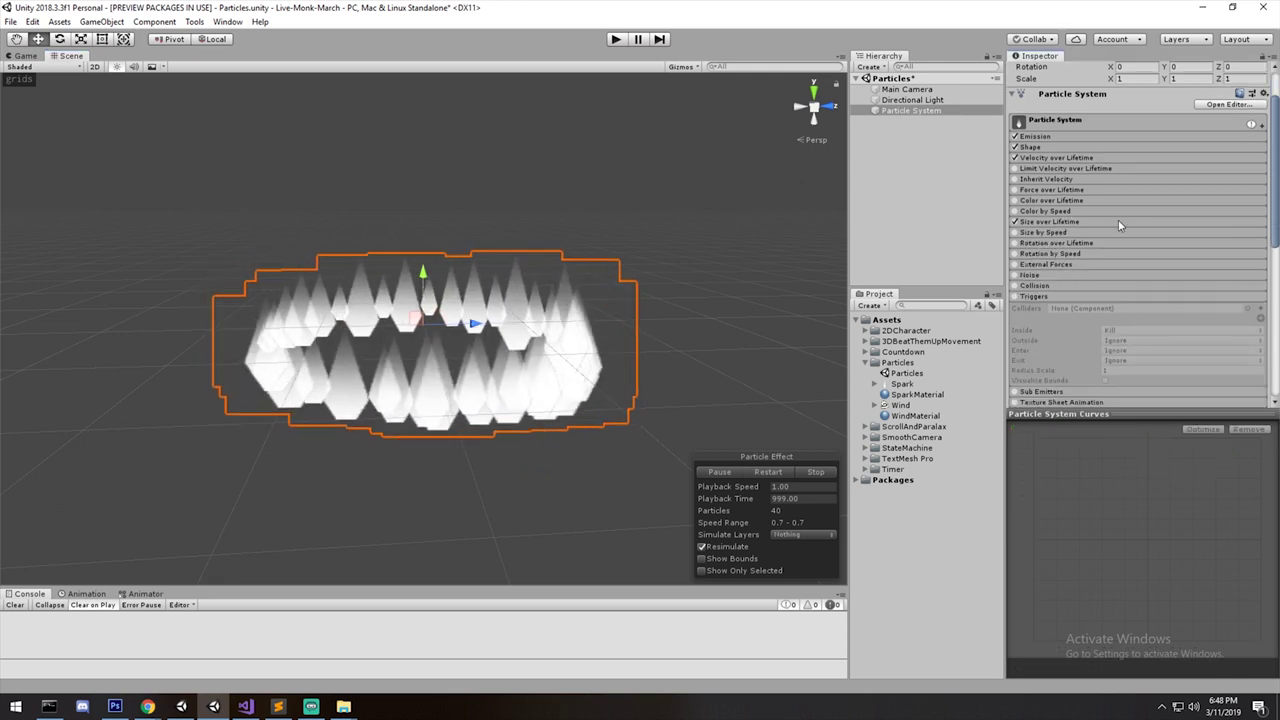
{"action": "left_click", "coordinate": [1045, 233]}
{"action": "left_click", "coordinate": [1062, 234]}
Enable Rotation over Lifetime and set Angular Velocity to a random value between two constants, with 10 as the lower one.
{"action": "left_click", "coordinate": [1045, 244]}
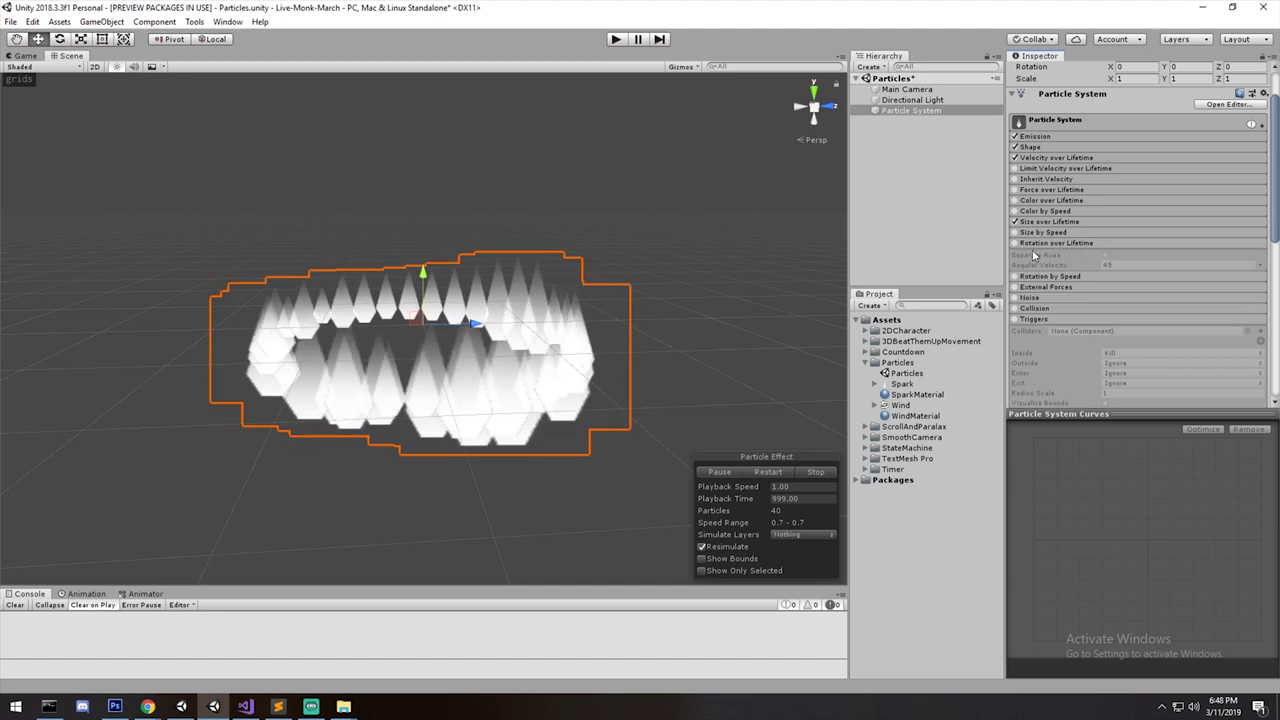
{"action": "left_click", "coordinate": [1015, 243]}
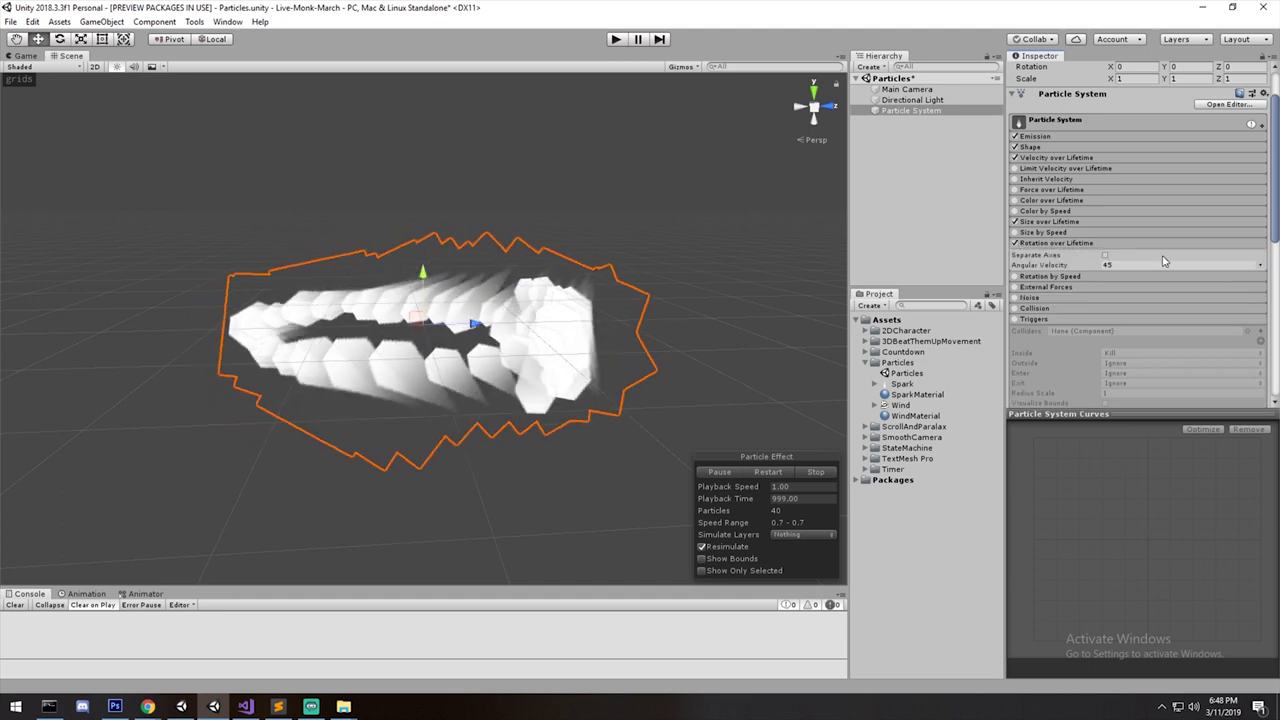
{"action": "left_click", "coordinate": [1261, 266]}
{"action": "left_click", "coordinate": [1203, 307]}
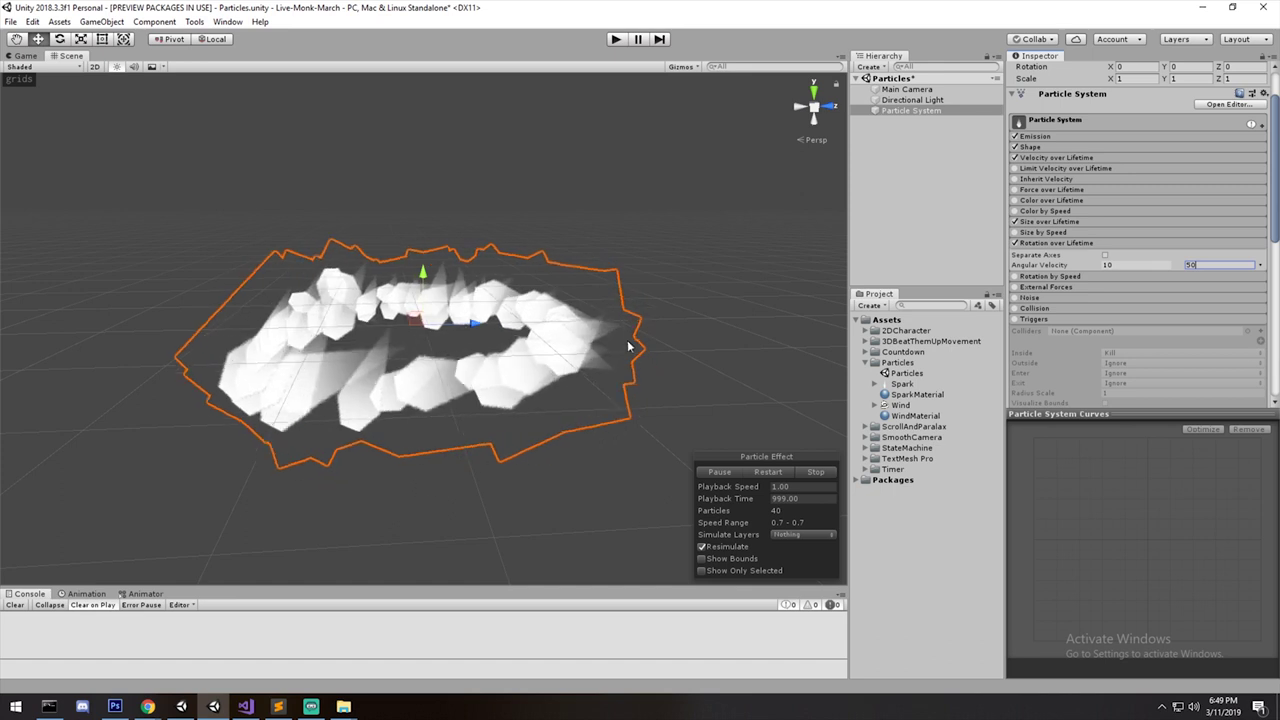
Disable Rotation over Lifetime and collapse its settings.
{"action": "left_click", "coordinate": [1015, 243]}
{"action": "left_click", "coordinate": [1056, 243]}
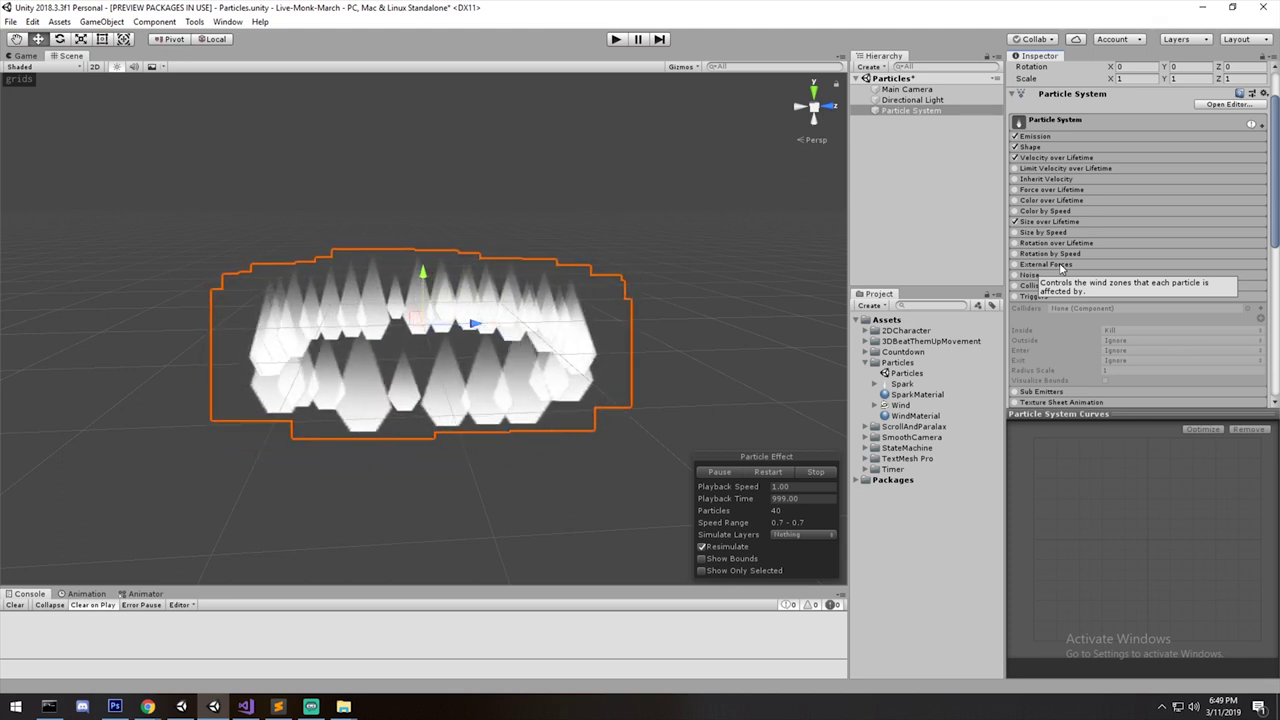
Add a Particle System Force Field from the effects objects to the scene, and undo its creation.
{"action": "right_click", "coordinate": [912, 131]}
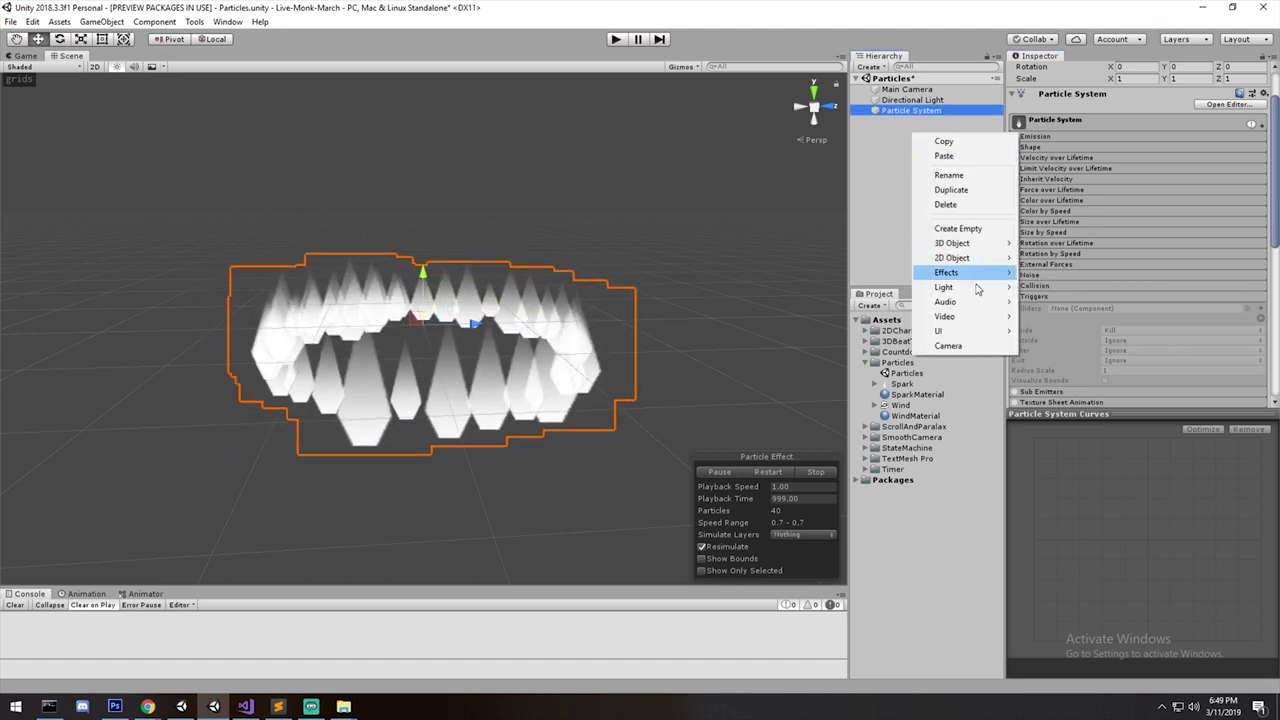
{"action": "mouse_move", "coordinate": [968, 278]}
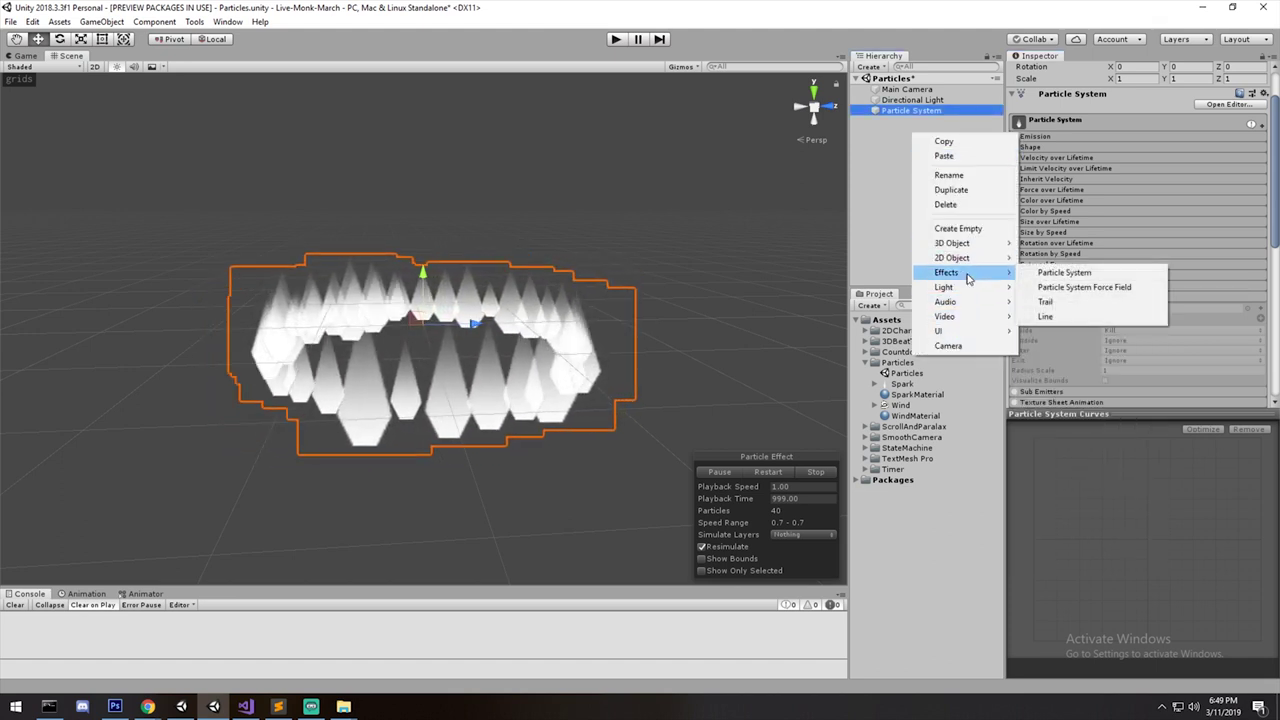
{"action": "left_click", "coordinate": [1084, 287]}
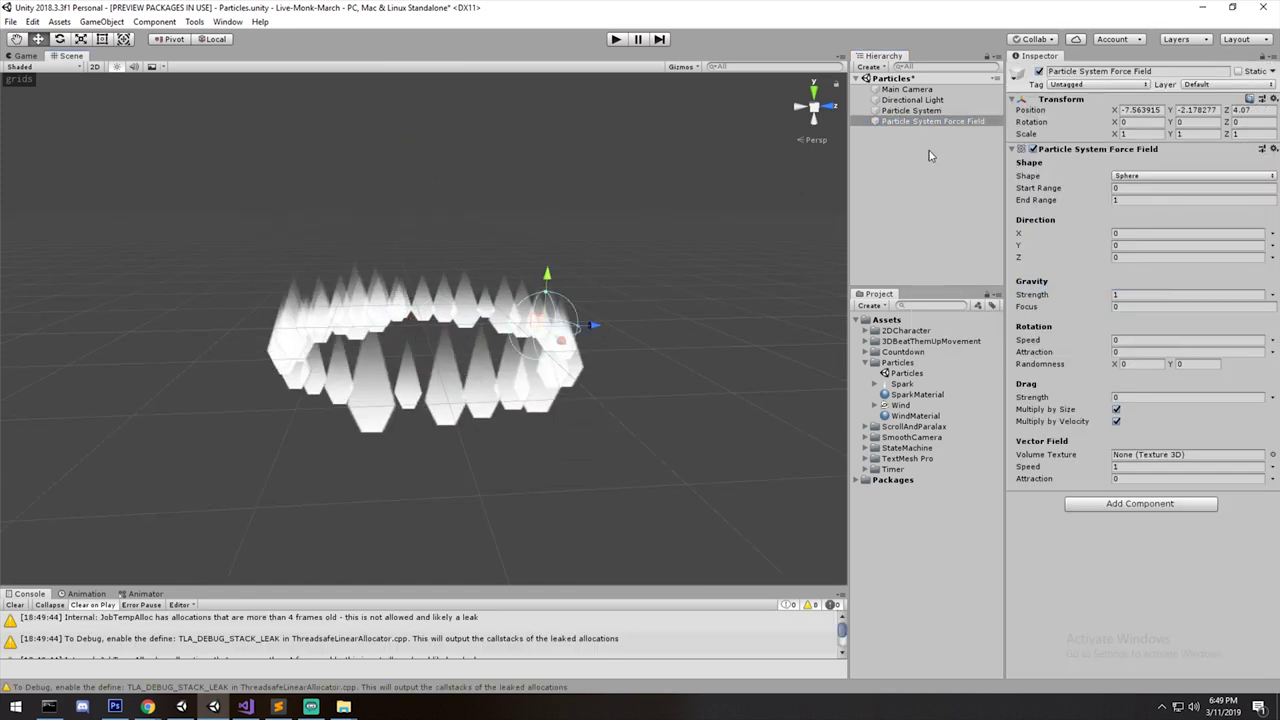
{"action": "key", "text": "ctrl+z"}
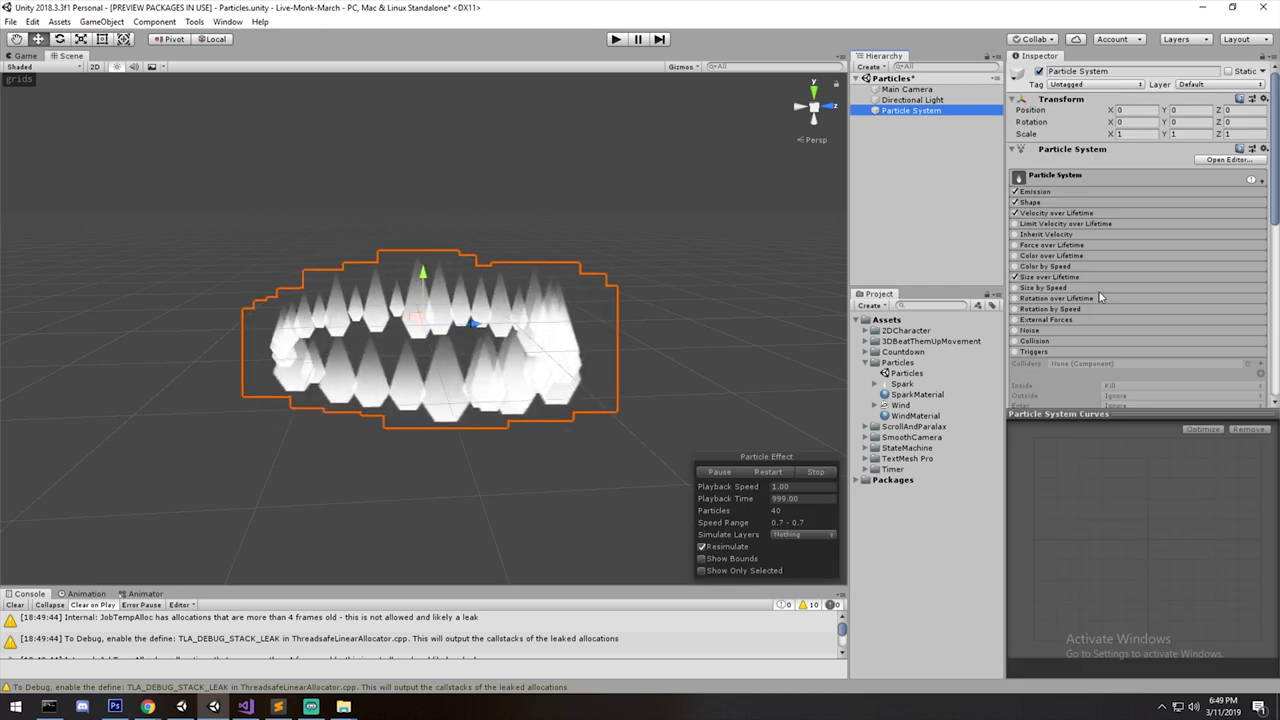
Try the Noise module on the particle ring with its existing settings, and disable and collapse it again.
{"action": "scroll", "coordinate": [1073, 314], "scroll_direction": "down", "scroll_amount": 2}
{"action": "left_click", "coordinate": [1055, 271]}
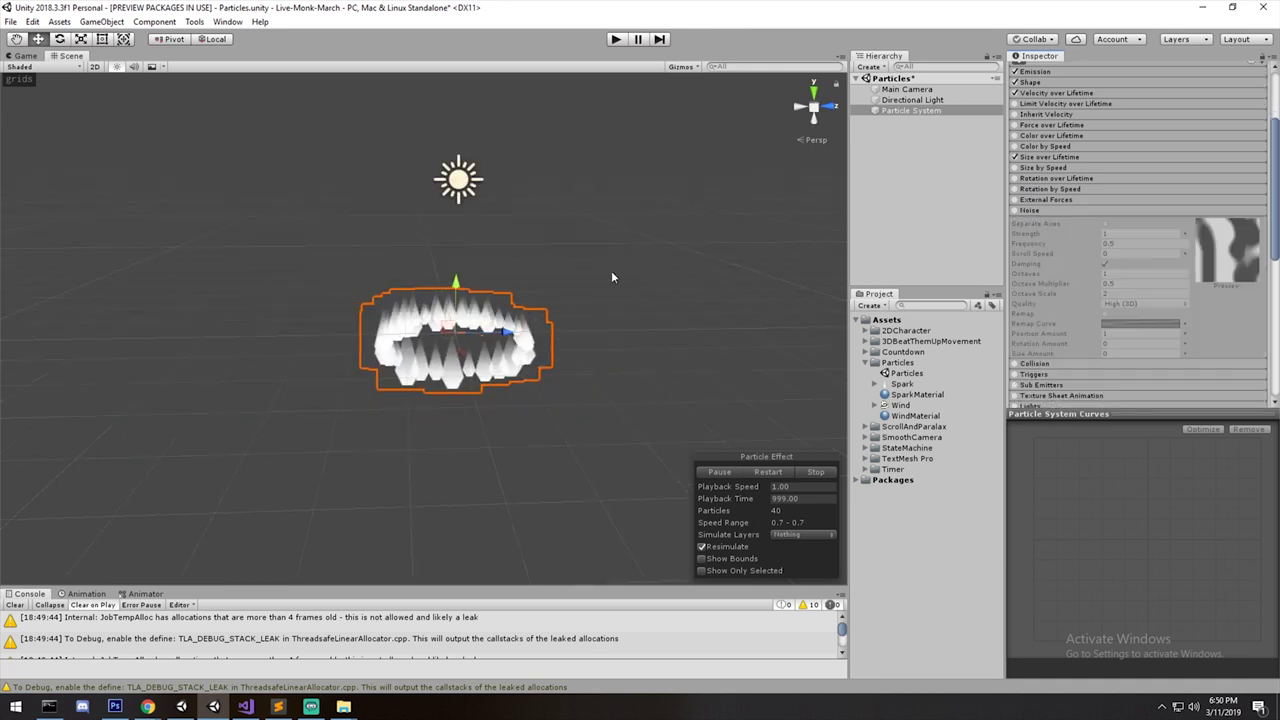
{"action": "left_click", "coordinate": [1015, 210]}
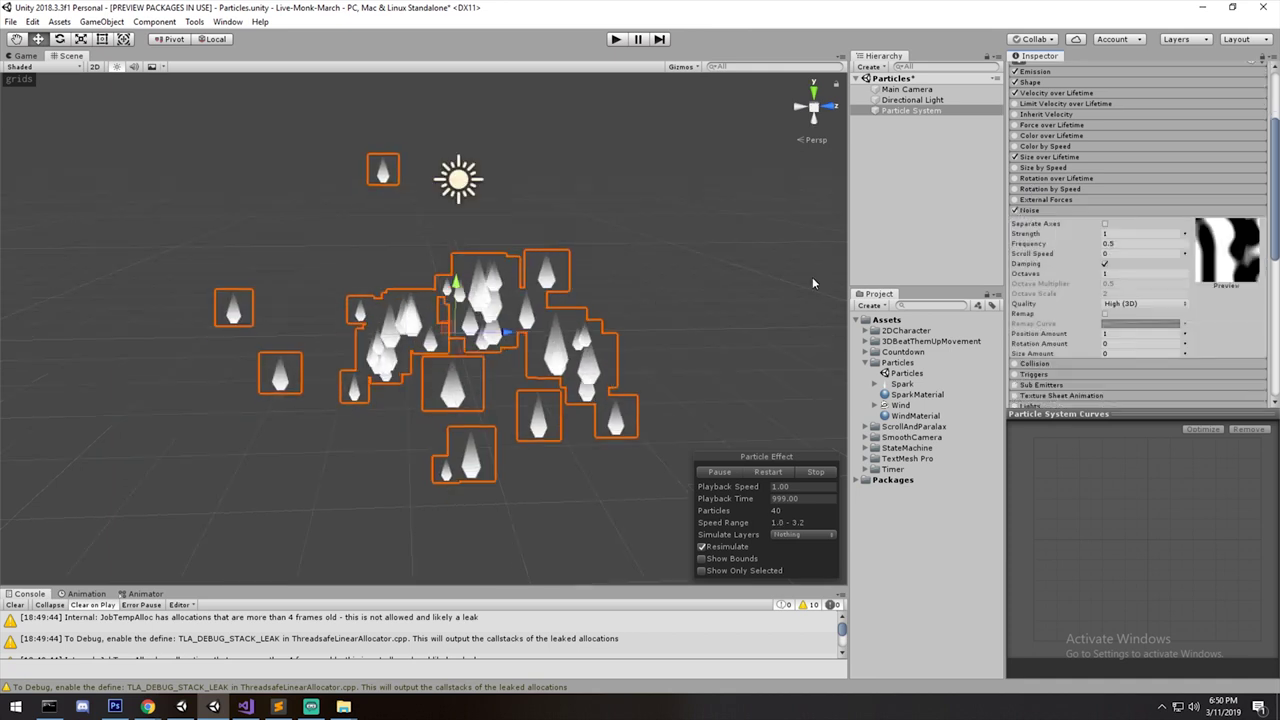
{"action": "middle_click_drag", "start_coordinate": [545, 316], "coordinate": [644, 323]}
{"action": "left_click_drag", "start_coordinate": [644, 323], "coordinate": [612, 284], "text": "alt"}
{"action": "scroll", "coordinate": [630, 252], "scroll_direction": "down", "scroll_amount": 3}
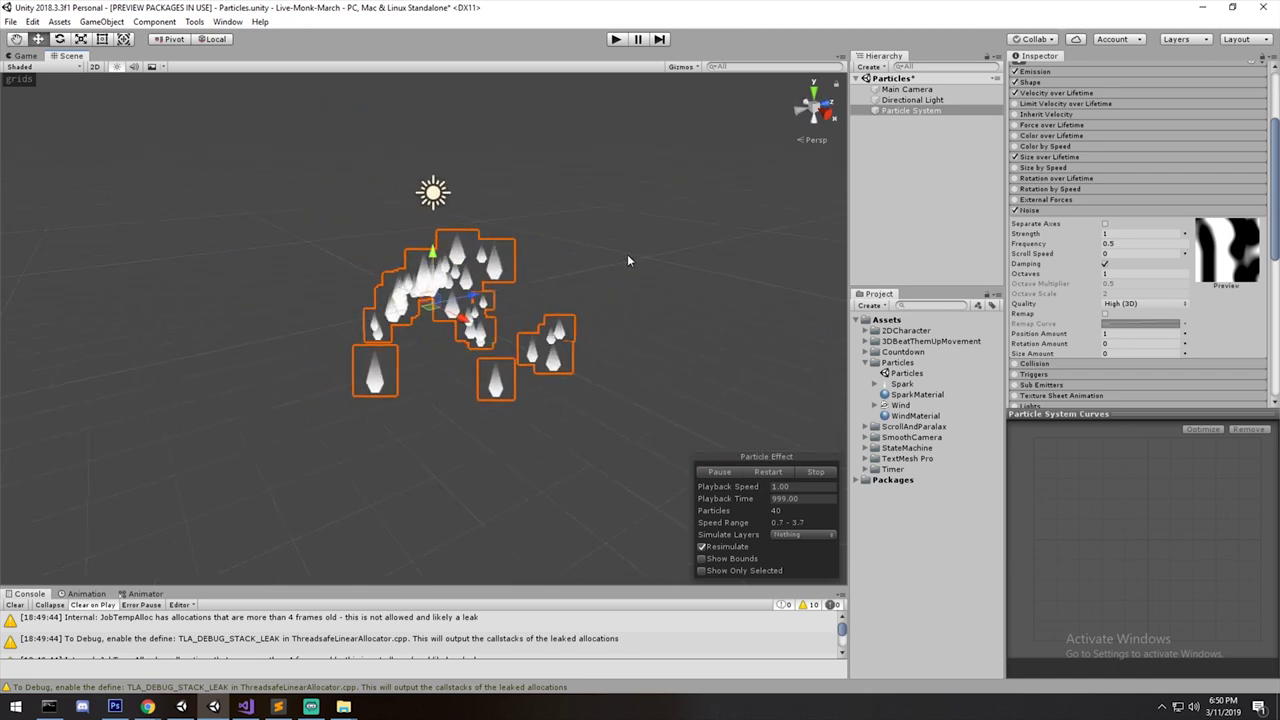
{"action": "left_click", "coordinate": [1016, 211]}
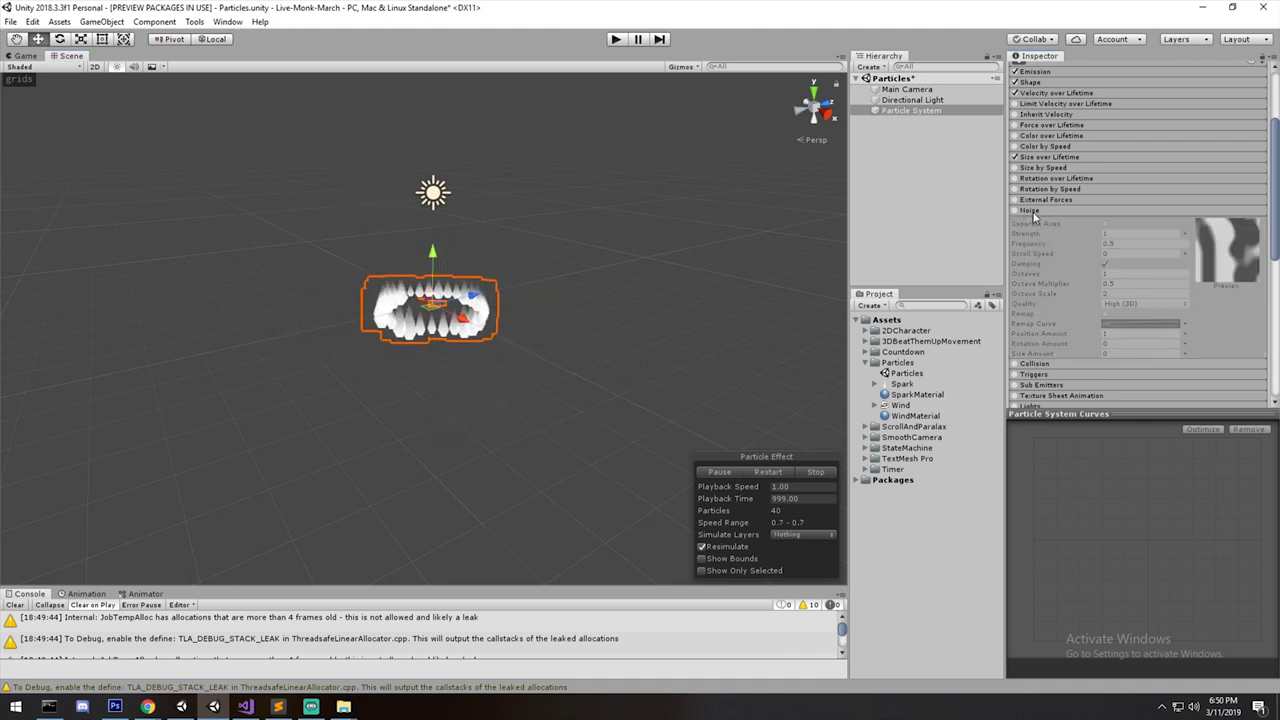
{"action": "left_click", "coordinate": [1035, 215]}
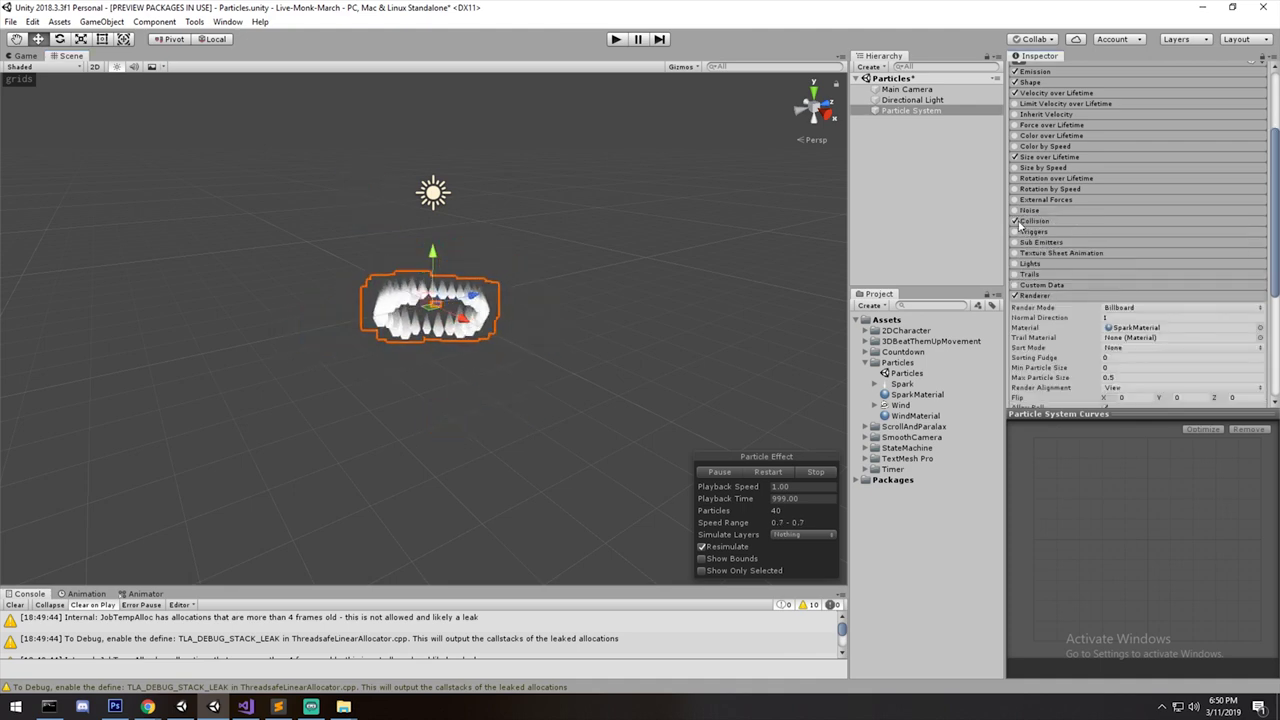
Look through the Collision settings, disable and collapse that module, and look at the Triggers settings without enabling them.
{"action": "left_click", "coordinate": [1038, 221]}
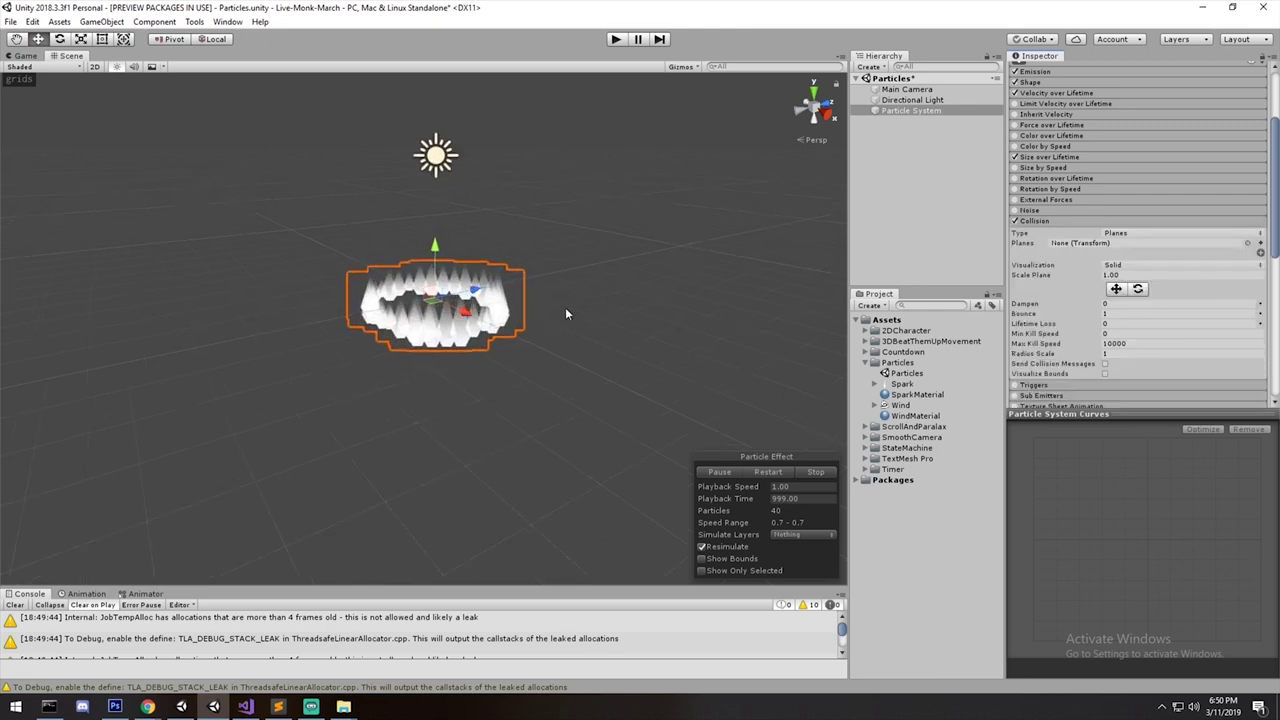
{"action": "left_click", "coordinate": [1016, 221]}
{"action": "left_click", "coordinate": [1035, 221]}
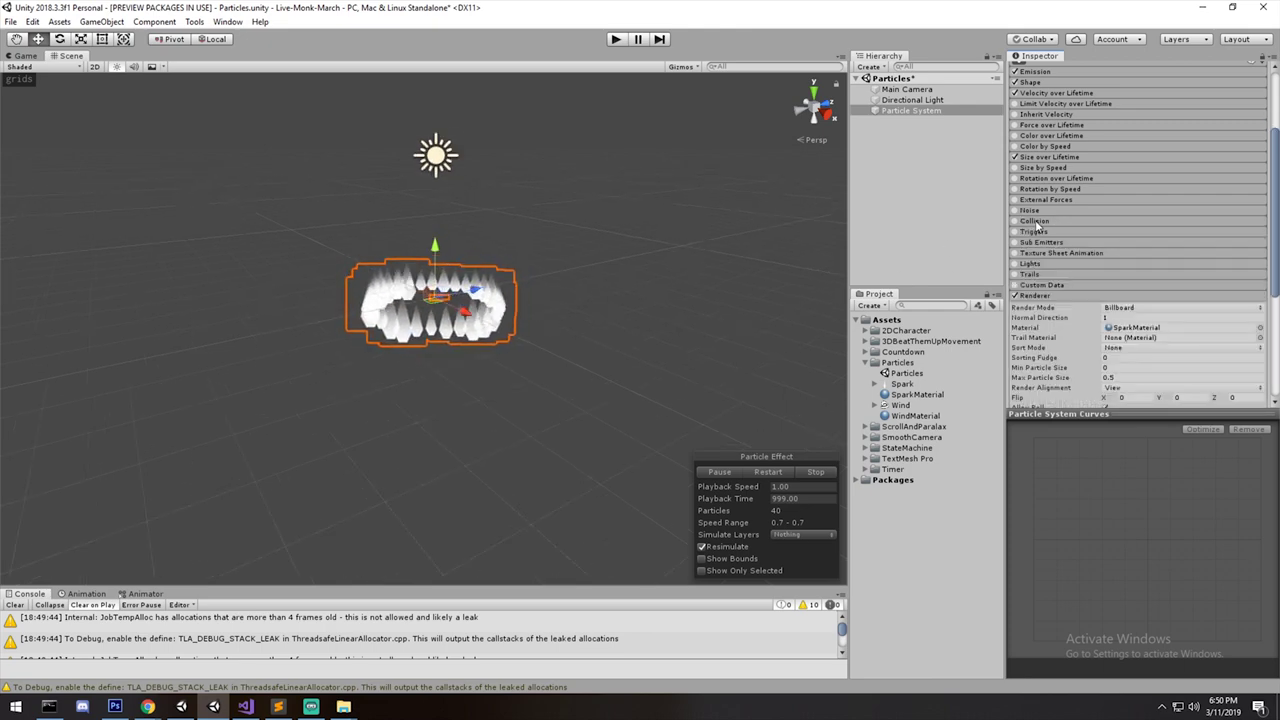
{"action": "left_click", "coordinate": [1035, 231]}
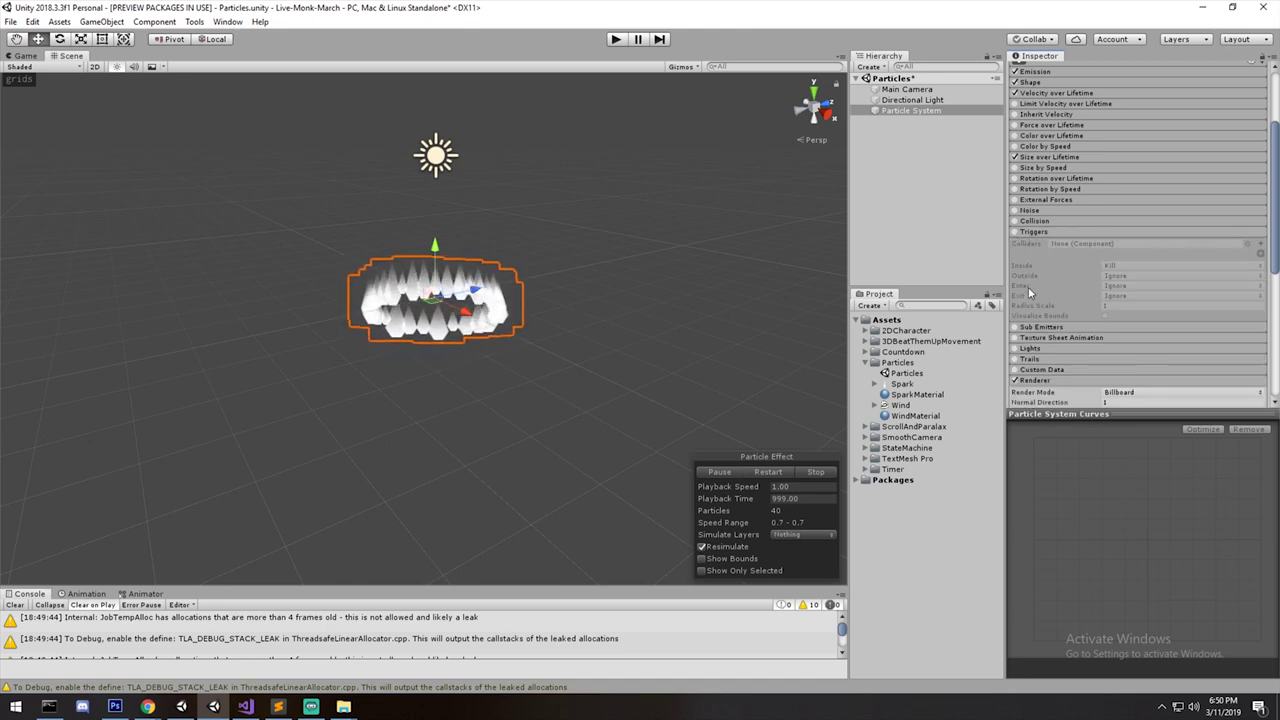
{"action": "left_click", "coordinate": [1035, 231]}
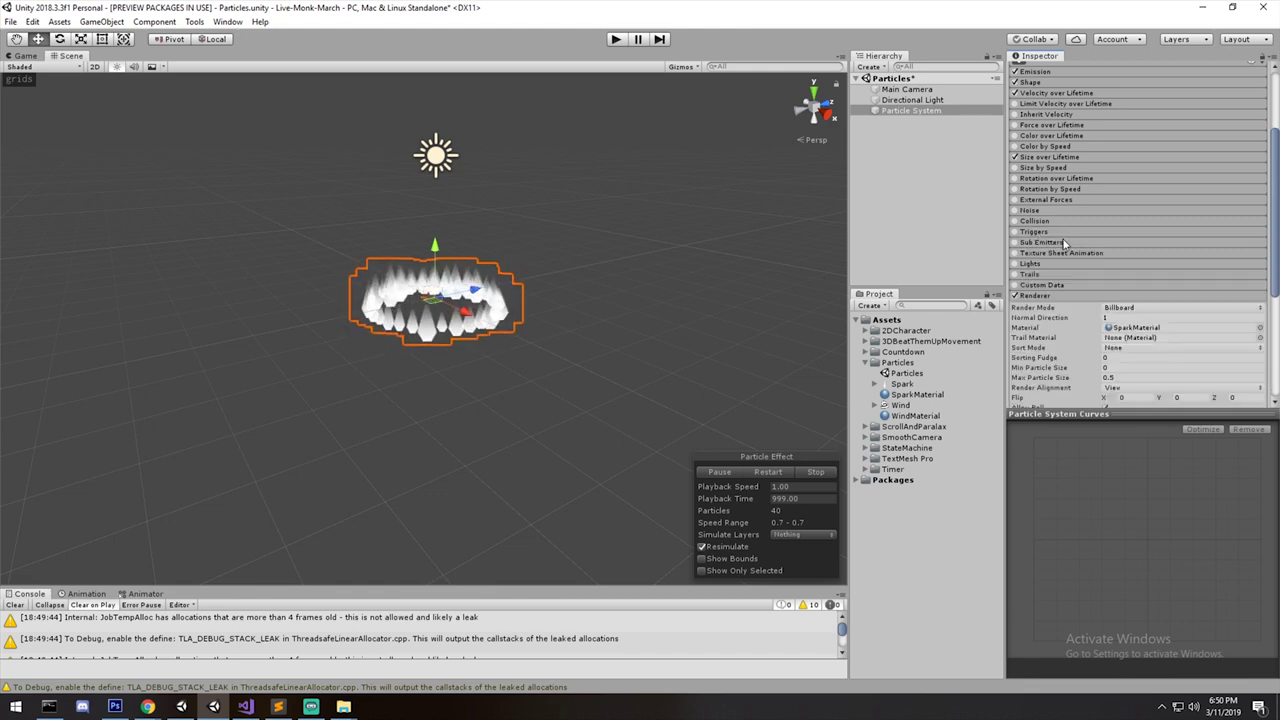
Enable Sub Emitters and assign a duplicate of the Particle System as the Birth sub-emitter, reparenting it under the original.
{"action": "left_click", "coordinate": [1043, 242]}
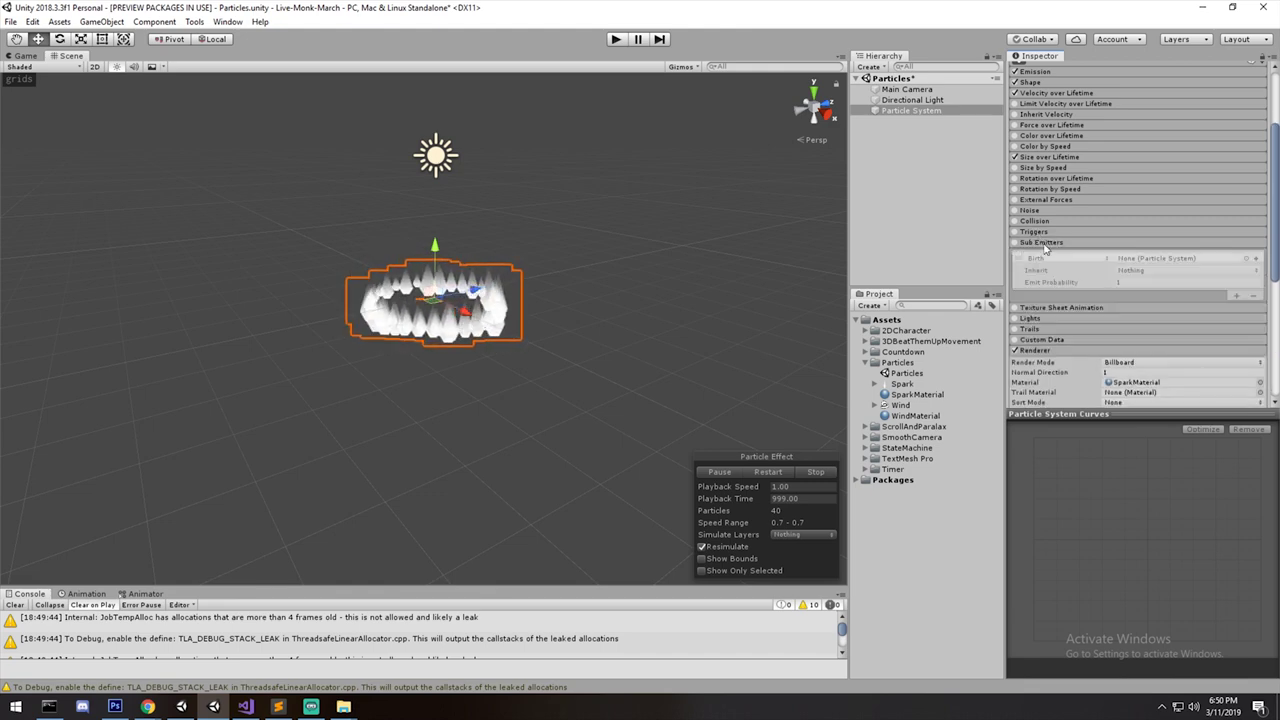
{"action": "left_click", "coordinate": [1016, 243]}
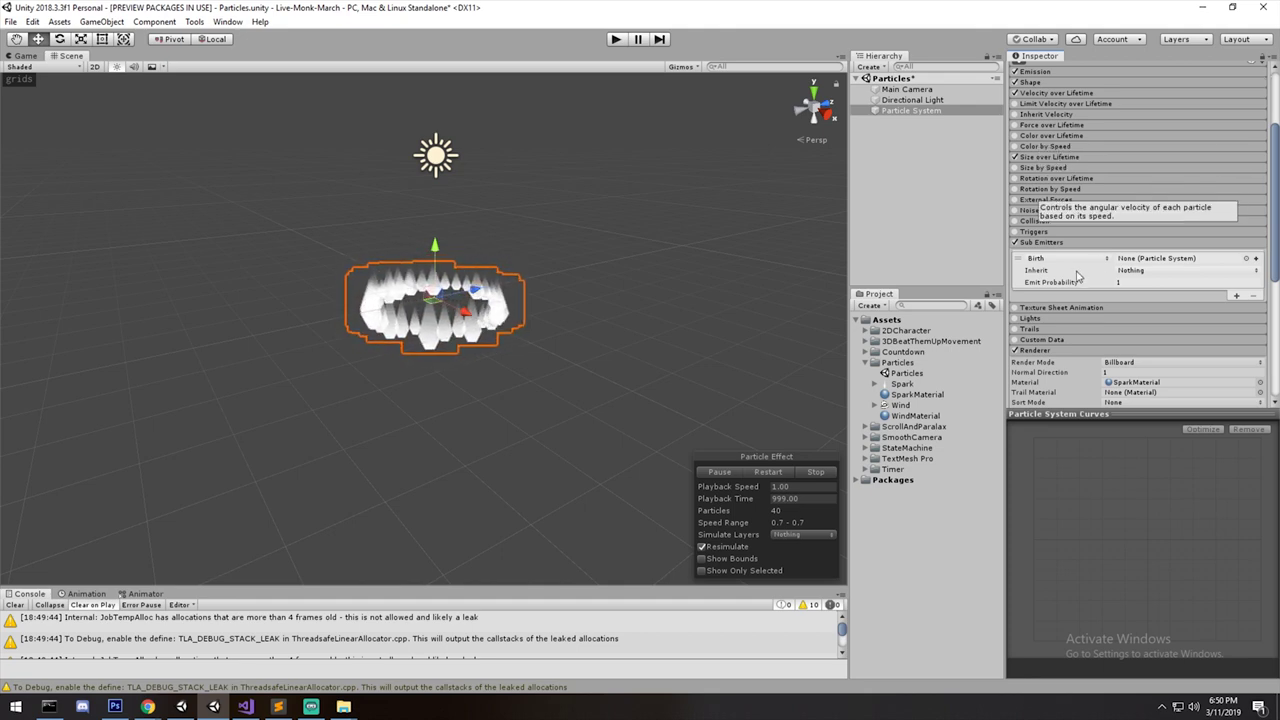
{"action": "left_click", "coordinate": [906, 111]}
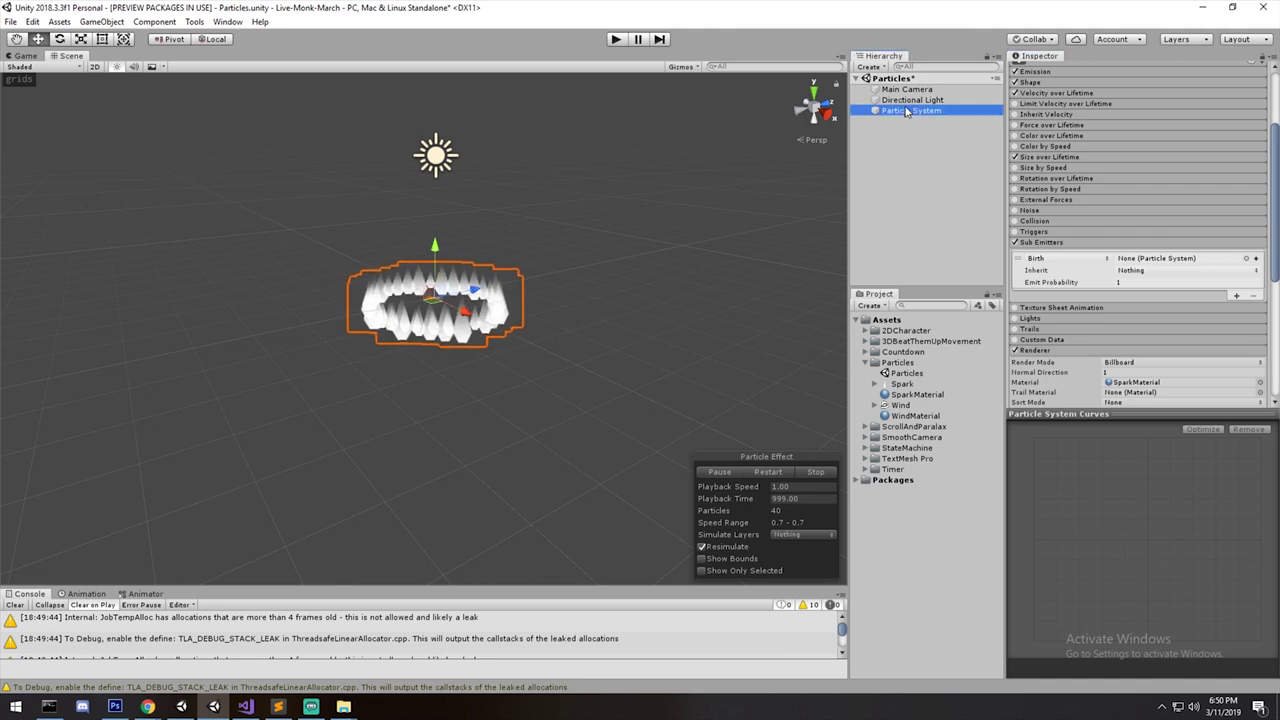
{"action": "key", "text": "ctrl+d"}
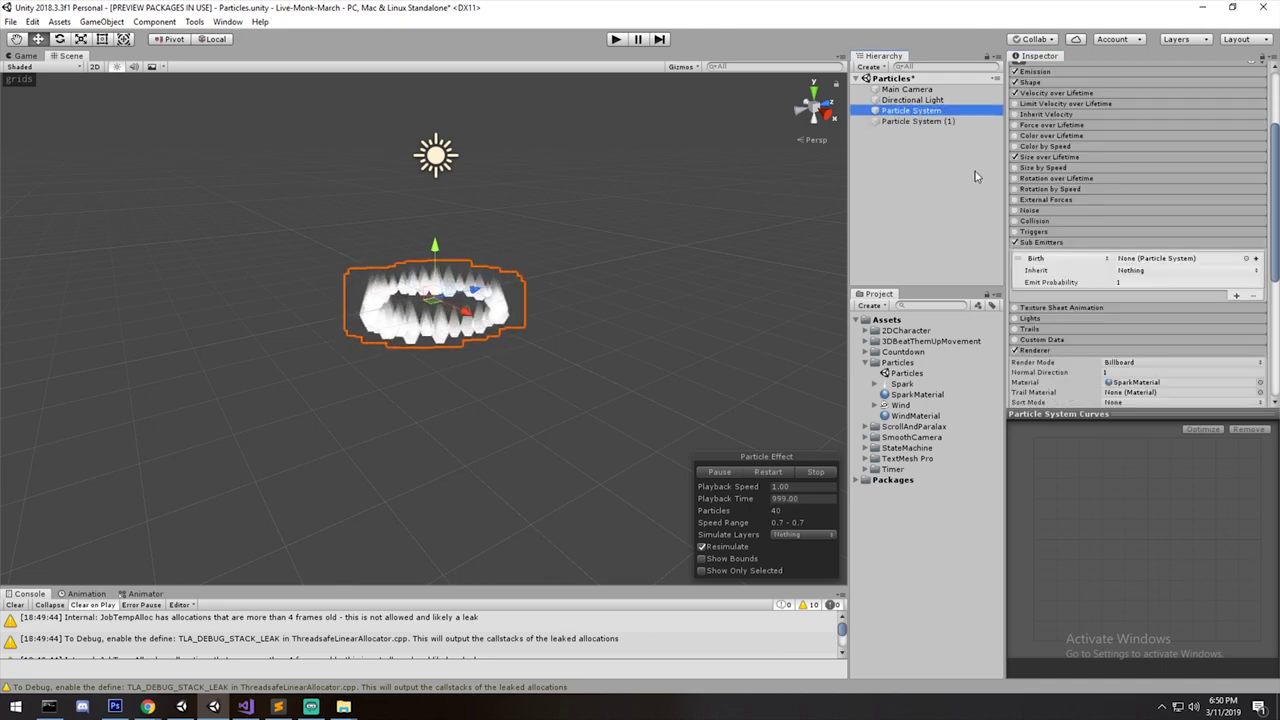
{"action": "left_click_drag", "start_coordinate": [934, 126], "coordinate": [1155, 260]}
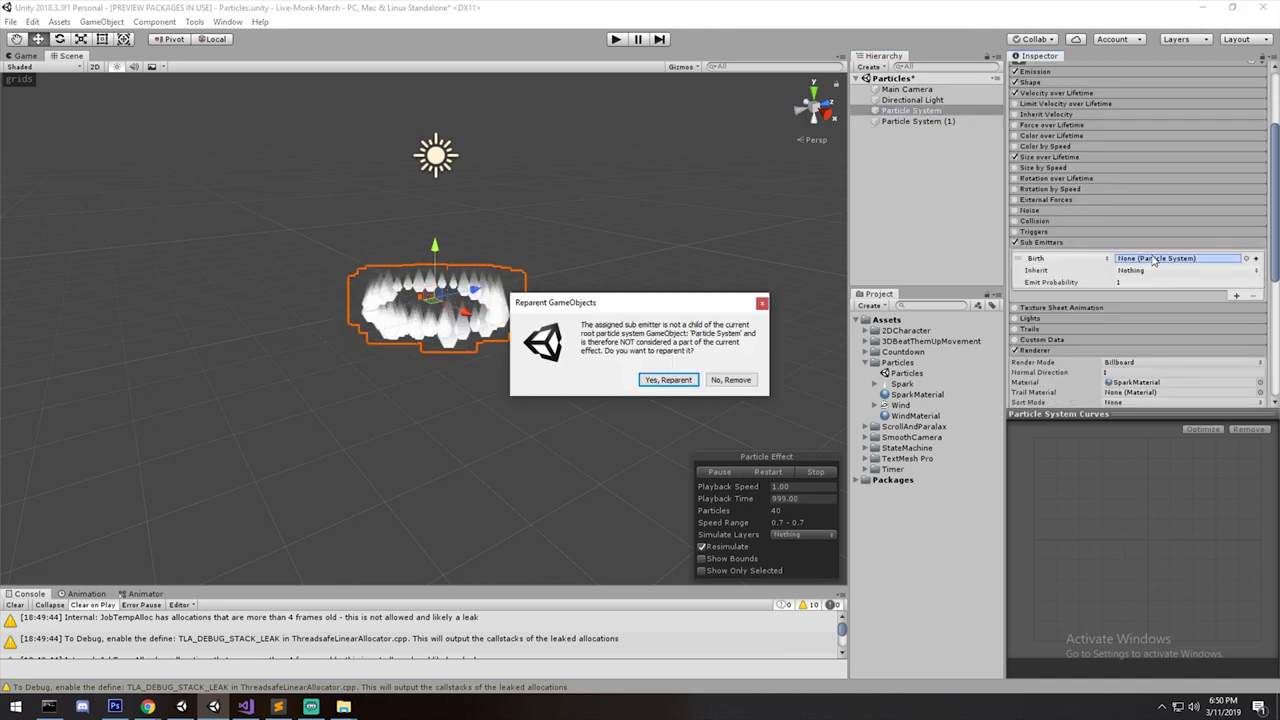
{"action": "left_click", "coordinate": [668, 381]}
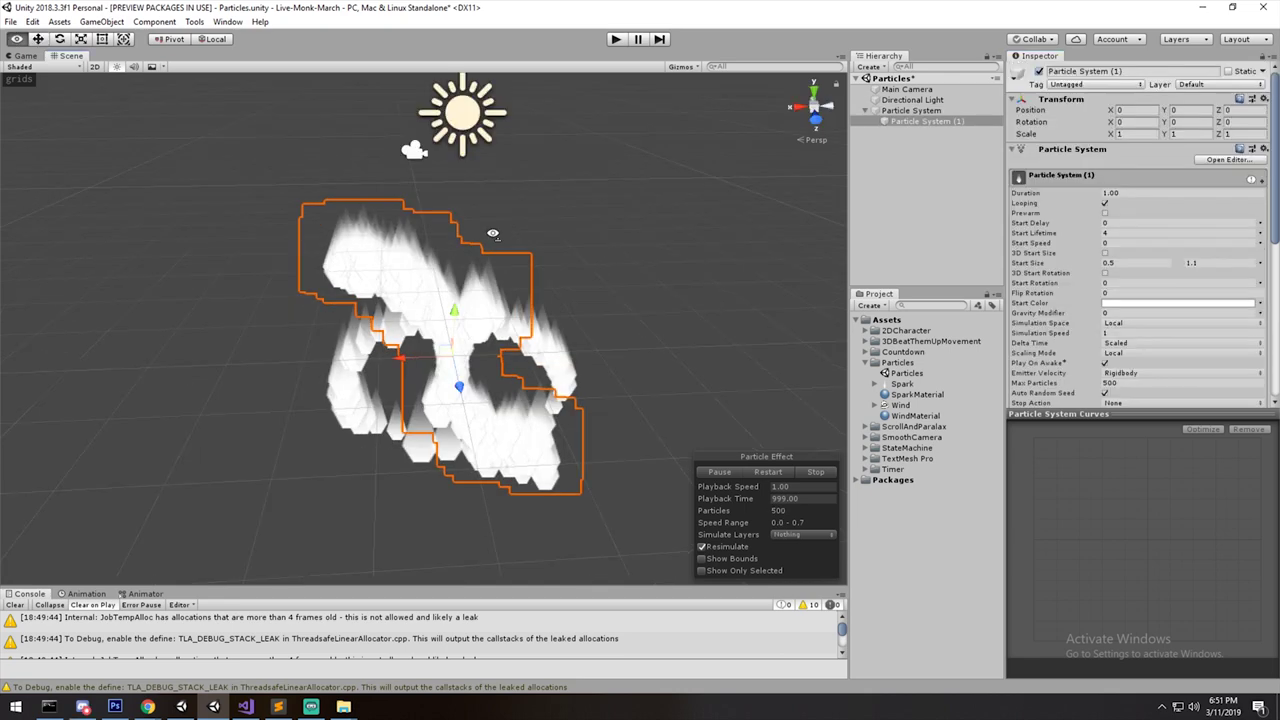
Inspect the sub-emitter effect, delete the child Particle System (1), and disable Sub Emitters on the original Particle System.
{"action": "left_click_drag", "start_coordinate": [491, 231], "coordinate": [456, 365], "text": "alt"}
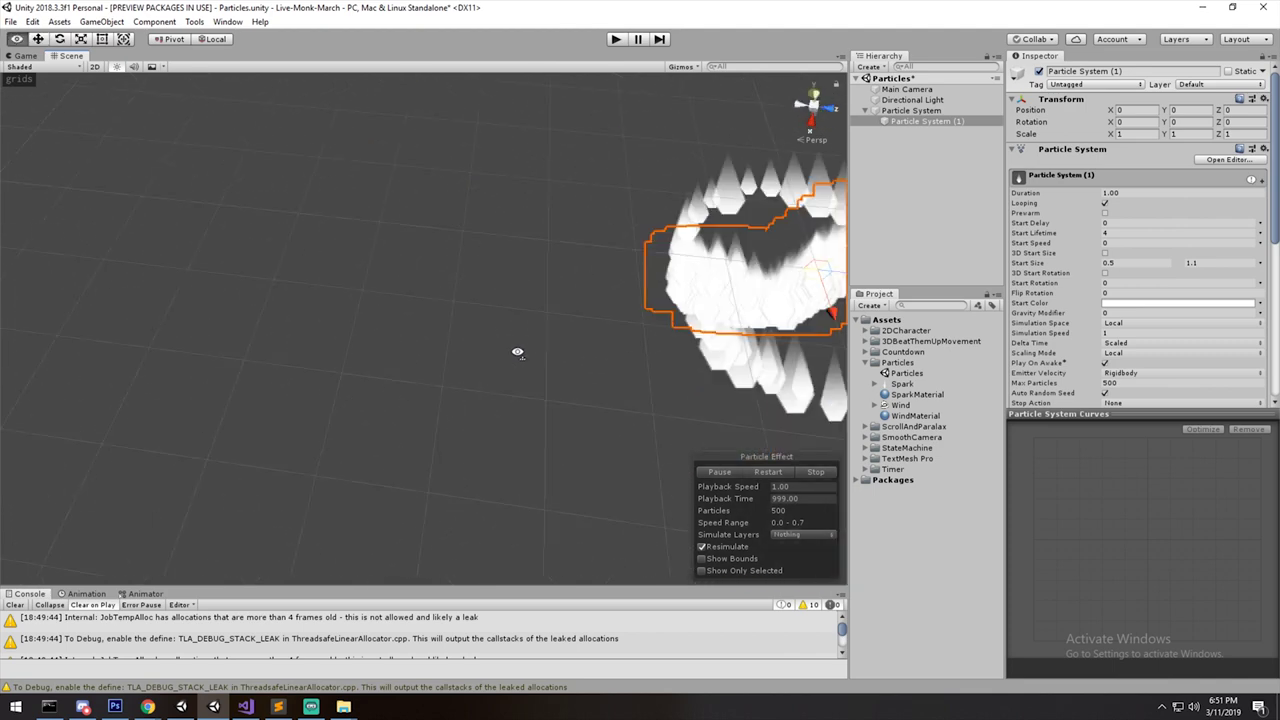
{"action": "double_click", "coordinate": [920, 121]}
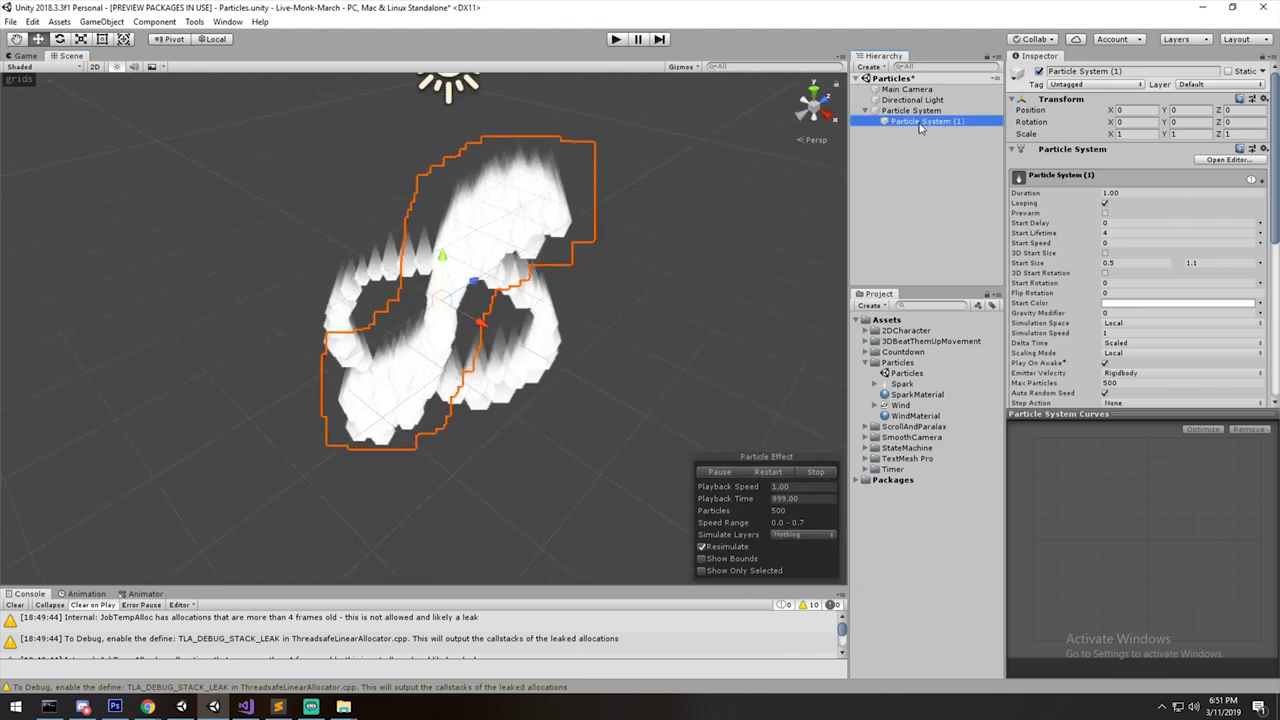
{"action": "key", "text": "Delete"}
{"action": "left_click", "coordinate": [914, 112]}
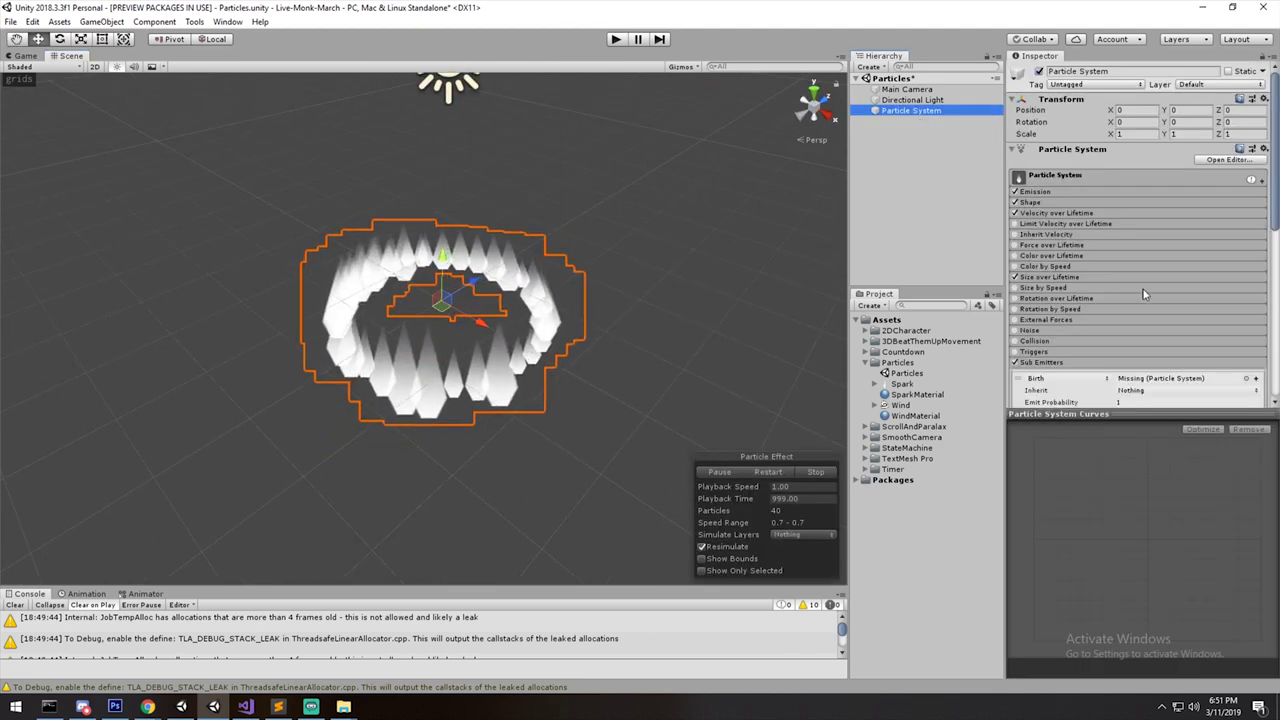
{"action": "mouse_move", "coordinate": [668, 274]}
{"action": "middle_mouse_down"}
{"action": "mouse_move", "coordinate": [650, 274]}
{"action": "mouse_move", "coordinate": [689, 261]}
{"action": "middle_mouse_up"}
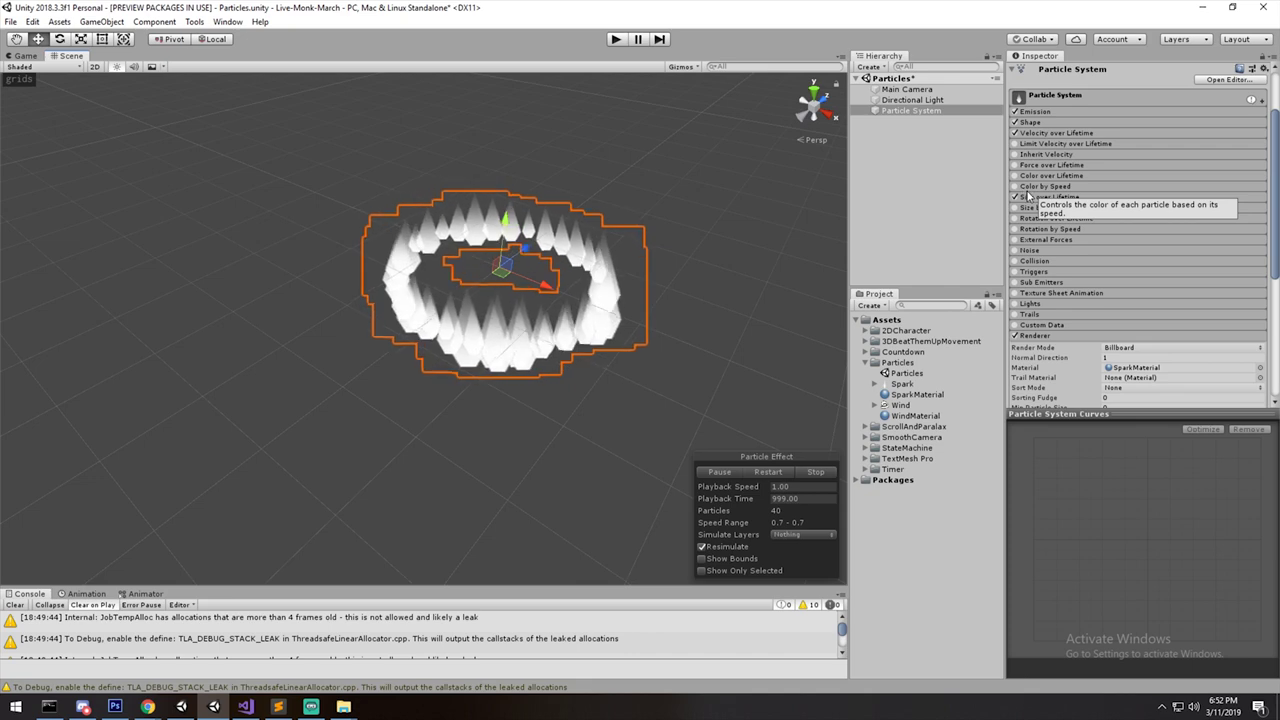
Try the Texture Sheet Animation module in Grid mode, and disable and collapse it again.
{"action": "left_click", "coordinate": [1045, 294]}
{"action": "left_click", "coordinate": [1015, 293]}
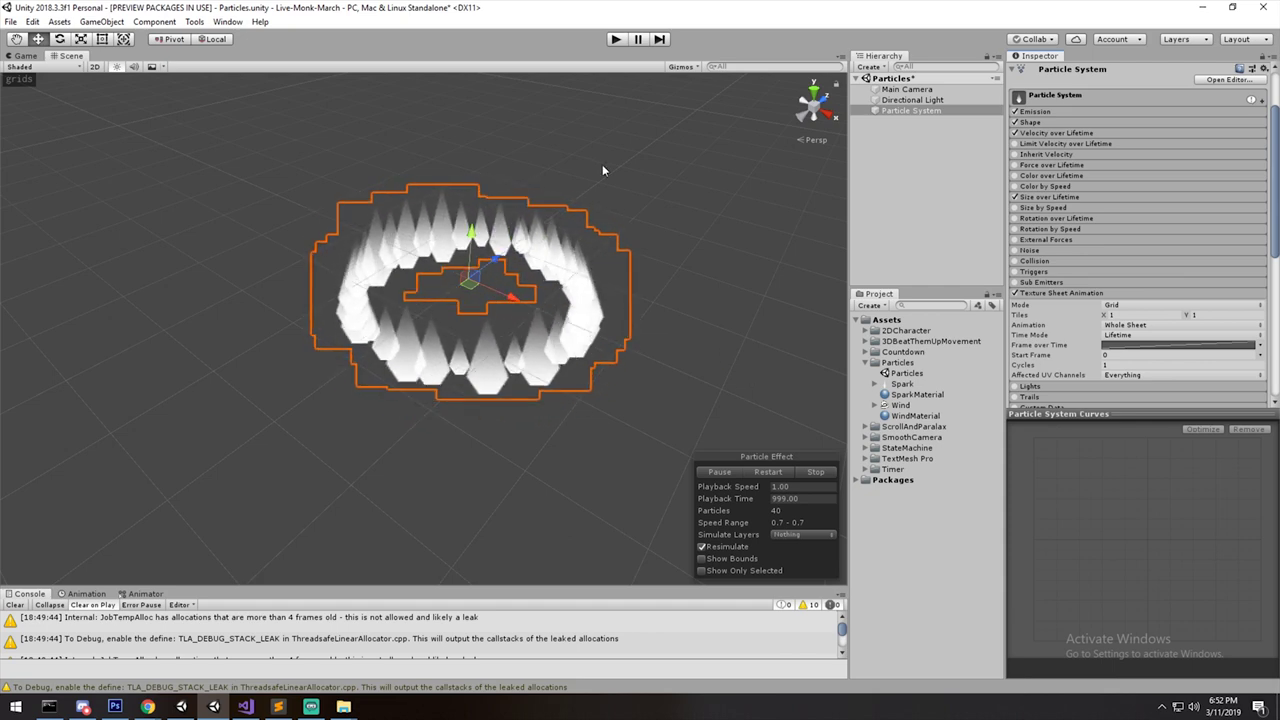
{"action": "left_click", "coordinate": [1015, 294]}
{"action": "left_click", "coordinate": [1054, 294]}
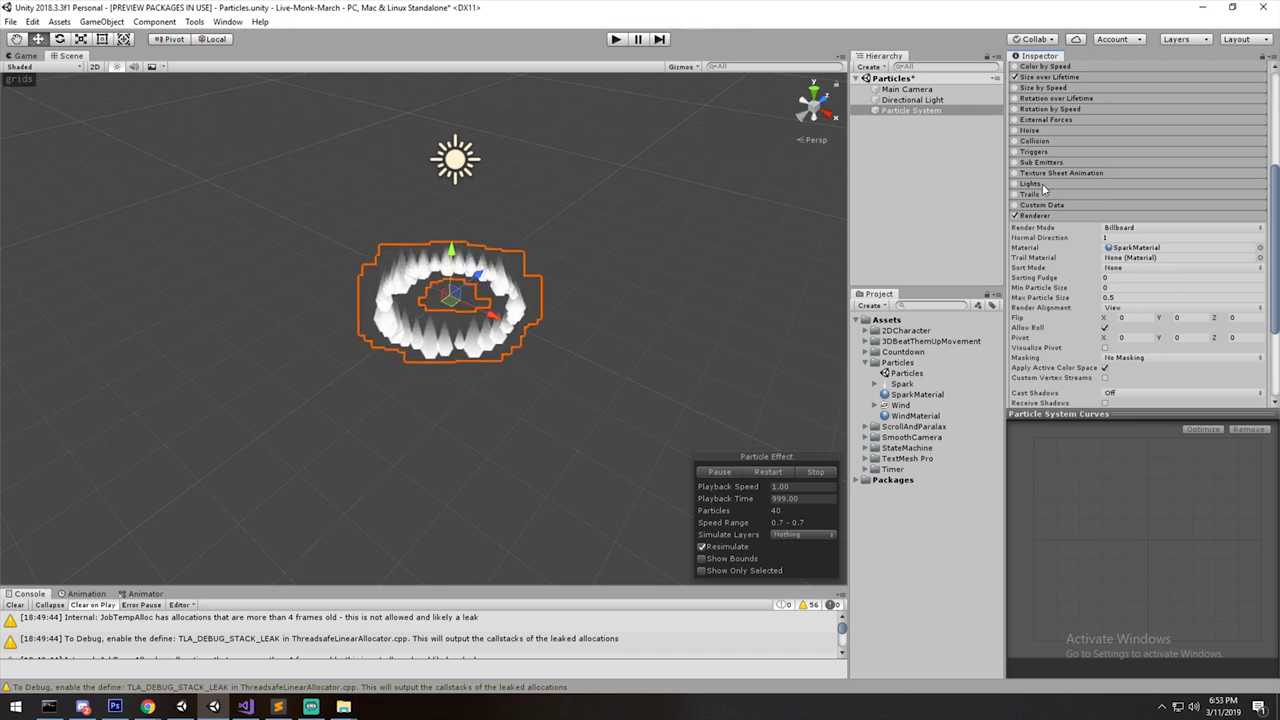
Enable the Trails module and set the Renderer's Trail Material to Default-Particle.
{"action": "left_click", "coordinate": [1037, 194]}
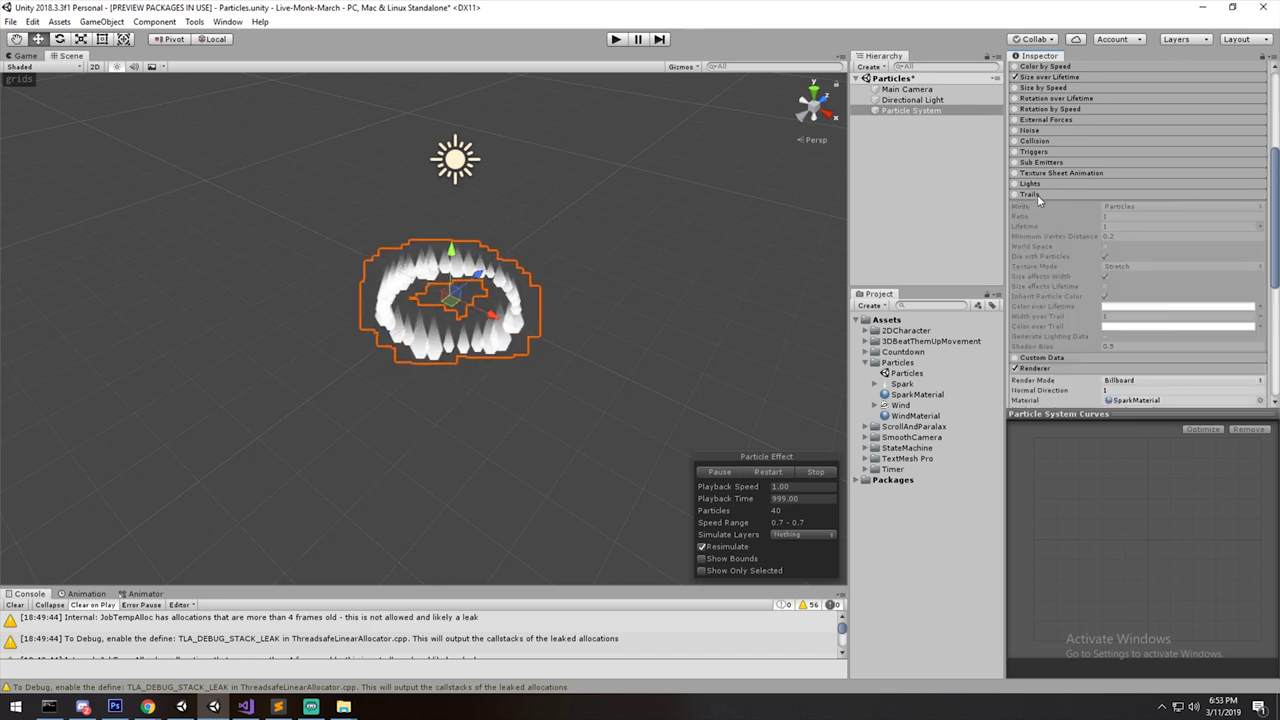
{"action": "left_click", "coordinate": [1015, 195]}
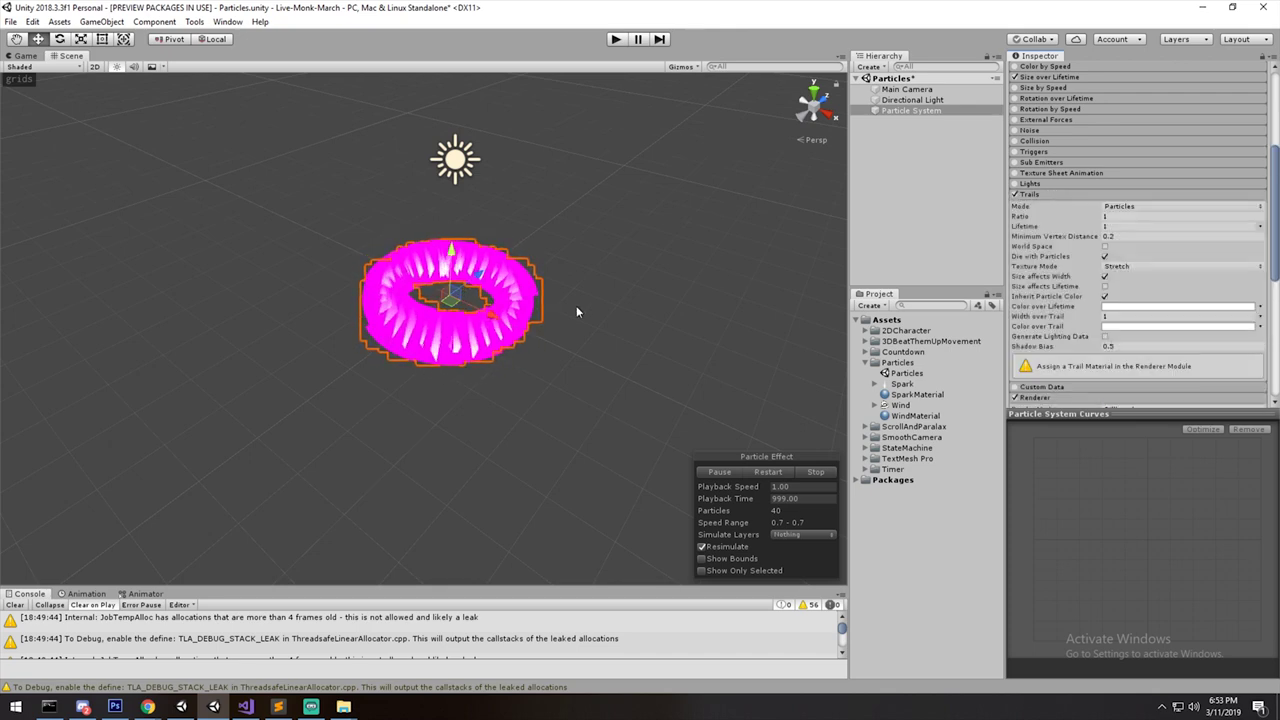
{"action": "scroll", "coordinate": [577, 312], "scroll_direction": "up", "scroll_amount": 3}
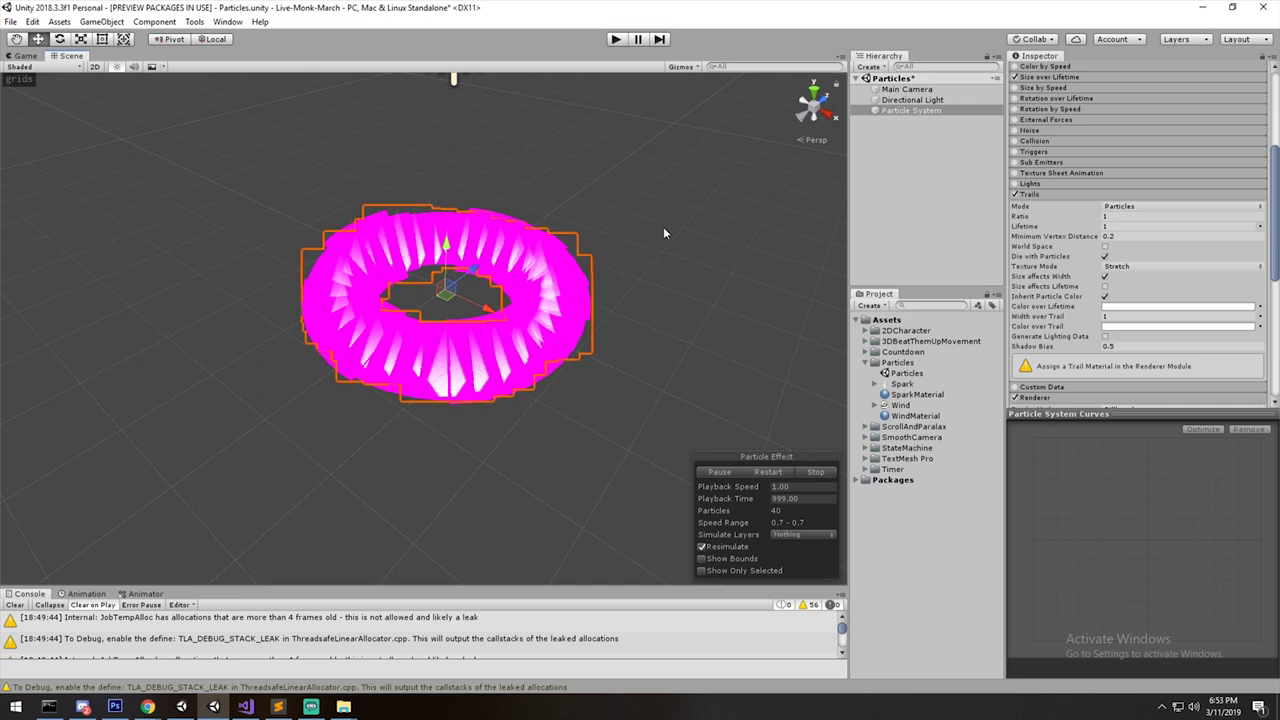
{"action": "scroll", "coordinate": [1038, 200], "scroll_direction": "down", "scroll_amount": 5}
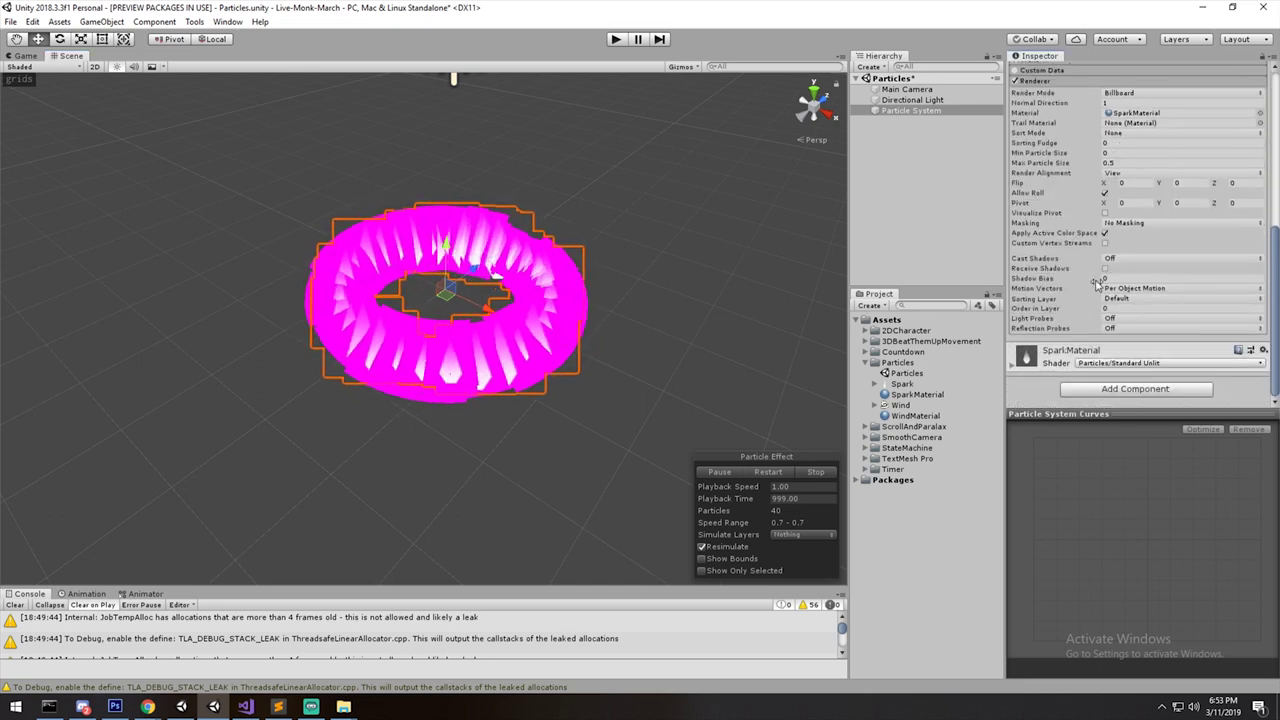
{"action": "scroll", "coordinate": [1077, 190], "scroll_direction": "up", "scroll_amount": 3}
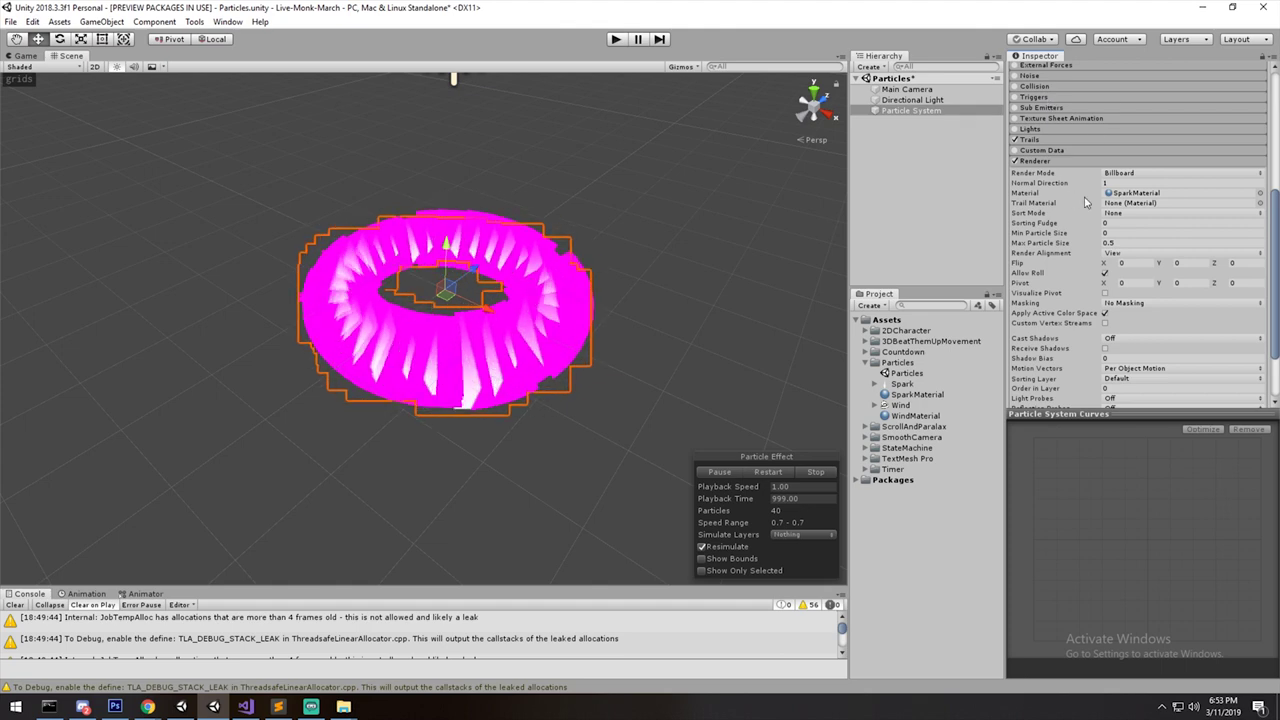
{"action": "left_click", "coordinate": [1259, 203]}
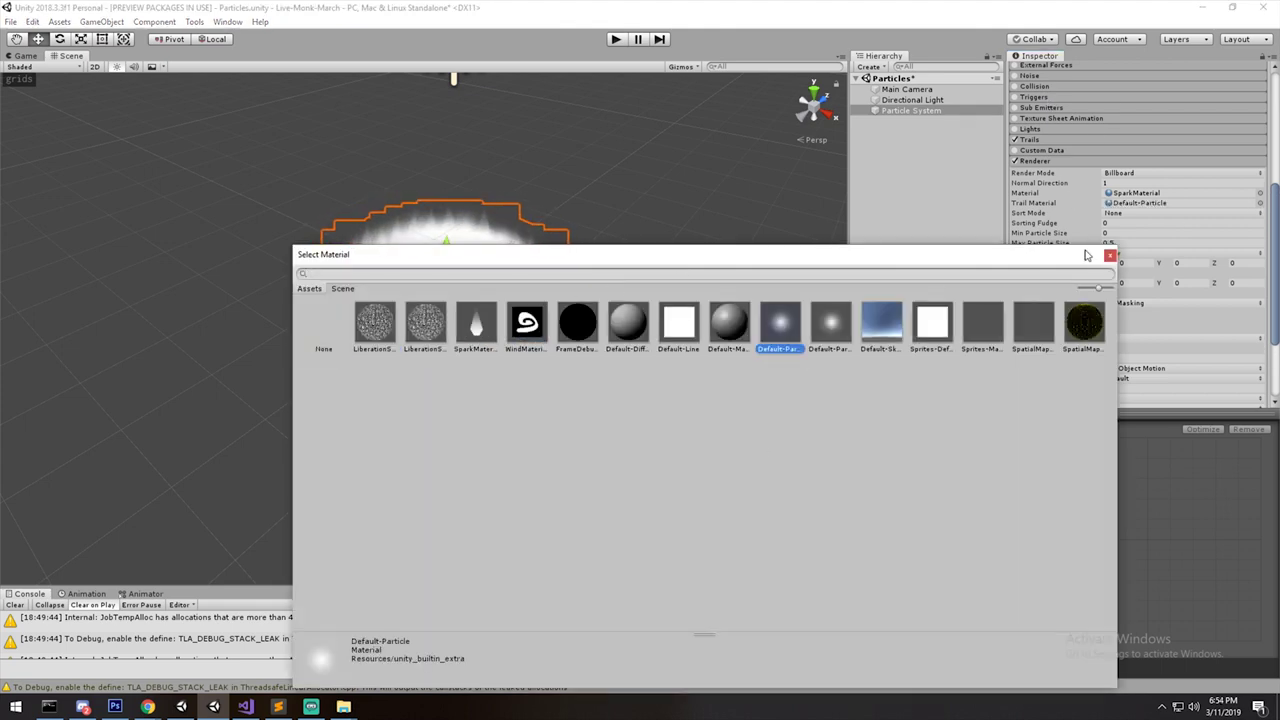
{"action": "left_click", "coordinate": [1110, 257]}
Combine Noise with the trails to inspect the particle motion from several angles, and disable both modules.
{"action": "key", "text": "w"}
{"action": "right_click_drag", "start_coordinate": [614, 349], "coordinate": [562, 295]}
{"action": "key", "text": "s"}
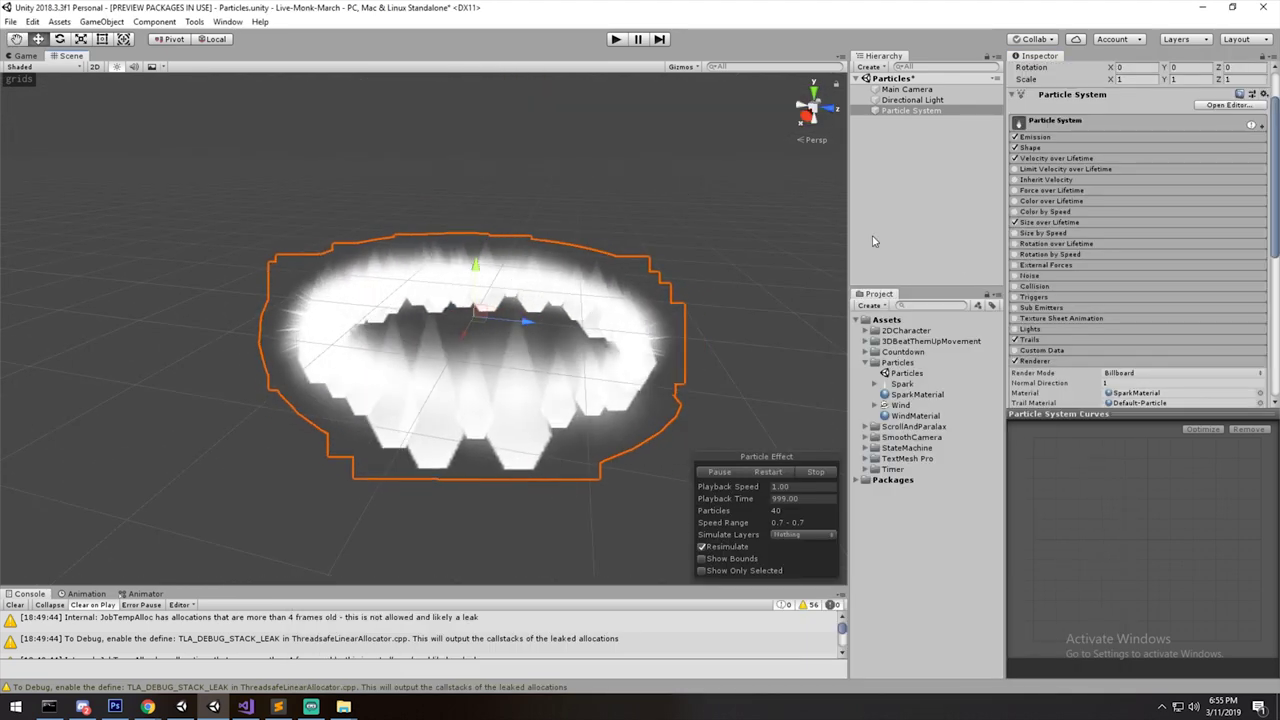
{"action": "left_click", "coordinate": [1016, 276]}
{"action": "scroll", "coordinate": [668, 195], "scroll_direction": "down", "scroll_amount": 3}
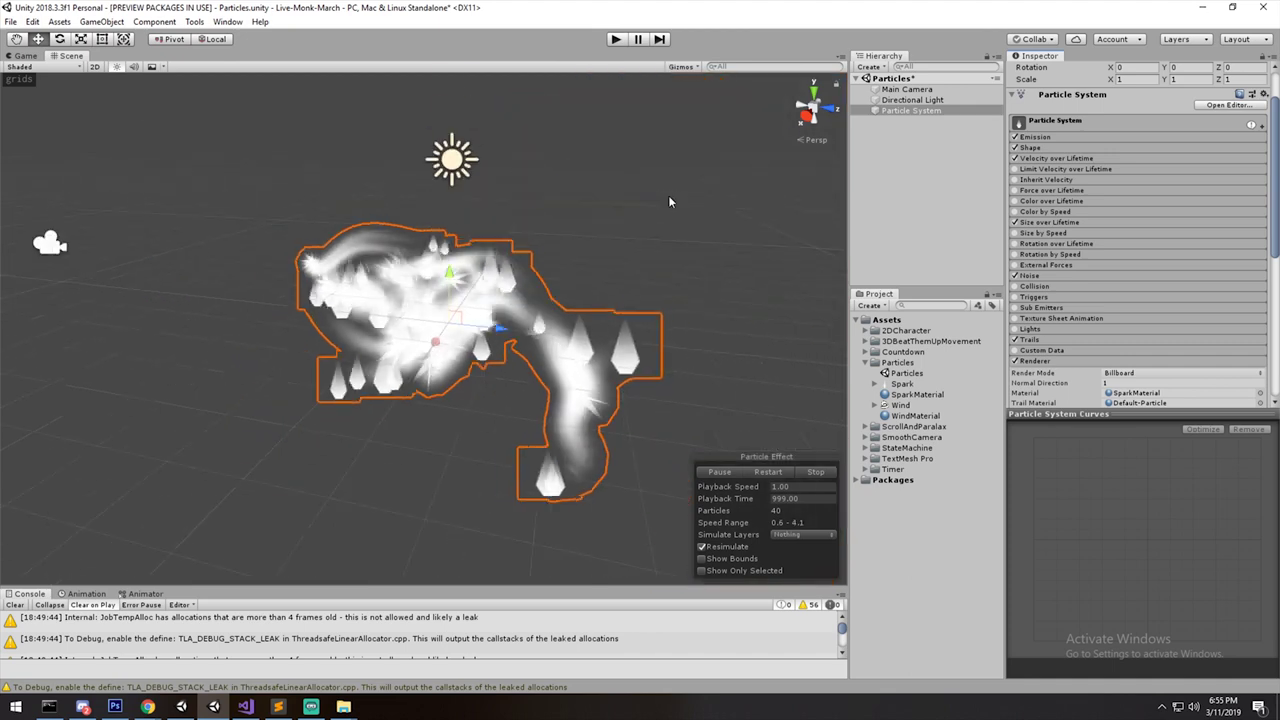
{"action": "right_click_drag", "start_coordinate": [712, 211], "coordinate": [676, 235]}
{"action": "middle_click_drag", "start_coordinate": [676, 235], "coordinate": [697, 213]}
{"action": "left_click_drag", "start_coordinate": [697, 213], "coordinate": [674, 243], "text": "alt"}
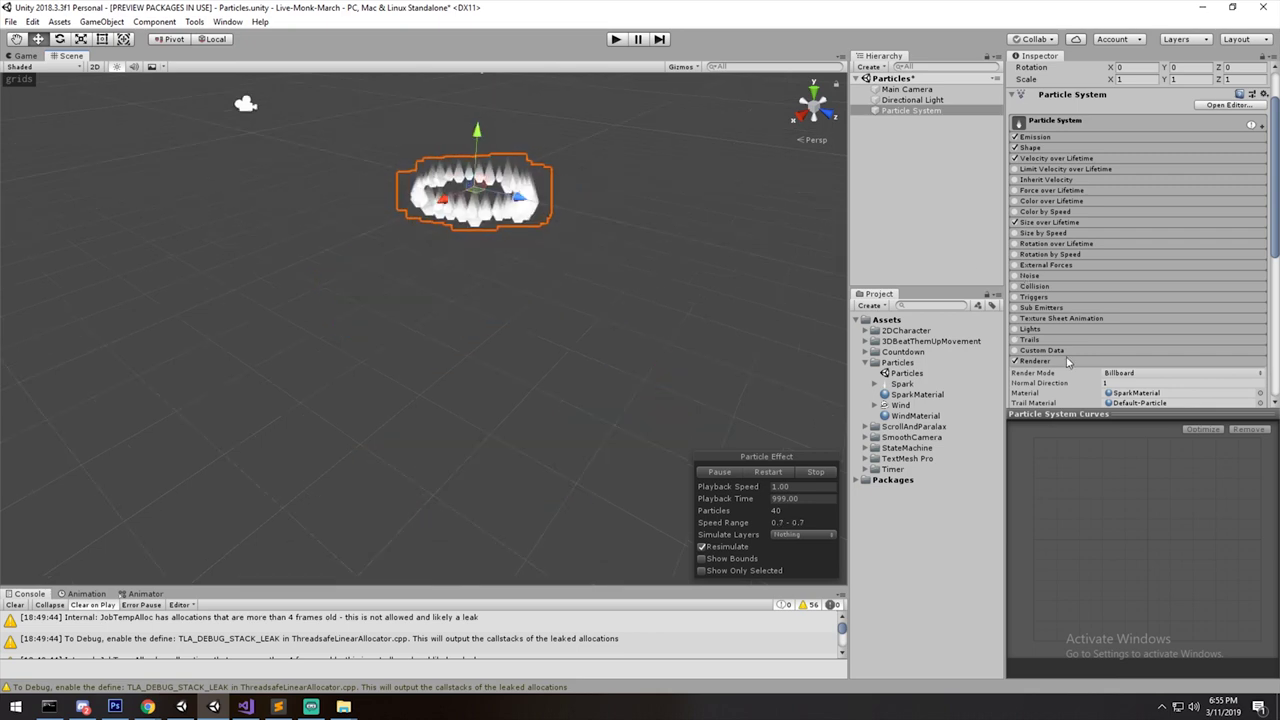
Look at the Custom Data module's settings without enabling it.
{"action": "left_click", "coordinate": [1061, 352]}
{"action": "scroll", "coordinate": [1064, 352], "scroll_direction": "down", "scroll_amount": 3}
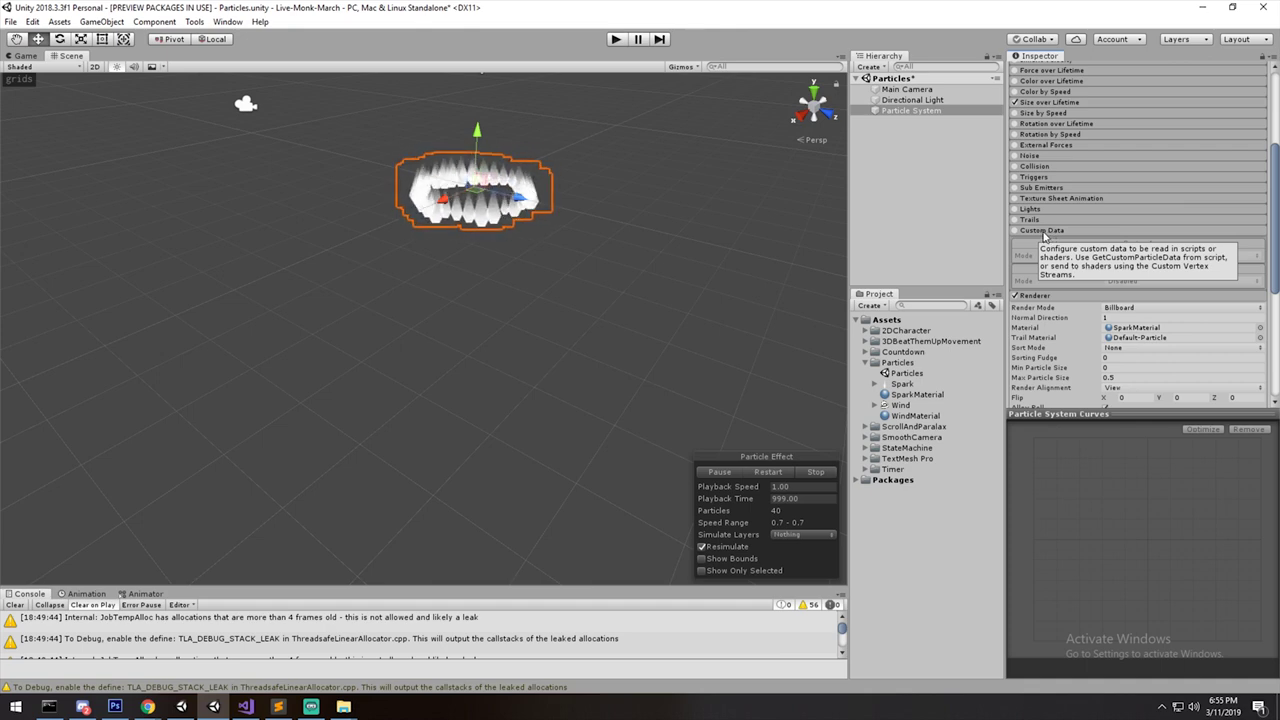
Try the Stretched Billboard render mode in the particle system's Renderer module.
{"action": "scroll", "coordinate": [1046, 235], "scroll_direction": "down", "scroll_amount": 5}
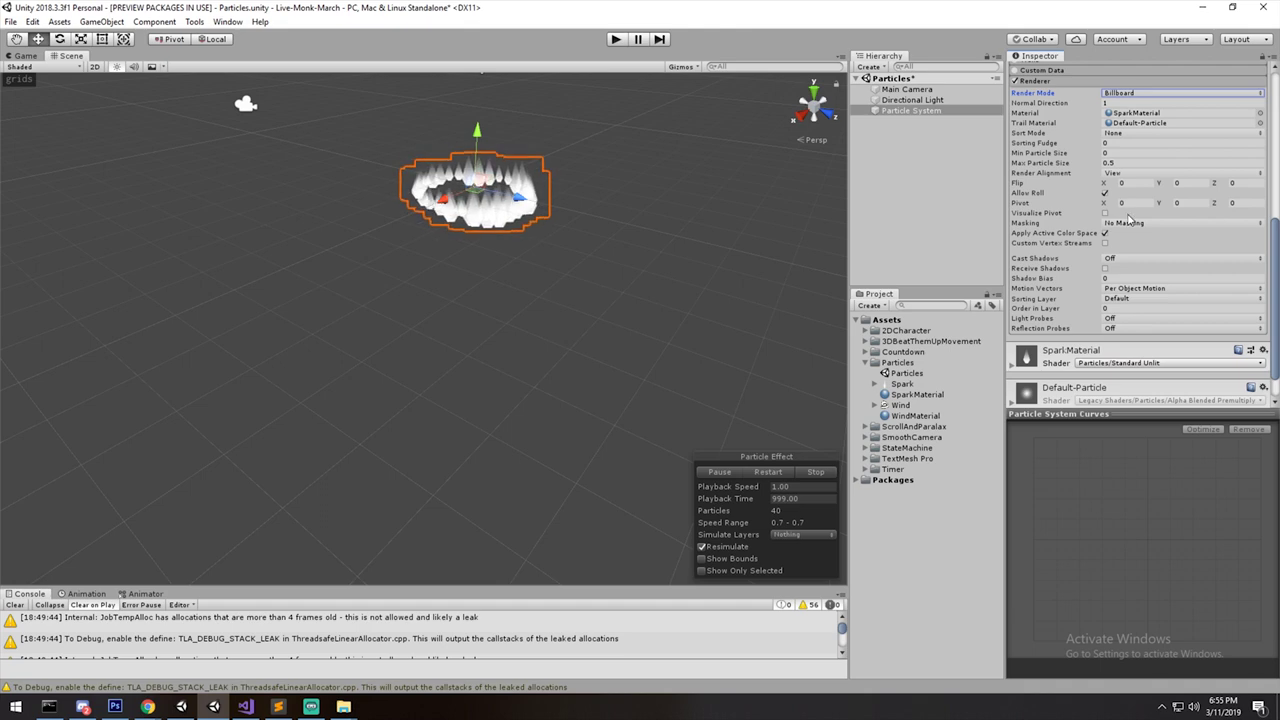
{"action": "scroll", "coordinate": [1100, 250], "scroll_direction": "up", "scroll_amount": 2}
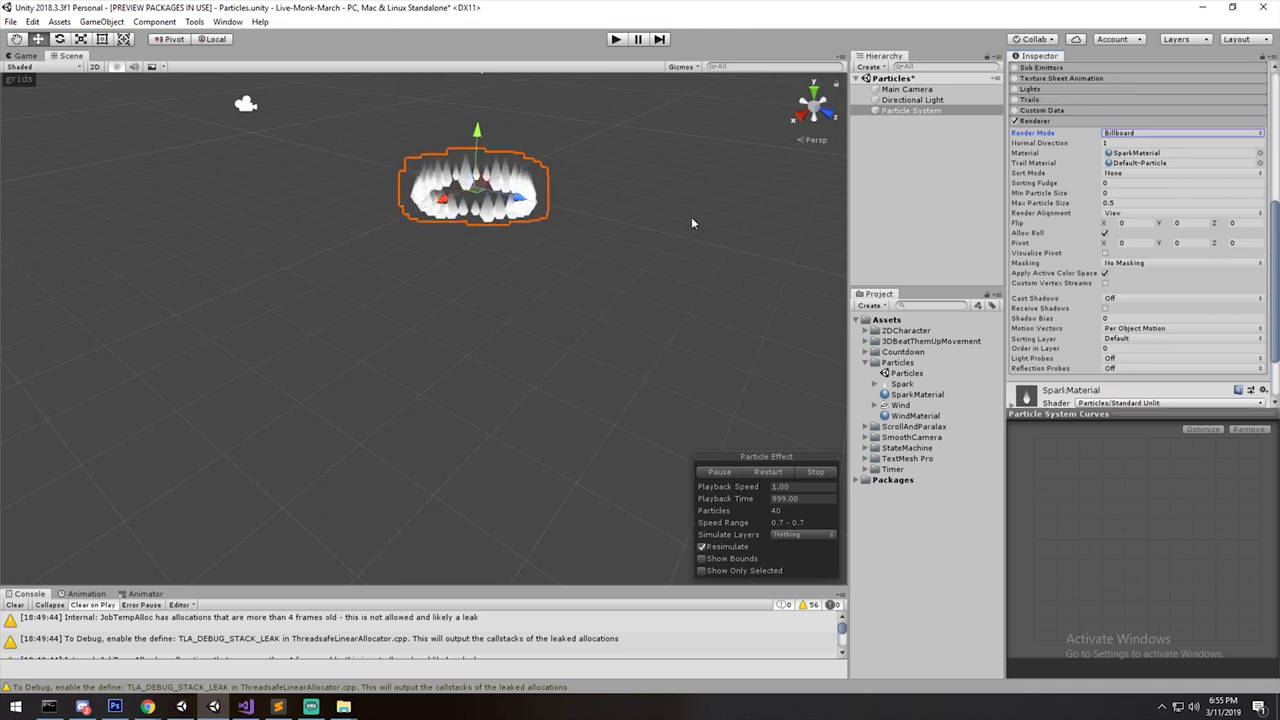
{"action": "scroll", "coordinate": [660, 178], "scroll_direction": "up", "scroll_amount": 5}
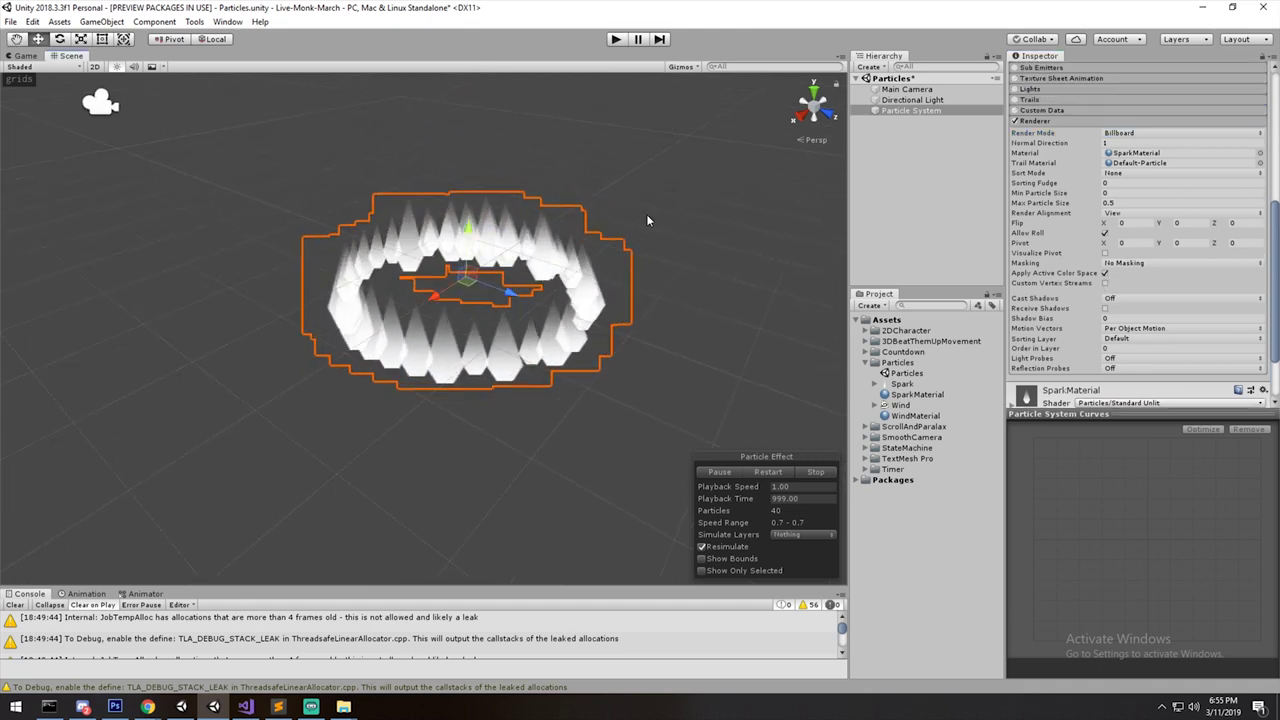
{"action": "left_click", "coordinate": [1170, 133]}
{"action": "left_click", "coordinate": [1173, 137]}
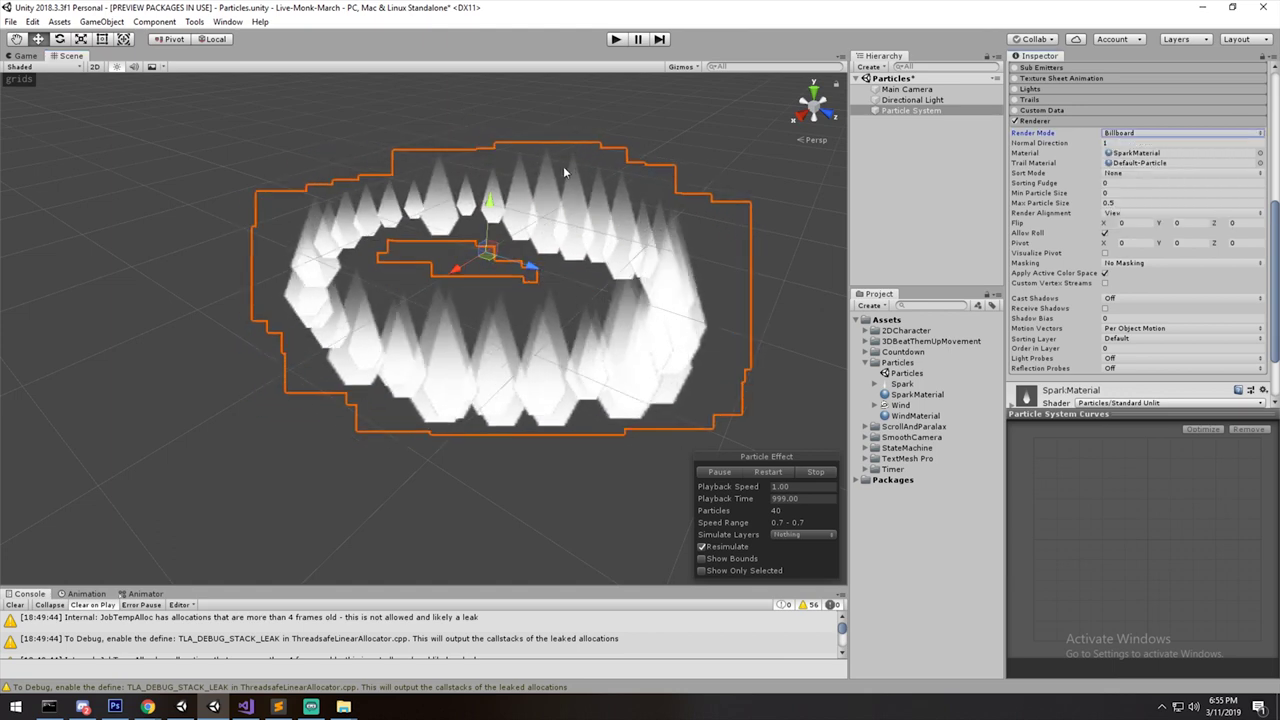
{"action": "left_click", "coordinate": [1164, 134]}
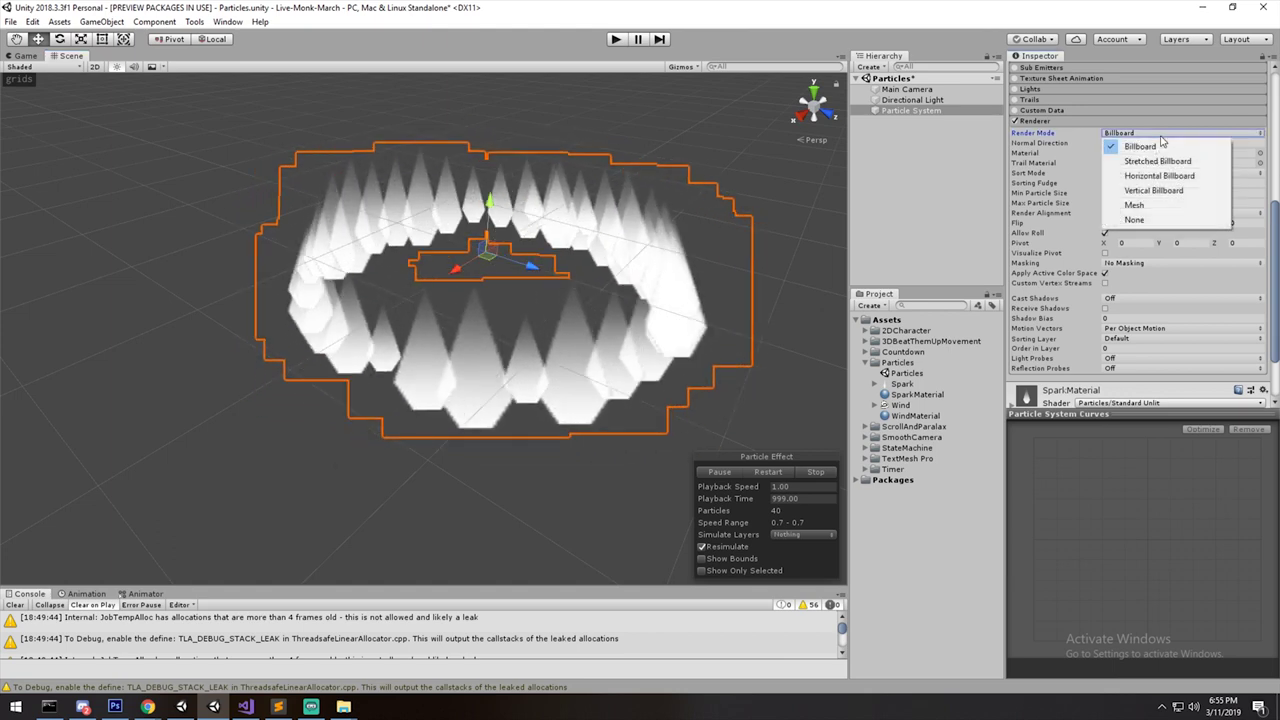
{"action": "left_click", "coordinate": [1170, 162]}
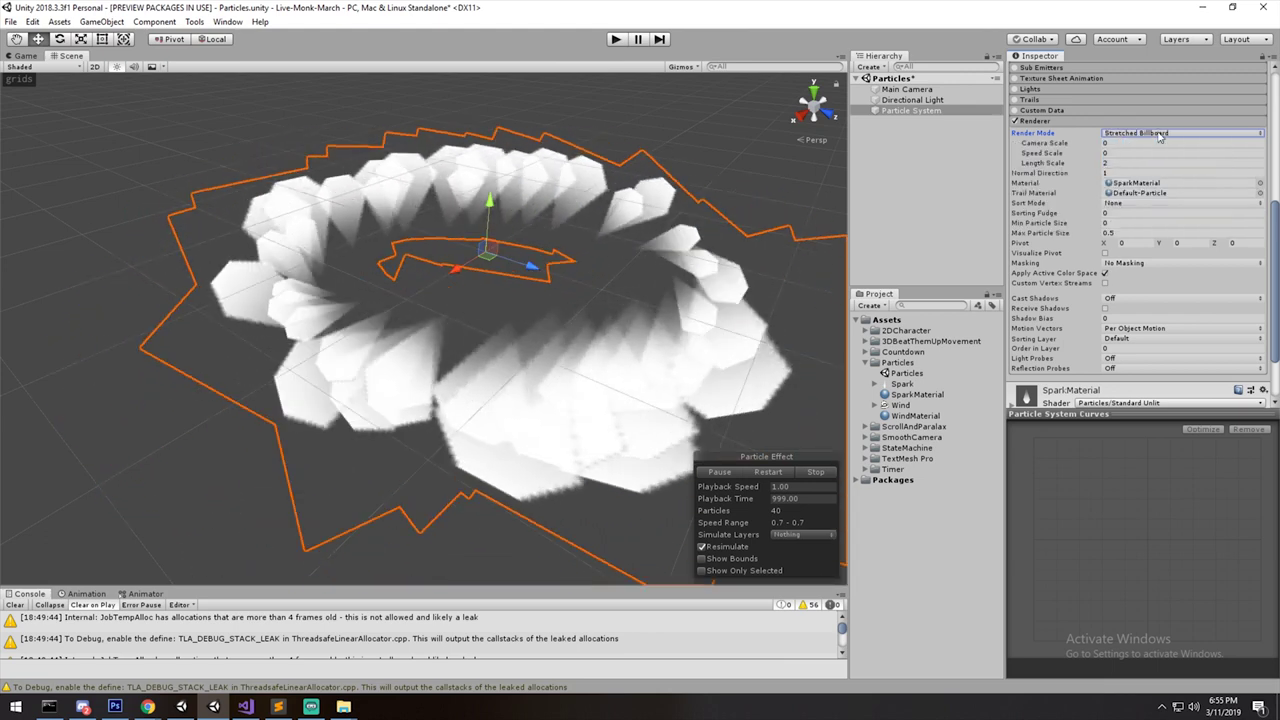
Try the Horizontal Billboard render mode and inspect the particle ring from above and from the side.
{"action": "left_click", "coordinate": [1157, 135]}
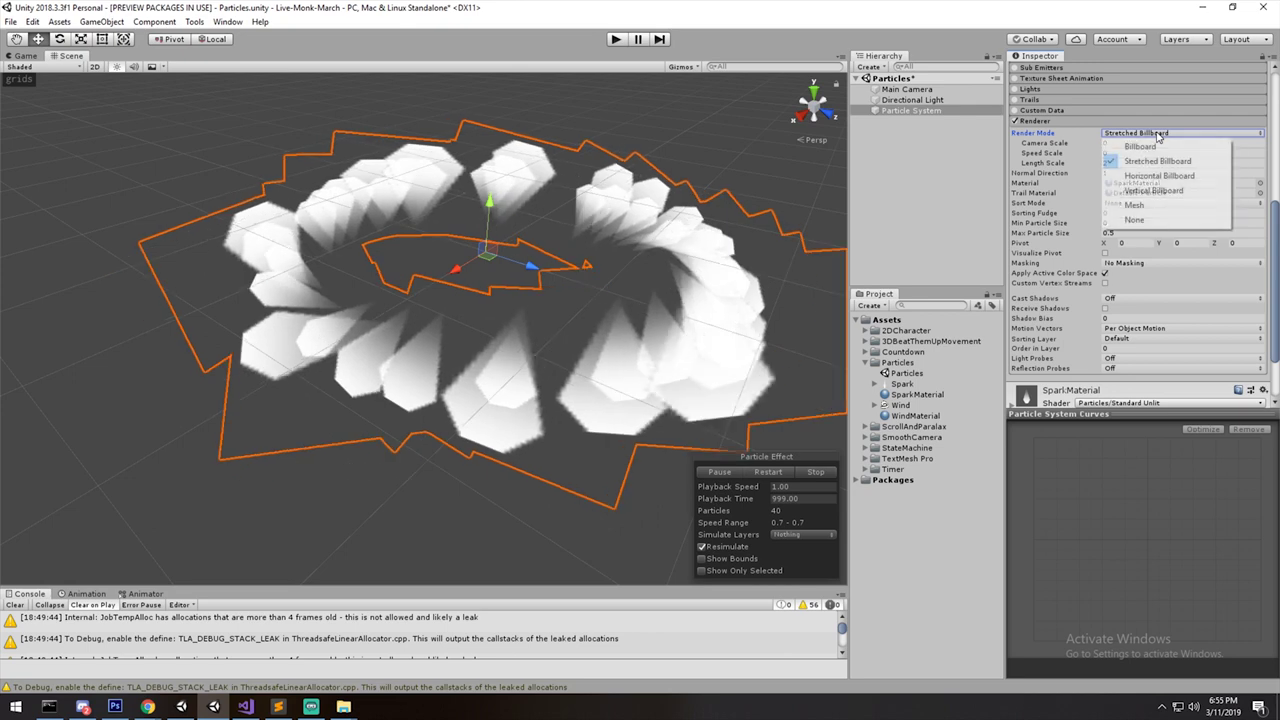
{"action": "left_click", "coordinate": [1173, 178]}
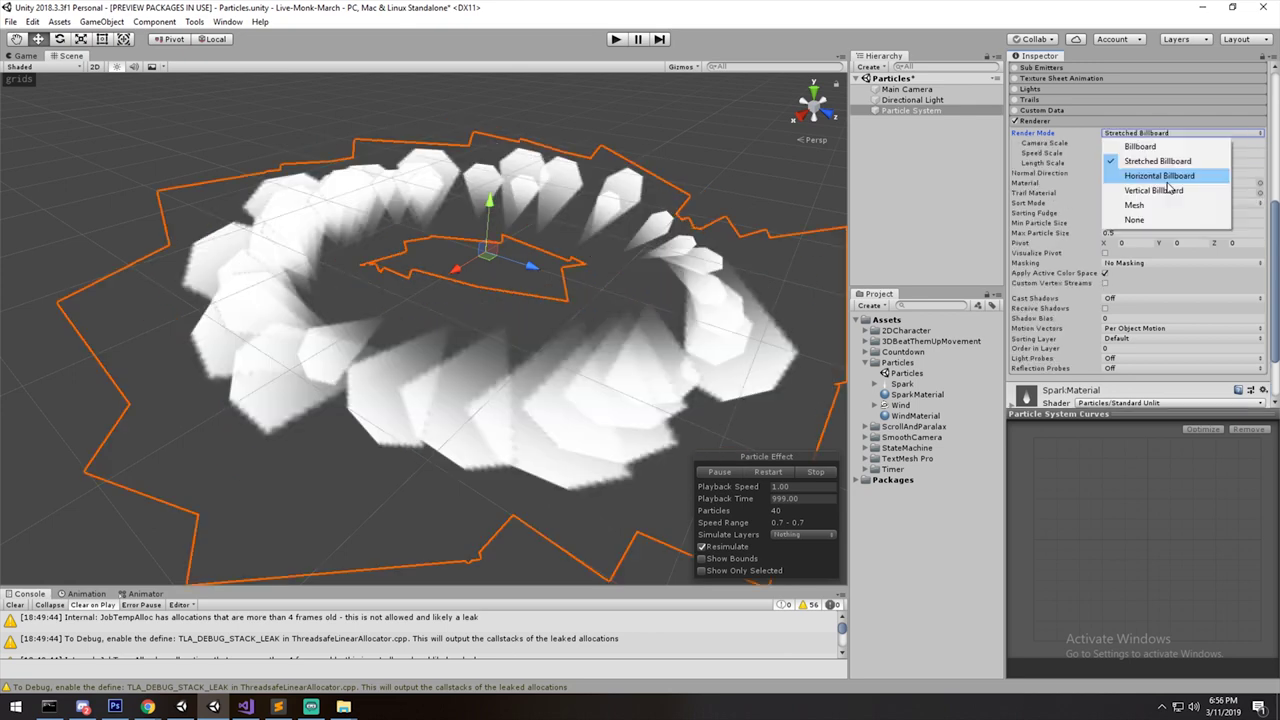
{"action": "left_click", "coordinate": [1166, 180]}
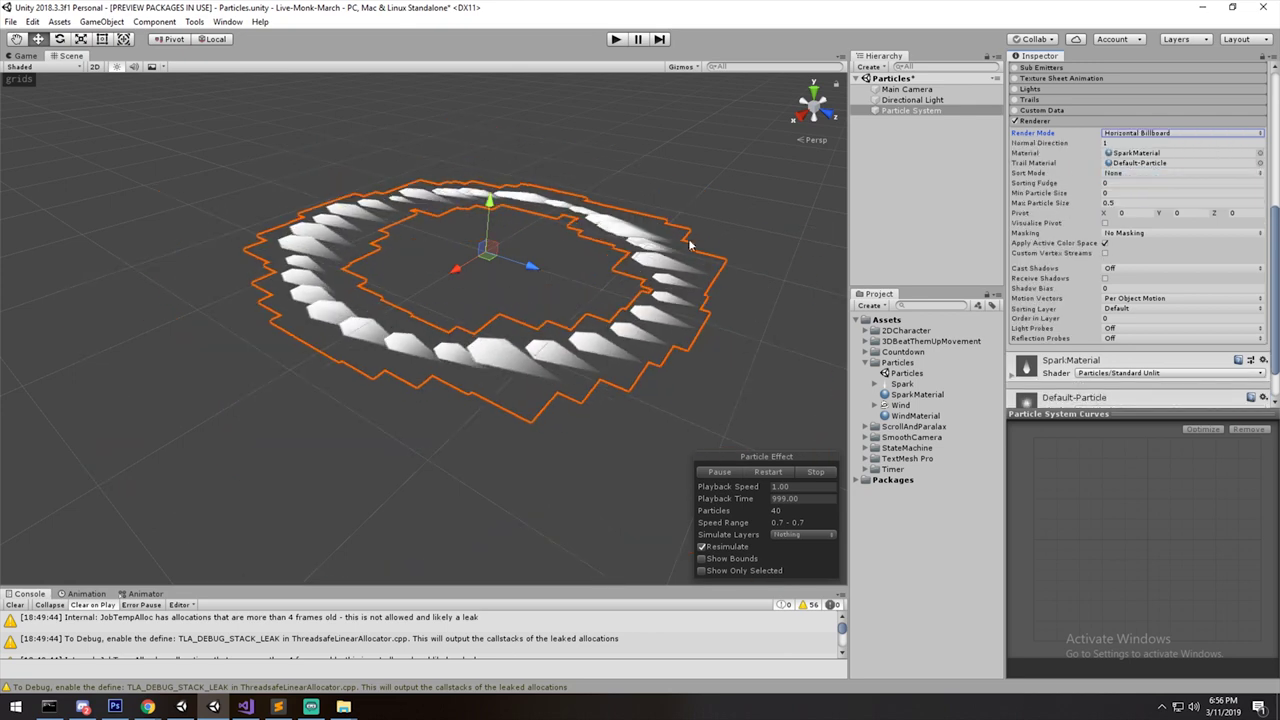
{"action": "right_click_drag", "start_coordinate": [477, 271], "coordinate": [676, 315]}
{"action": "scroll", "coordinate": [552, 438], "scroll_direction": "down", "scroll_amount": 5}
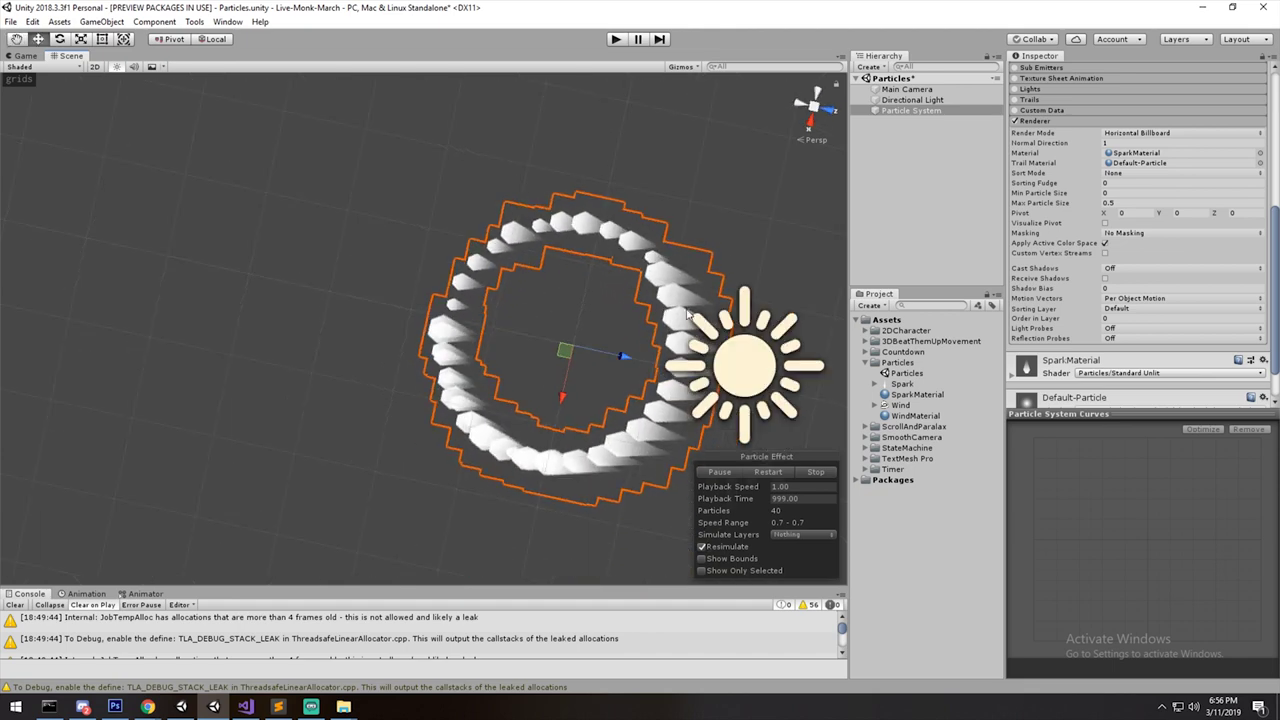
{"action": "middle_click_drag", "start_coordinate": [676, 315], "coordinate": [668, 300]}
{"action": "left_click_drag", "start_coordinate": [669, 299], "coordinate": [566, 259], "text": "alt"}
{"action": "right_click_drag", "start_coordinate": [541, 214], "coordinate": [480, 145]}
Return the render mode to Billboard and check from several angles how the particles face the camera.
{"action": "left_click", "coordinate": [1123, 133]}
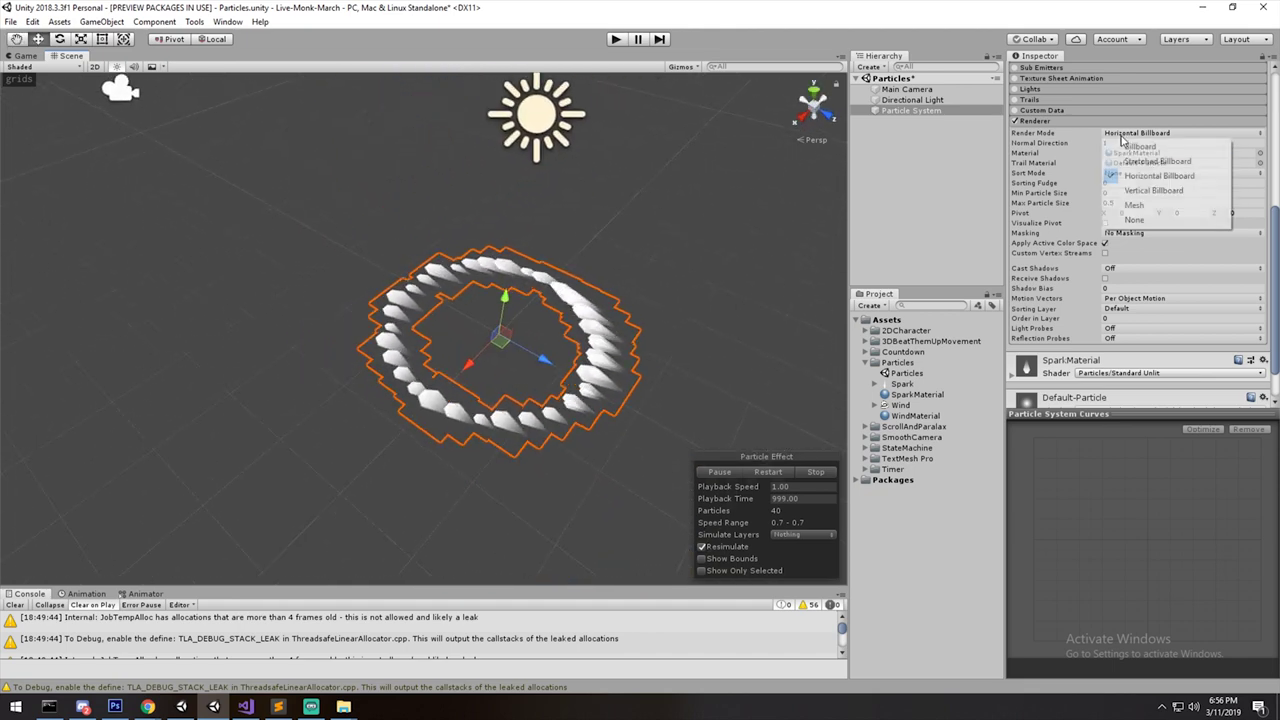
{"action": "left_click", "coordinate": [1127, 147]}
{"action": "right_click_drag", "start_coordinate": [685, 125], "coordinate": [660, 250]}
{"action": "left_click_drag", "start_coordinate": [660, 250], "coordinate": [527, 211], "text": "alt"}
{"action": "middle_click_drag", "start_coordinate": [527, 211], "coordinate": [524, 283]}
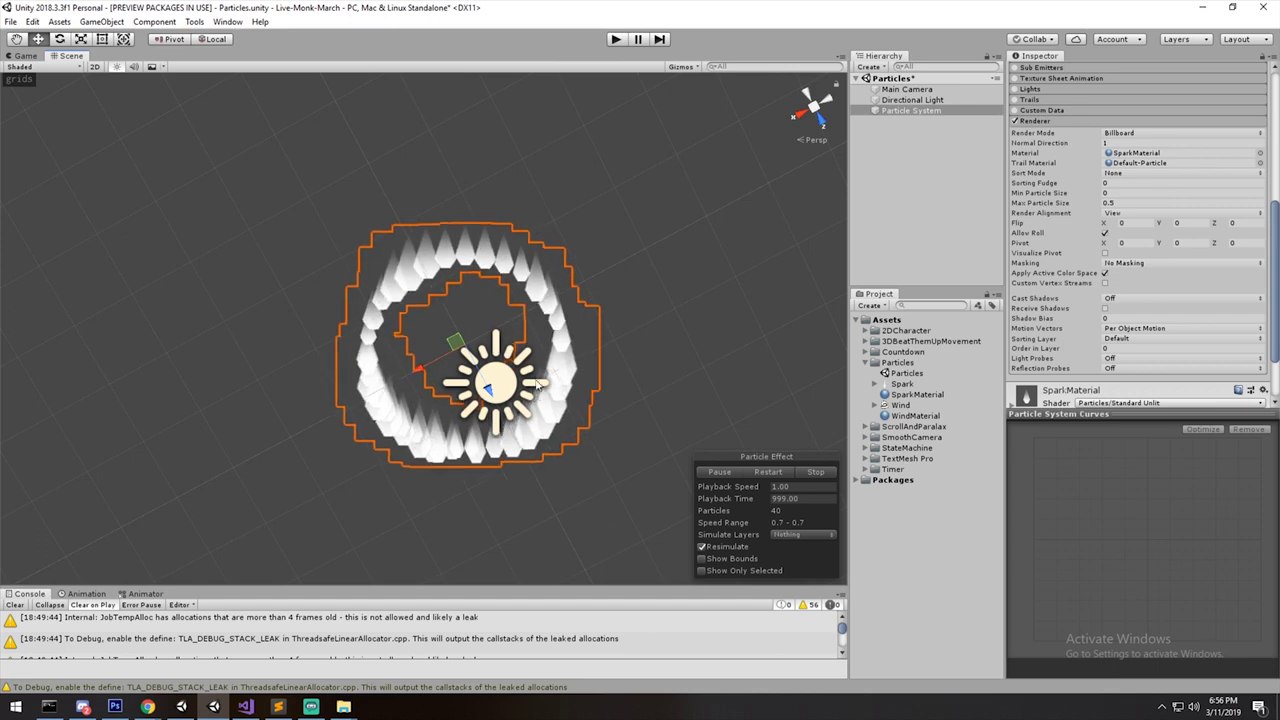
{"action": "scroll", "coordinate": [536, 381], "scroll_direction": "up", "scroll_amount": 6}
{"action": "scroll", "coordinate": [527, 400], "scroll_direction": "down", "scroll_amount": 4}
{"action": "left_click_drag", "start_coordinate": [565, 303], "coordinate": [516, 440], "text": "alt"}
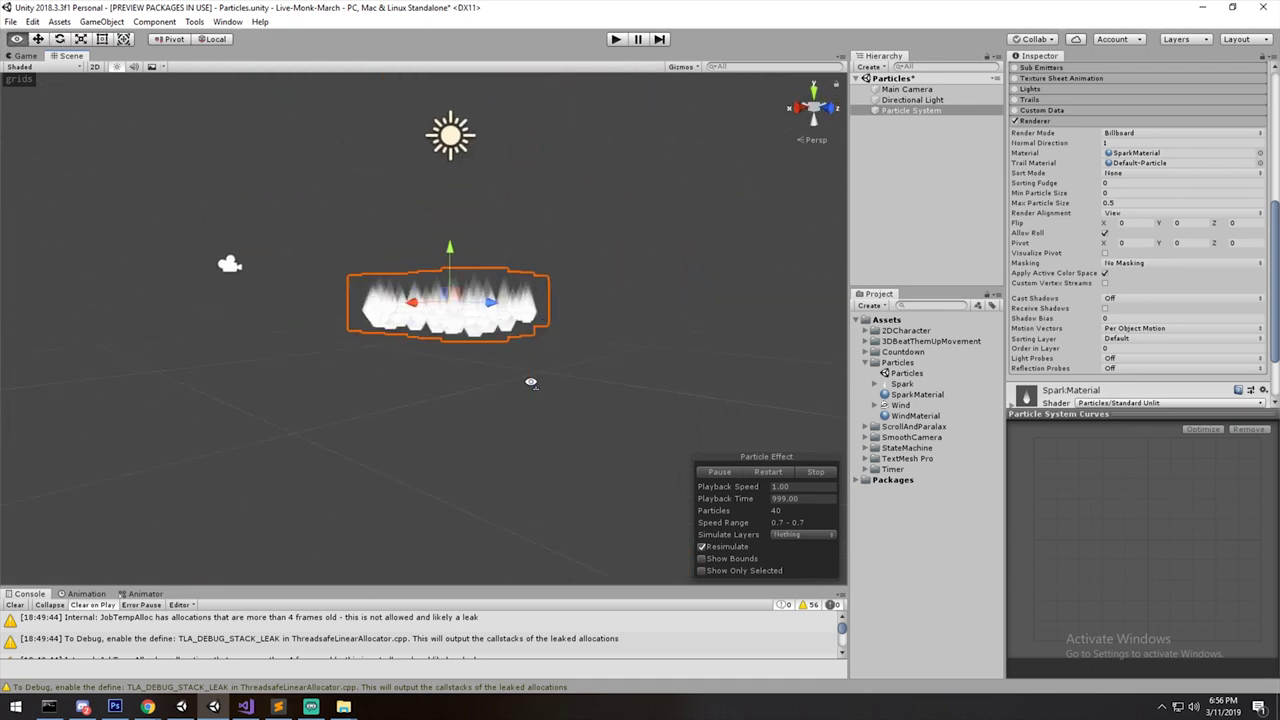
Set the Renderer's render mode to Mesh and display the Scene view as Shaded Wireframe.
{"action": "left_click", "coordinate": [1146, 134]}
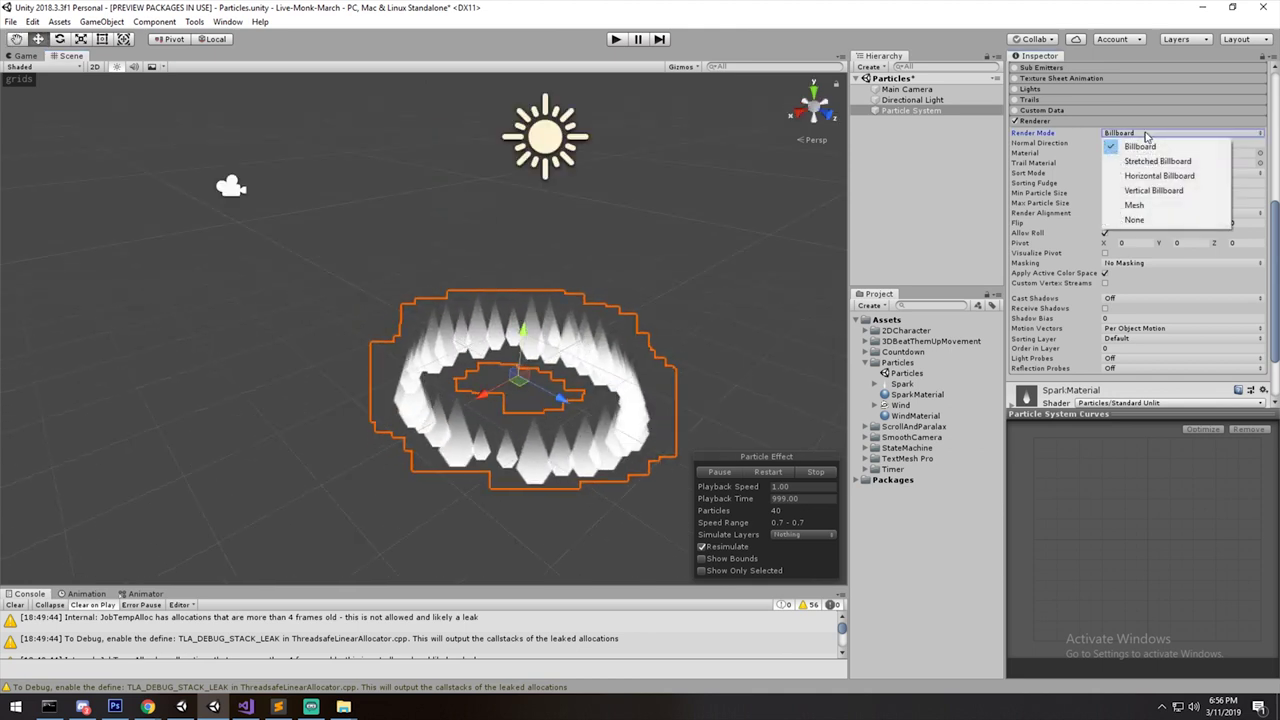
{"action": "left_click", "coordinate": [1157, 208]}
{"action": "middle_click_drag", "start_coordinate": [606, 304], "coordinate": [574, 264]}
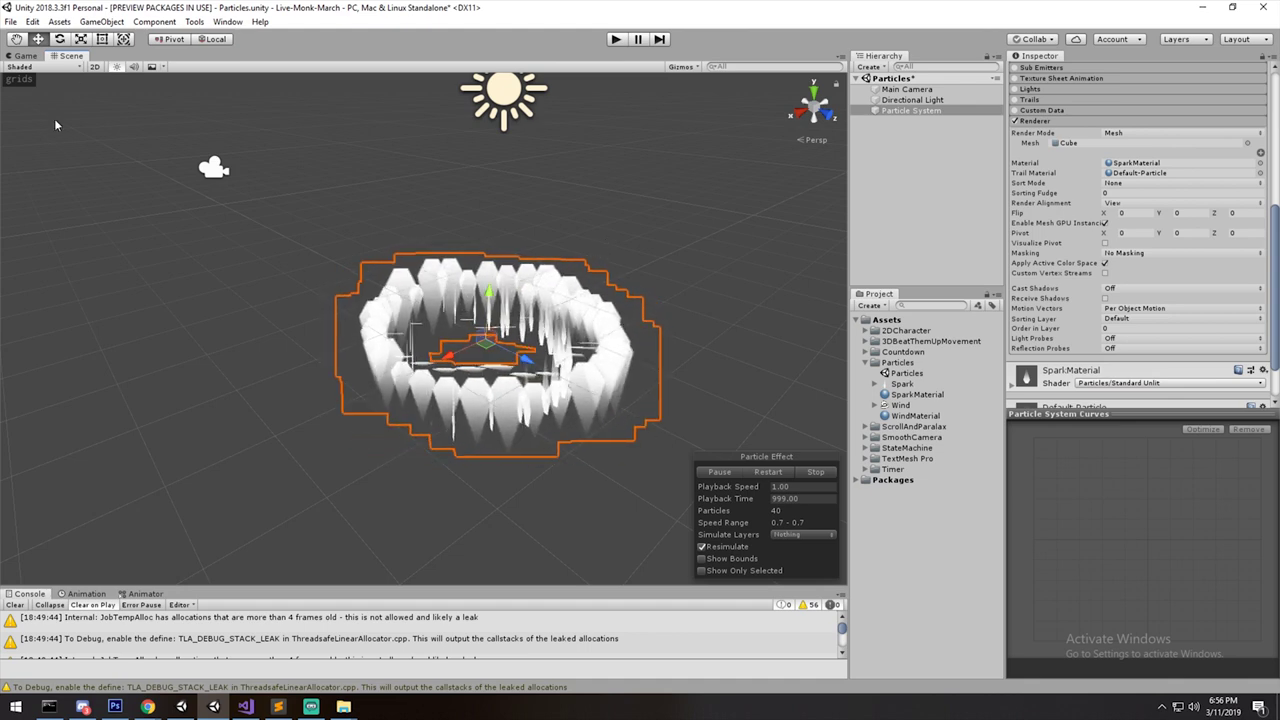
{"action": "left_click", "coordinate": [50, 68]}
{"action": "left_click", "coordinate": [38, 99]}
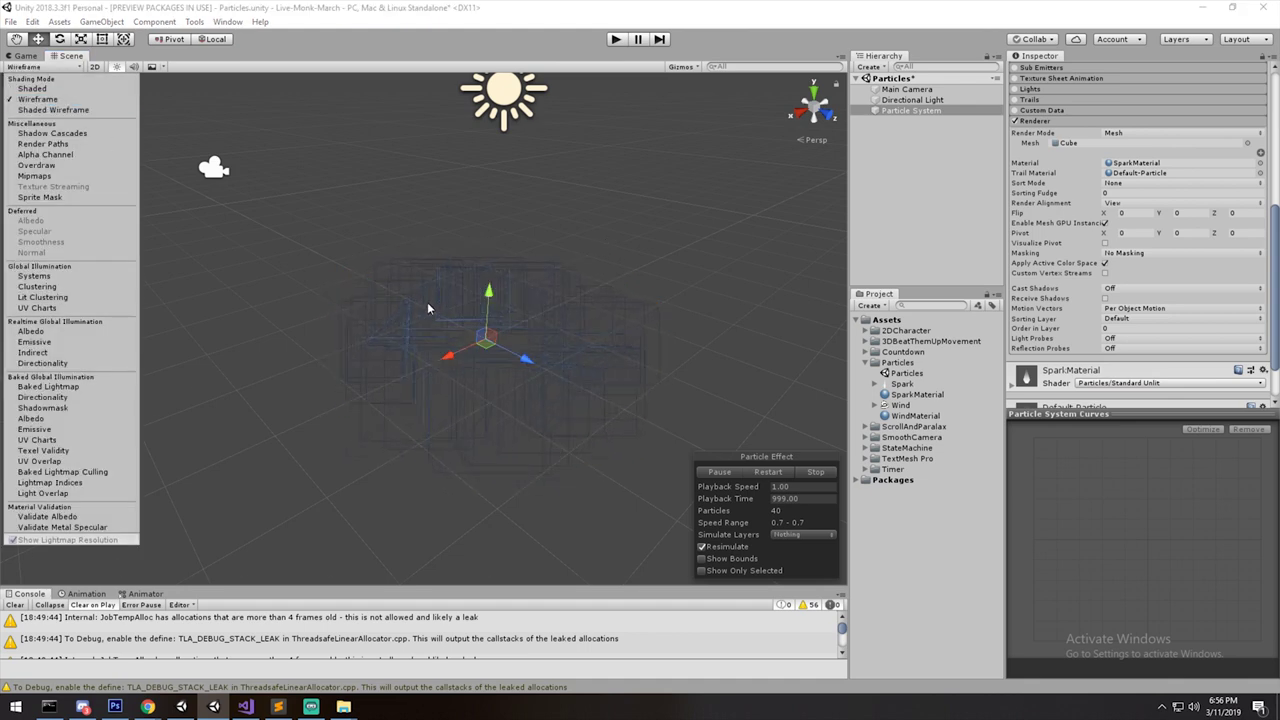
{"action": "left_click", "coordinate": [80, 110]}
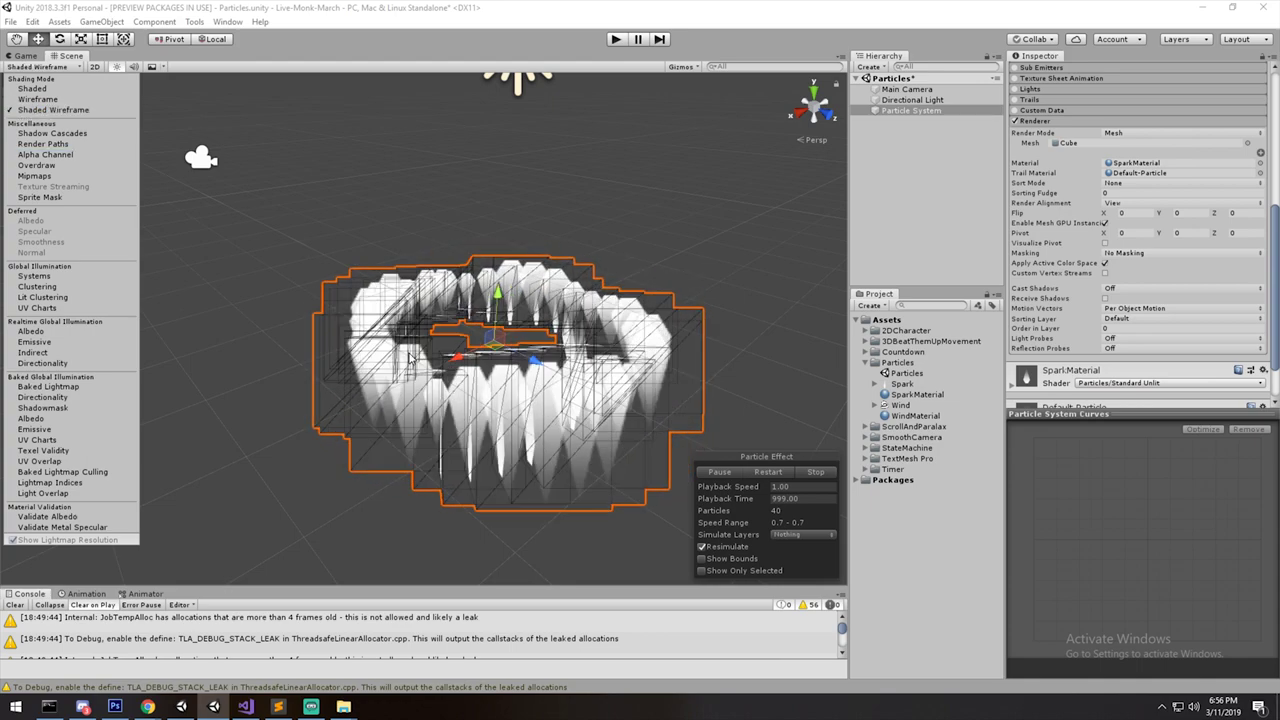
Try the Sphere mesh for the particles and assign the Quad mesh instead.
{"action": "left_click", "coordinate": [1129, 140]}
{"action": "left_click", "coordinate": [1247, 143]}
{"action": "left_click_drag", "start_coordinate": [562, 262], "coordinate": [957, 311]}
{"action": "left_click", "coordinate": [1012, 388]}
{"action": "left_click", "coordinate": [975, 376]}
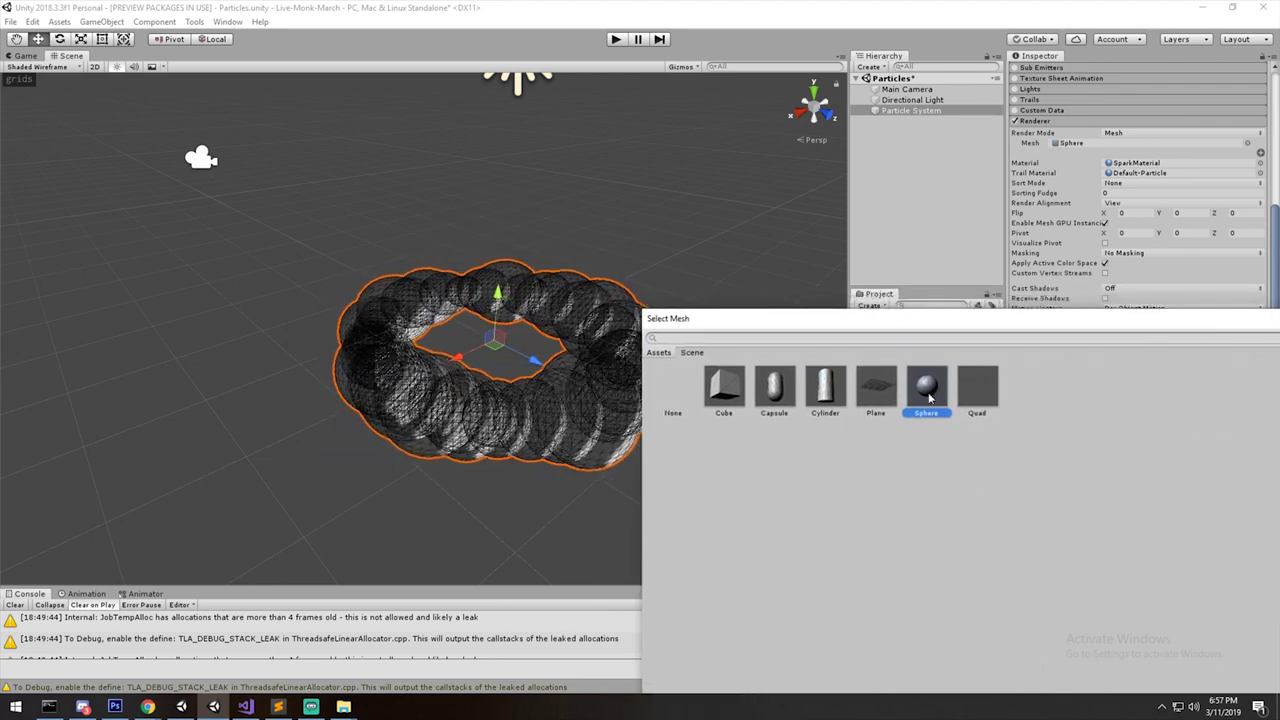
{"action": "double_click", "coordinate": [977, 388]}
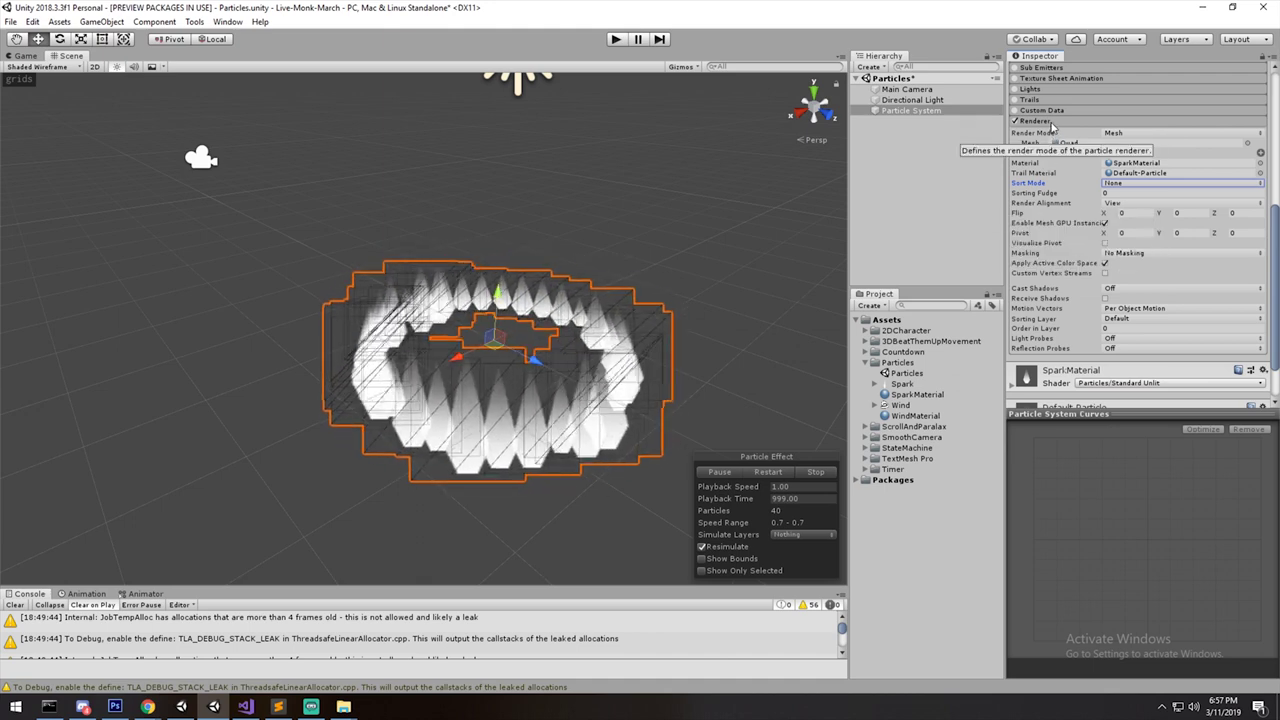
Collapse the Renderer module and save the Particles scene.
{"action": "left_click", "coordinate": [1051, 122]}
{"action": "scroll", "coordinate": [740, 283], "scroll_direction": "up", "scroll_amount": 8}
{"action": "left_click_drag", "start_coordinate": [740, 283], "coordinate": [726, 277], "text": "alt"}
{"action": "scroll", "coordinate": [726, 277], "scroll_direction": "down", "scroll_amount": 12}
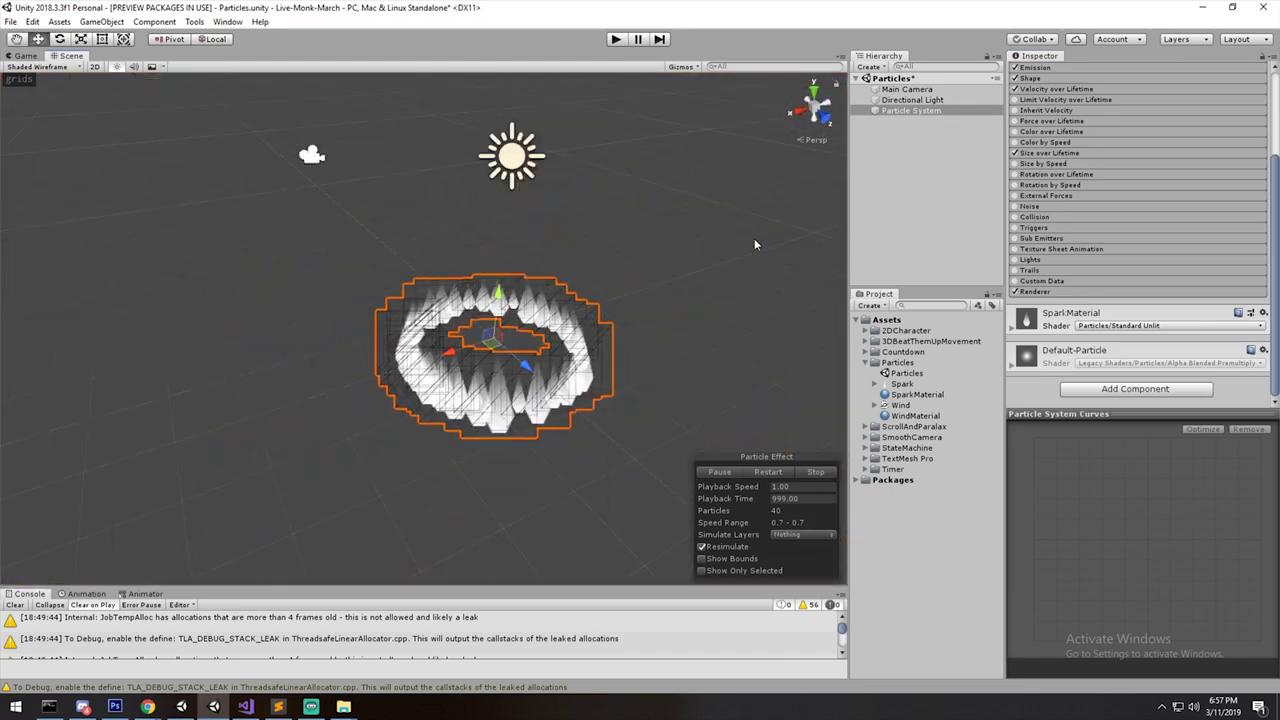
{"action": "key", "text": "ctrl+s"}
{"action": "left_click", "coordinate": [674, 354]}
{"action": "scroll", "coordinate": [670, 352], "scroll_direction": "up", "scroll_amount": 5}
{"action": "left_click", "coordinate": [637, 309]}
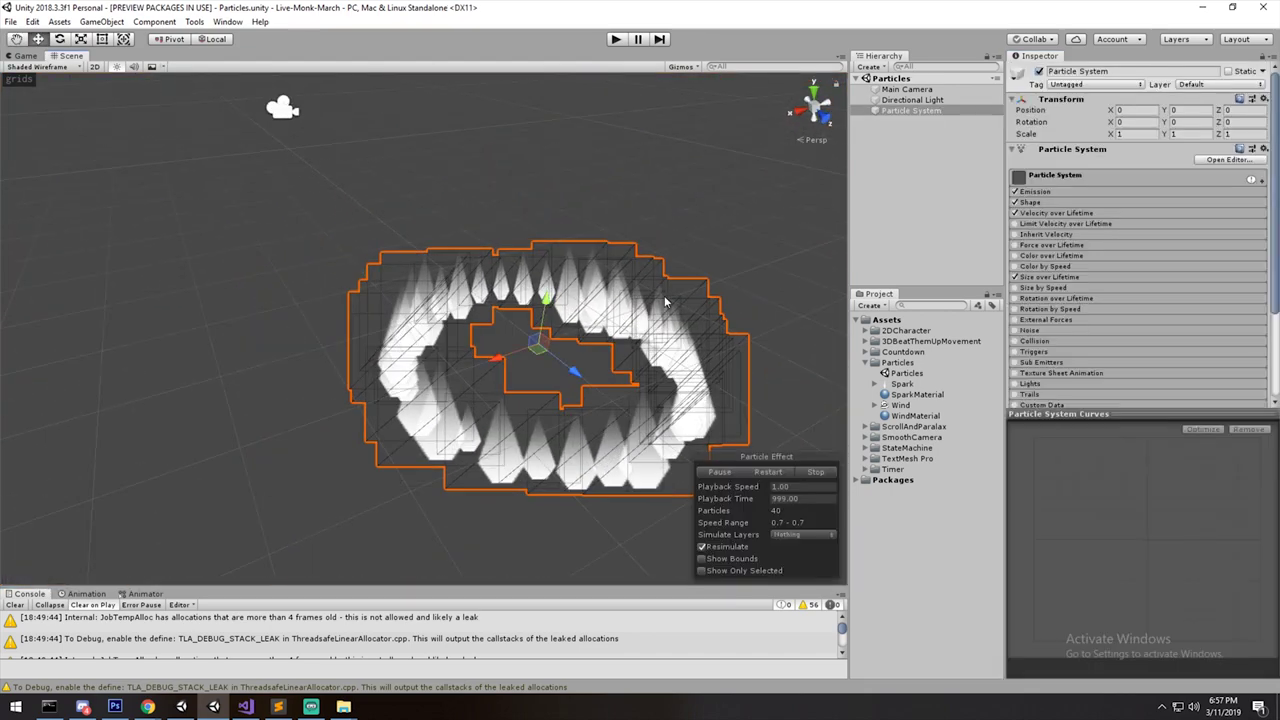
Return the Scene view's shading mode to Shaded.
{"action": "left_click", "coordinate": [40, 66]}
{"action": "left_click", "coordinate": [32, 88]}
{"action": "left_click", "coordinate": [634, 146]}
{"action": "key", "text": "ctrl+z"}
{"action": "scroll", "coordinate": [589, 183], "scroll_direction": "down", "scroll_amount": 1}
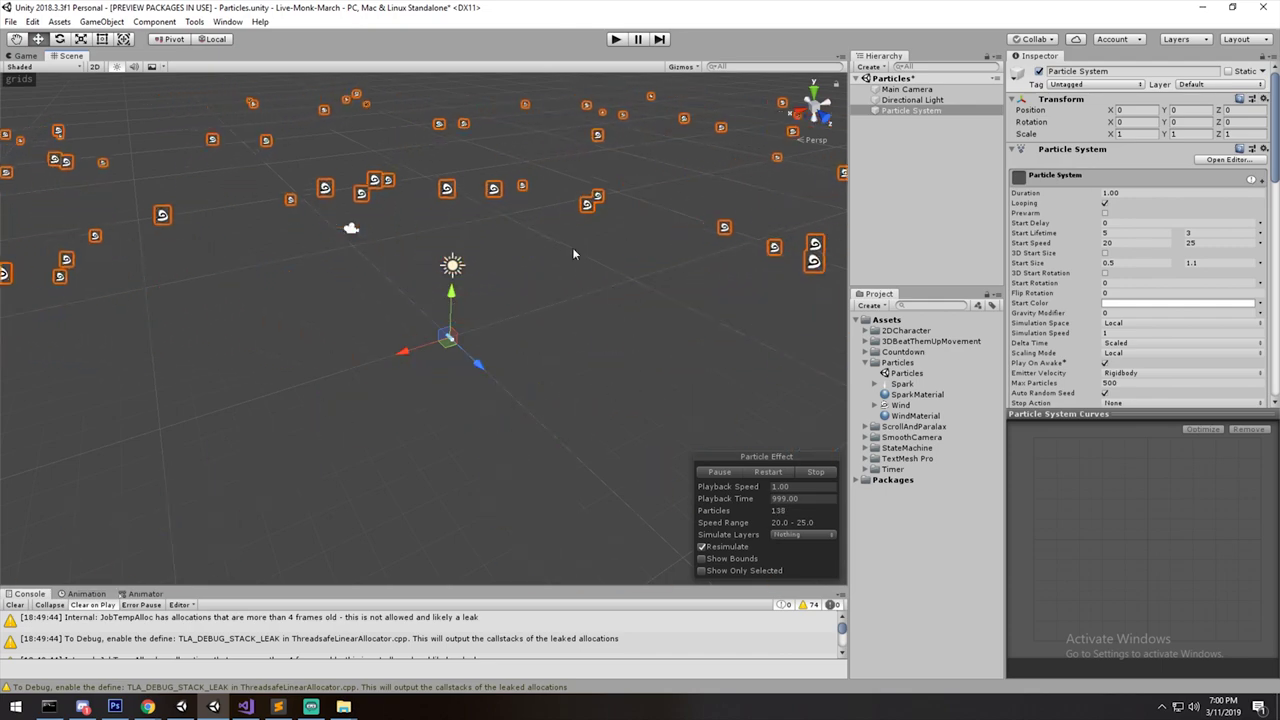
Enable Limit Velocity over Lifetime on the wind particles with Speed 0.5 and Dampen 0.4.
{"action": "left_click", "coordinate": [1055, 175]}
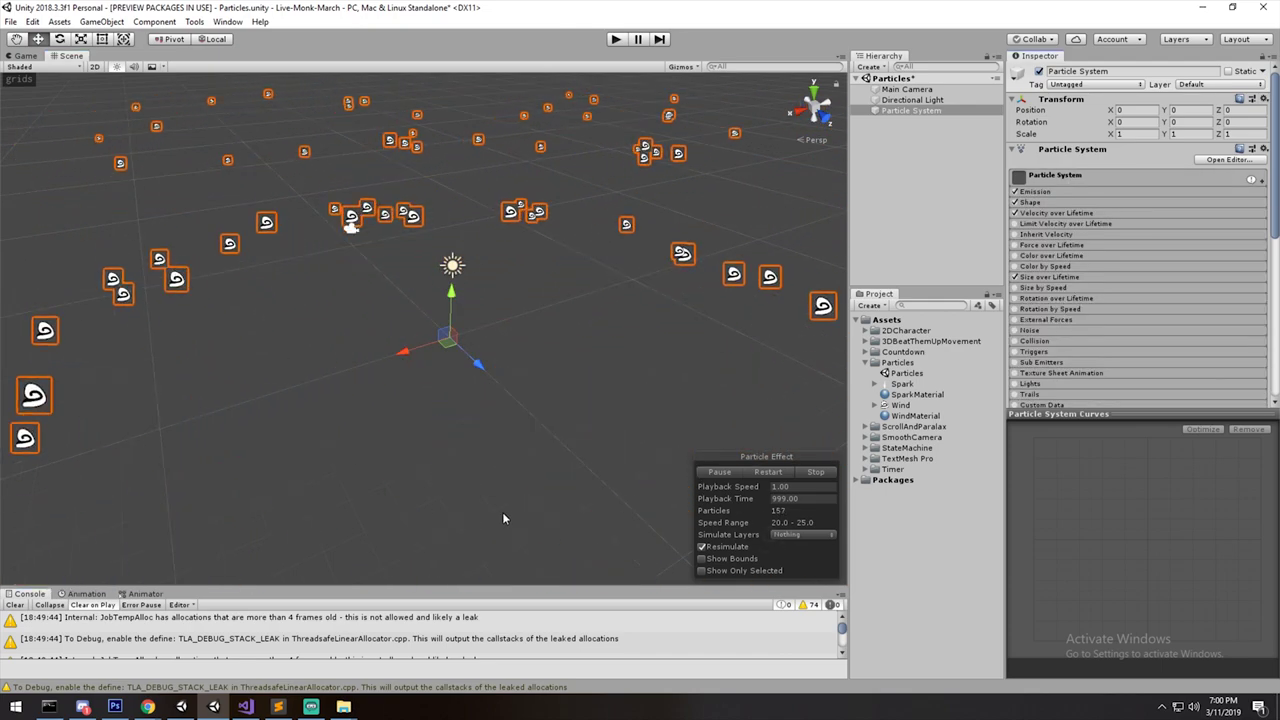
{"action": "left_click", "coordinate": [1060, 224]}
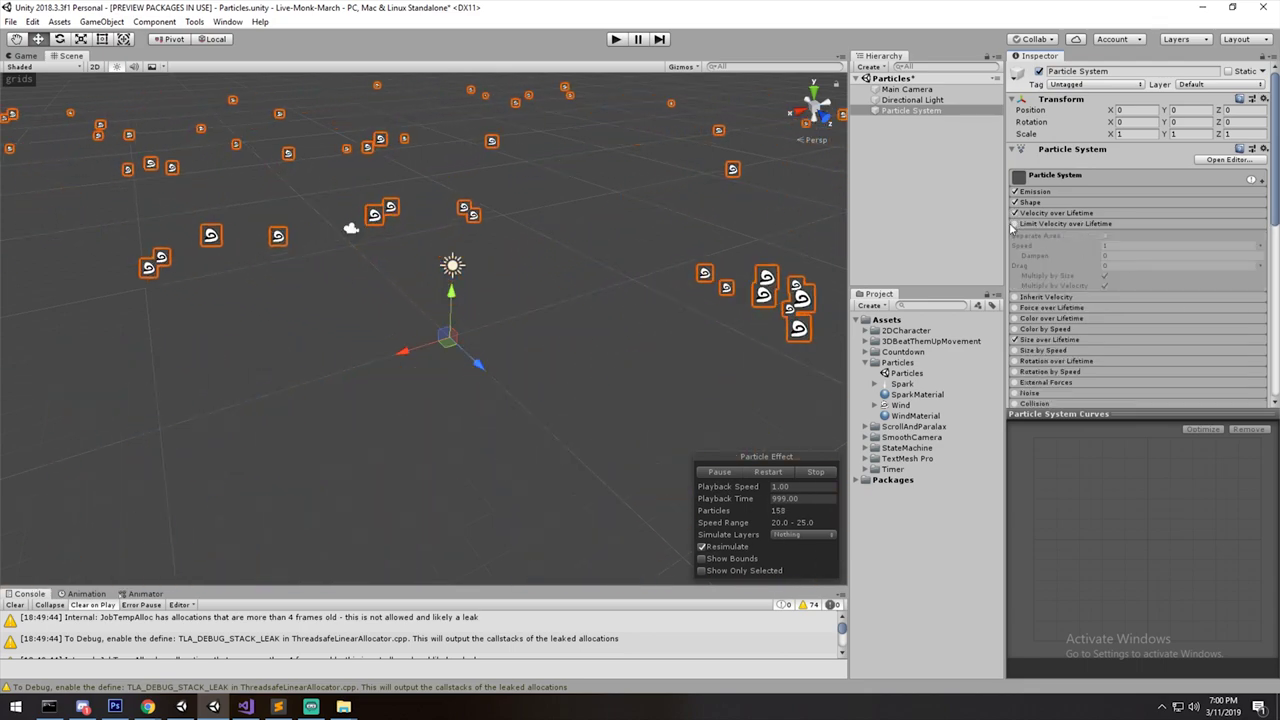
{"action": "left_click", "coordinate": [1015, 224]}
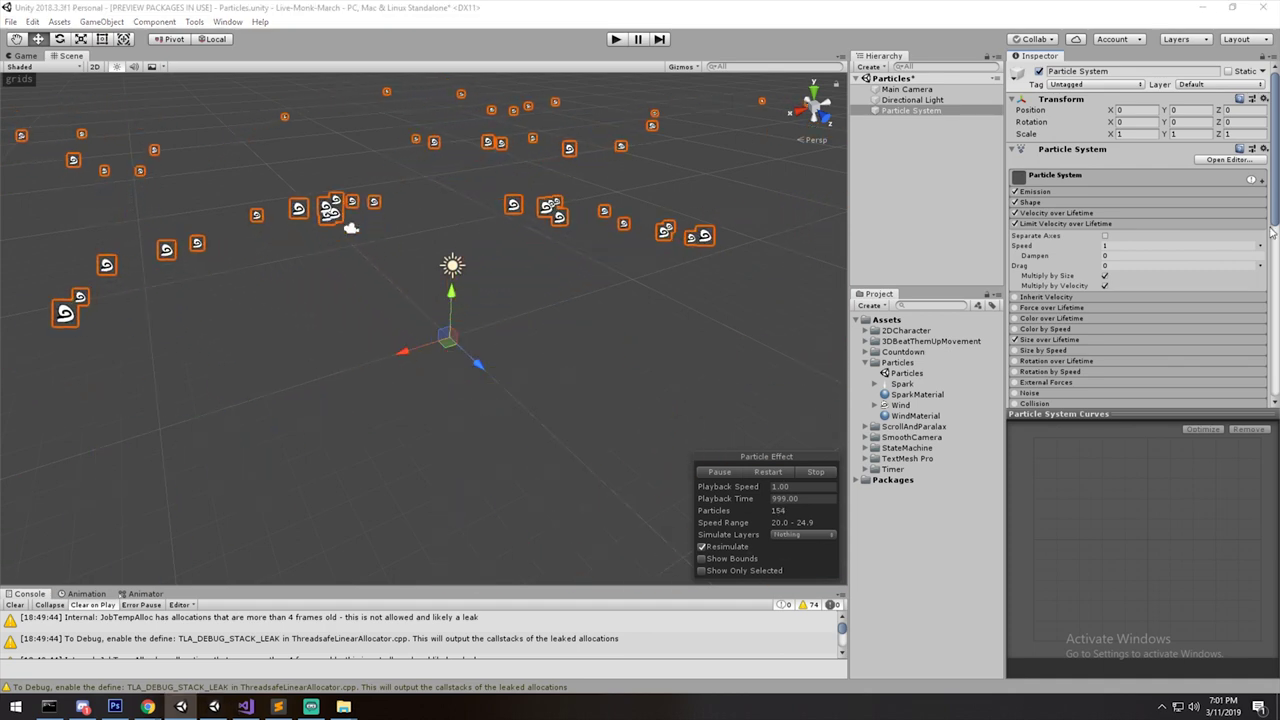
{"action": "left_click", "coordinate": [1130, 245]}
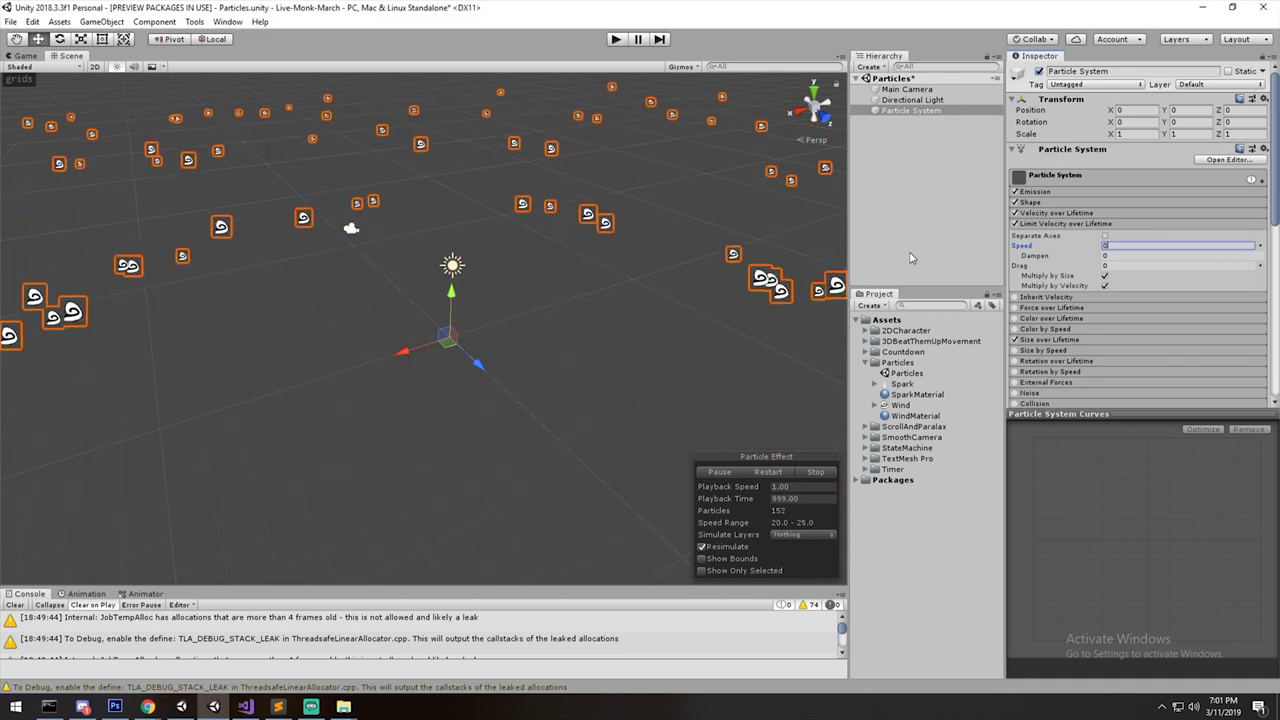
{"action": "type", "text": "0.5"}
{"action": "left_click", "coordinate": [1140, 256]}
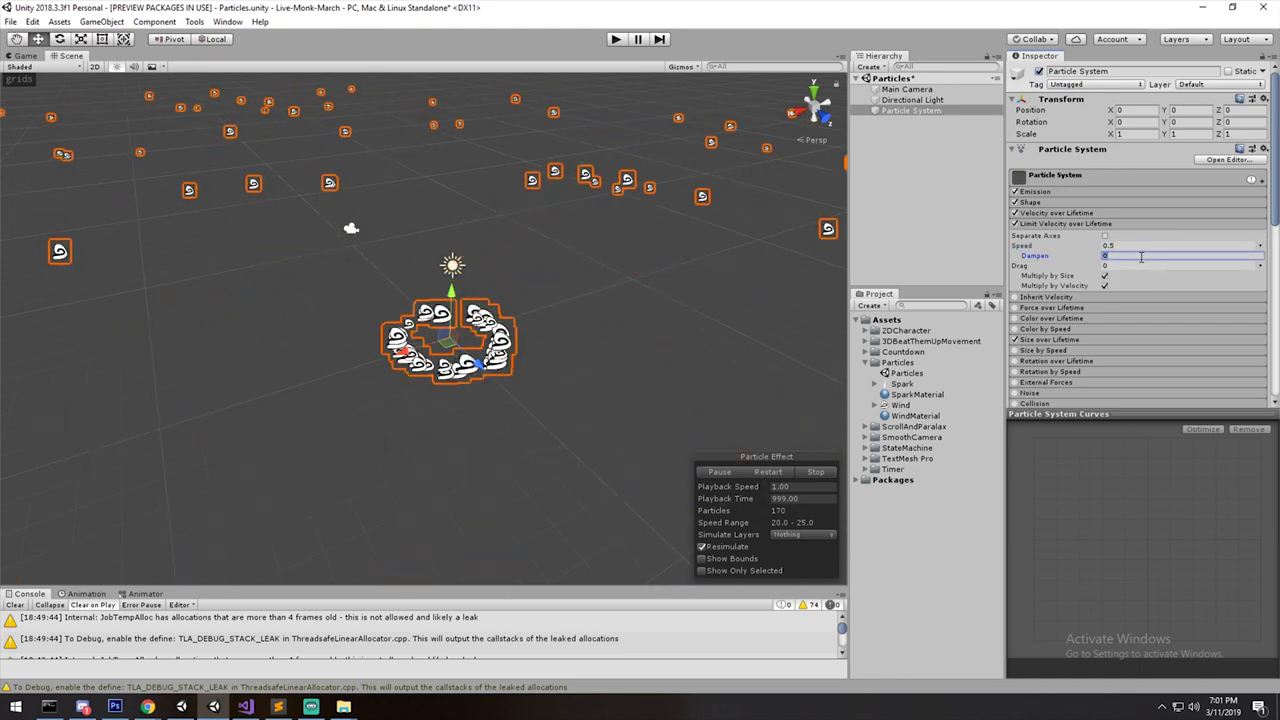
{"action": "type", "text": "0.4"}
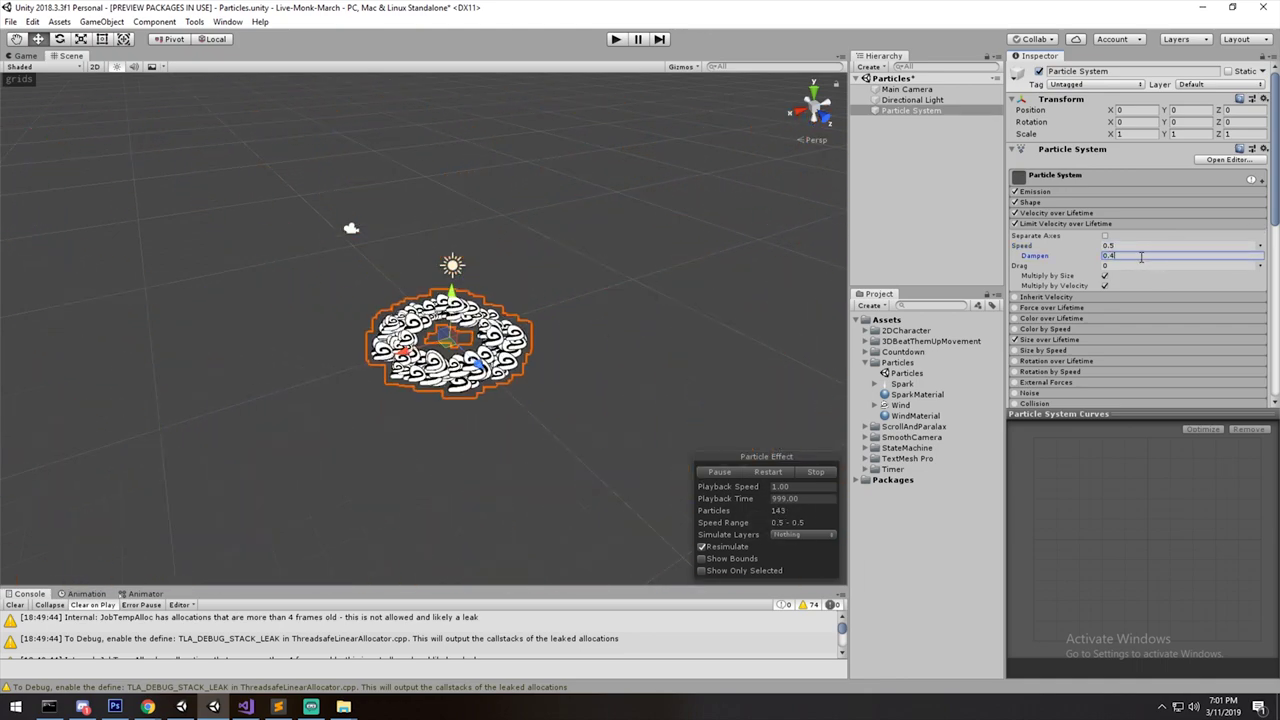
Set Dampen to 0.2 and inspect the wind ring's spread from different angles.
{"action": "scroll", "coordinate": [467, 349], "scroll_direction": "up", "scroll_amount": 8}
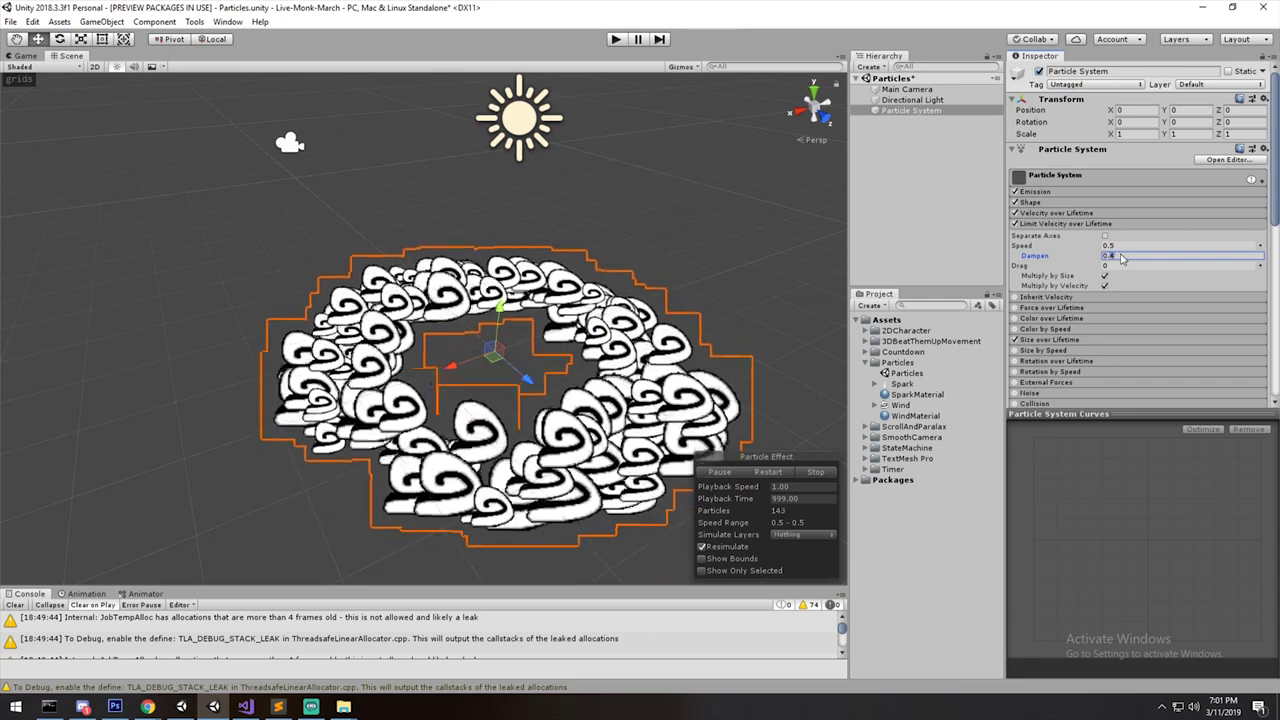
{"action": "key", "text": "BackSpace"}
{"action": "type", "text": "2"}
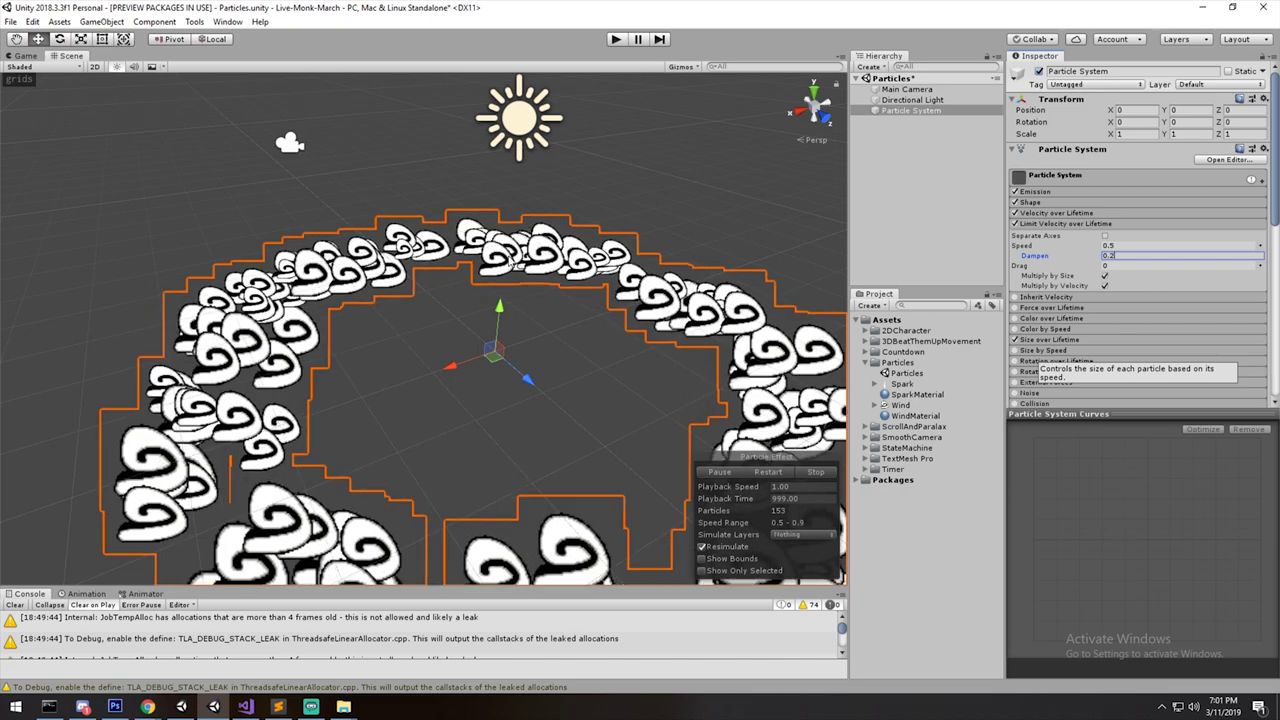
{"action": "scroll", "coordinate": [535, 286], "scroll_direction": "down", "scroll_amount": 4}
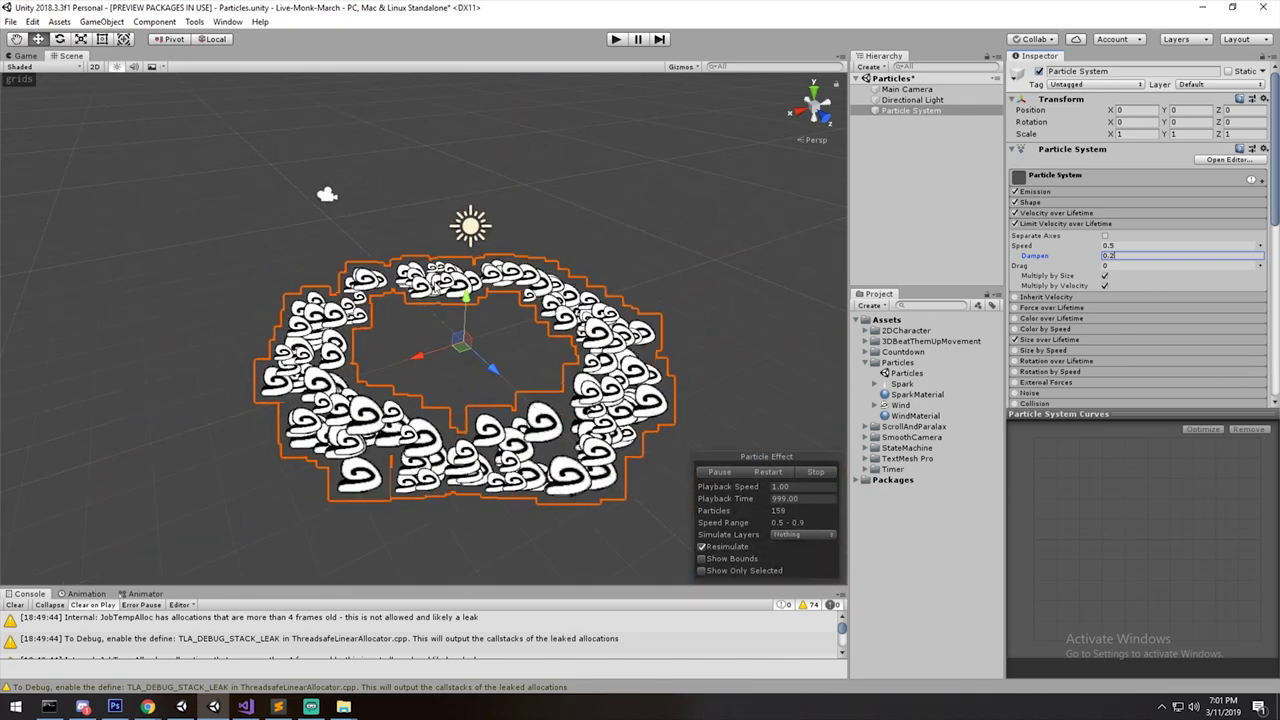
{"action": "scroll", "coordinate": [434, 374], "scroll_direction": "up", "scroll_amount": 3}
{"action": "left_click_drag", "start_coordinate": [434, 376], "coordinate": [508, 180], "text": "alt"}
{"action": "middle_click_drag", "start_coordinate": [508, 180], "coordinate": [501, 268]}
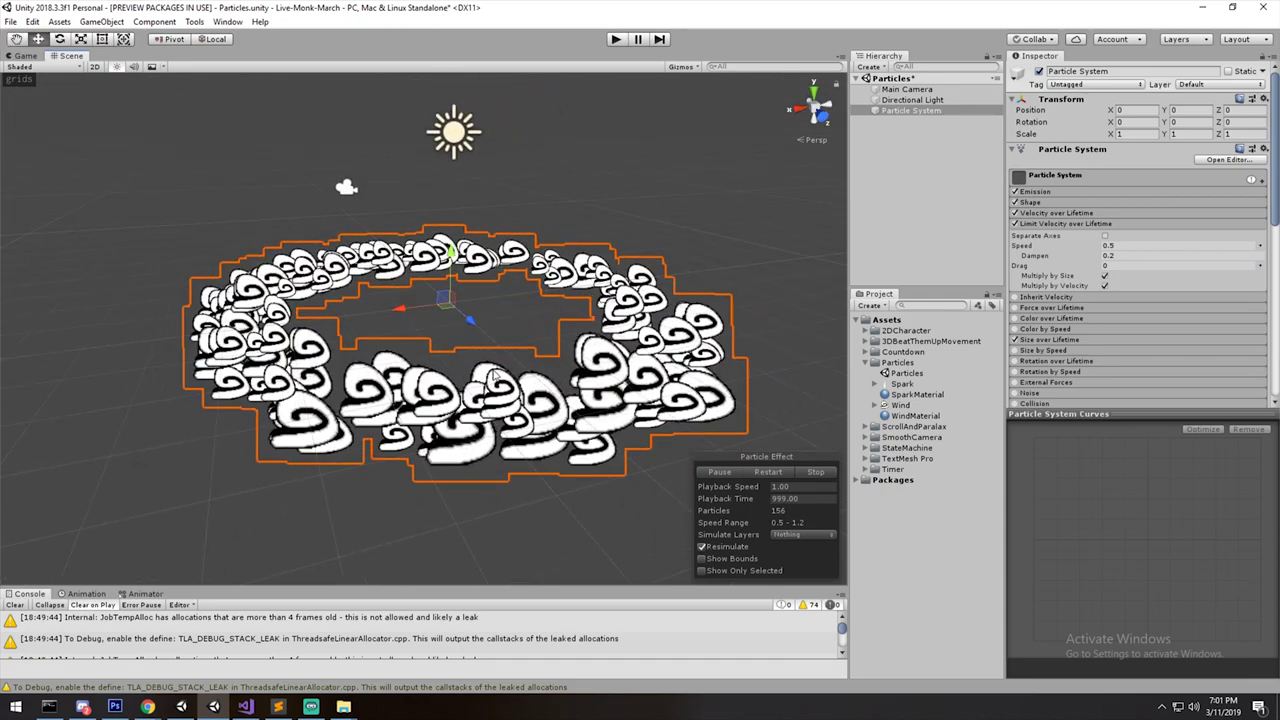
Set the main module's Gravity Modifier to -0.01 and view the wind ring from the side.
{"action": "left_click", "coordinate": [1100, 175]}
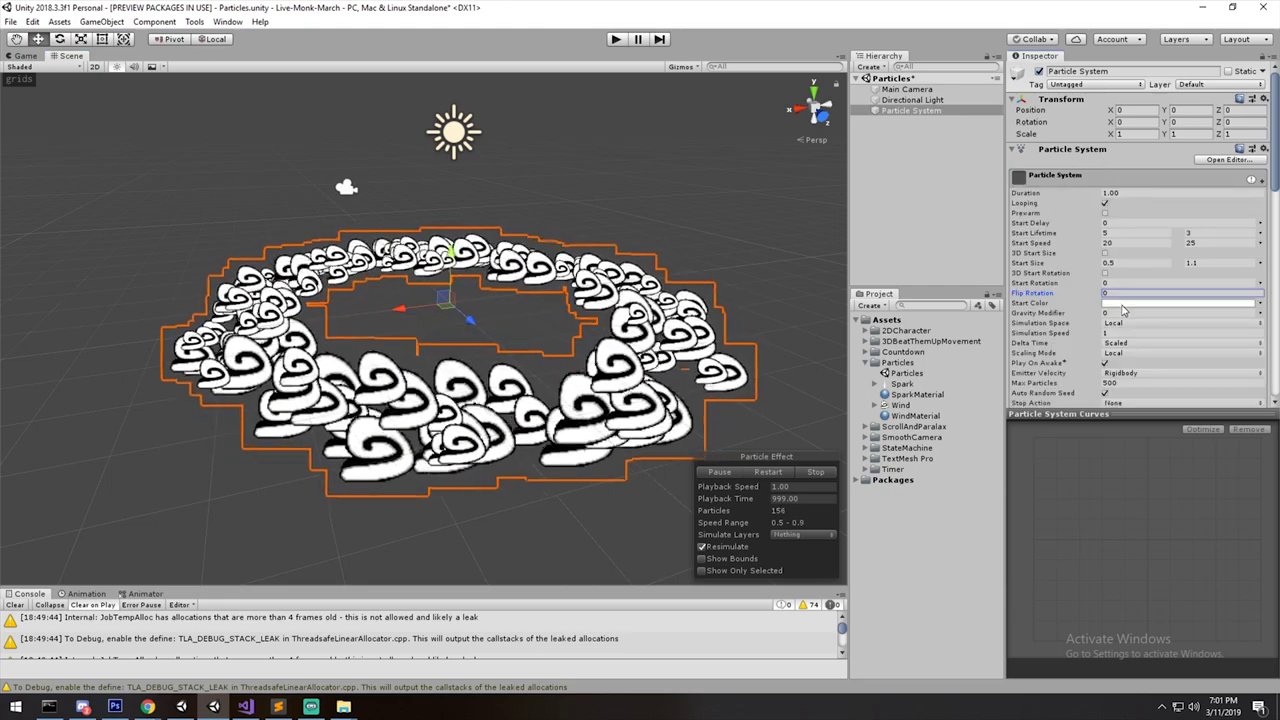
{"action": "left_click", "coordinate": [1120, 312]}
{"action": "type", "text": "-0.0"}
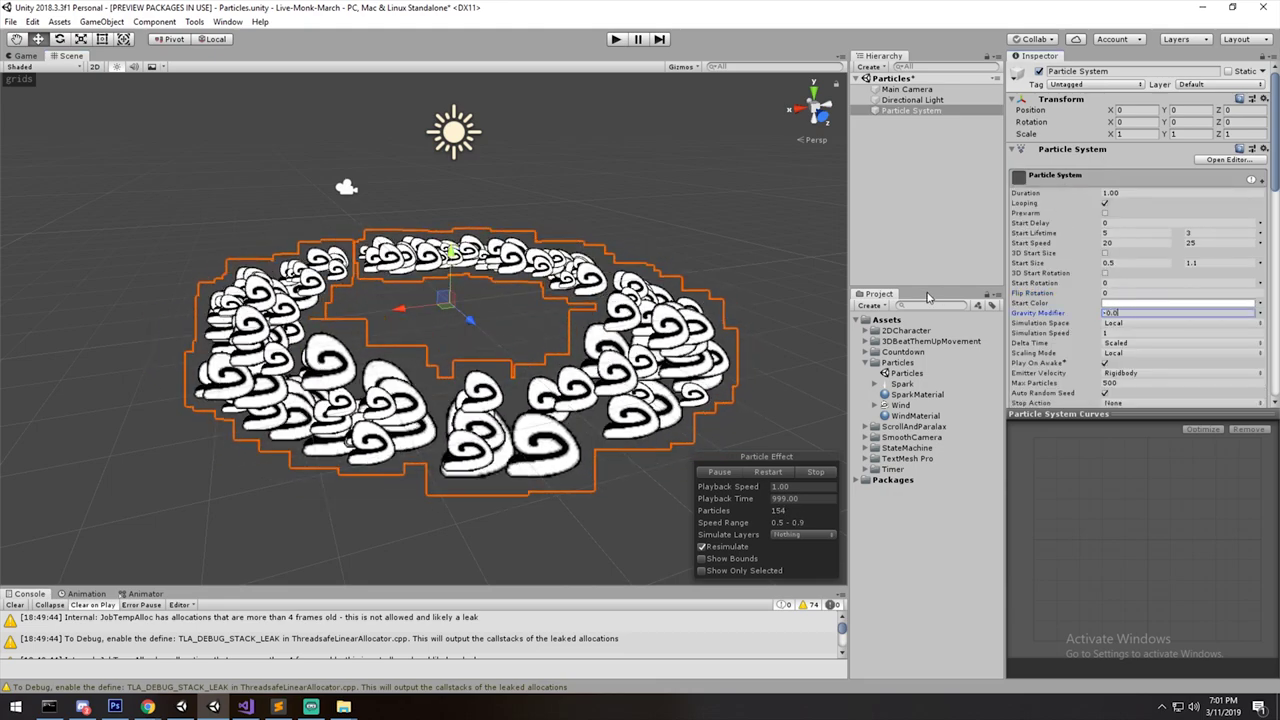
{"action": "type", "text": "1"}
{"action": "right_click_drag", "start_coordinate": [606, 208], "coordinate": [451, 204]}
{"action": "key", "text": "d"}
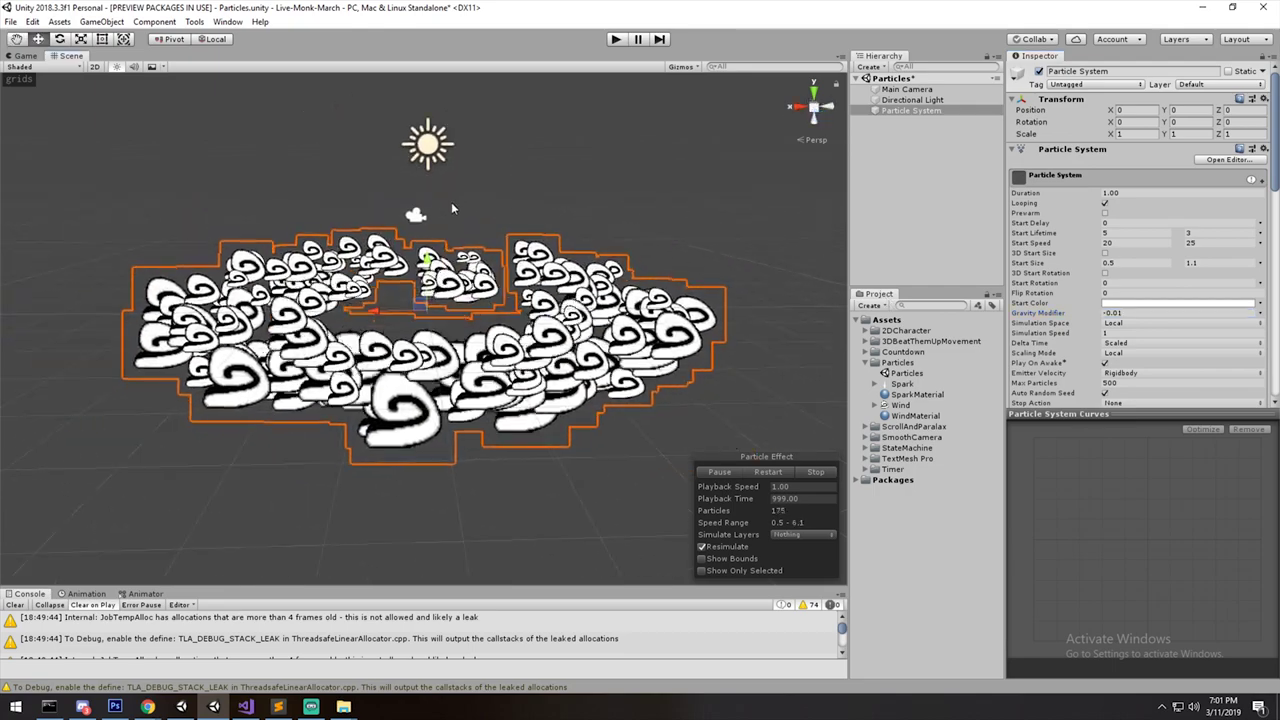
Collapse the main and Limit Velocity over Lifetime module settings, and enable Color over Lifetime on the wind particles.
{"action": "left_click", "coordinate": [1068, 179]}
{"action": "left_click", "coordinate": [1048, 224]}
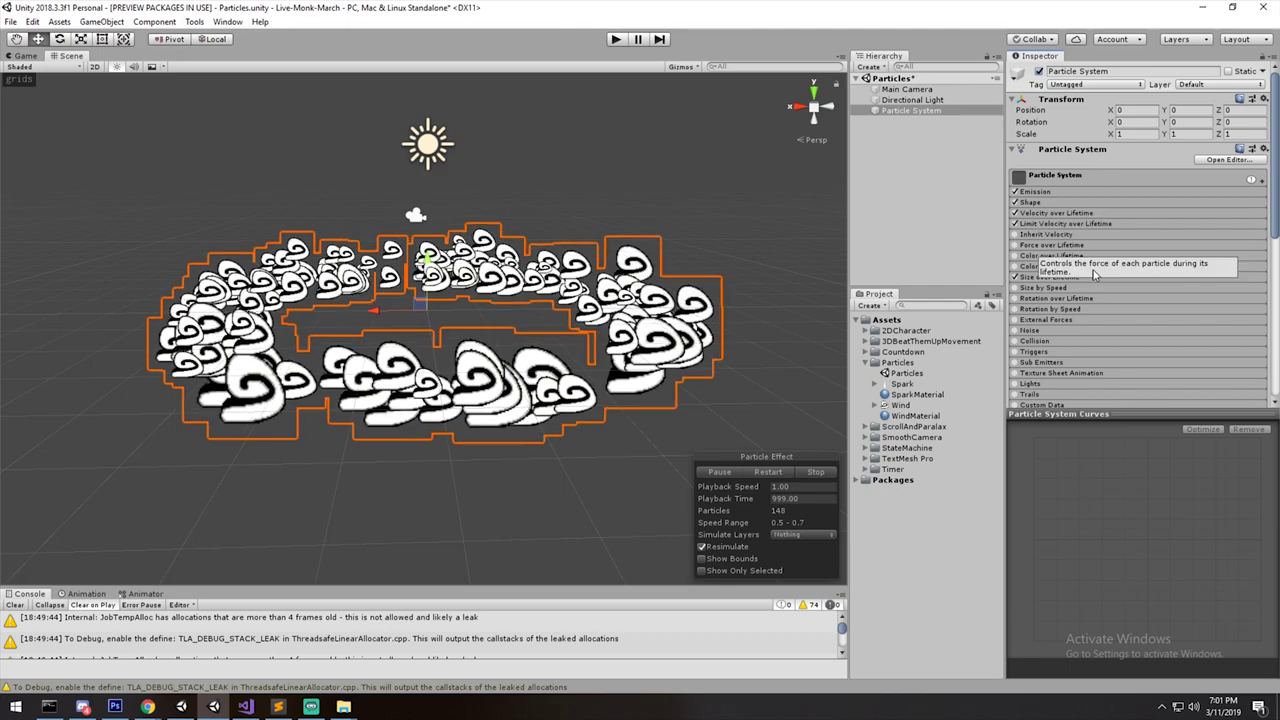
{"action": "left_click", "coordinate": [1055, 257]}
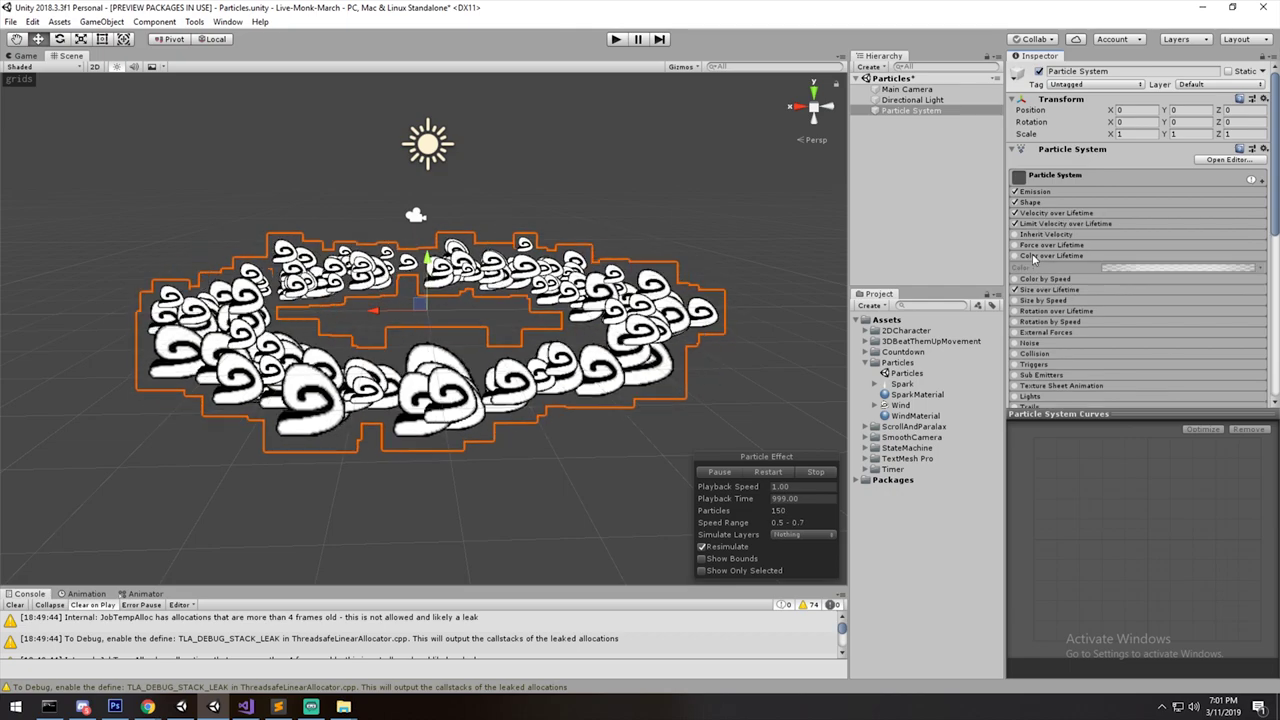
{"action": "left_click", "coordinate": [1015, 256]}
Set the alpha at the start of the Color over Lifetime gradient to 255, keeping the fade-out at its end.
{"action": "left_click", "coordinate": [1157, 269]}
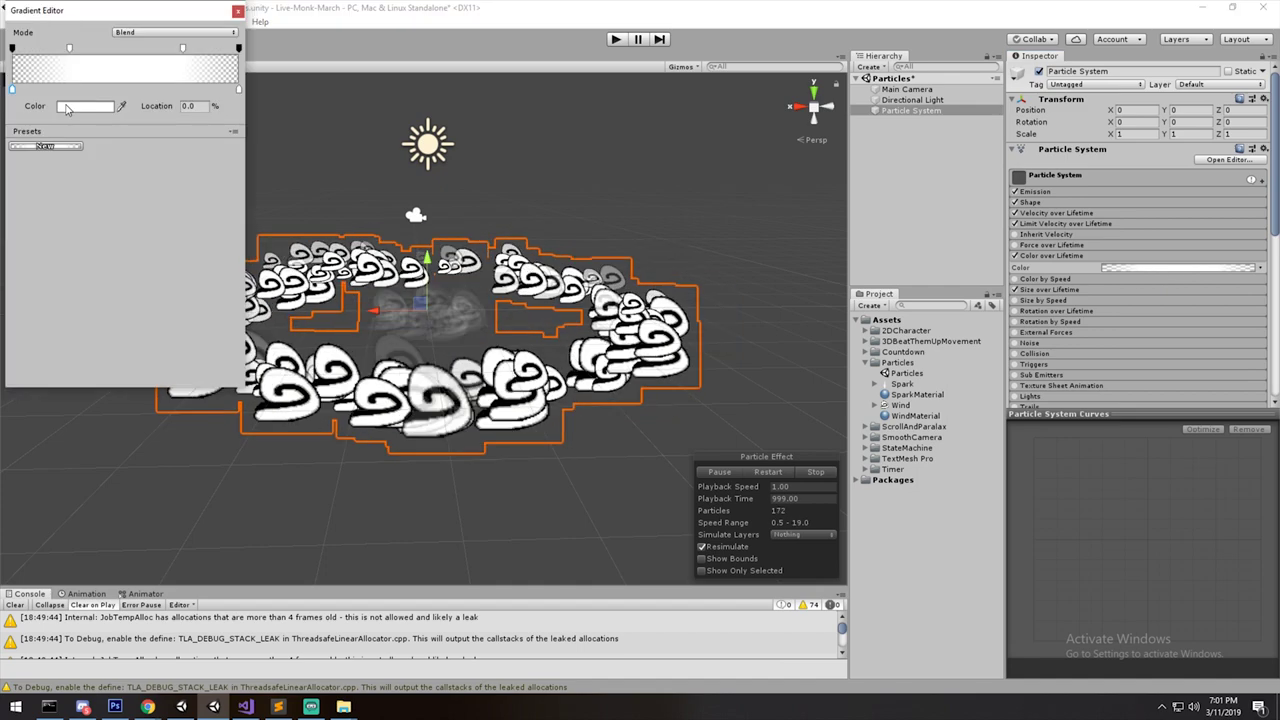
{"action": "left_click_drag", "start_coordinate": [68, 48], "coordinate": [55, 4]}
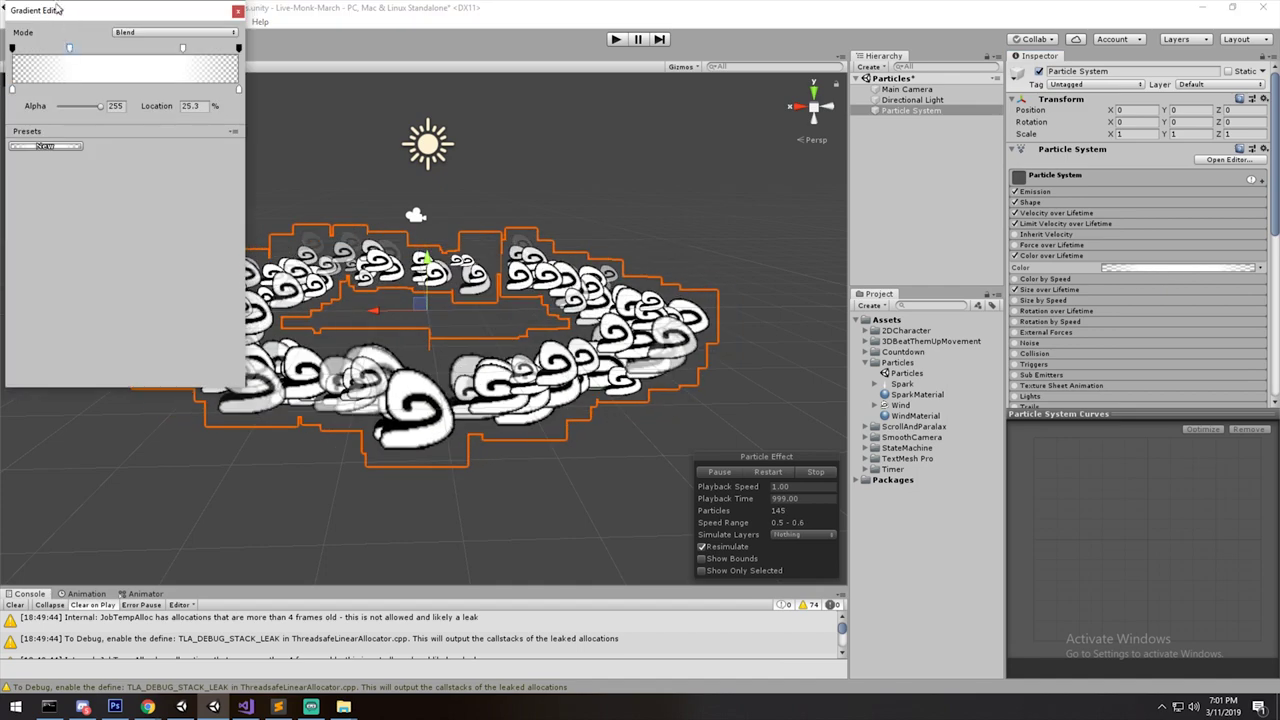
{"action": "left_click", "coordinate": [12, 48]}
{"action": "left_click_drag", "start_coordinate": [59, 106], "coordinate": [100, 106]}
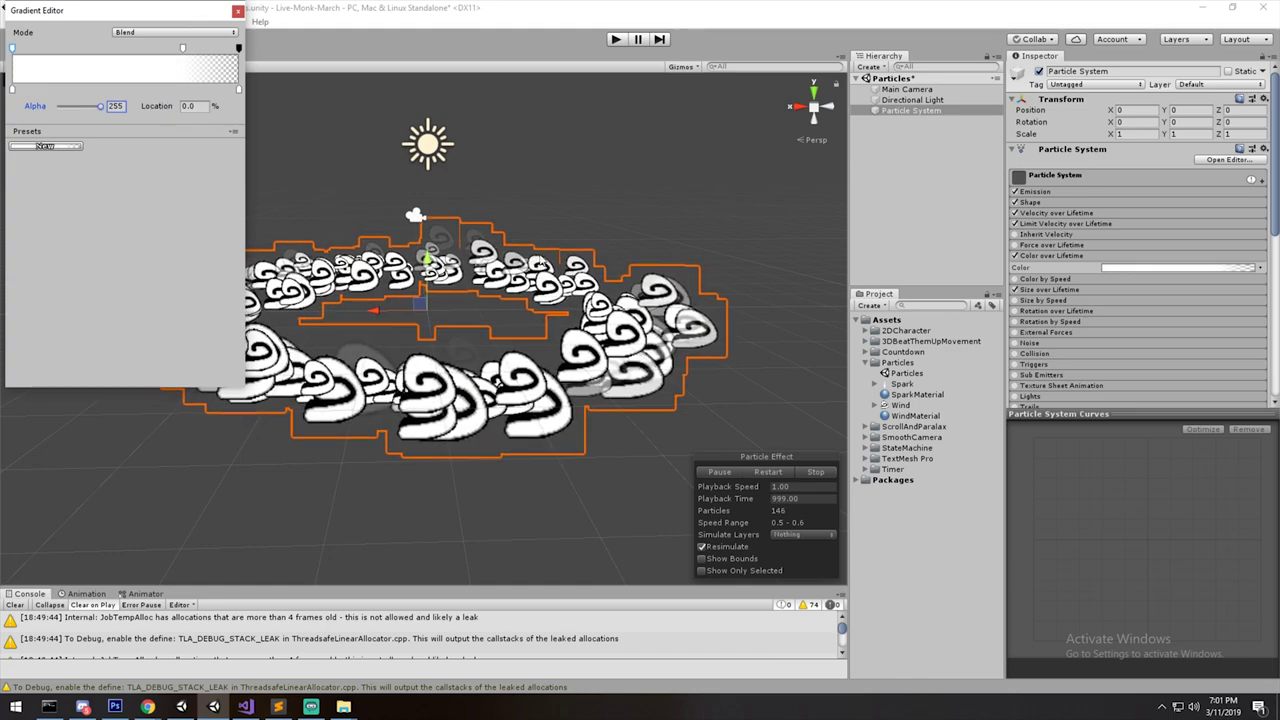
{"action": "left_click", "coordinate": [638, 40]}
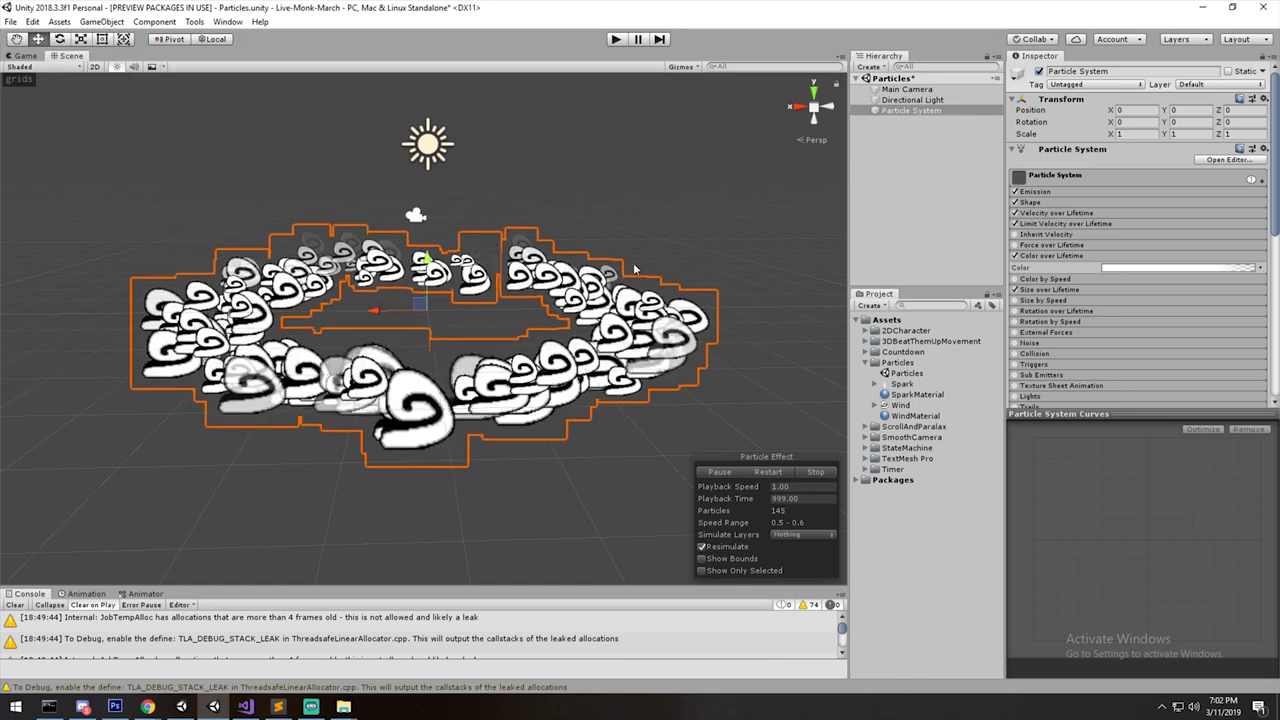
Pause the particle simulation, inspect the fading wind sprites up close and from afar, and resume playback.
{"action": "left_click", "coordinate": [718, 471]}
{"action": "scroll", "coordinate": [668, 426], "scroll_direction": "up", "scroll_amount": 6}
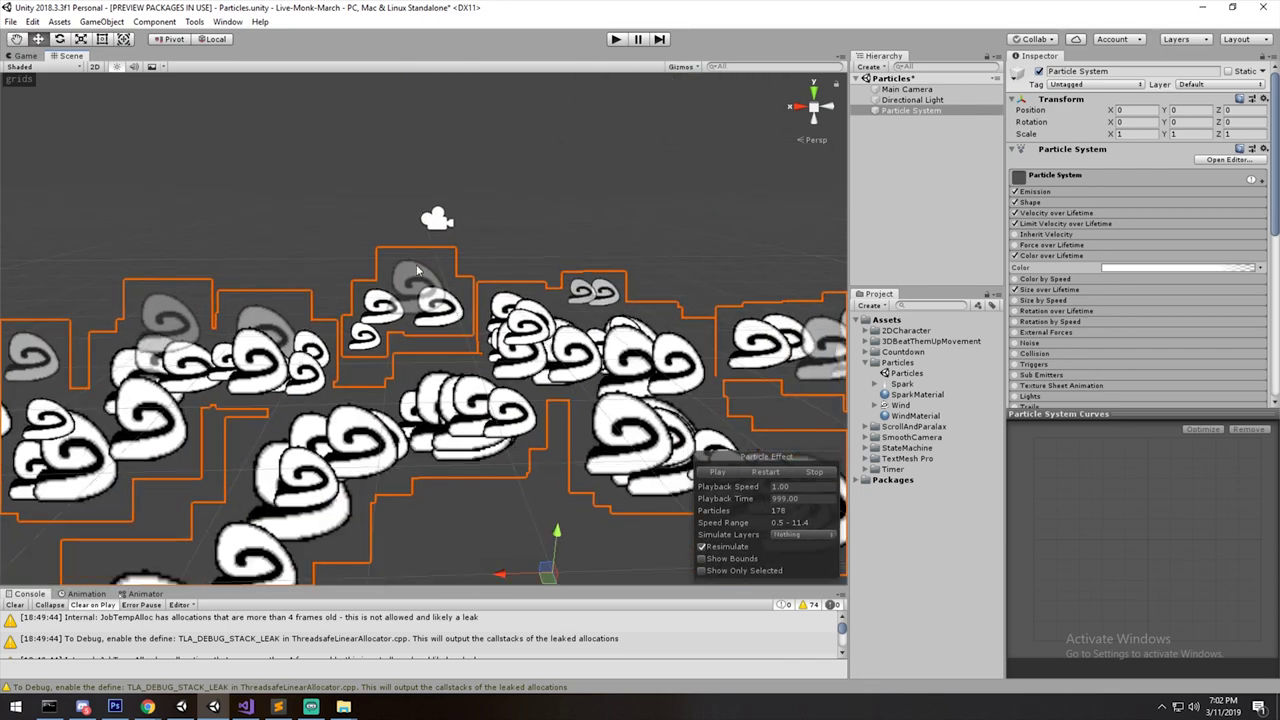
{"action": "scroll", "coordinate": [405, 280], "scroll_direction": "down", "scroll_amount": 8}
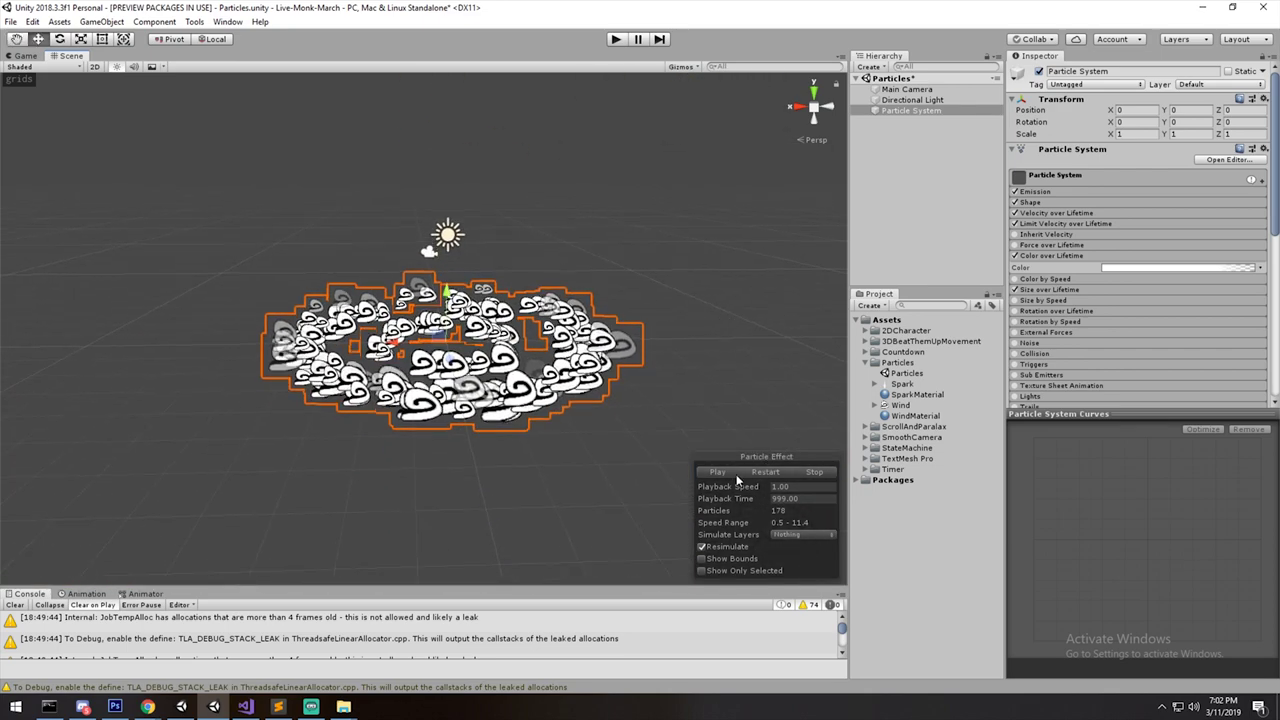
{"action": "left_click", "coordinate": [733, 472]}
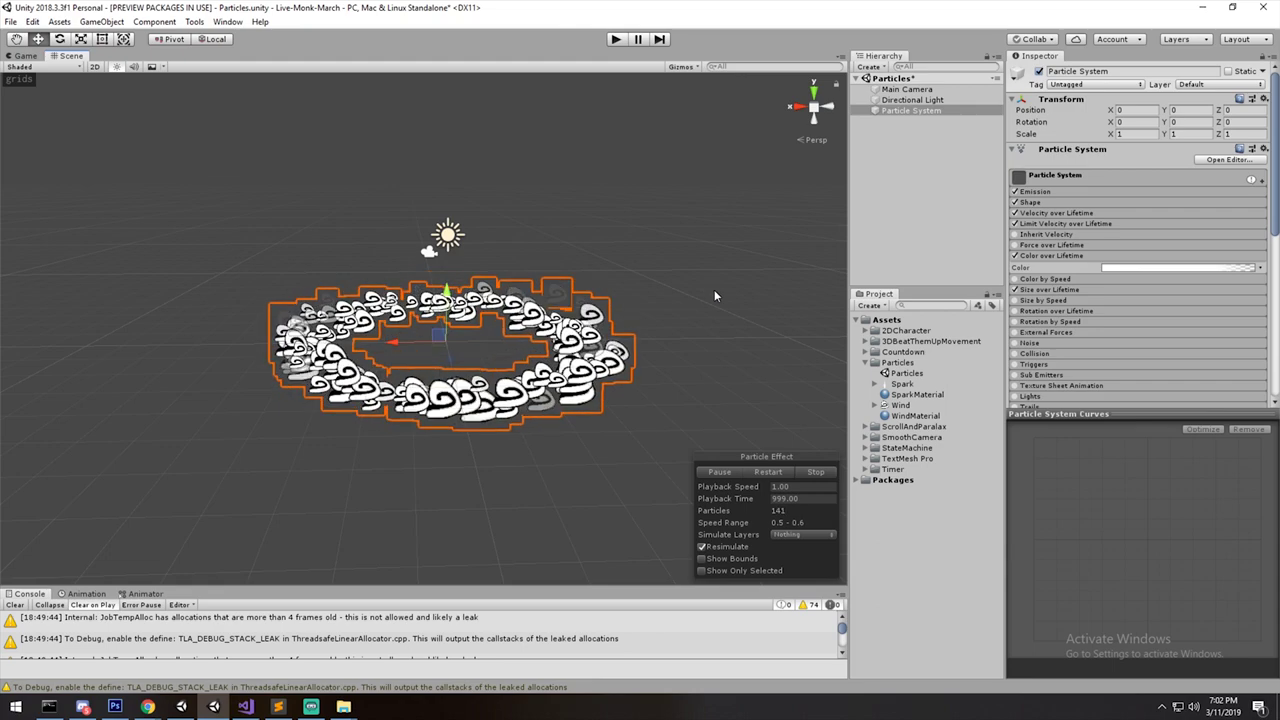